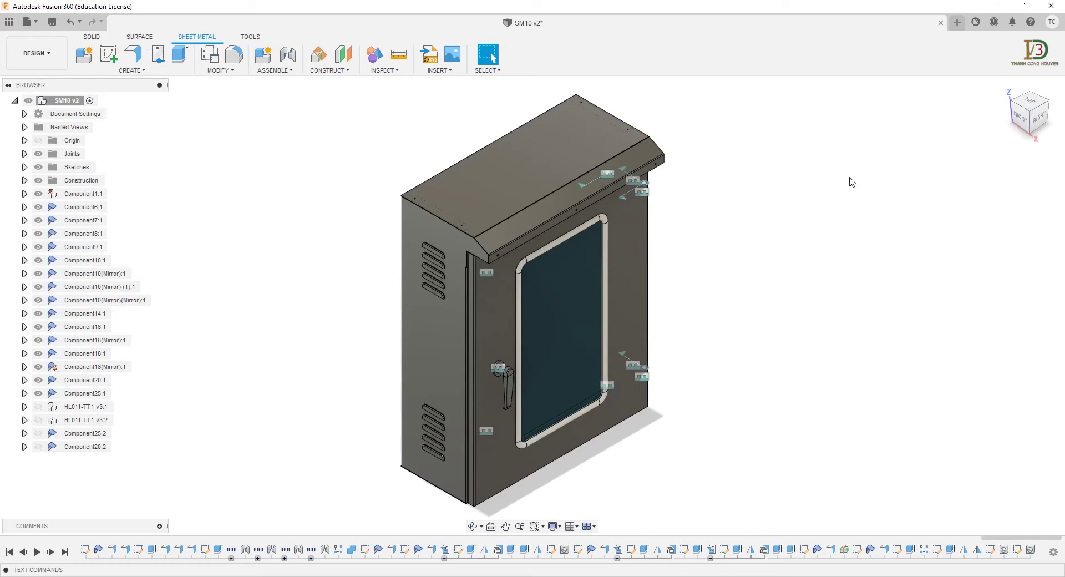
Step: Swing both doors open and flat-pattern the enclosure body with the front face held stationary
{"action": "left_click_drag", "start_coordinate": [508, 301], "coordinate": [641, 341]}
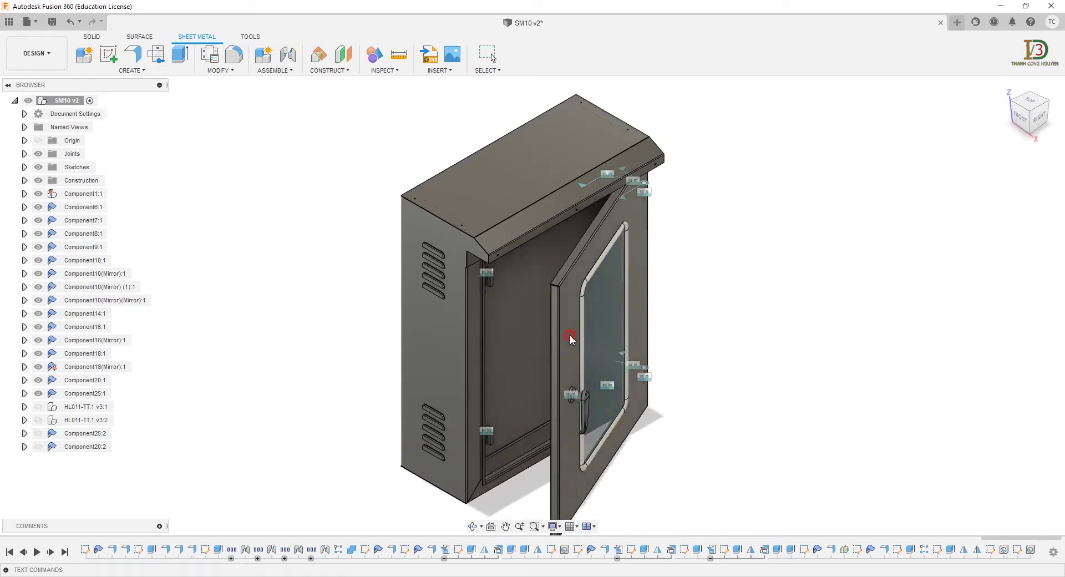
{"action": "mouse_move", "coordinate": [540, 281]}
{"action": "left_mouse_down"}
{"action": "mouse_move", "coordinate": [584, 315]}
{"action": "mouse_move", "coordinate": [349, 197]}
{"action": "left_mouse_up"}
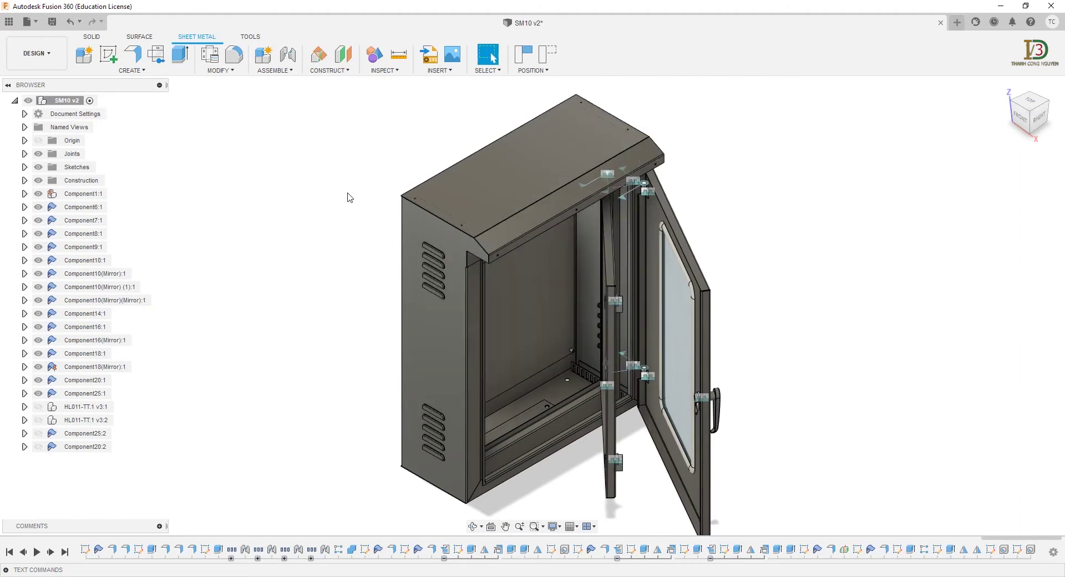
{"action": "left_click", "coordinate": [156, 54]}
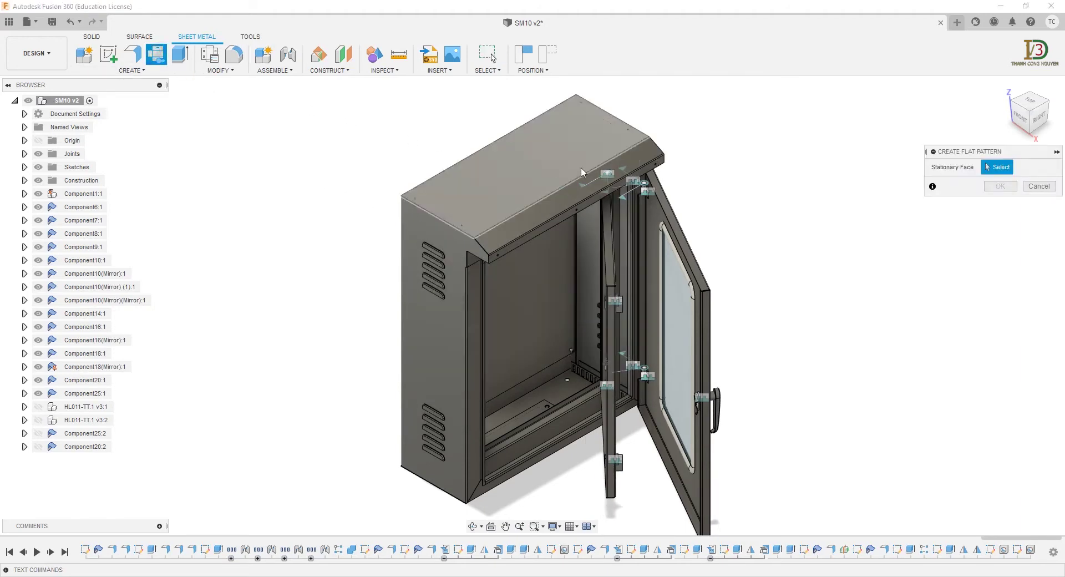
{"action": "mouse_move", "coordinate": [1029, 113]}
{"action": "middle_click_drag", "start_coordinate": [1030, 136], "coordinate": [983, 86], "text": "shift"}
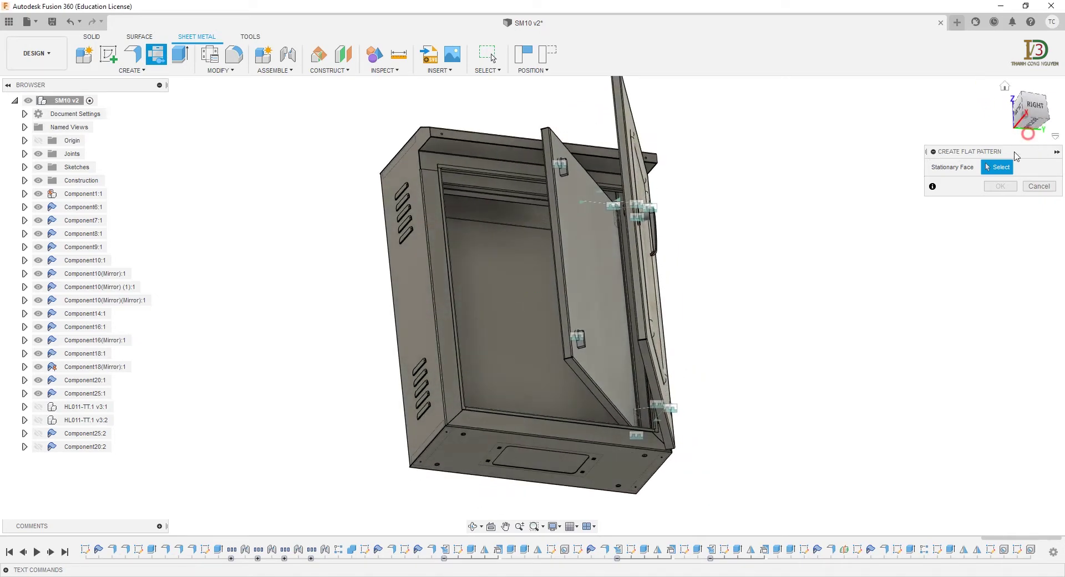
{"action": "left_click", "coordinate": [538, 222]}
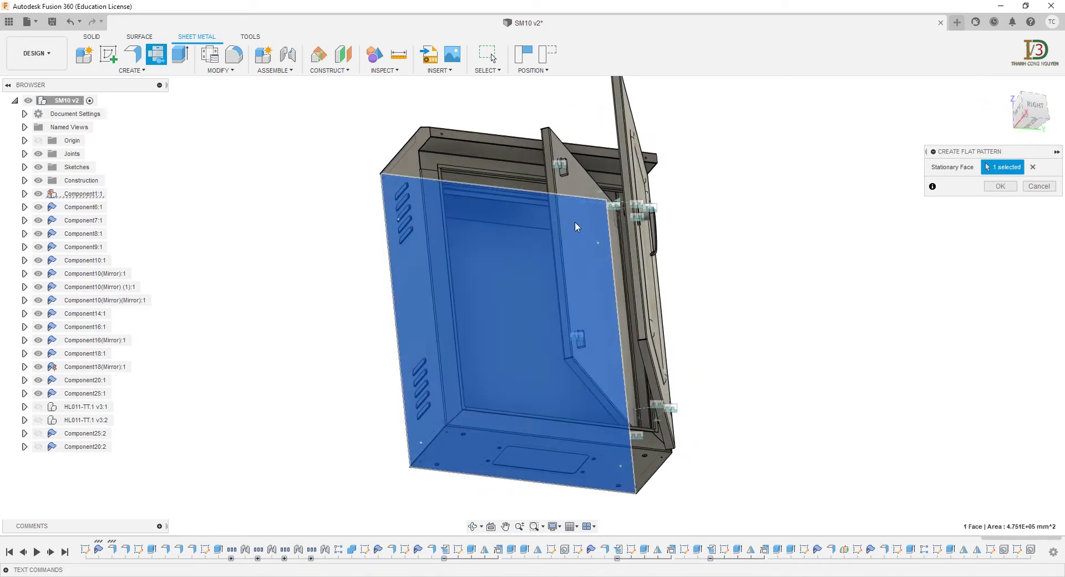
{"action": "left_click", "coordinate": [1000, 186]}
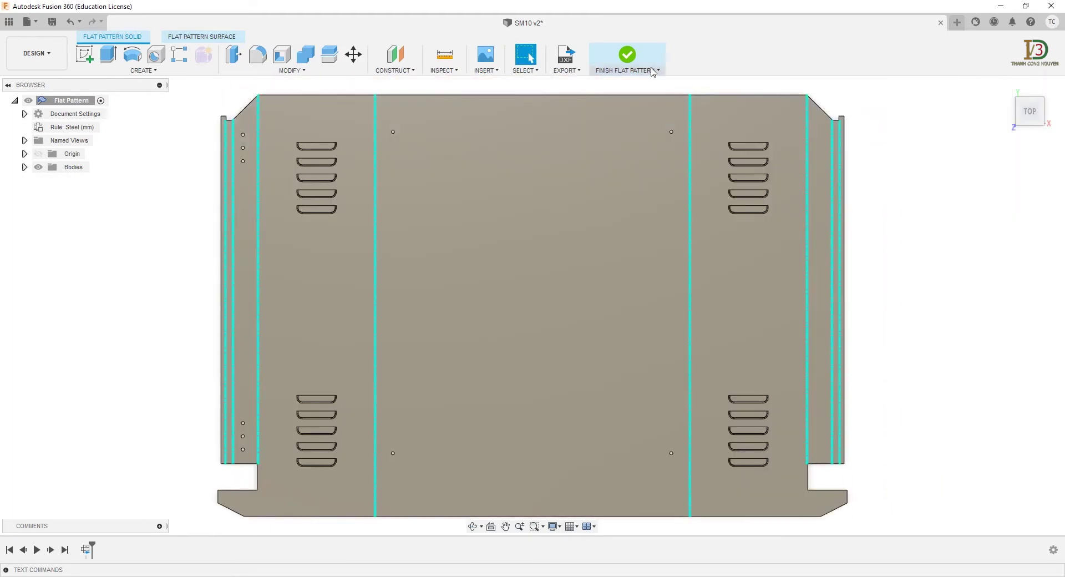
{"action": "left_click", "coordinate": [633, 59]}
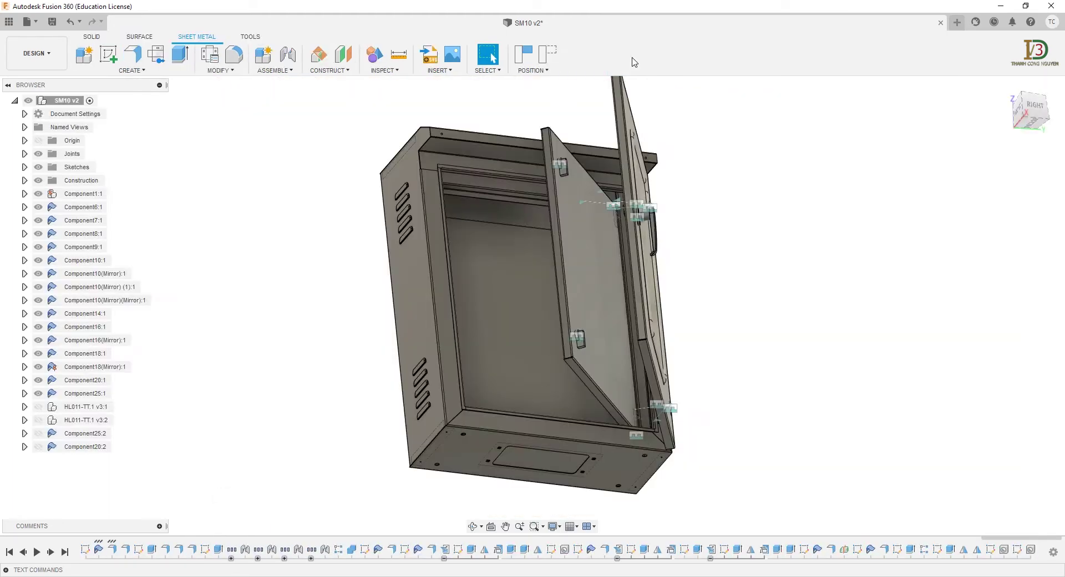
Step: Create a flat pattern of the door panel with its face held stationary
{"action": "left_click", "coordinate": [158, 56]}
{"action": "left_click", "coordinate": [630, 121]}
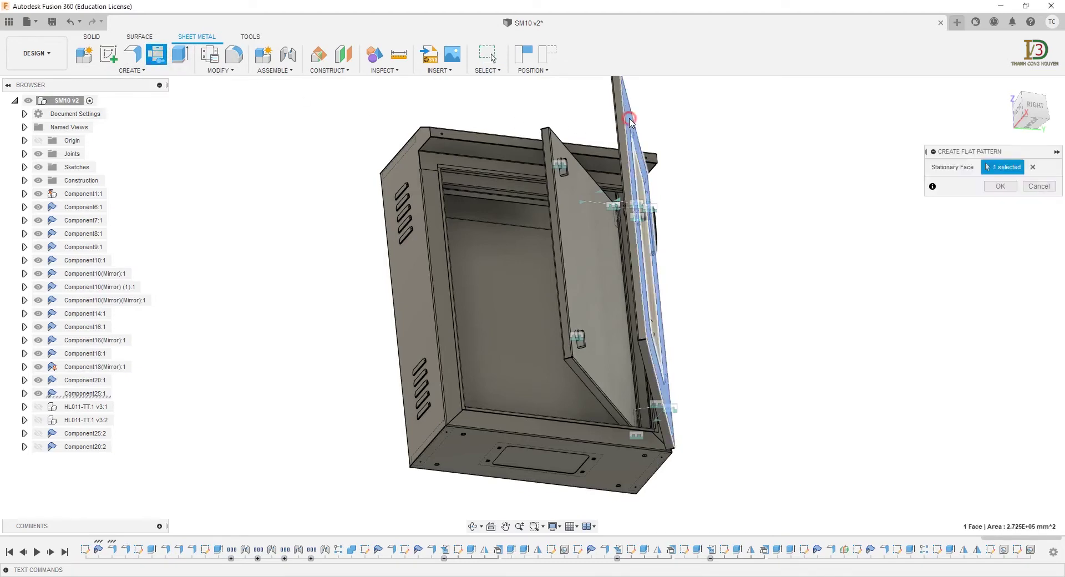
{"action": "left_click", "coordinate": [997, 187]}
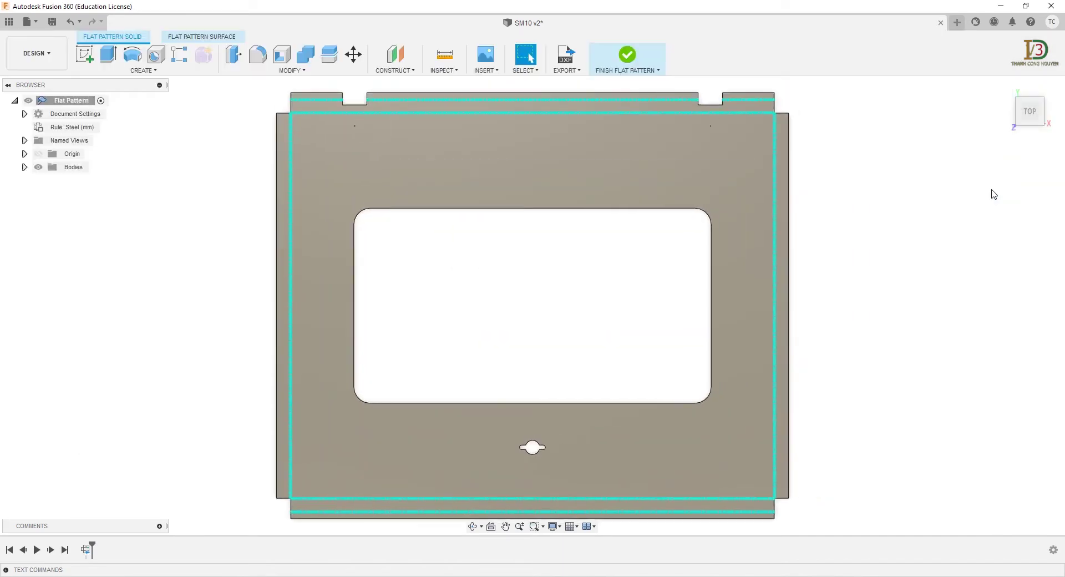
{"action": "left_click", "coordinate": [634, 59]}
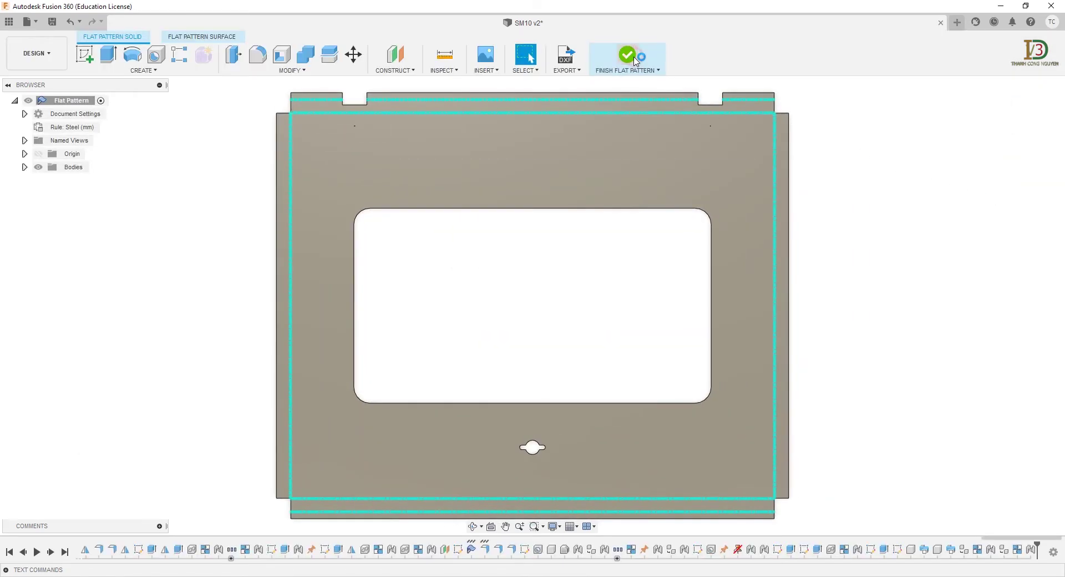
Step: Revert the doors to their closed position and return to the home view
{"action": "left_click", "coordinate": [548, 69]}
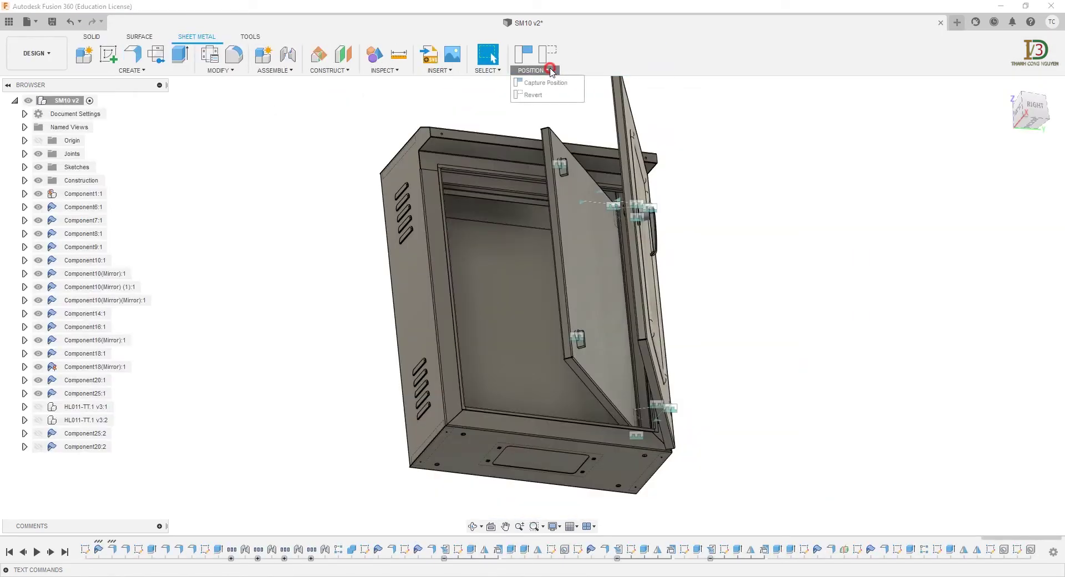
{"action": "left_click", "coordinate": [542, 94]}
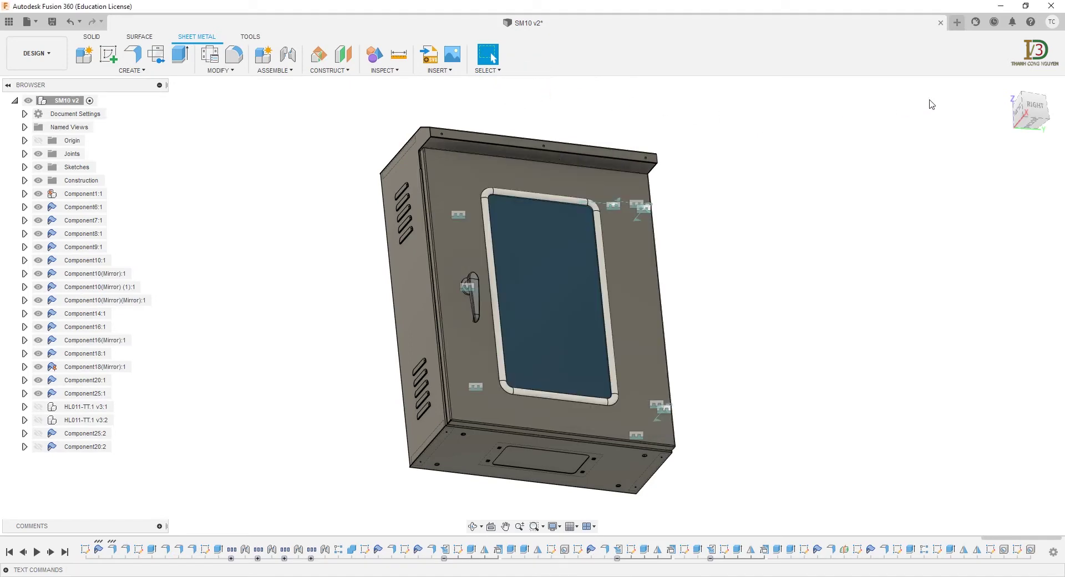
{"action": "mouse_move", "coordinate": [1030, 111]}
{"action": "left_click", "coordinate": [1003, 86]}
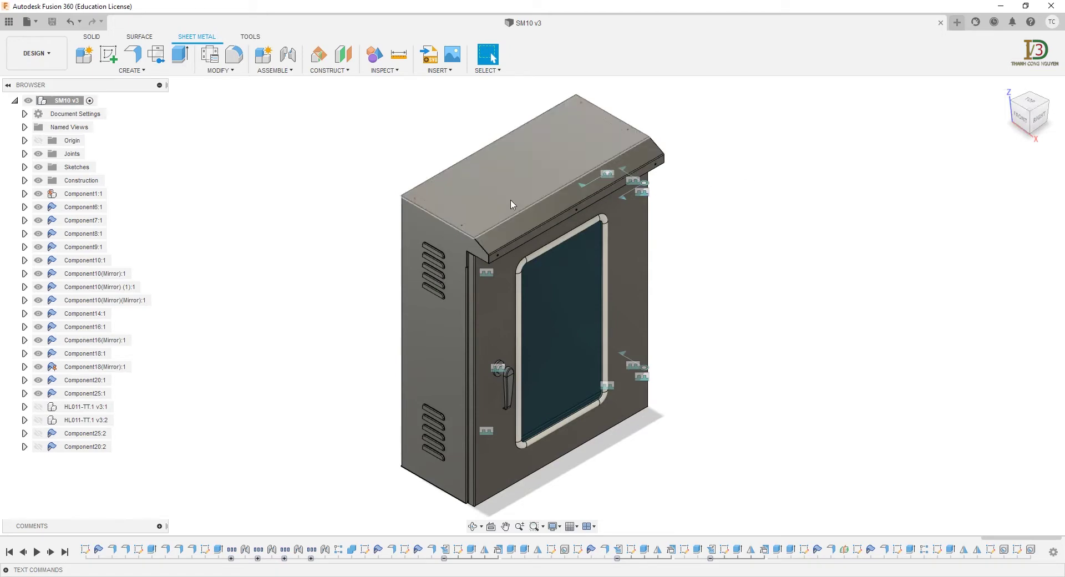
Step: Create an A3 ISO millimetre drawing of Component1:1 using the Flat Pattern representation
{"action": "left_click", "coordinate": [102, 195]}
{"action": "right_click", "coordinate": [103, 196]}
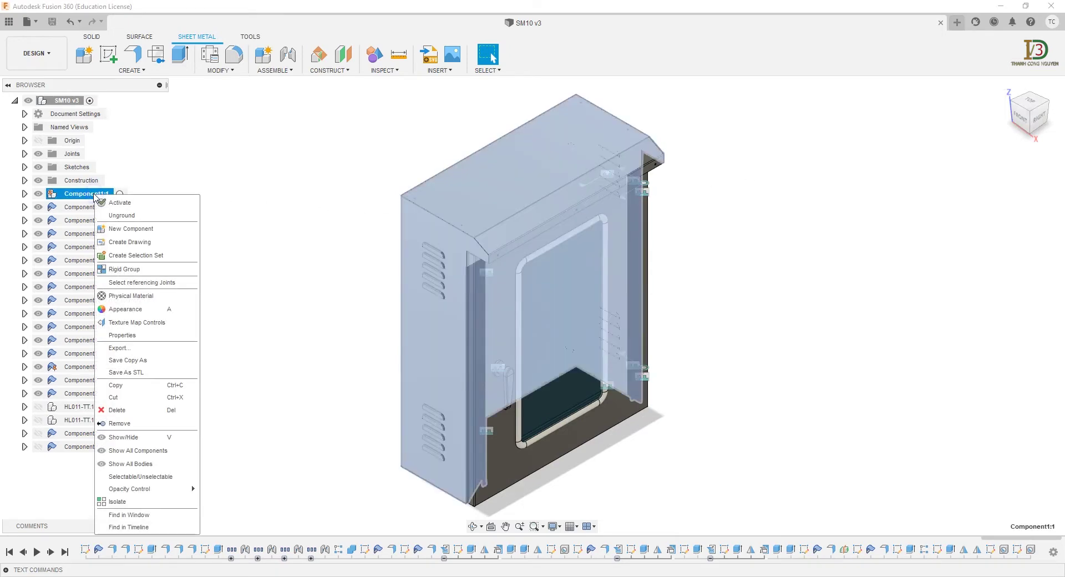
{"action": "left_click", "coordinate": [112, 239]}
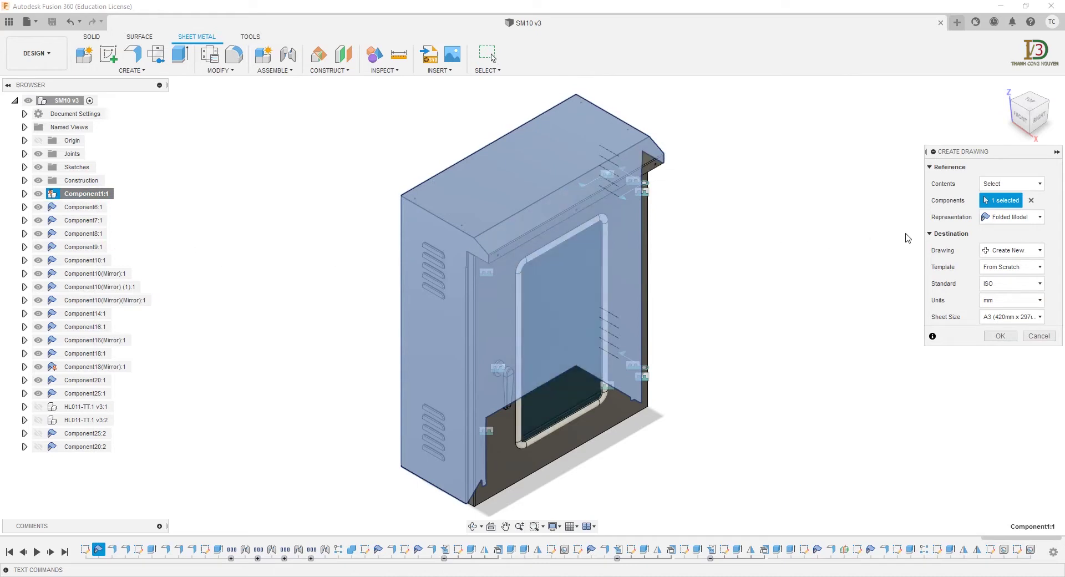
{"action": "left_click", "coordinate": [1001, 218]}
{"action": "left_click", "coordinate": [1000, 244]}
{"action": "left_click", "coordinate": [1000, 336]}
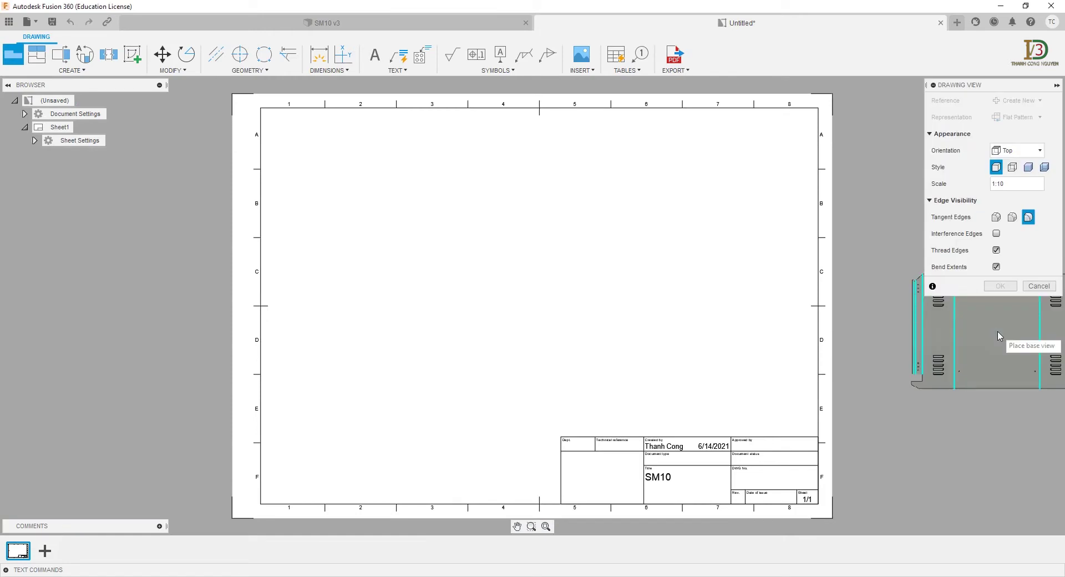
Step: Place the 1:10 flat-pattern base view on the sheet's left with bend extents turned off
{"action": "left_click", "coordinate": [996, 267]}
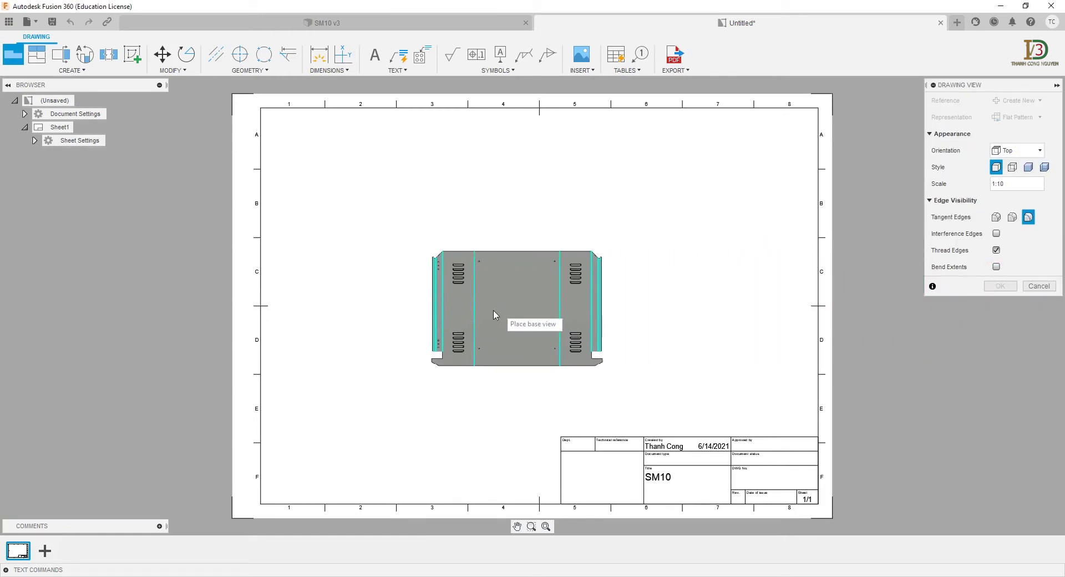
{"action": "left_click", "coordinate": [387, 333]}
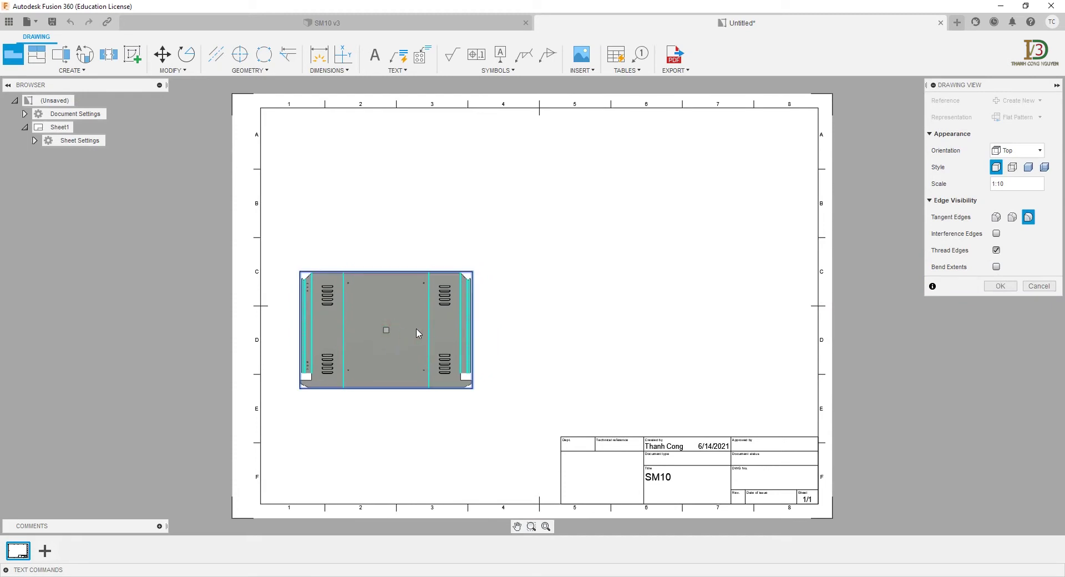
{"action": "left_click", "coordinate": [999, 286]}
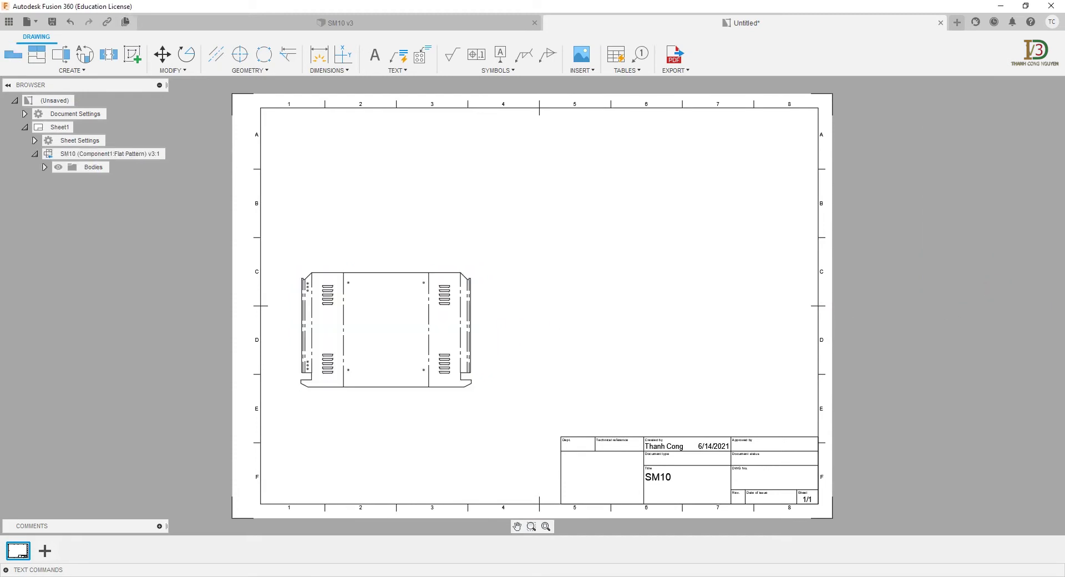
{"action": "left_click", "coordinate": [187, 54]}
Step: Rotate the flat-pattern view 180° about its centre
{"action": "left_click", "coordinate": [369, 297]}
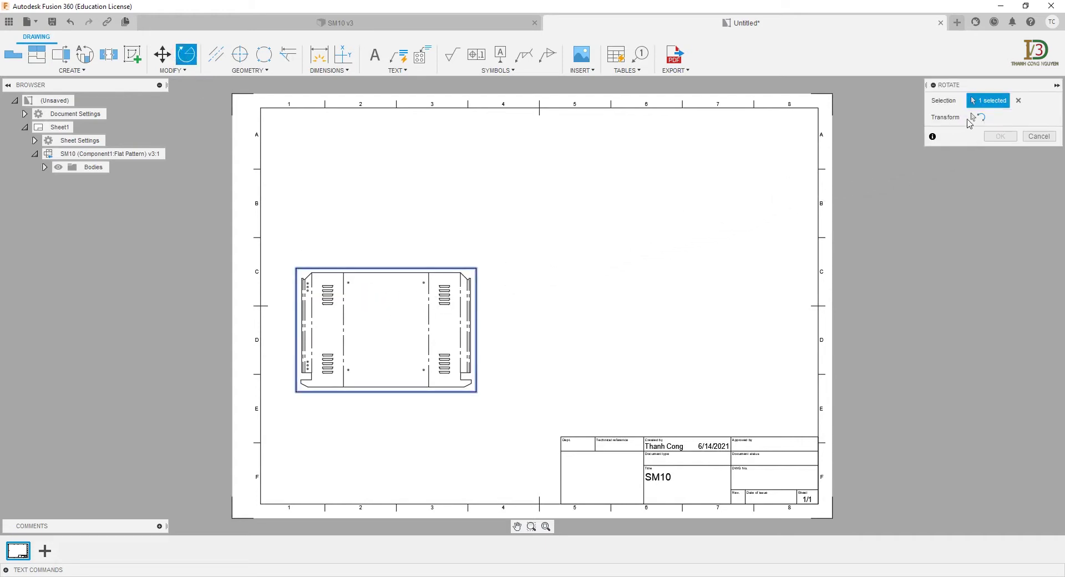
{"action": "left_click", "coordinate": [976, 117]}
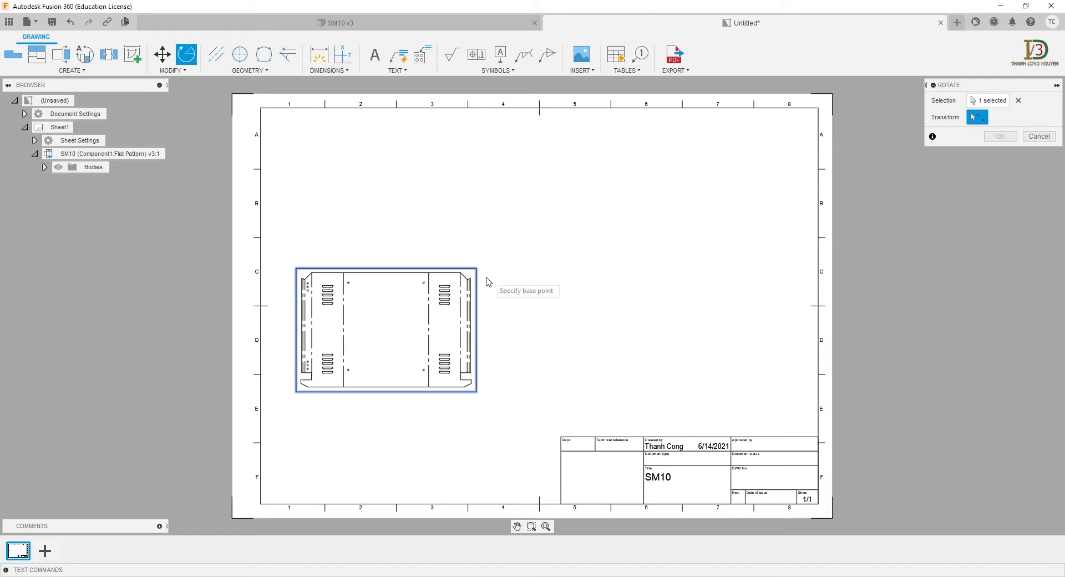
{"action": "left_click", "coordinate": [424, 283]}
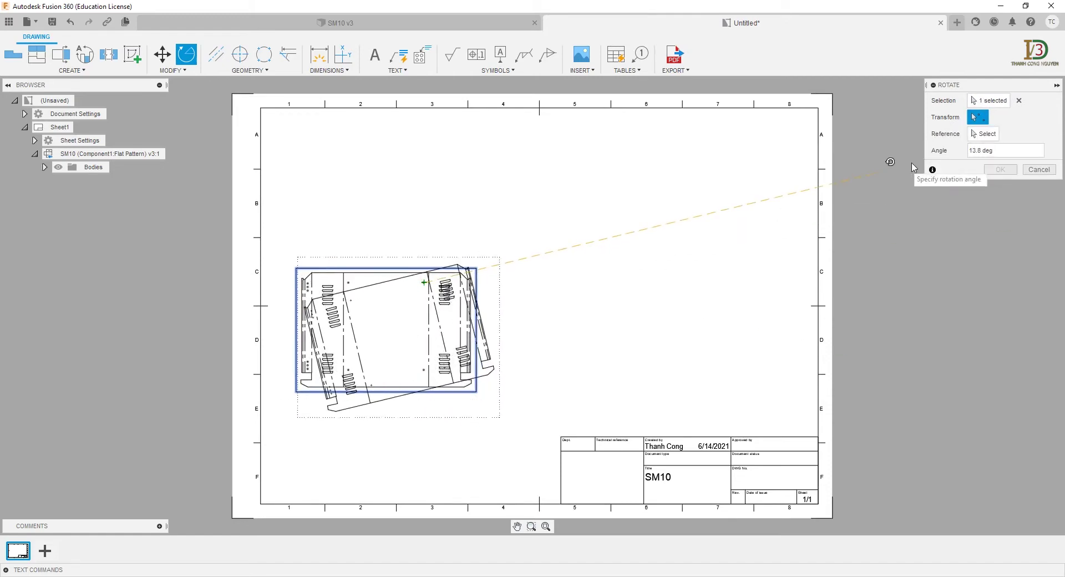
{"action": "left_click", "coordinate": [980, 150]}
{"action": "left_click_drag", "start_coordinate": [997, 149], "coordinate": [965, 150]}
{"action": "type", "text": "180"}
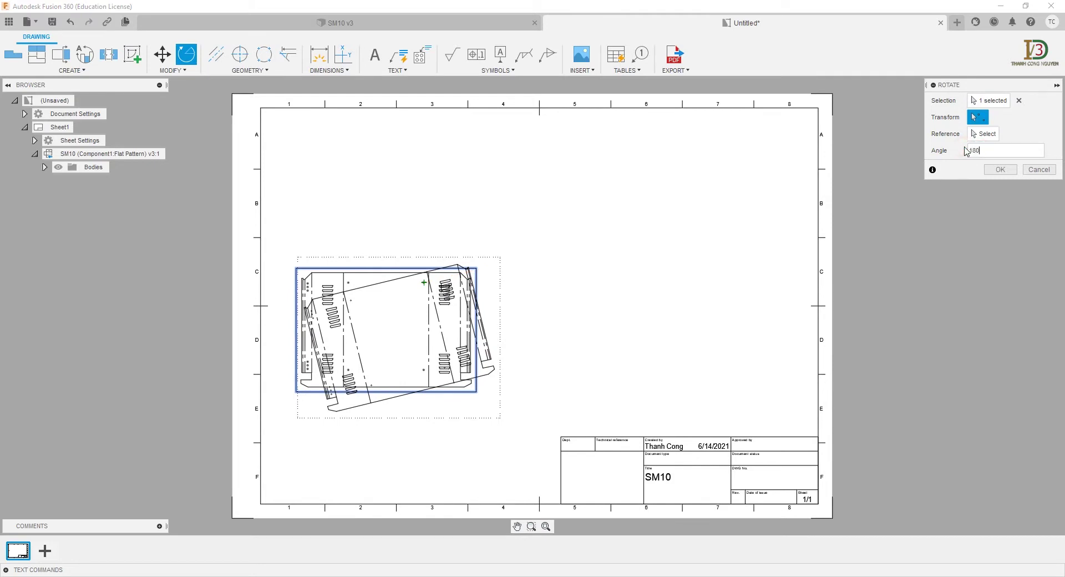
{"action": "left_click", "coordinate": [987, 169]}
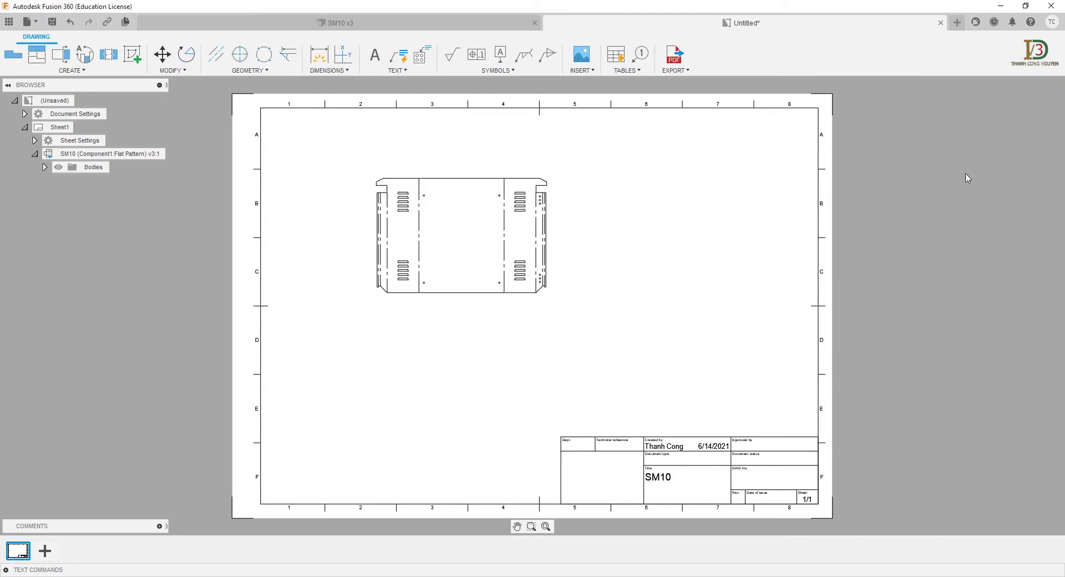
Step: Move the flat-pattern view to the sheet's lower left and return to the SM10 v3 design
{"action": "key", "text": "m"}
{"action": "left_click", "coordinate": [499, 298]}
{"action": "left_click", "coordinate": [427, 447]}
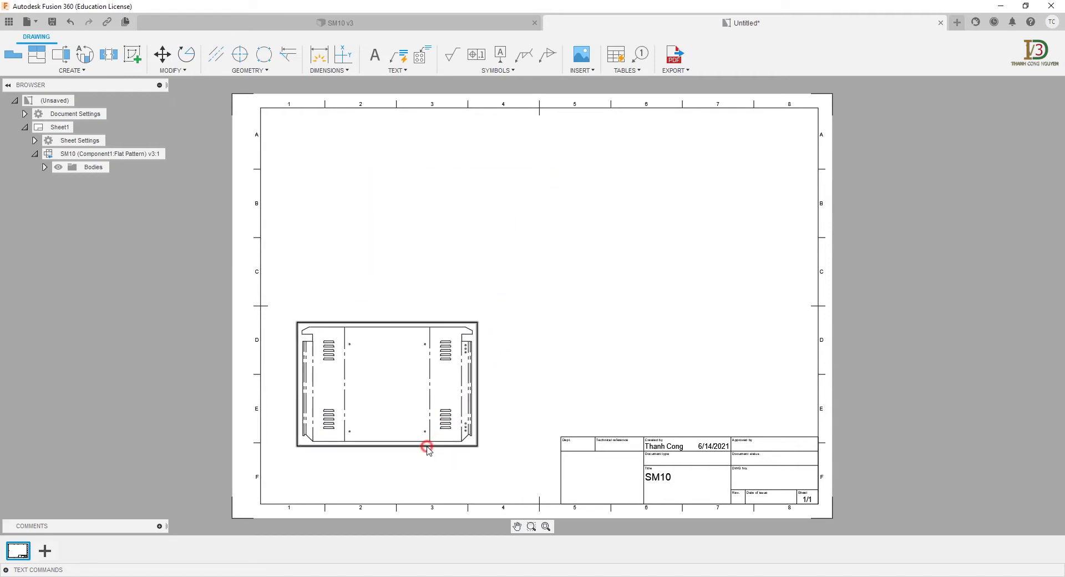
{"action": "left_click", "coordinate": [400, 23]}
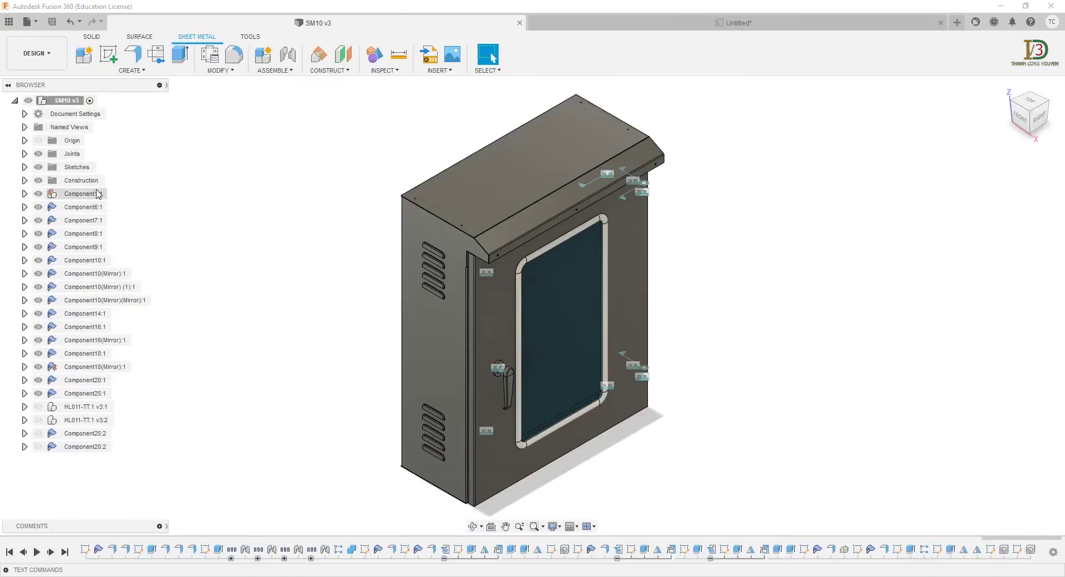
Step: Add a Component1:1 model view to Sheet1 of the existing Untitled drawing
{"action": "right_click", "coordinate": [95, 194]}
{"action": "left_click", "coordinate": [119, 239]}
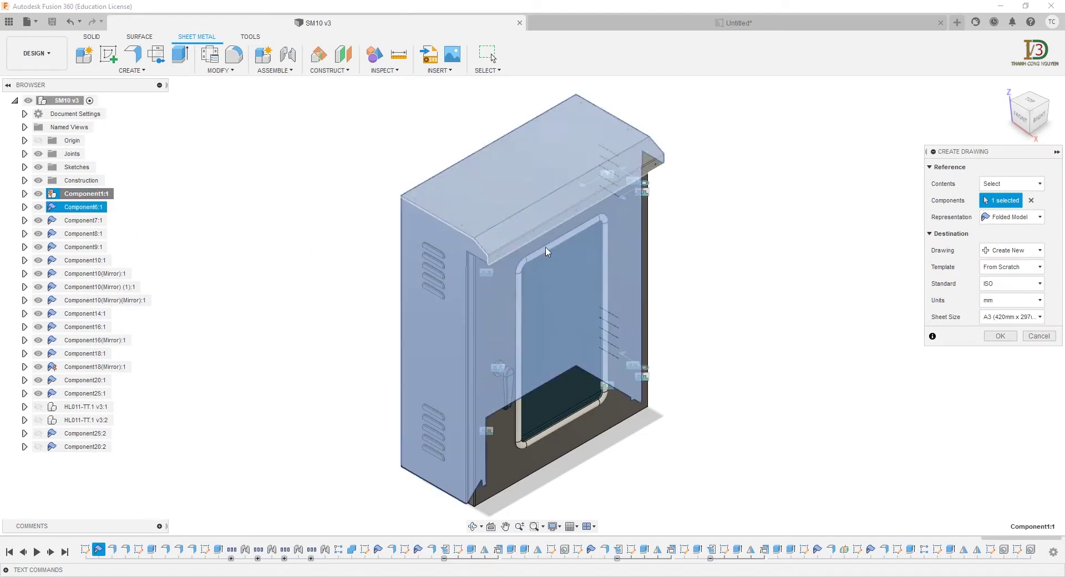
{"action": "left_click", "coordinate": [997, 252]}
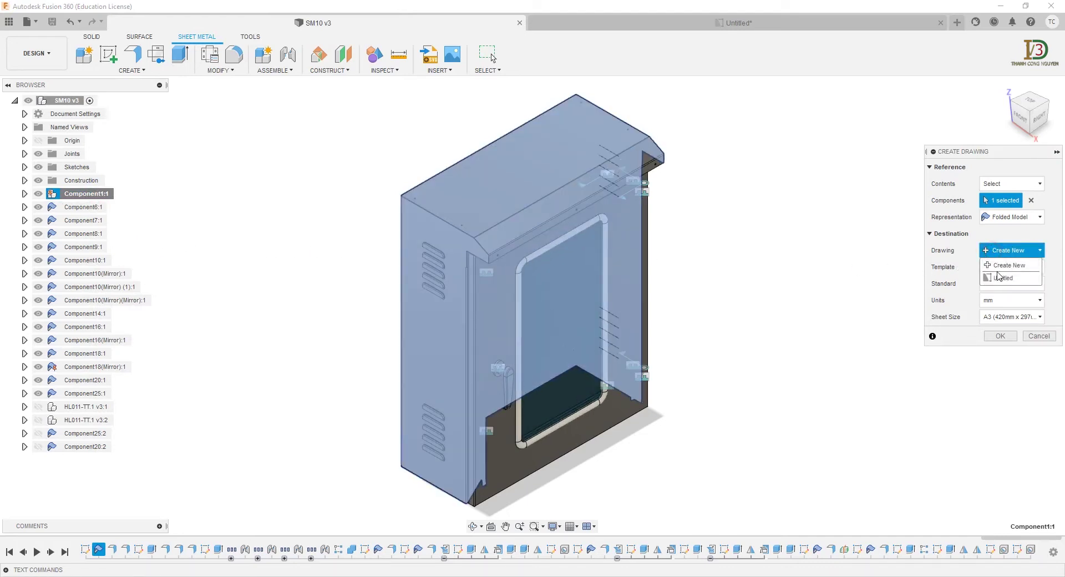
{"action": "left_click", "coordinate": [998, 277]}
{"action": "left_click", "coordinate": [999, 274]}
{"action": "left_click", "coordinate": [998, 290]}
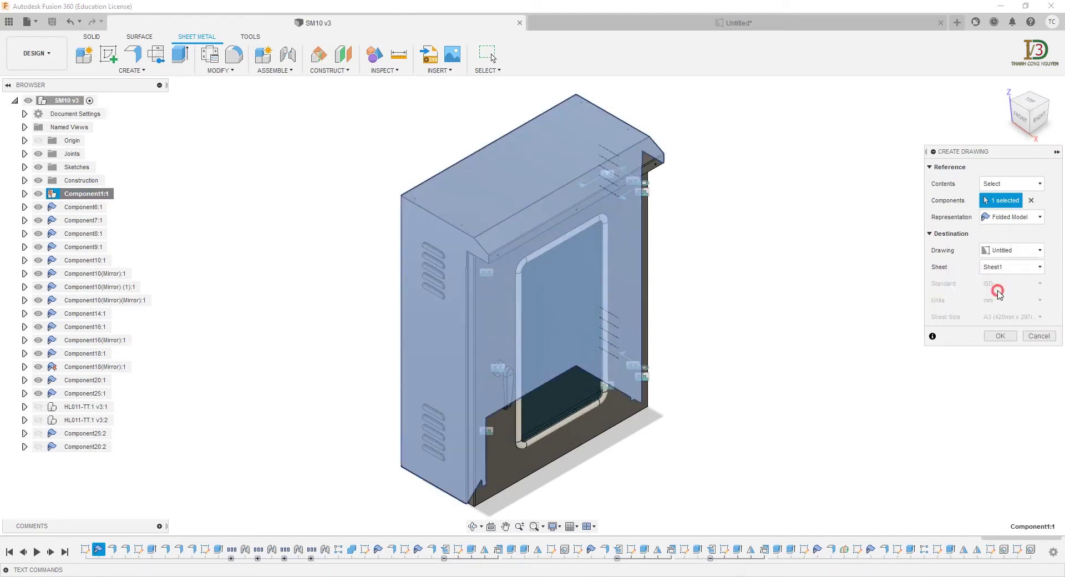
{"action": "left_click", "coordinate": [996, 337]}
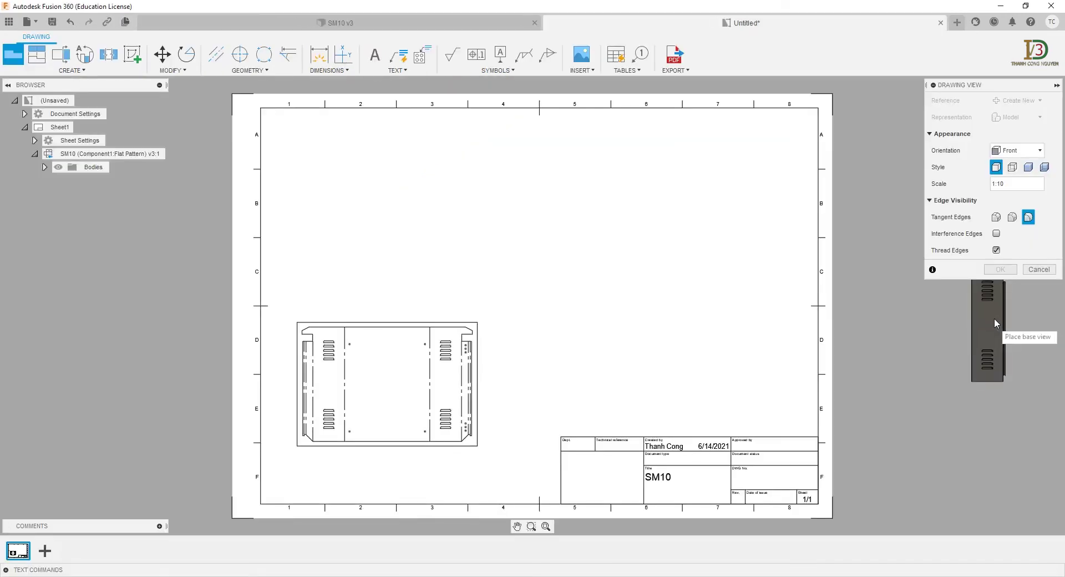
Step: Place a Right-oriented 1:10 base view of the folded enclosure below the sheet
{"action": "left_click", "coordinate": [1018, 150]}
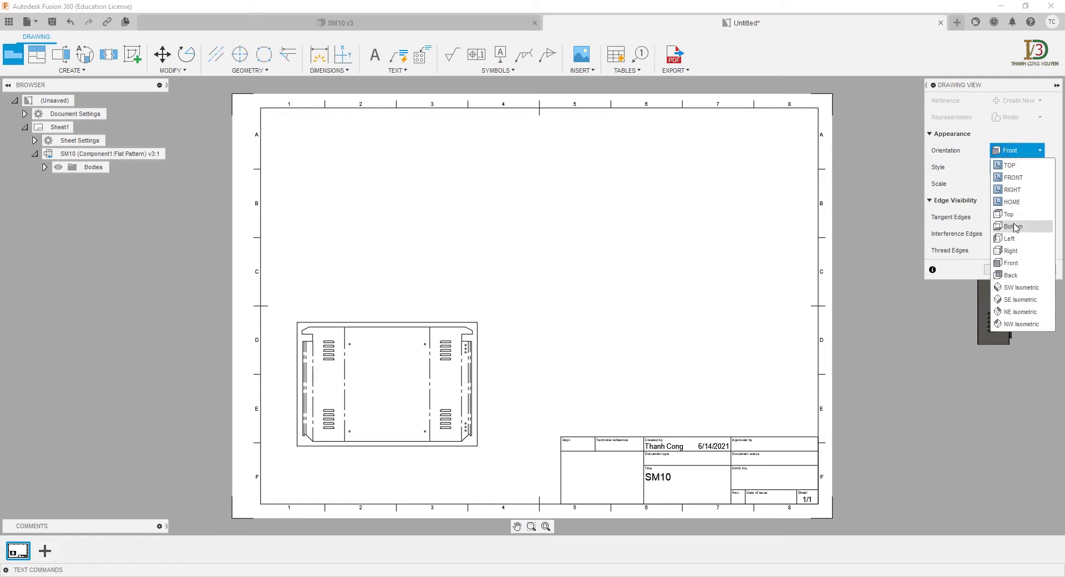
{"action": "left_click", "coordinate": [1014, 251]}
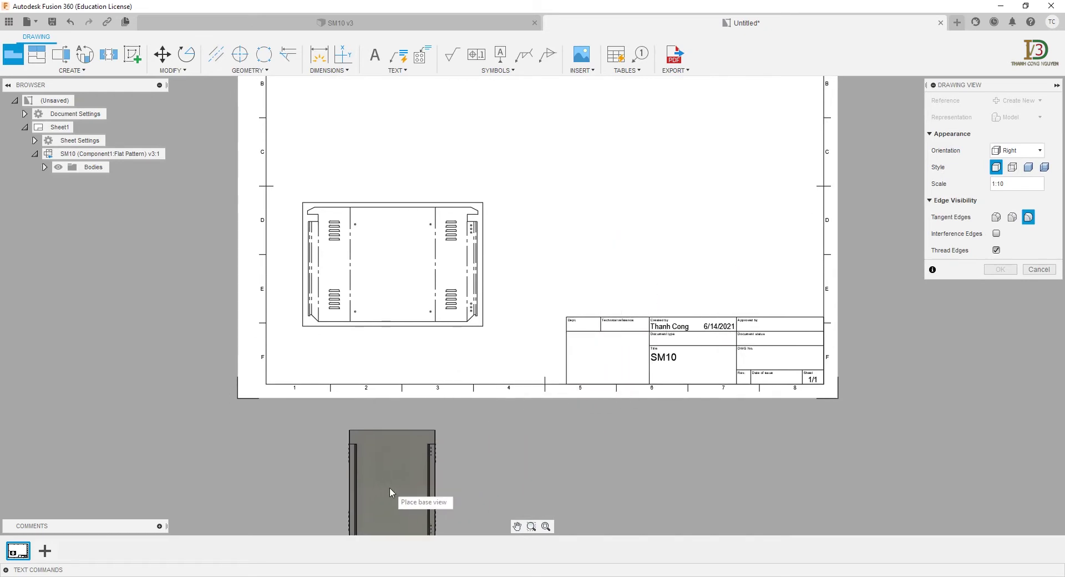
{"action": "left_click", "coordinate": [393, 486]}
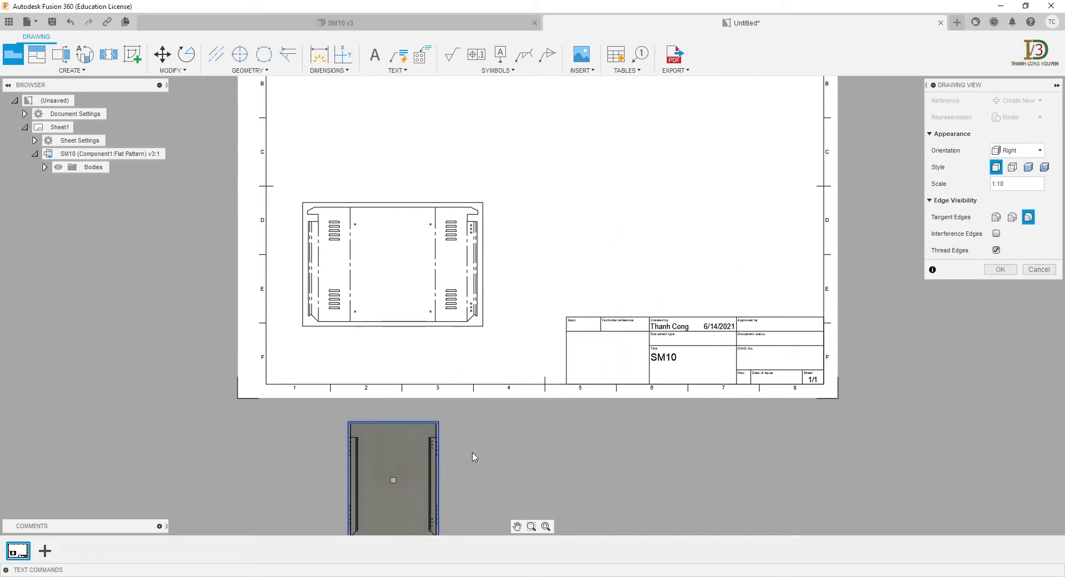
{"action": "left_click", "coordinate": [993, 272]}
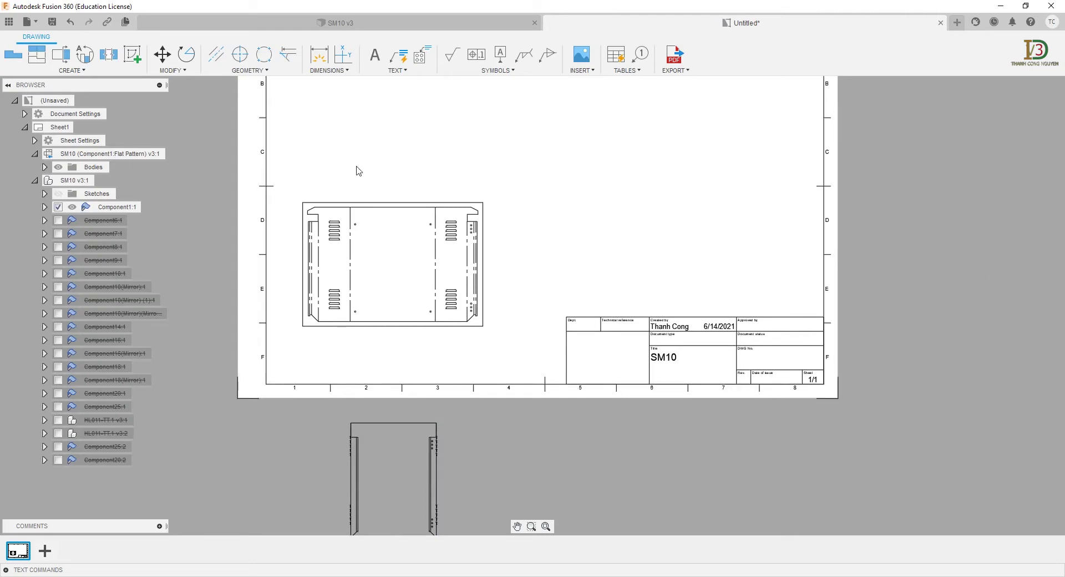
Step: Draw a horizontal section line across the right-side view
{"action": "left_click", "coordinate": [61, 54]}
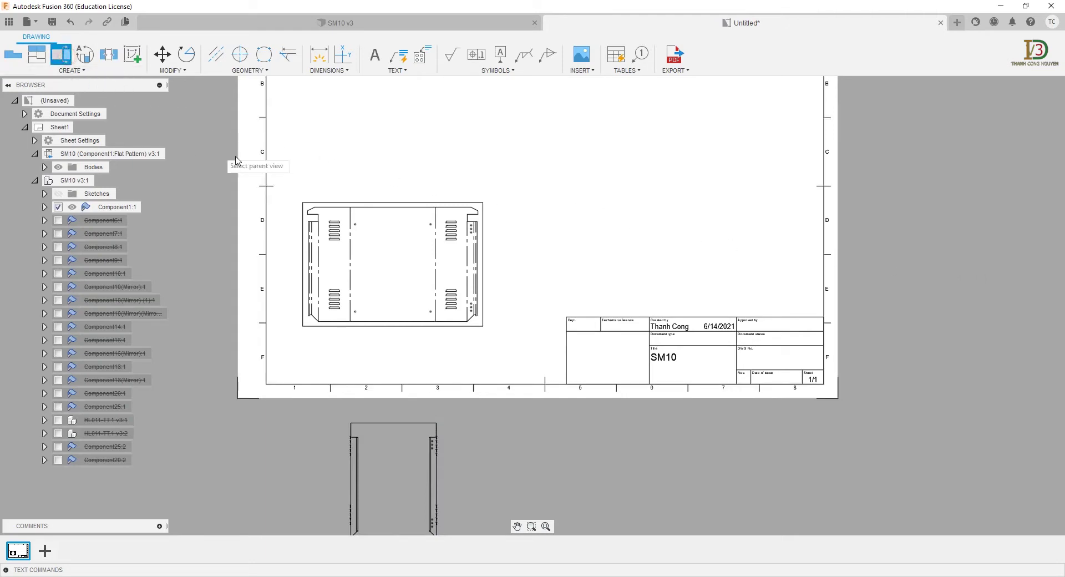
{"action": "scroll", "coordinate": [307, 183], "scroll_direction": "down", "scroll_amount": 1}
{"action": "scroll", "coordinate": [306, 184], "scroll_direction": "down", "scroll_amount": 1}
{"action": "middle_click_drag", "start_coordinate": [341, 333], "coordinate": [350, 302]}
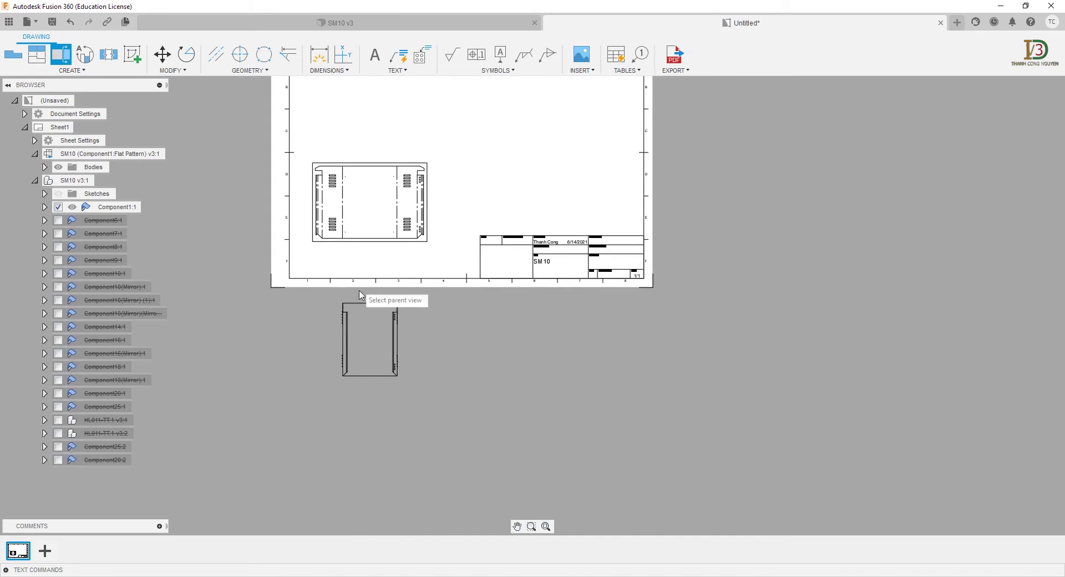
{"action": "left_click", "coordinate": [364, 332]}
{"action": "left_click", "coordinate": [329, 336]}
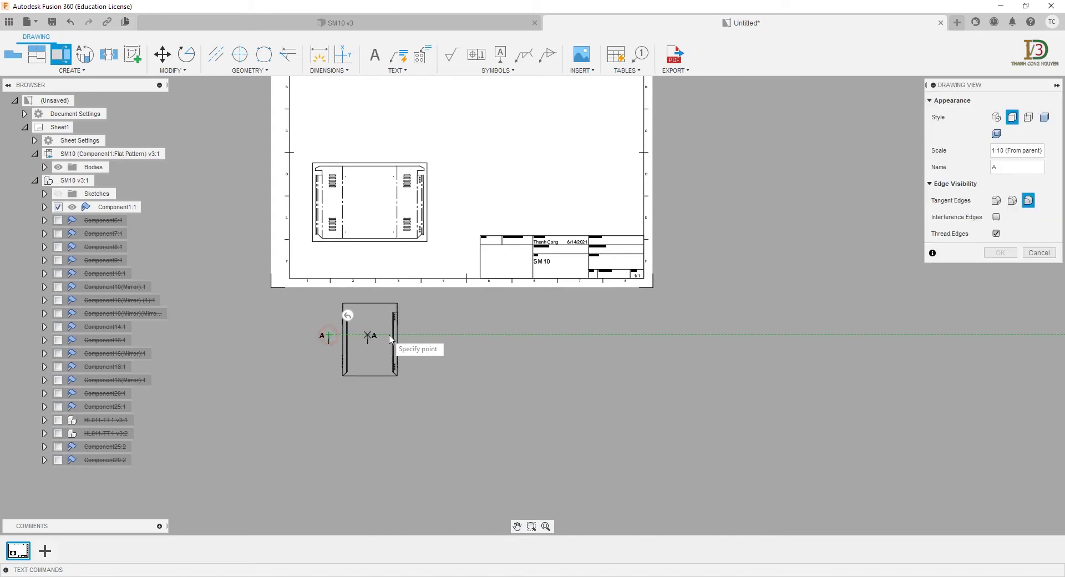
{"action": "left_click", "coordinate": [412, 335]}
{"action": "right_click", "coordinate": [413, 336]}
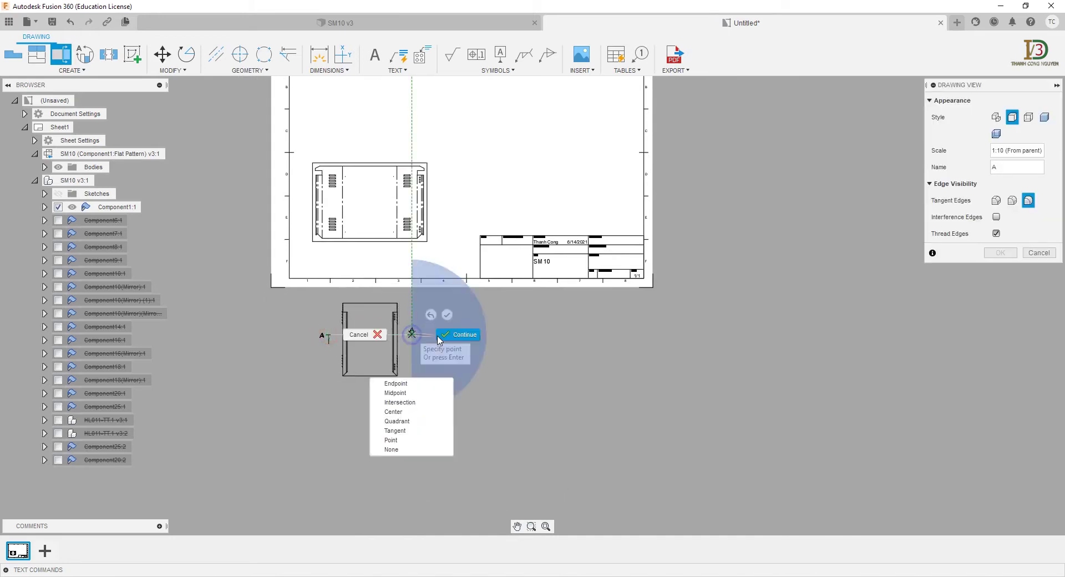
{"action": "left_click", "coordinate": [469, 334]}
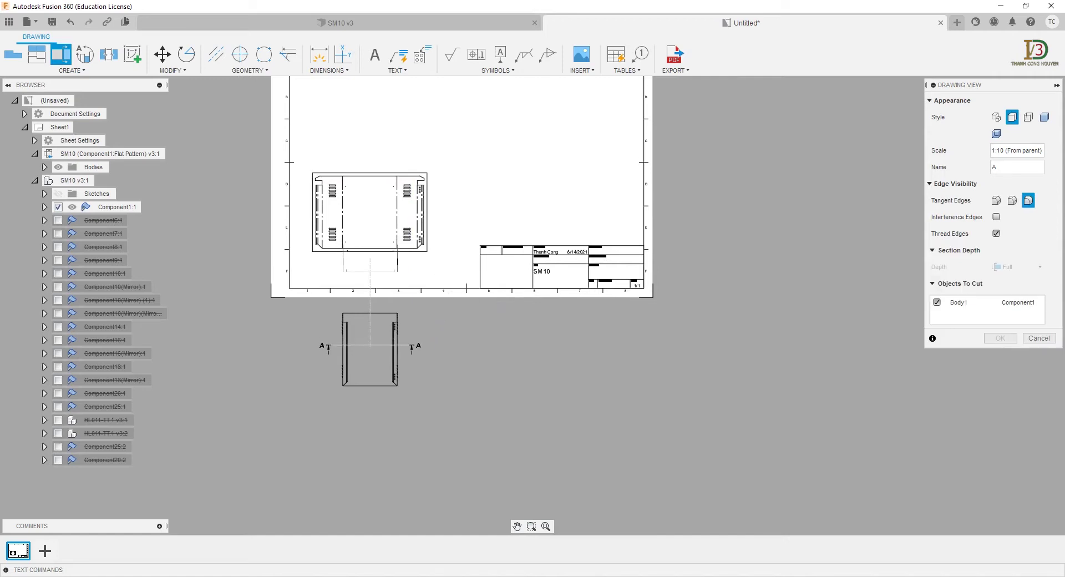
Step: Name the section 1, set its depth to Slice, and place it above the flat pattern
{"action": "middle_click_drag", "start_coordinate": [442, 273], "coordinate": [444, 352]}
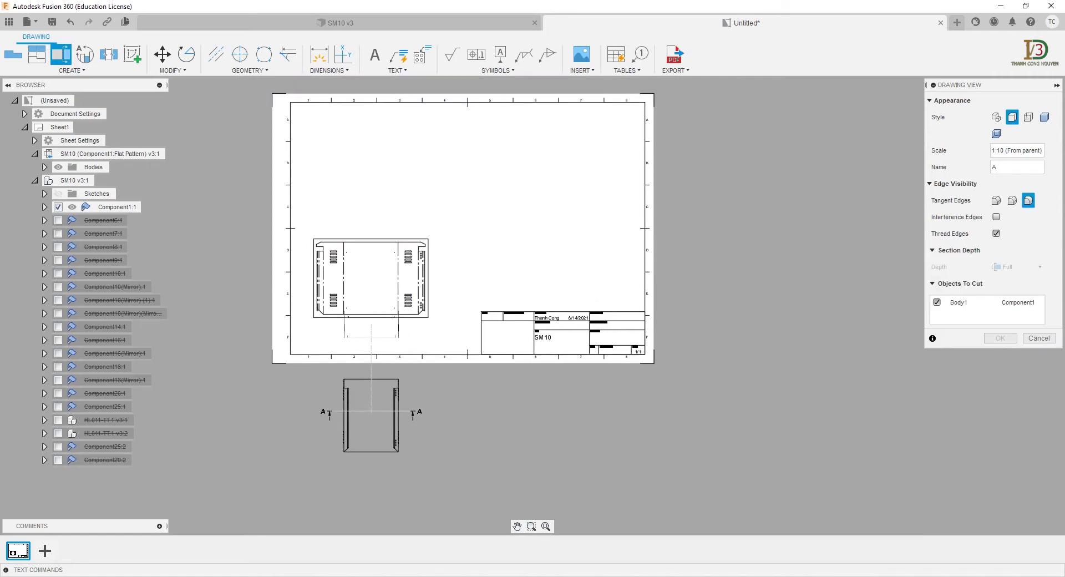
{"action": "left_click", "coordinate": [994, 168]}
{"action": "type", "text": "1"}
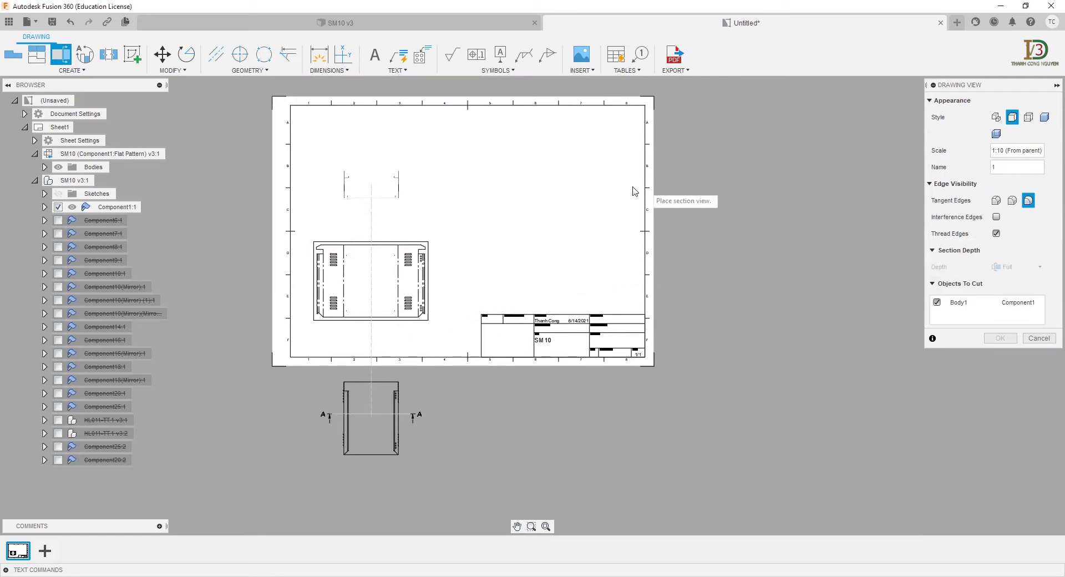
{"action": "left_click", "coordinate": [460, 204]}
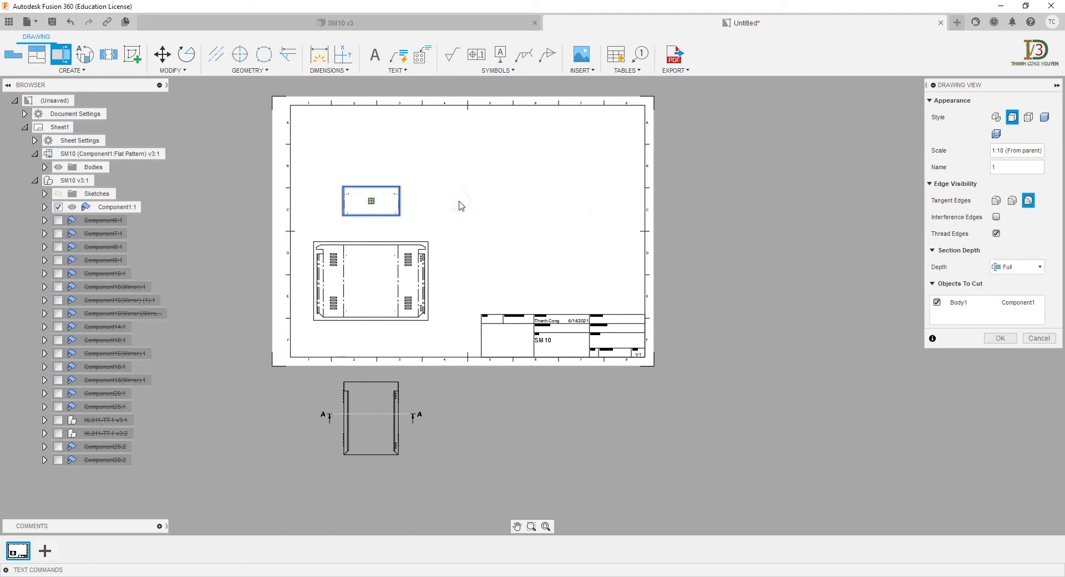
{"action": "left_click", "coordinate": [1018, 267]}
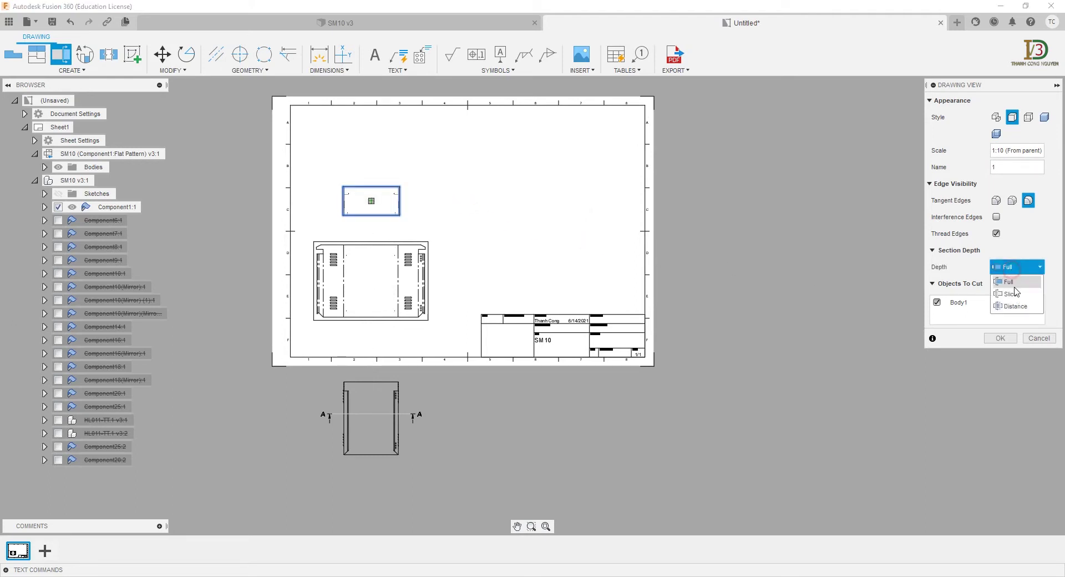
{"action": "left_click", "coordinate": [1014, 285]}
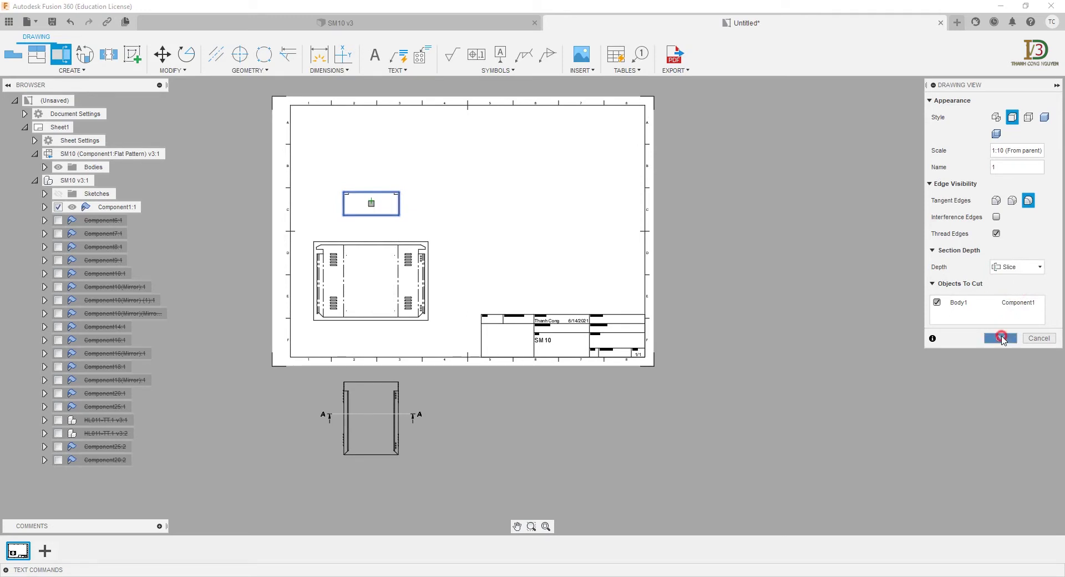
{"action": "left_click", "coordinate": [1002, 338]}
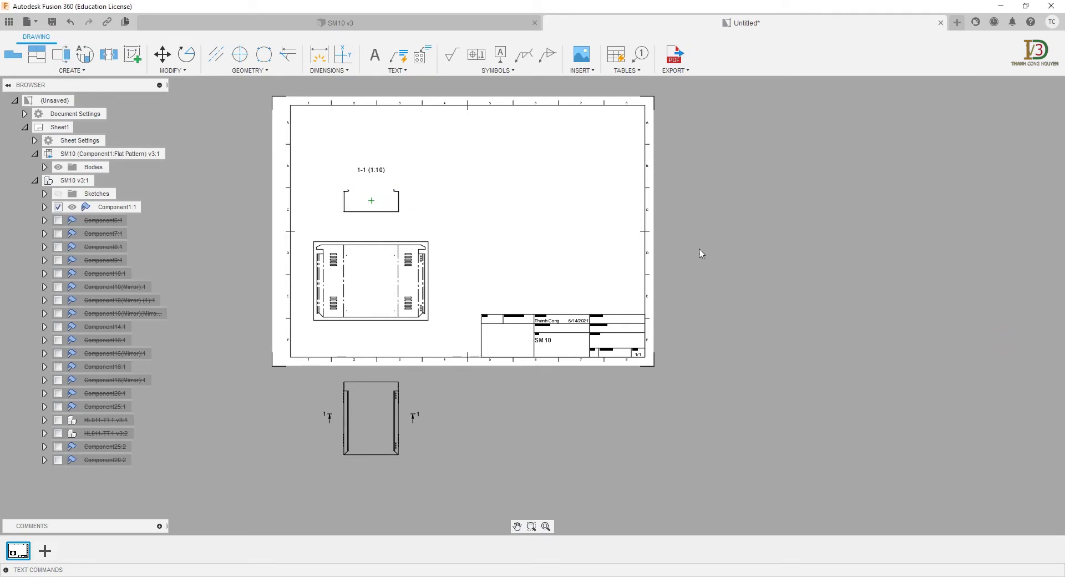
Step: Draw a second, higher section line across the right-side view
{"action": "left_click", "coordinate": [61, 54]}
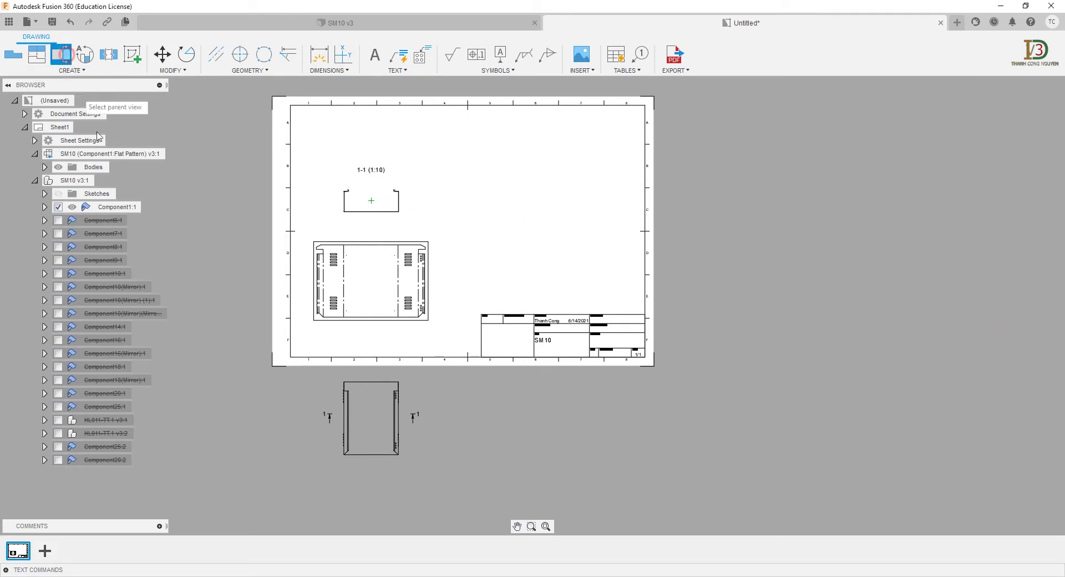
{"action": "left_click", "coordinate": [358, 400]}
{"action": "scroll", "coordinate": [344, 402], "scroll_direction": "up", "scroll_amount": 2}
{"action": "scroll", "coordinate": [332, 402], "scroll_direction": "up", "scroll_amount": 2}
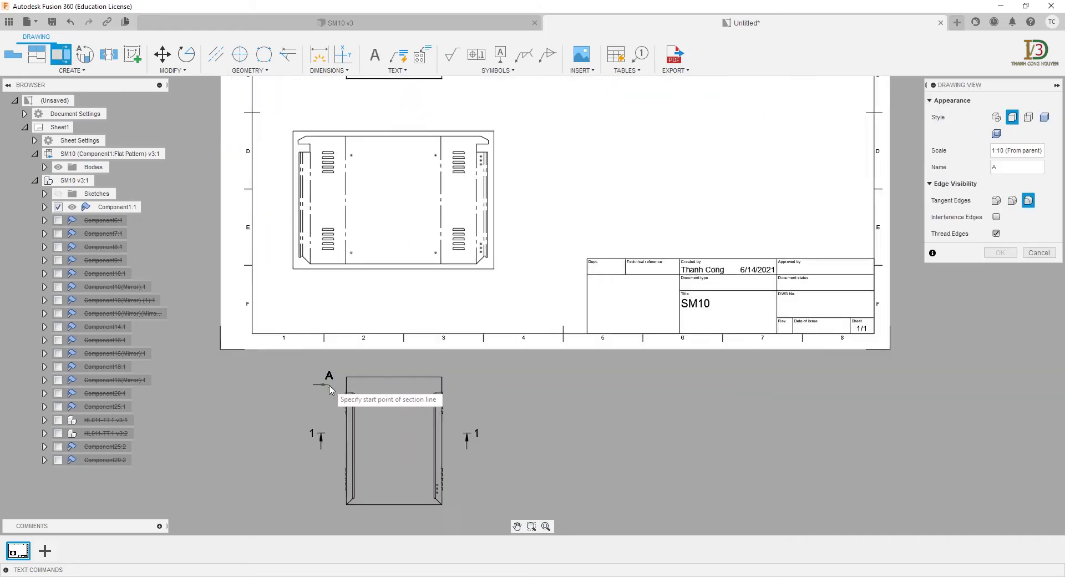
{"action": "scroll", "coordinate": [327, 397], "scroll_direction": "up", "scroll_amount": 2}
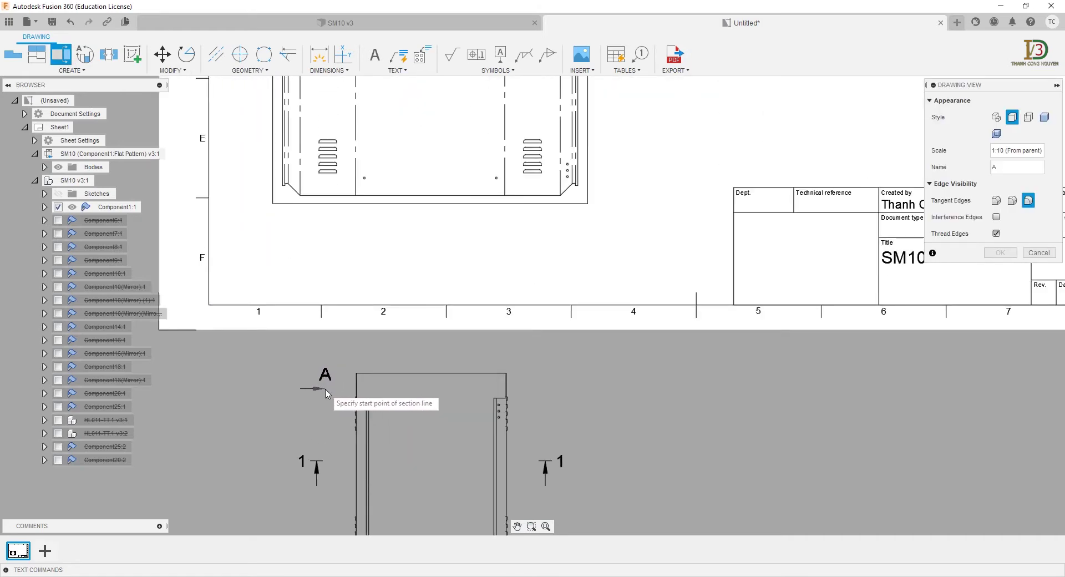
{"action": "left_click", "coordinate": [326, 389]}
{"action": "left_click", "coordinate": [530, 390]}
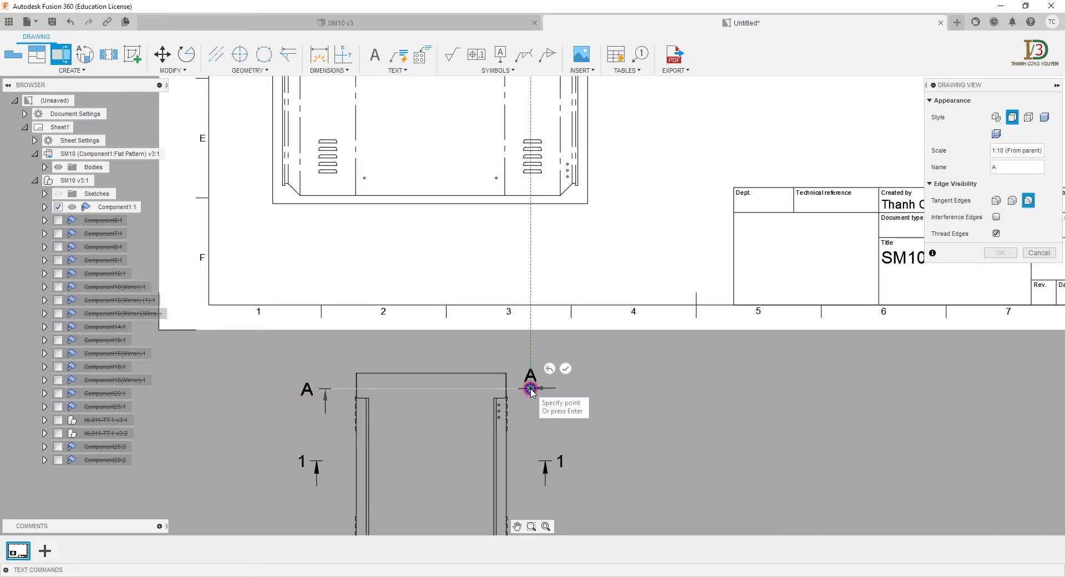
{"action": "right_click", "coordinate": [549, 389]}
{"action": "left_click", "coordinate": [580, 388]}
Step: Place section 2-2 above section 1-1 with depth set to Slice
{"action": "scroll", "coordinate": [561, 387], "scroll_direction": "down", "scroll_amount": 2}
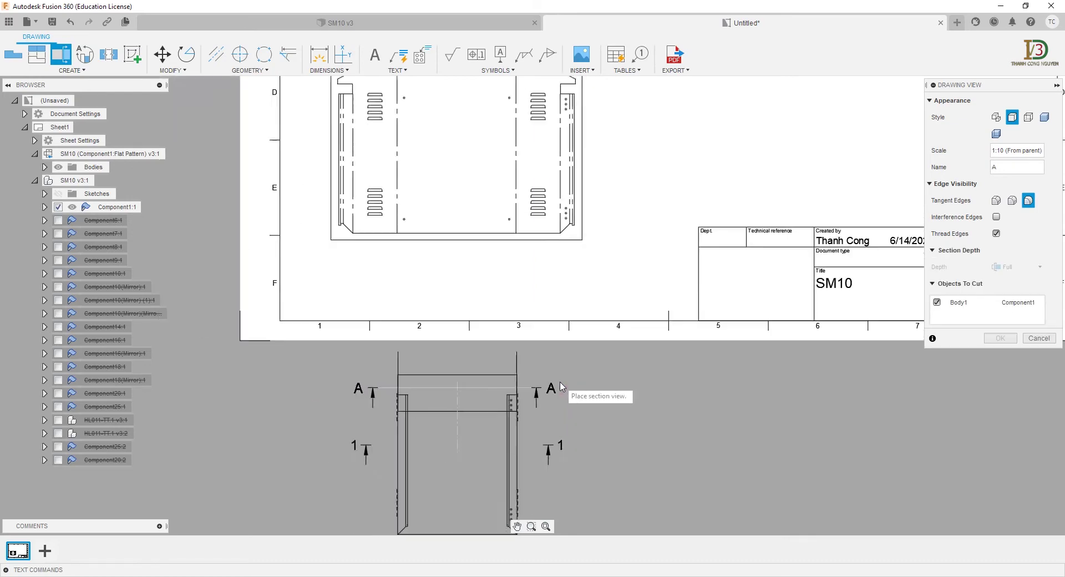
{"action": "scroll", "coordinate": [563, 239], "scroll_direction": "down", "scroll_amount": 2}
{"action": "scroll", "coordinate": [559, 279], "scroll_direction": "down", "scroll_amount": 2}
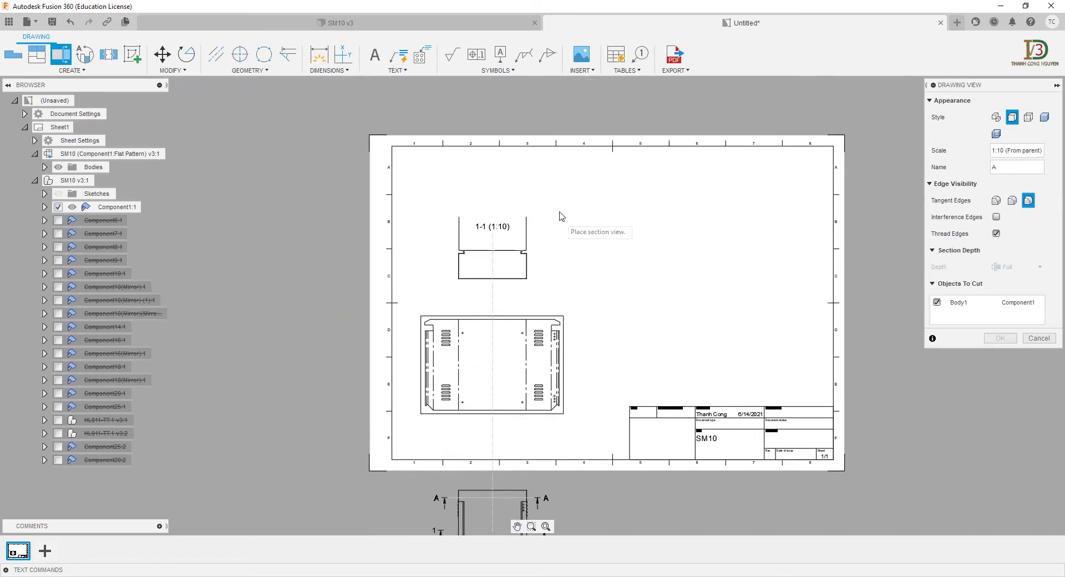
{"action": "left_click", "coordinate": [559, 195]}
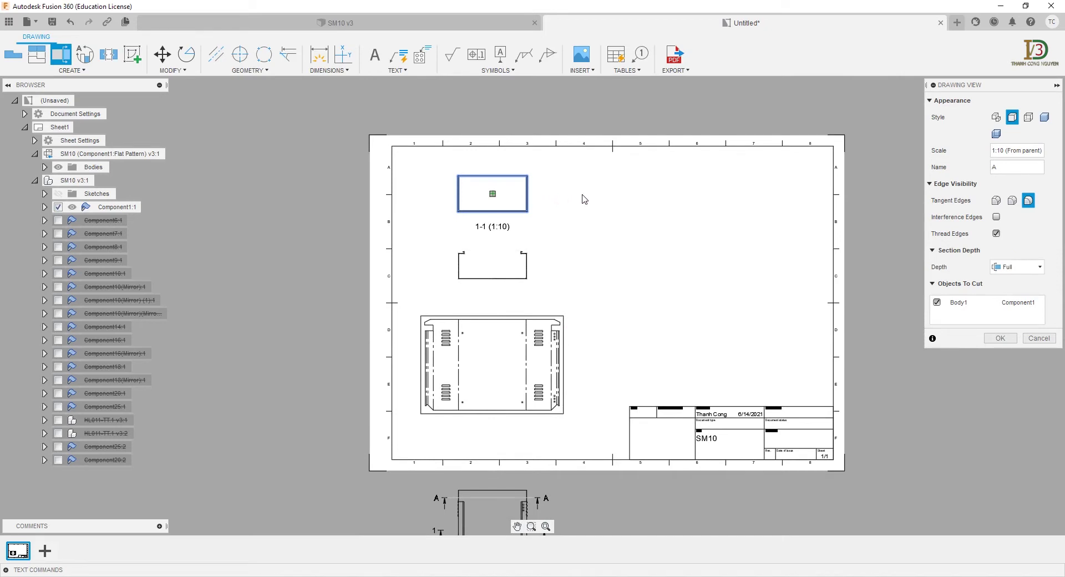
{"action": "left_click", "coordinate": [994, 168]}
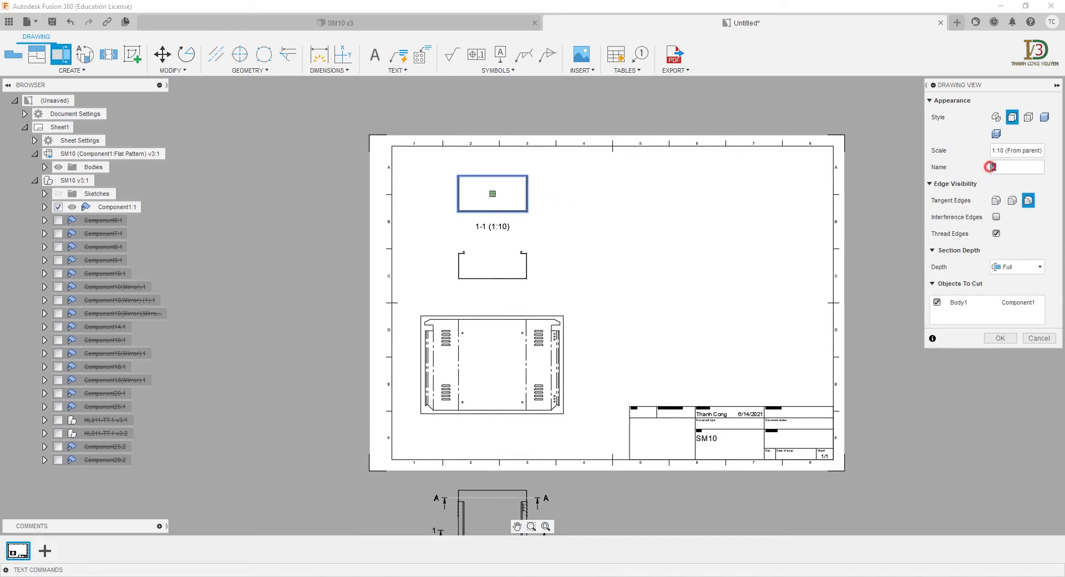
{"action": "type", "text": "2"}
{"action": "left_click", "coordinate": [1008, 267]}
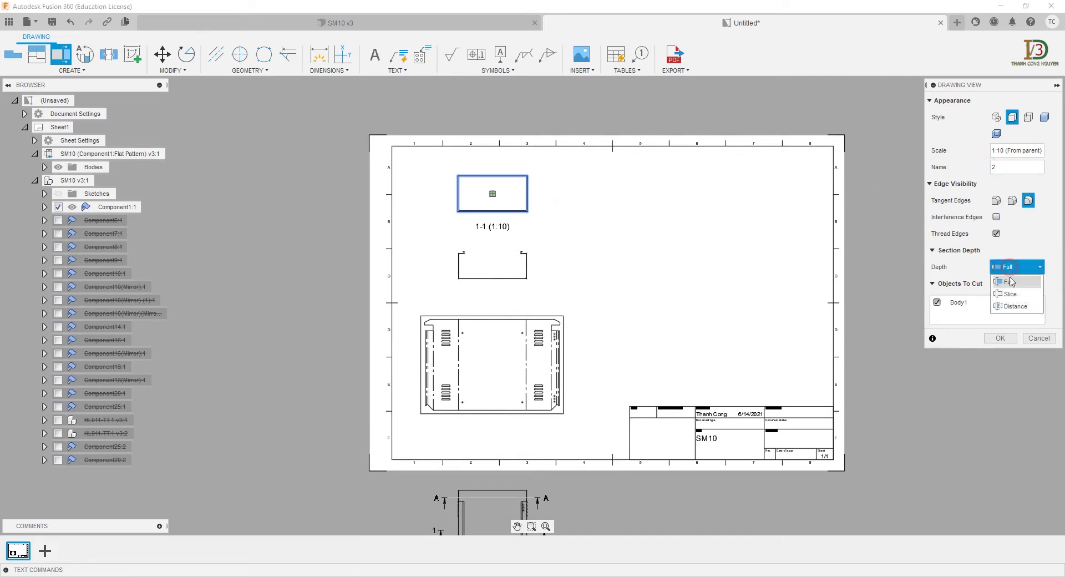
{"action": "left_click", "coordinate": [1009, 293]}
{"action": "left_click", "coordinate": [1001, 338]}
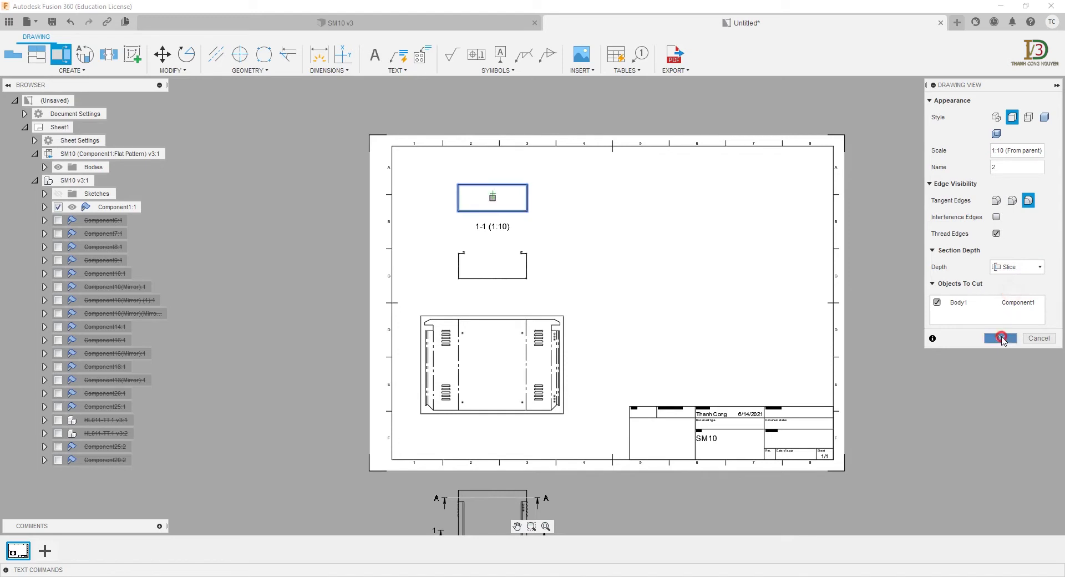
{"action": "middle_click_drag", "start_coordinate": [1003, 341], "coordinate": [1004, 319]}
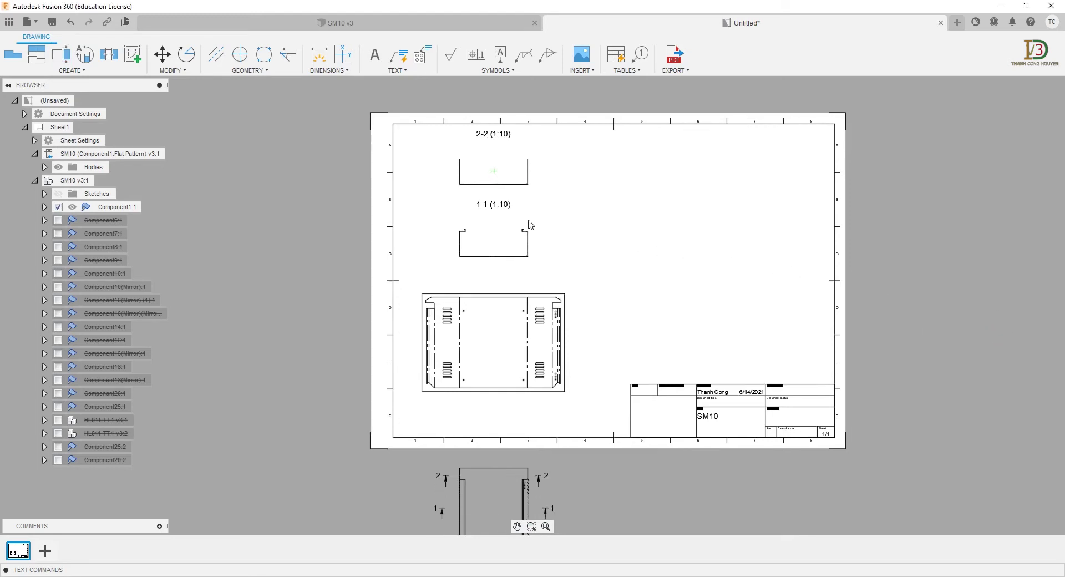
Step: Make the 1-1 label read bold underlined '1-1' without '(1:10)', moved just above its view
{"action": "double_click", "coordinate": [499, 204]}
{"action": "double_click", "coordinate": [501, 204]}
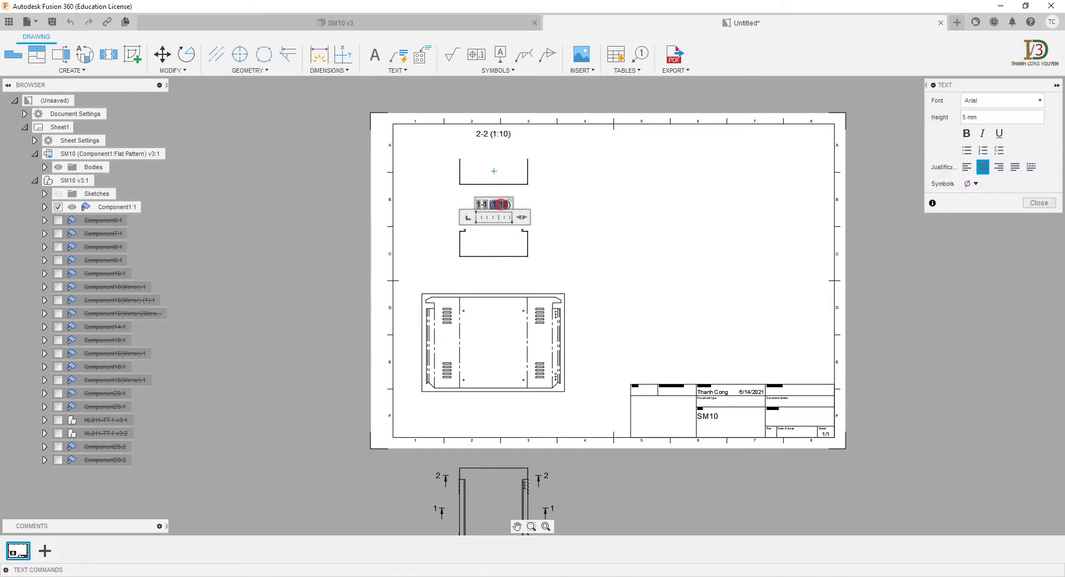
{"action": "key", "text": "BackSpace"}
{"action": "left_click", "coordinate": [966, 134]}
{"action": "left_click", "coordinate": [999, 134]}
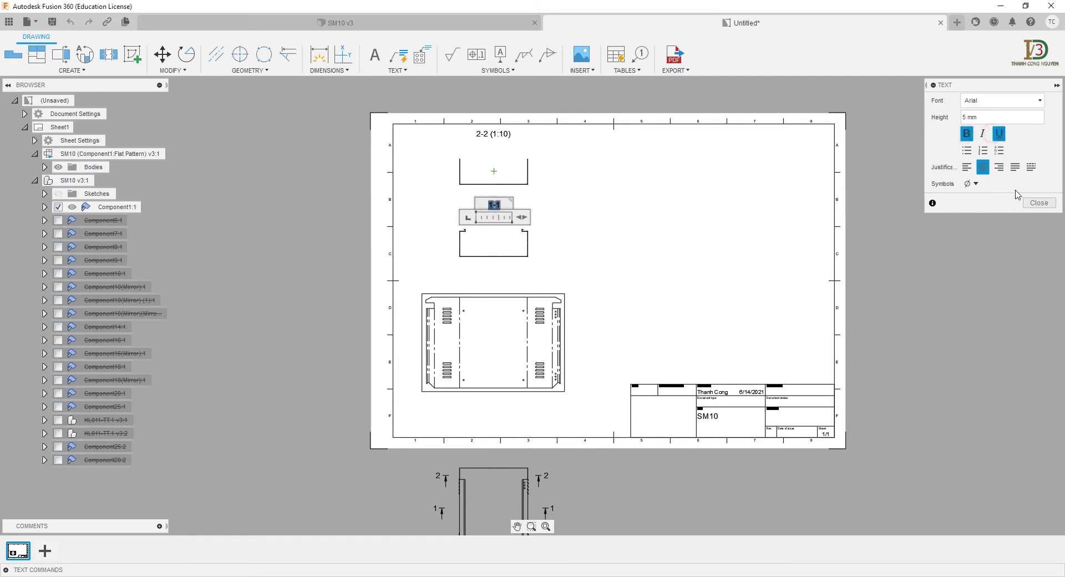
{"action": "left_click", "coordinate": [1028, 203]}
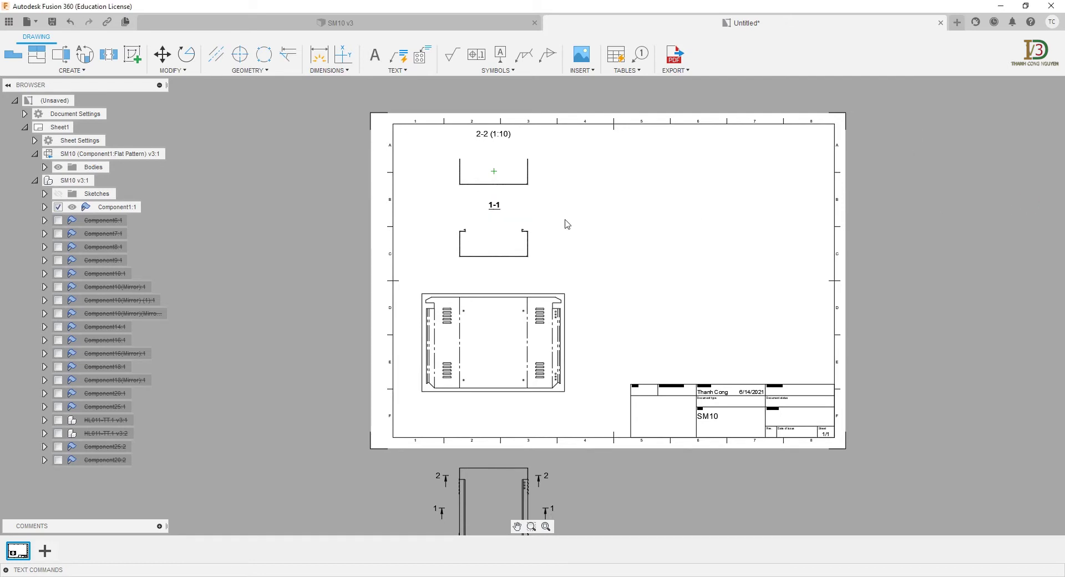
{"action": "left_click_drag", "start_coordinate": [498, 211], "coordinate": [493, 224]}
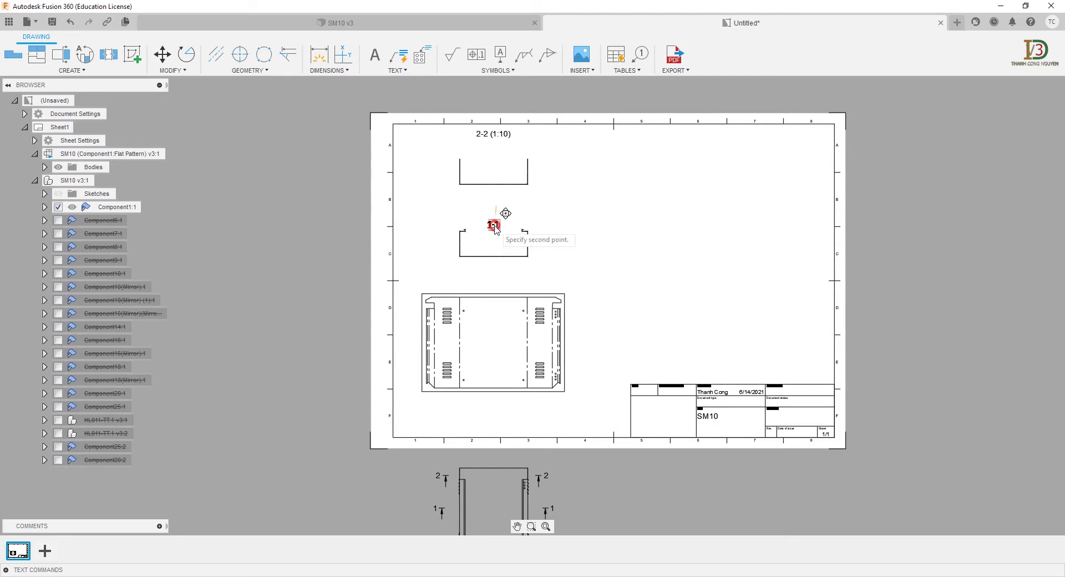
Step: Make the 2-2 label read bold underlined '2-2' without '(1:10)', moved just above its view
{"action": "double_click", "coordinate": [491, 134]}
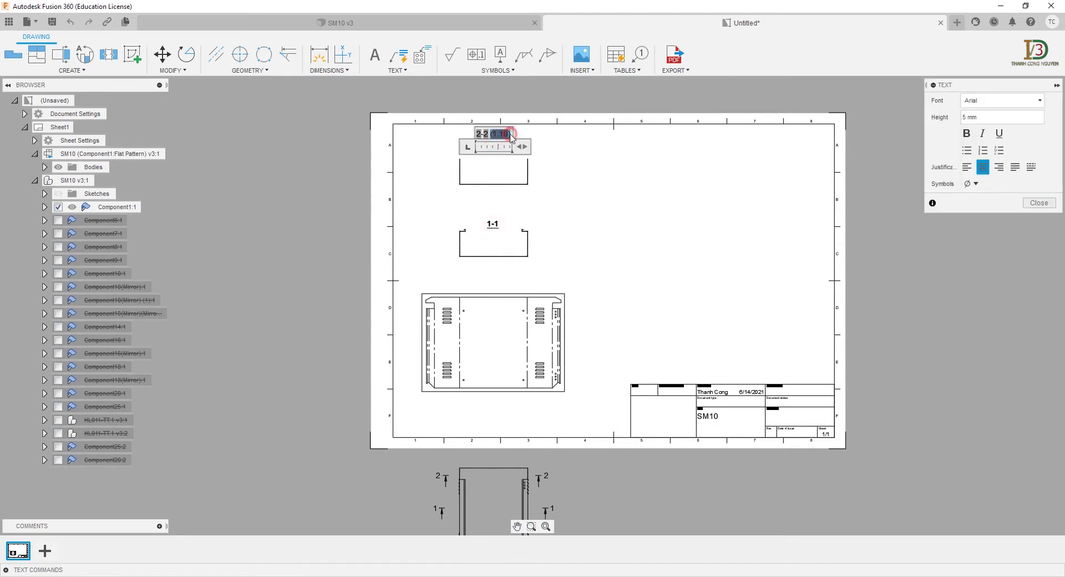
{"action": "key", "text": "BackSpace"}
{"action": "left_click", "coordinate": [966, 133]}
{"action": "left_click", "coordinate": [999, 133]}
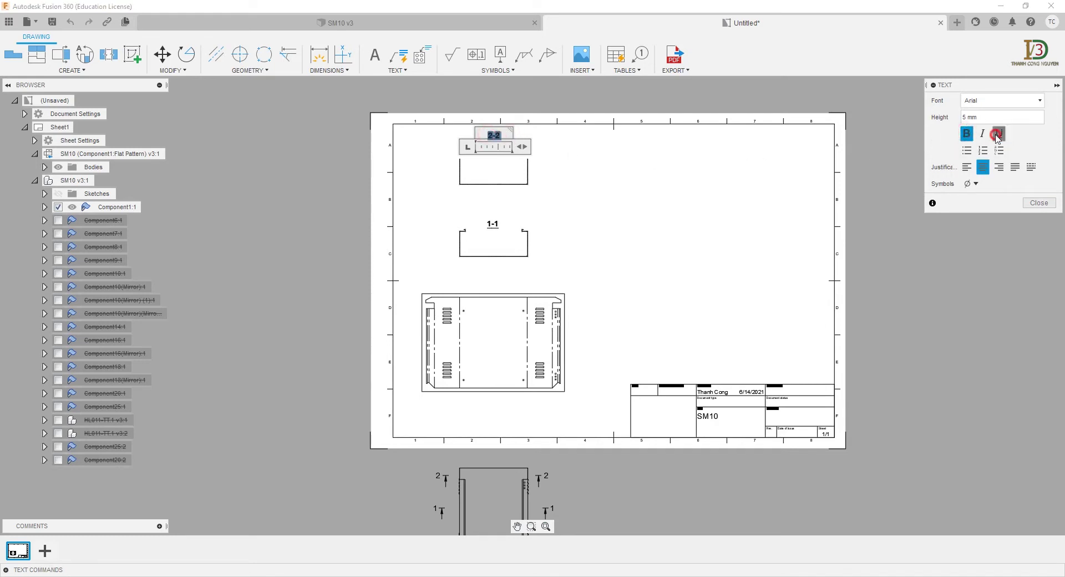
{"action": "left_click", "coordinate": [1029, 203]}
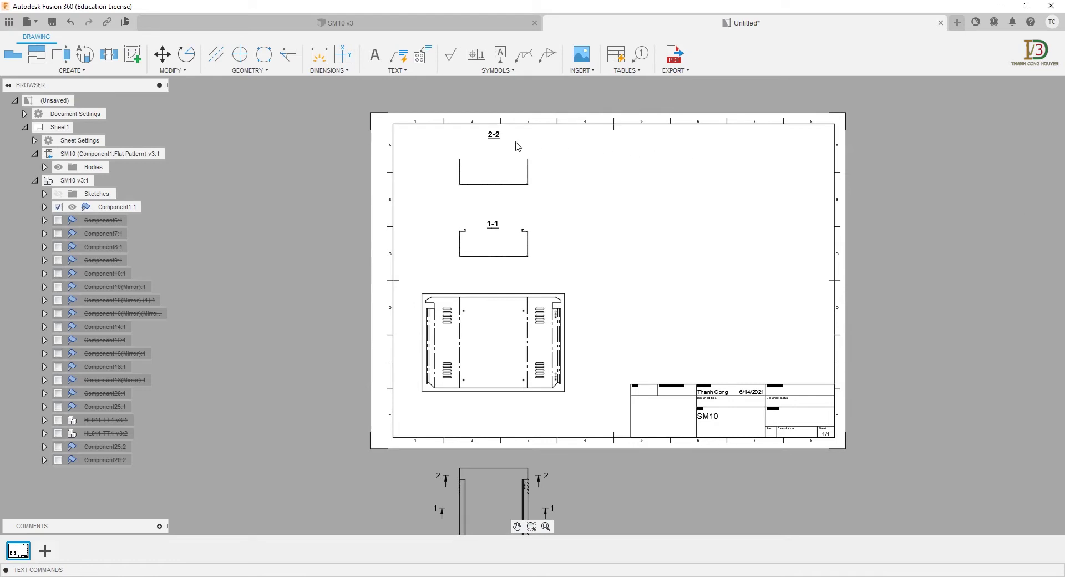
{"action": "left_click_drag", "start_coordinate": [496, 139], "coordinate": [496, 153]}
Step: Add a 225 height dimension on the left wall of section 2-2
{"action": "left_click", "coordinate": [319, 54]}
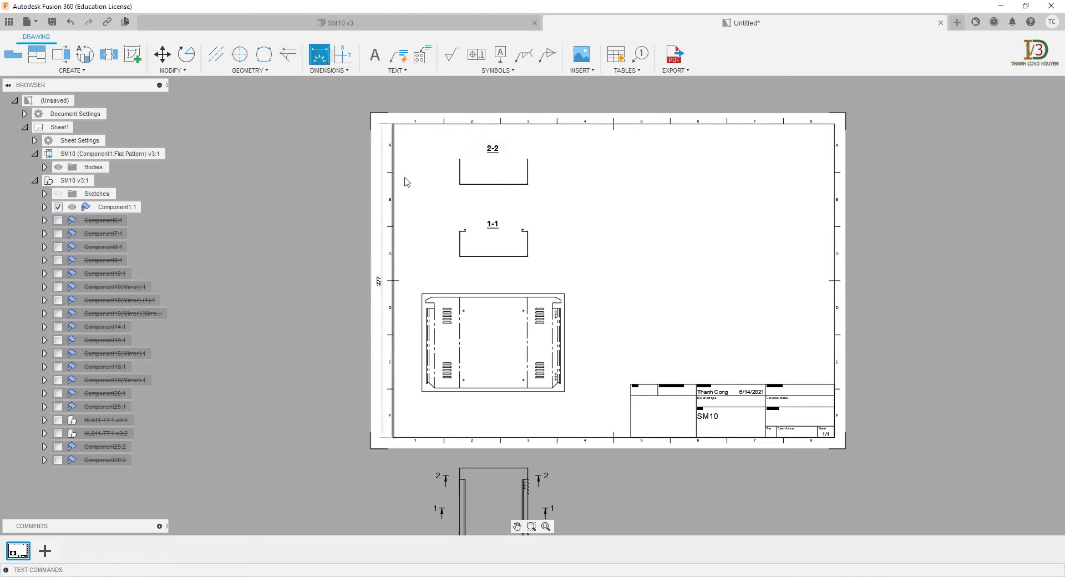
{"action": "scroll", "coordinate": [455, 198], "scroll_direction": "up", "scroll_amount": 1}
{"action": "scroll", "coordinate": [456, 198], "scroll_direction": "up", "scroll_amount": 2}
{"action": "scroll", "coordinate": [466, 194], "scroll_direction": "up", "scroll_amount": 1}
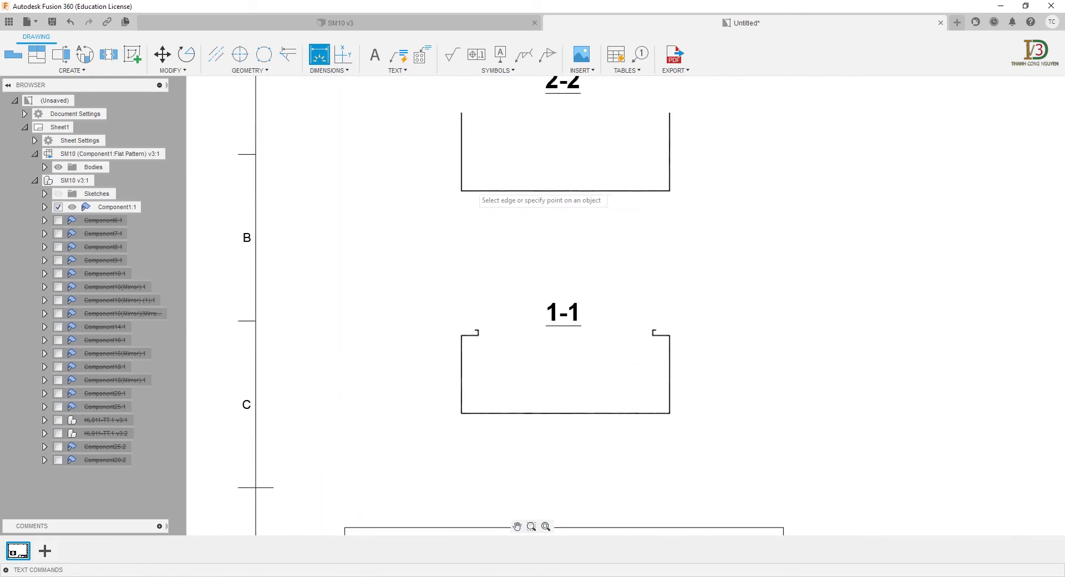
{"action": "scroll", "coordinate": [472, 202], "scroll_direction": "up", "scroll_amount": 2}
{"action": "scroll", "coordinate": [472, 201], "scroll_direction": "up", "scroll_amount": 2}
{"action": "left_click", "coordinate": [474, 185]}
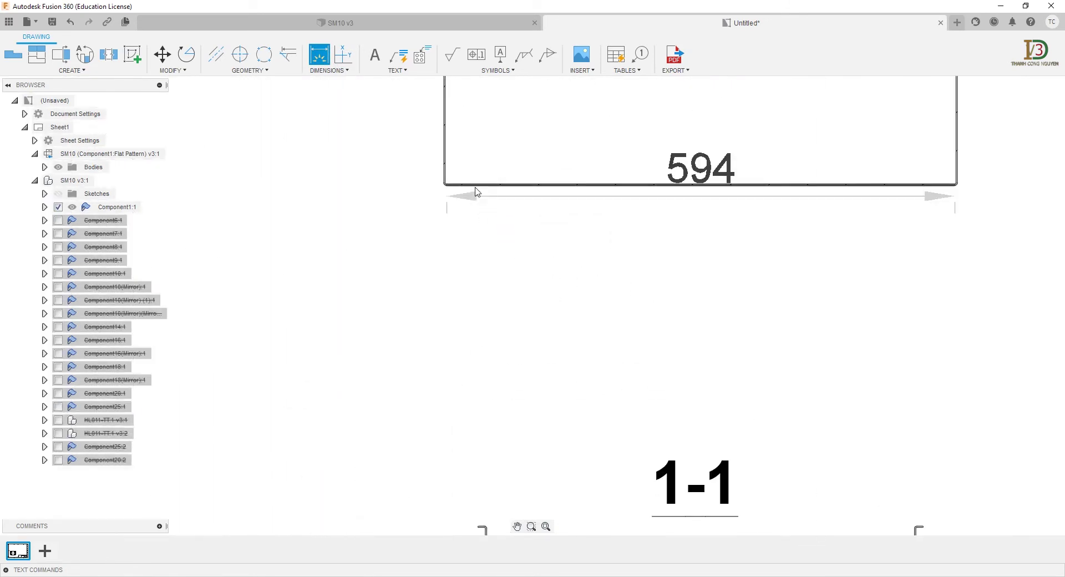
{"action": "scroll", "coordinate": [477, 183], "scroll_direction": "down", "scroll_amount": 1}
{"action": "scroll", "coordinate": [479, 180], "scroll_direction": "down", "scroll_amount": 2}
{"action": "scroll", "coordinate": [481, 179], "scroll_direction": "down", "scroll_amount": 1}
{"action": "scroll", "coordinate": [479, 171], "scroll_direction": "up", "scroll_amount": 2}
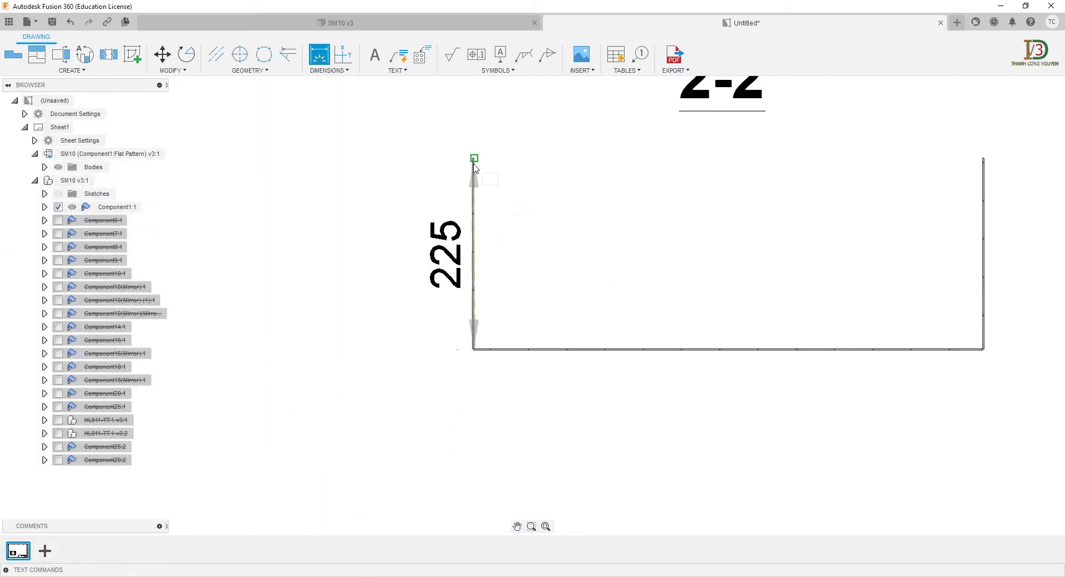
{"action": "scroll", "coordinate": [475, 161], "scroll_direction": "up", "scroll_amount": 1}
{"action": "scroll", "coordinate": [444, 188], "scroll_direction": "down", "scroll_amount": 2}
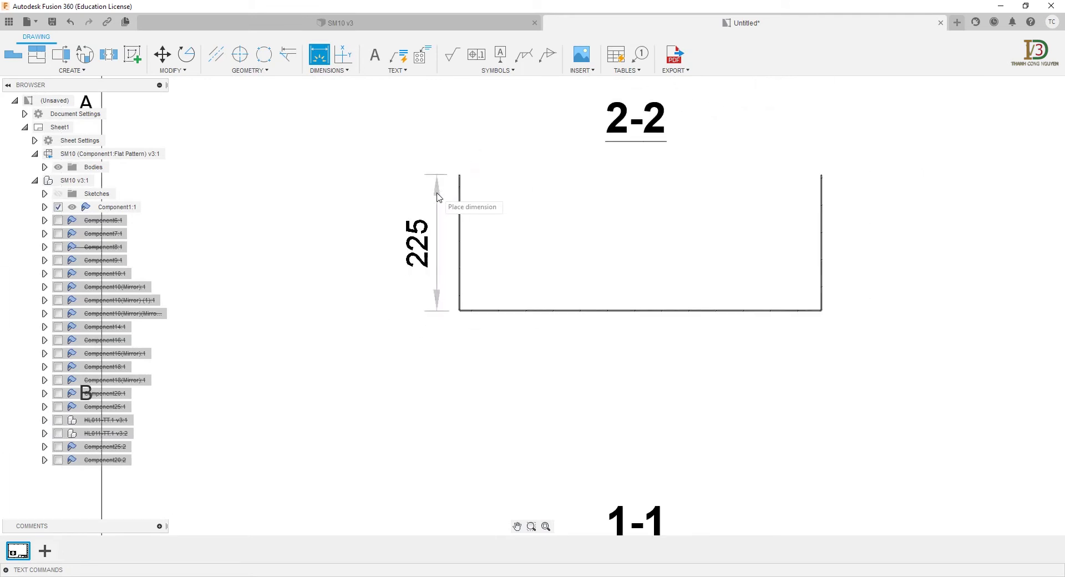
{"action": "left_click", "coordinate": [438, 188]}
Step: Dimension the 600 width along the bottom of section 2-2
{"action": "scroll", "coordinate": [453, 314], "scroll_direction": "up", "scroll_amount": 2}
{"action": "scroll", "coordinate": [454, 314], "scroll_direction": "up", "scroll_amount": 1}
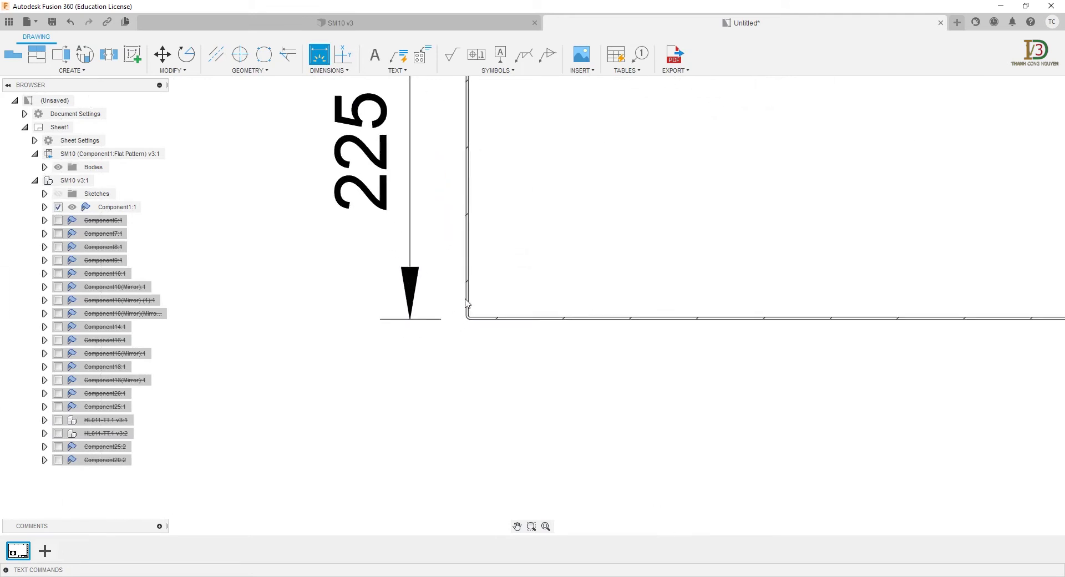
{"action": "left_click", "coordinate": [474, 300]}
{"action": "scroll", "coordinate": [555, 300], "scroll_direction": "down", "scroll_amount": 1}
{"action": "scroll", "coordinate": [721, 300], "scroll_direction": "down", "scroll_amount": 1}
{"action": "scroll", "coordinate": [907, 300], "scroll_direction": "up", "scroll_amount": 2}
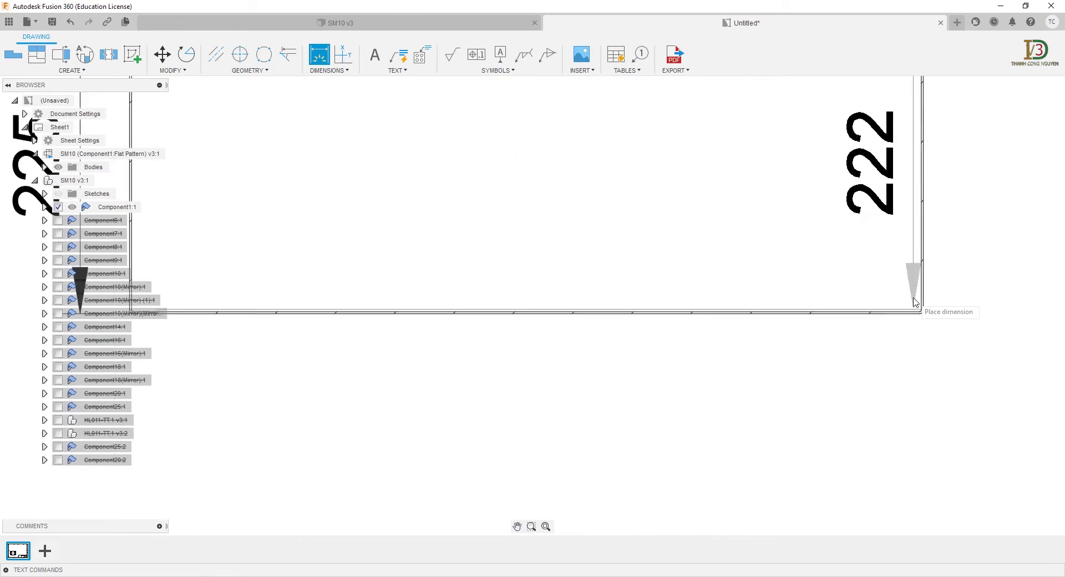
{"action": "scroll", "coordinate": [920, 302], "scroll_direction": "up", "scroll_amount": 2}
{"action": "scroll", "coordinate": [925, 303], "scroll_direction": "down", "scroll_amount": 2}
{"action": "scroll", "coordinate": [868, 332], "scroll_direction": "down", "scroll_amount": 1}
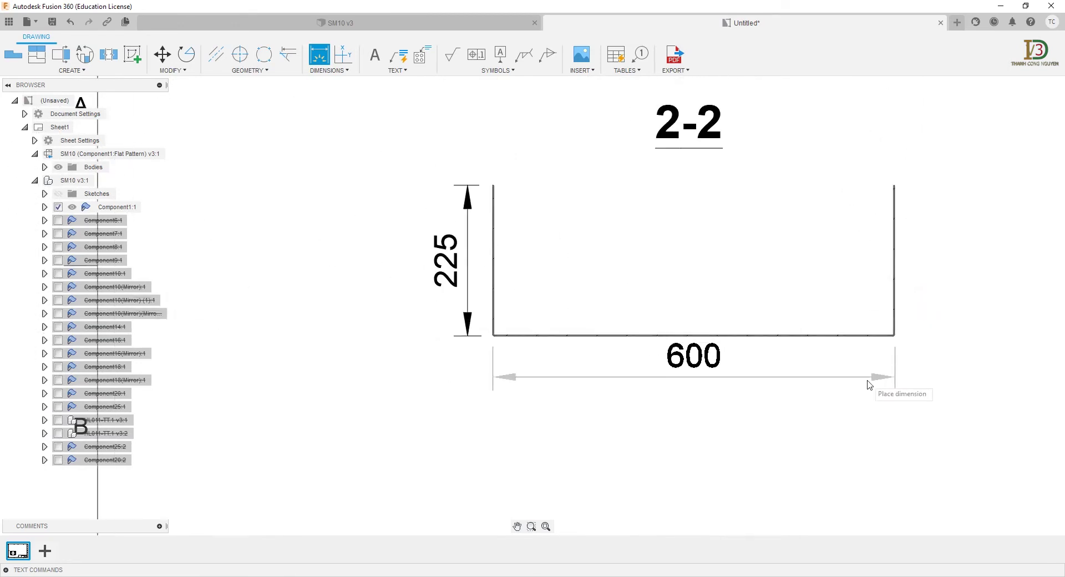
{"action": "left_click", "coordinate": [863, 311]}
Step: Add the matching 225 height dimension on the right wall of section 2-2
{"action": "scroll", "coordinate": [876, 332], "scroll_direction": "up", "scroll_amount": 2}
{"action": "scroll", "coordinate": [886, 347], "scroll_direction": "up", "scroll_amount": 2}
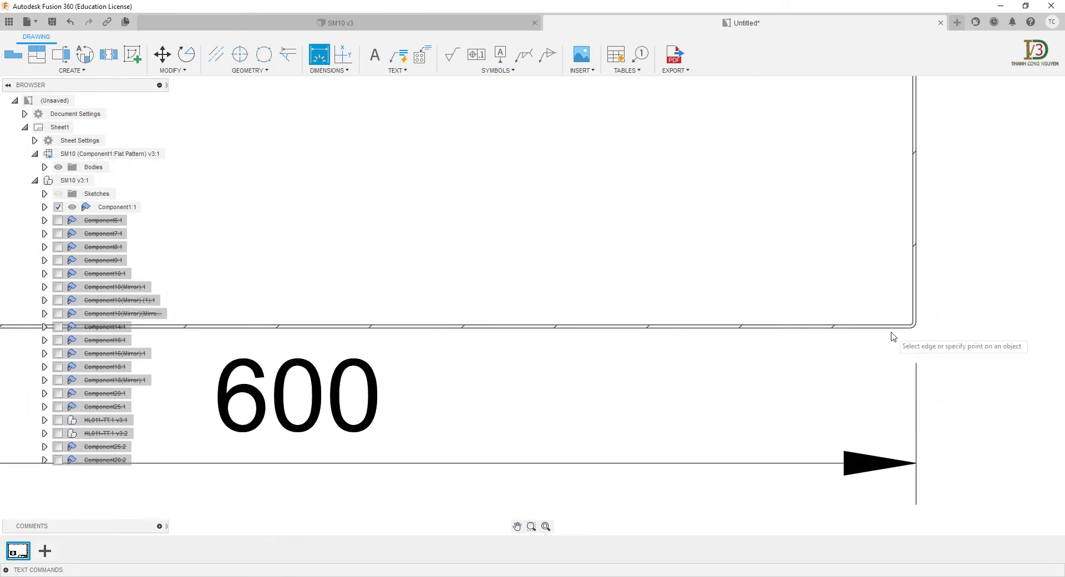
{"action": "left_click", "coordinate": [893, 328]}
{"action": "scroll", "coordinate": [893, 278], "scroll_direction": "down", "scroll_amount": 1}
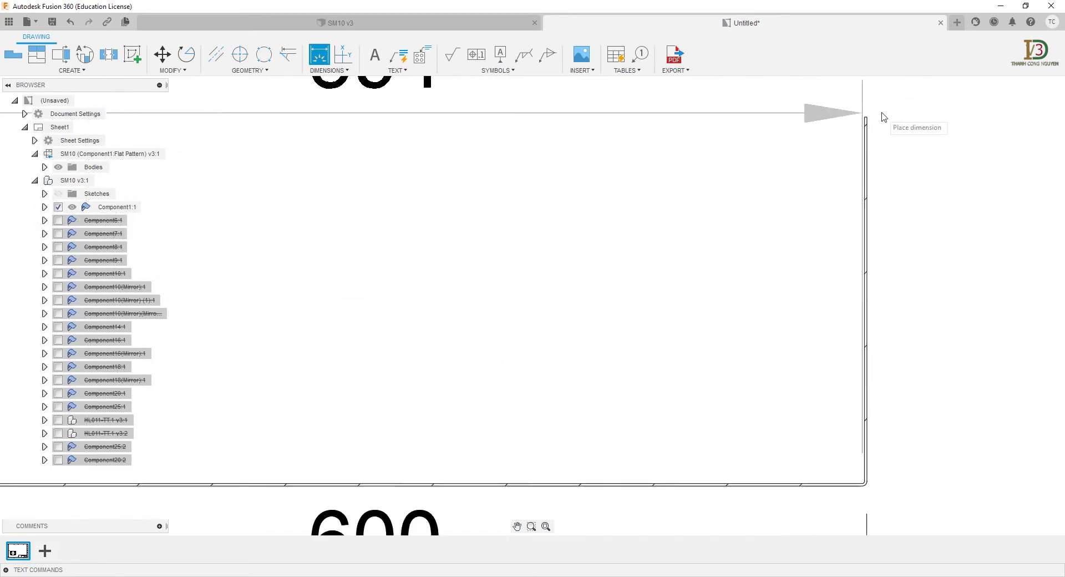
{"action": "left_click", "coordinate": [862, 117]}
{"action": "scroll", "coordinate": [890, 189], "scroll_direction": "down", "scroll_amount": 2}
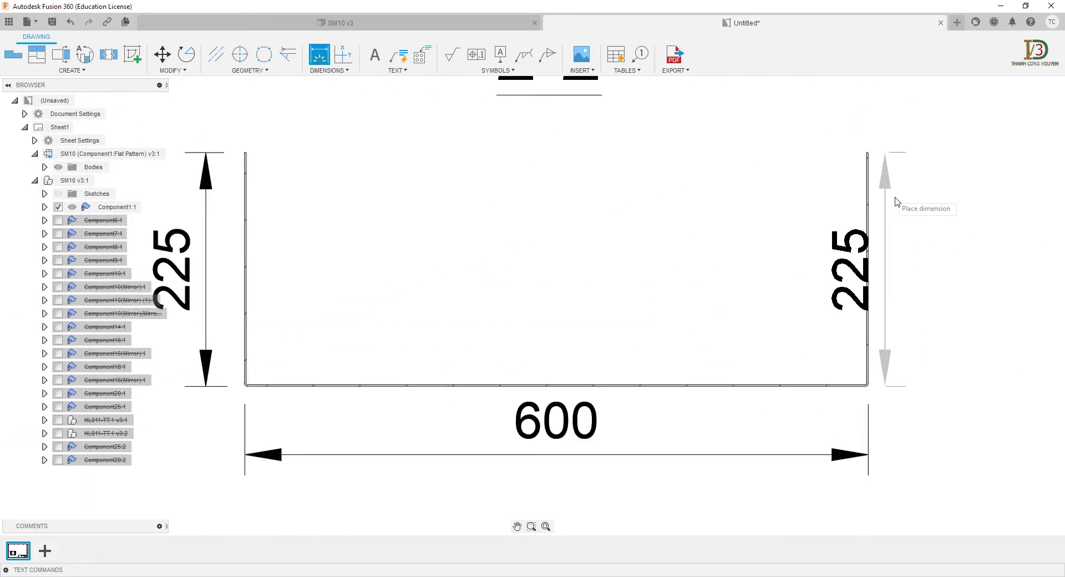
{"action": "scroll", "coordinate": [897, 202], "scroll_direction": "down", "scroll_amount": 1}
{"action": "left_click", "coordinate": [934, 219]}
{"action": "scroll", "coordinate": [920, 239], "scroll_direction": "down", "scroll_amount": 2}
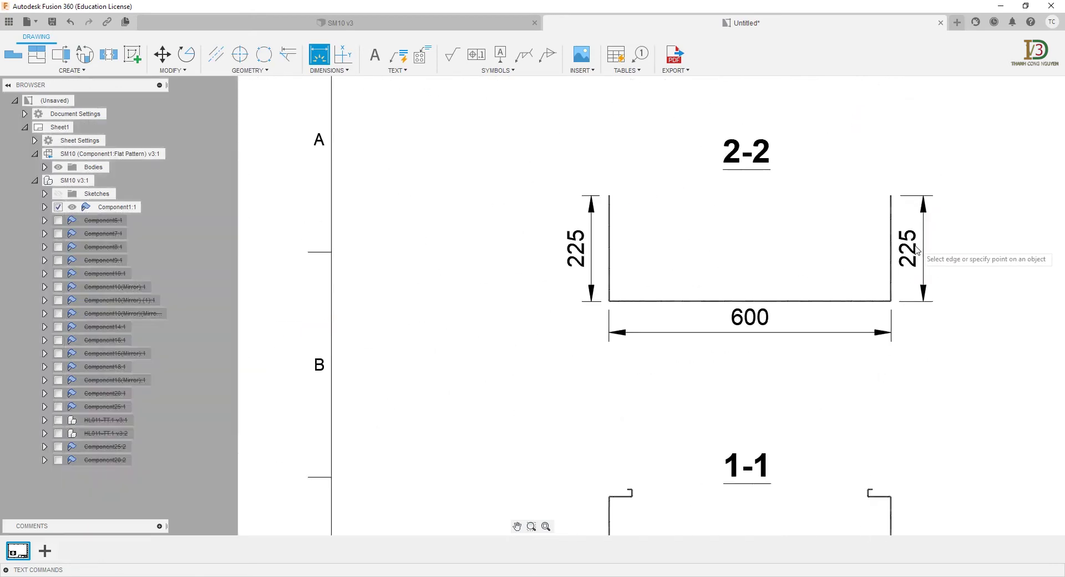
{"action": "scroll", "coordinate": [804, 211], "scroll_direction": "down", "scroll_amount": 3}
Step: Add a 225 height dimension on the left wall of section 1-1
{"action": "scroll", "coordinate": [754, 286], "scroll_direction": "up", "scroll_amount": 1}
{"action": "scroll", "coordinate": [730, 343], "scroll_direction": "up", "scroll_amount": 2}
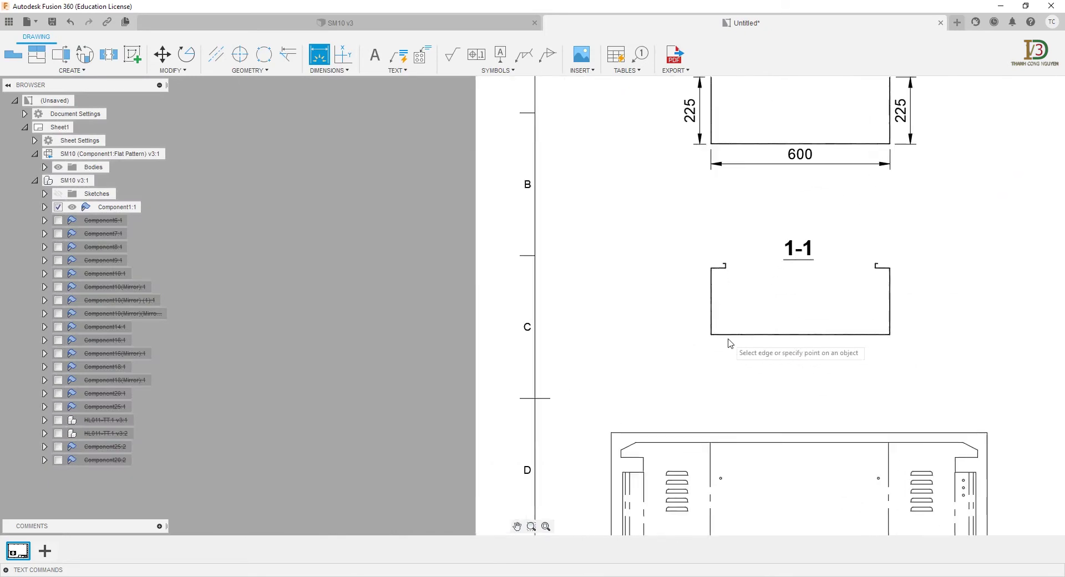
{"action": "scroll", "coordinate": [727, 344], "scroll_direction": "up", "scroll_amount": 3}
{"action": "scroll", "coordinate": [715, 333], "scroll_direction": "up", "scroll_amount": 2}
{"action": "scroll", "coordinate": [718, 325], "scroll_direction": "up", "scroll_amount": 1}
{"action": "left_click", "coordinate": [719, 314]}
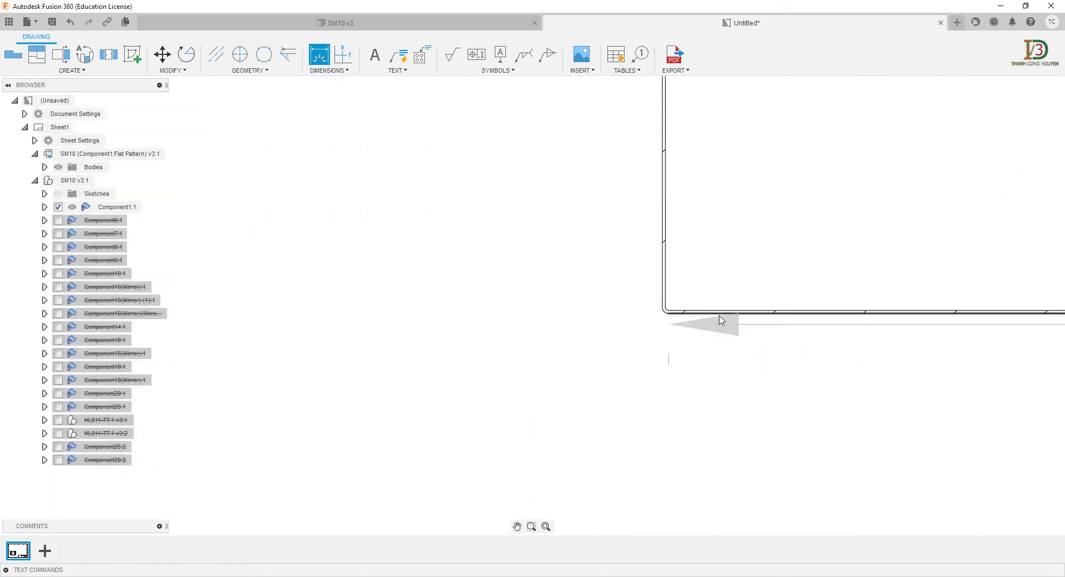
{"action": "left_click", "coordinate": [716, 316]}
{"action": "scroll", "coordinate": [693, 288], "scroll_direction": "down", "scroll_amount": 2}
{"action": "scroll", "coordinate": [686, 221], "scroll_direction": "up", "scroll_amount": 3}
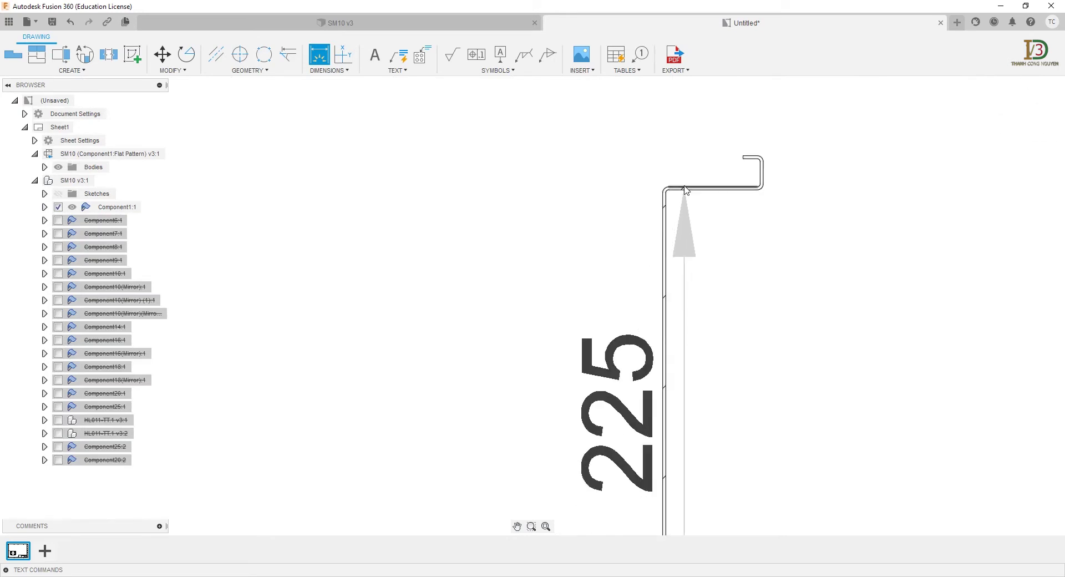
{"action": "left_click", "coordinate": [684, 188]}
{"action": "scroll", "coordinate": [660, 249], "scroll_direction": "down", "scroll_amount": 2}
Step: Dimension the 50 flange width on section 1-1's top lip
{"action": "left_click", "coordinate": [626, 432]}
{"action": "scroll", "coordinate": [663, 244], "scroll_direction": "up", "scroll_amount": 2}
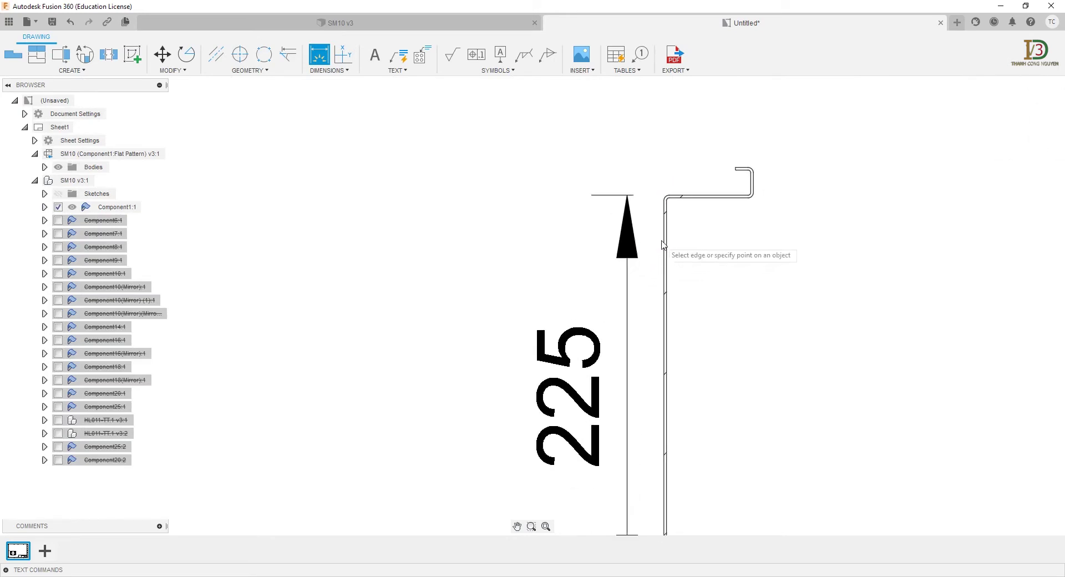
{"action": "left_click", "coordinate": [664, 244]}
{"action": "left_click", "coordinate": [753, 182]}
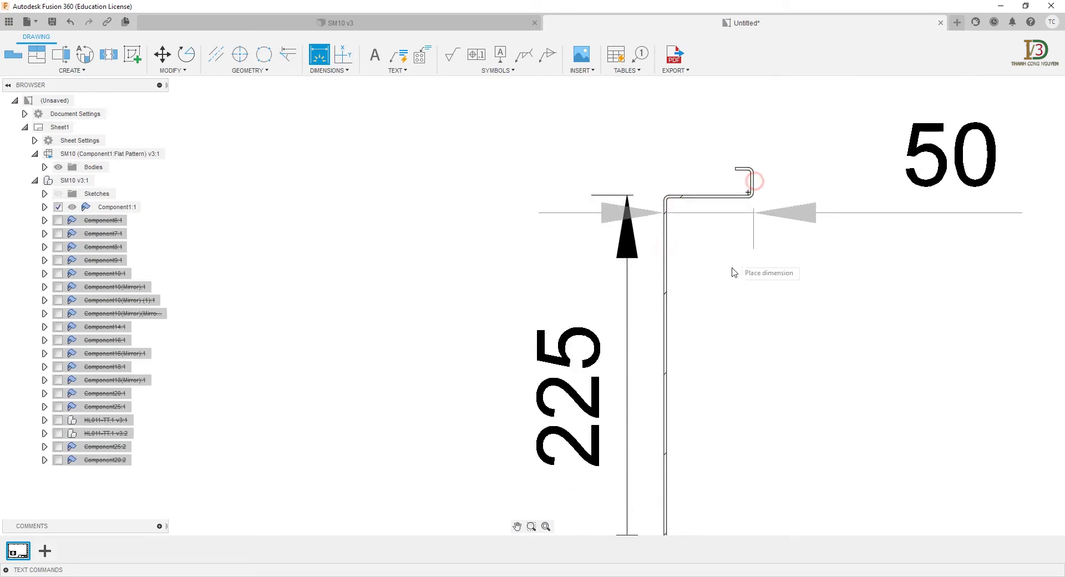
{"action": "scroll", "coordinate": [734, 271], "scroll_direction": "down", "scroll_amount": 2}
{"action": "left_click", "coordinate": [725, 304]}
{"action": "scroll", "coordinate": [732, 231], "scroll_direction": "up", "scroll_amount": 2}
Step: Dimension the hook of section 1-1 with its 17 height and 10 width
{"action": "left_click", "coordinate": [721, 205]}
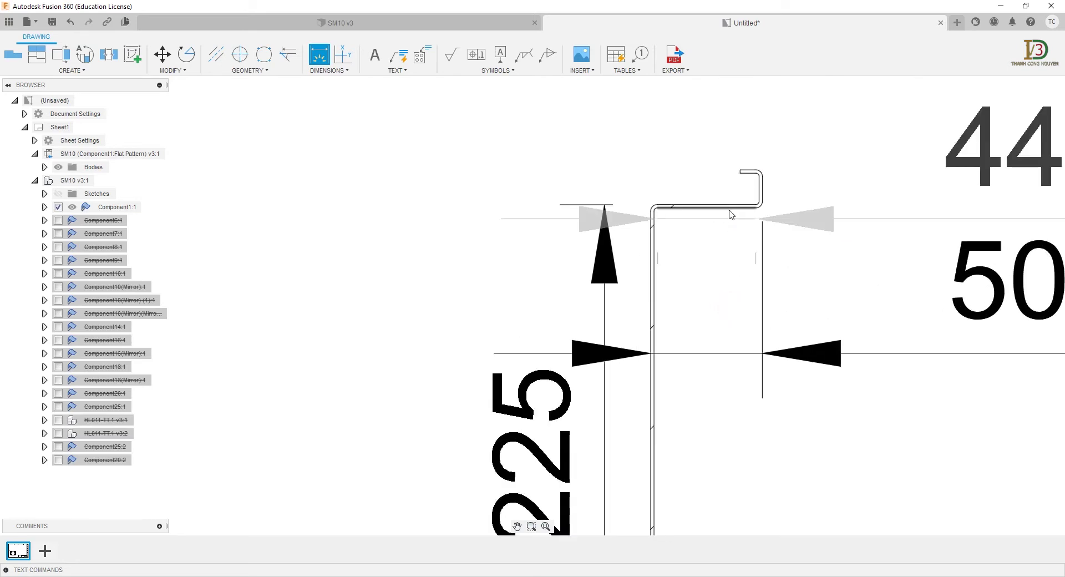
{"action": "left_click", "coordinate": [750, 176]}
{"action": "scroll", "coordinate": [746, 174], "scroll_direction": "down", "scroll_amount": 2}
{"action": "left_click", "coordinate": [804, 201]}
{"action": "scroll", "coordinate": [804, 201], "scroll_direction": "down", "scroll_amount": 1}
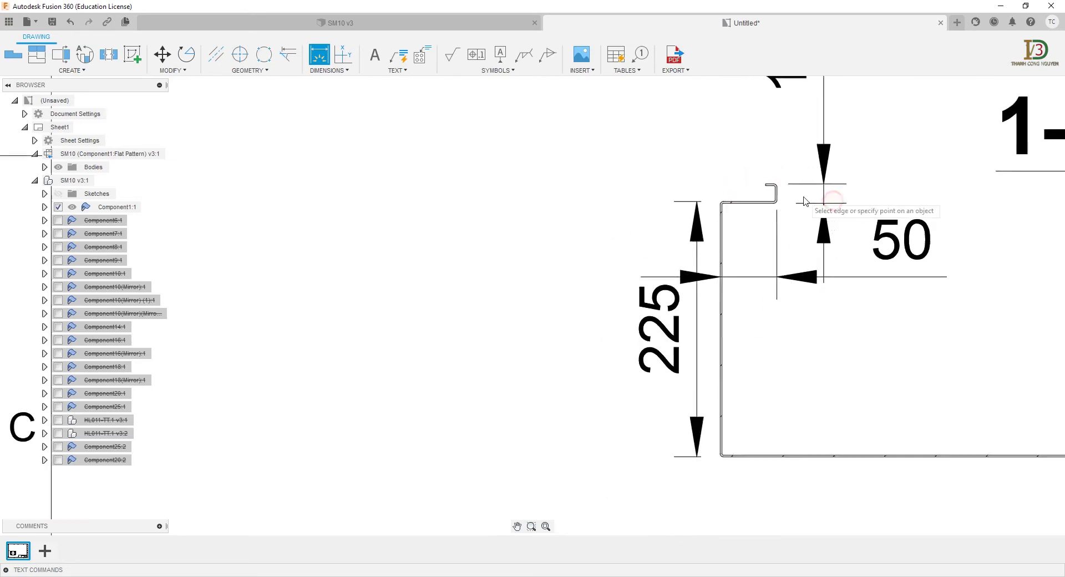
{"action": "scroll", "coordinate": [746, 299], "scroll_direction": "up", "scroll_amount": 3}
{"action": "left_click", "coordinate": [747, 303]}
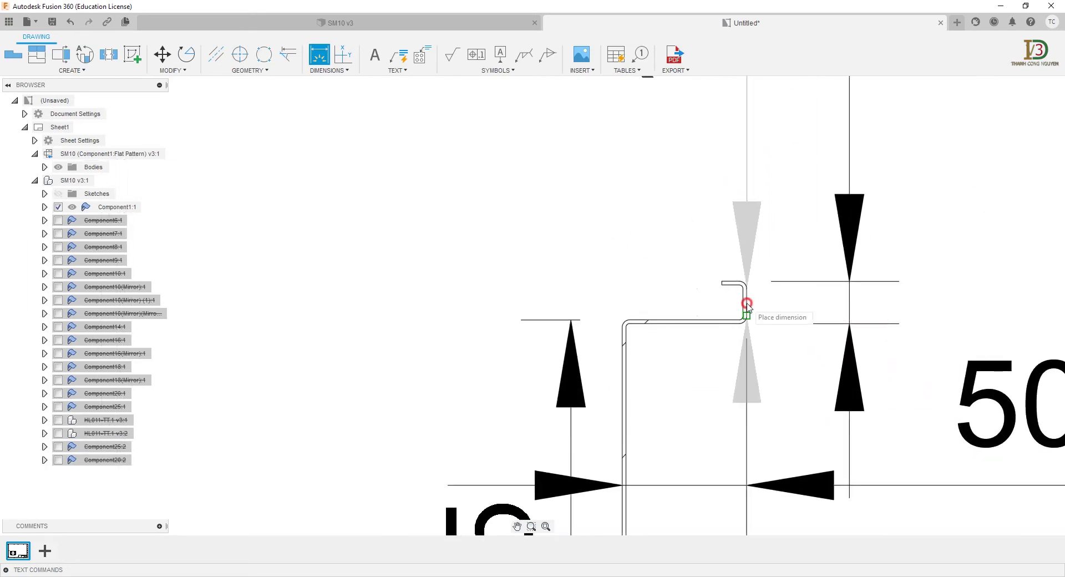
{"action": "left_click", "coordinate": [716, 205]}
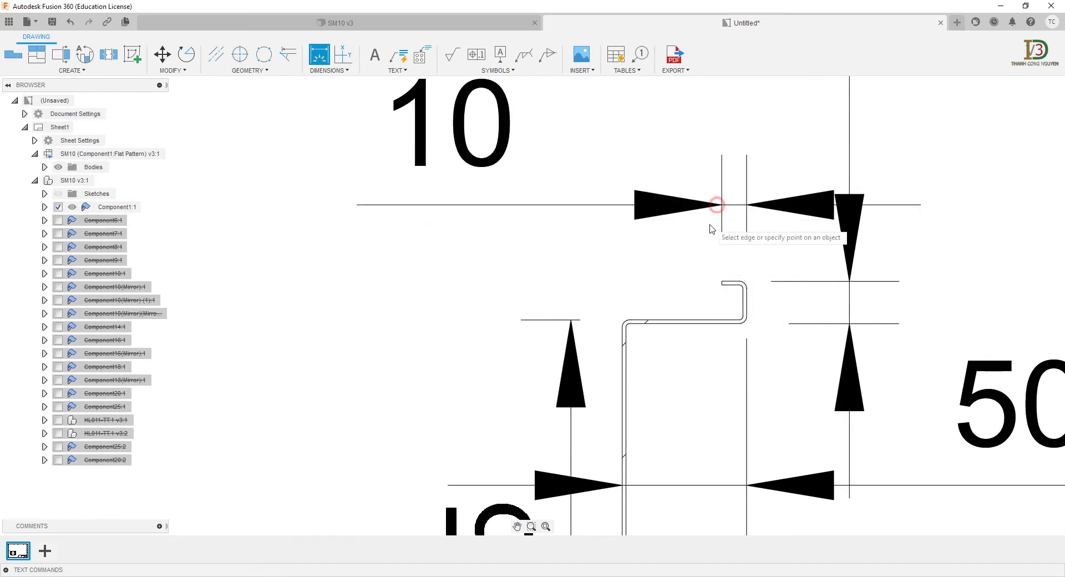
{"action": "scroll", "coordinate": [712, 228], "scroll_direction": "down", "scroll_amount": 2}
{"action": "scroll", "coordinate": [703, 244], "scroll_direction": "down", "scroll_amount": 2}
{"action": "scroll", "coordinate": [715, 263], "scroll_direction": "down", "scroll_amount": 2}
{"action": "scroll", "coordinate": [715, 298], "scroll_direction": "down", "scroll_amount": 1}
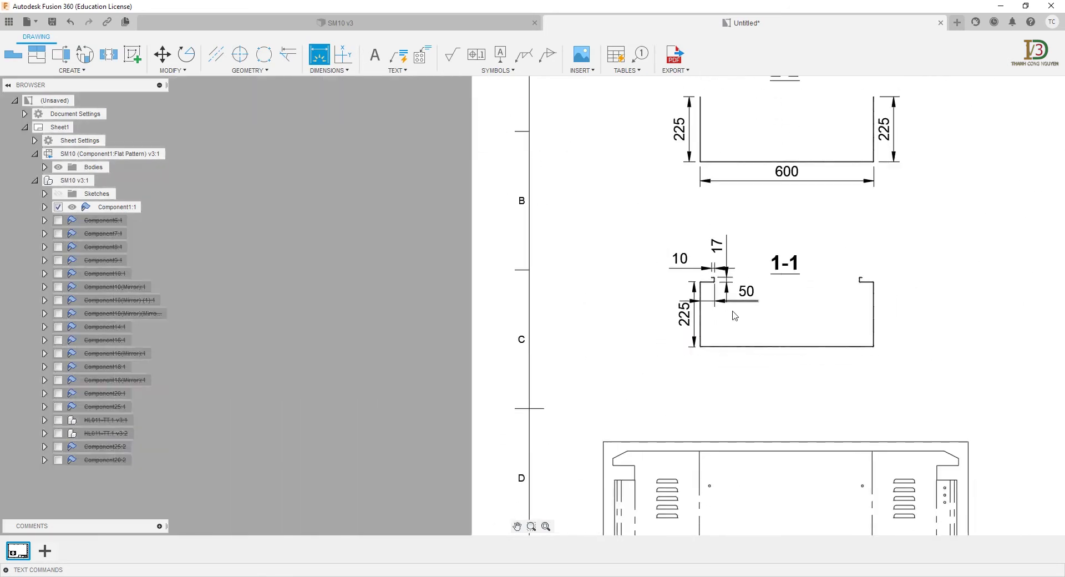
{"action": "middle_click_drag", "start_coordinate": [735, 316], "coordinate": [709, 168]}
{"action": "left_click", "coordinate": [747, 314]}
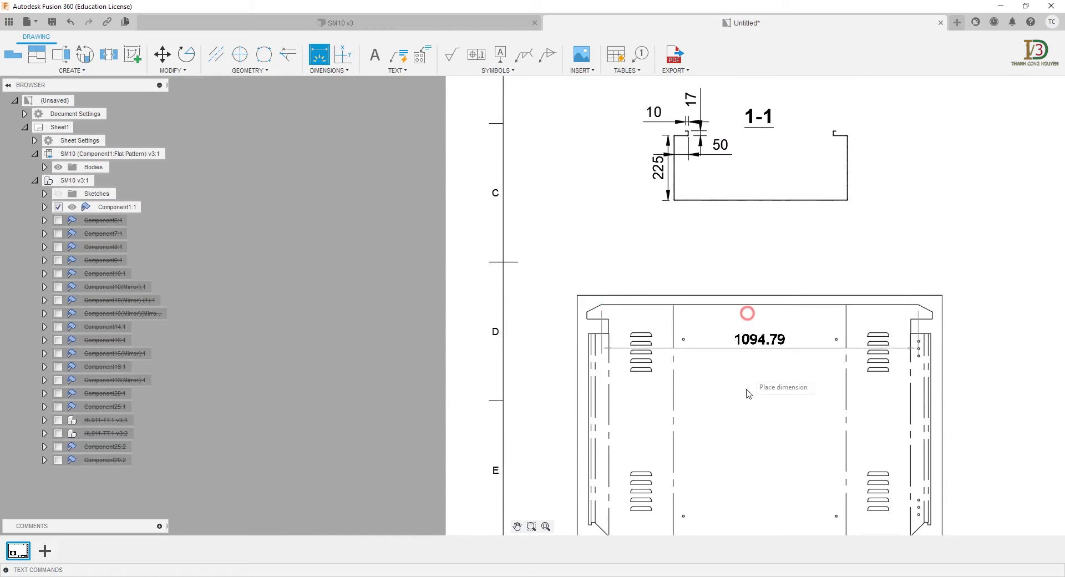
Step: Dimension the door view with an 800 height and a 1183.14 bottom width
{"action": "middle_click_drag", "start_coordinate": [747, 394], "coordinate": [715, 243]}
{"action": "left_click", "coordinate": [721, 381]}
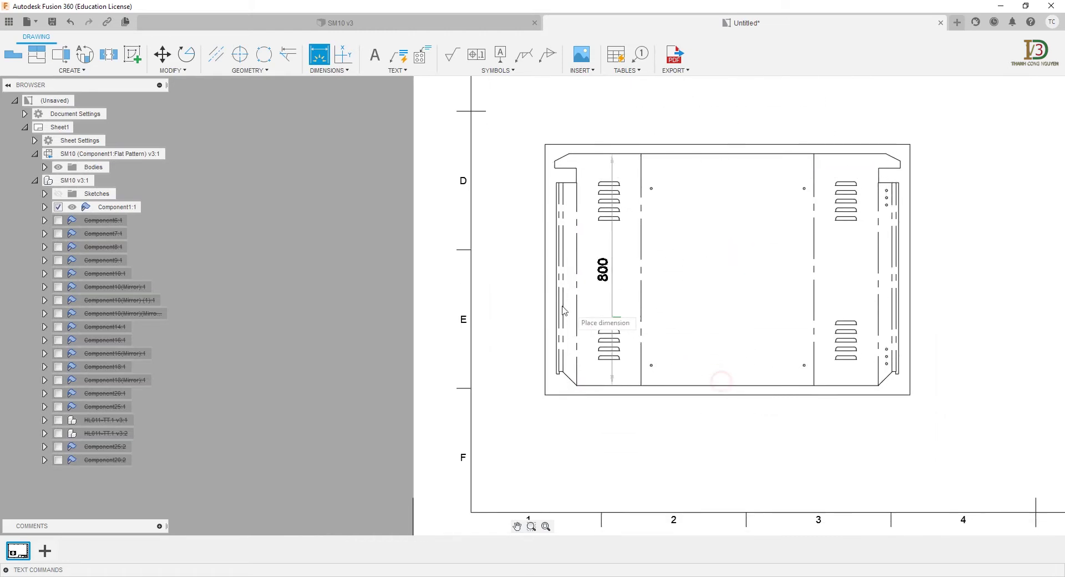
{"action": "left_click", "coordinate": [520, 296]}
{"action": "left_click", "coordinate": [556, 303]}
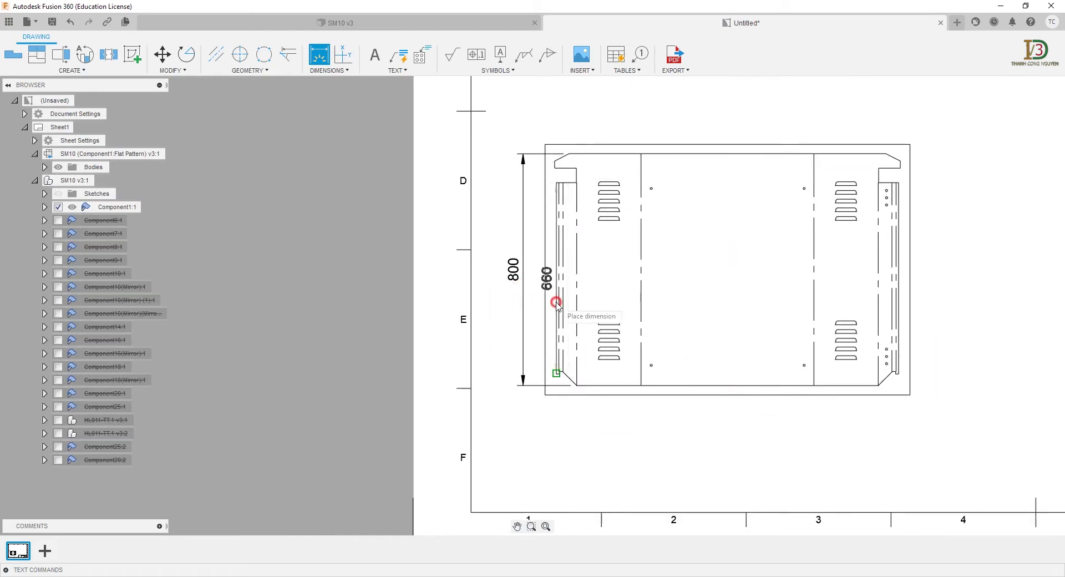
{"action": "left_click", "coordinate": [897, 325]}
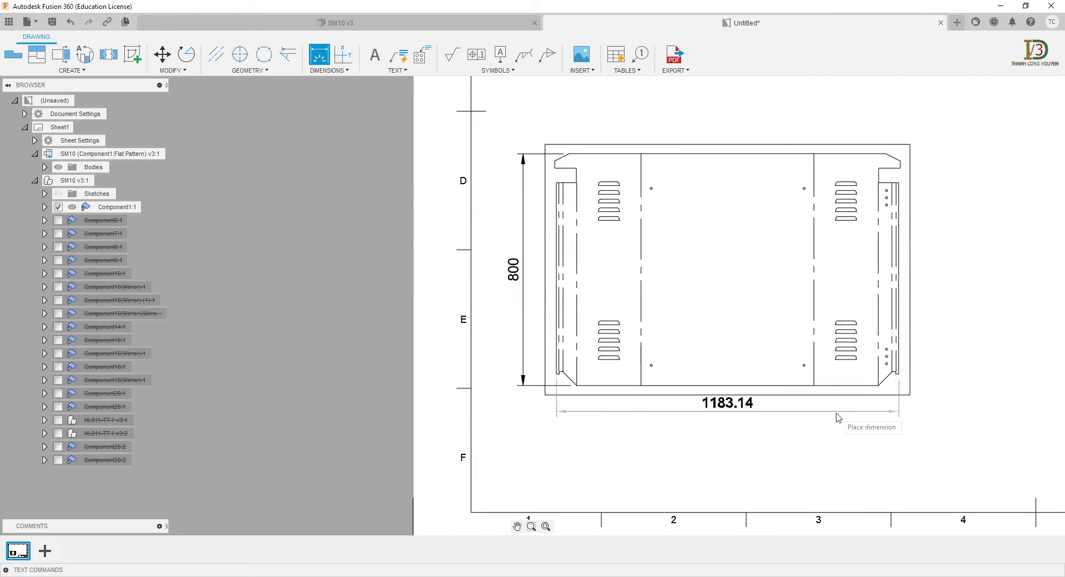
{"action": "left_click", "coordinate": [836, 415]}
{"action": "scroll", "coordinate": [558, 132], "scroll_direction": "up", "scroll_amount": 2}
{"action": "scroll", "coordinate": [561, 167], "scroll_direction": "up", "scroll_amount": 3}
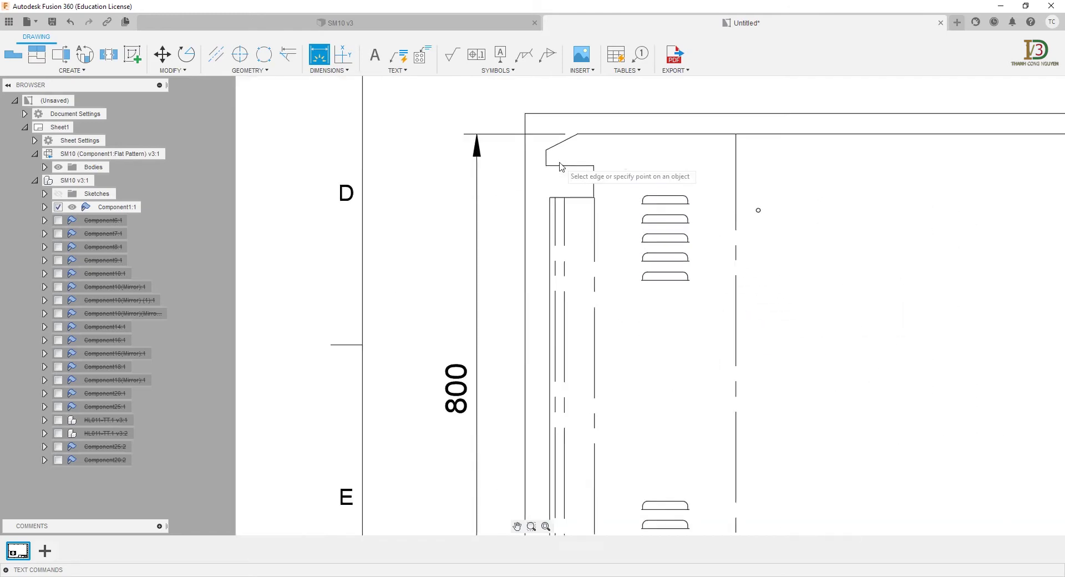
Step: Add the 1194.79 top width above the door view and exit the Dimension tool
{"action": "left_click", "coordinate": [561, 167]}
{"action": "scroll", "coordinate": [673, 186], "scroll_direction": "down", "scroll_amount": 2}
{"action": "scroll", "coordinate": [870, 190], "scroll_direction": "down", "scroll_amount": 3}
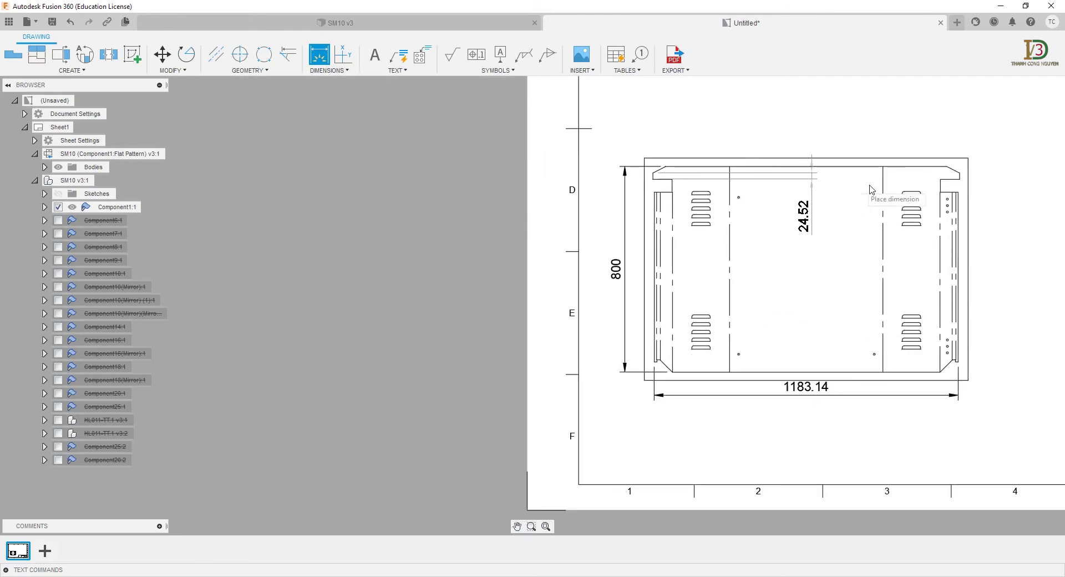
{"action": "scroll", "coordinate": [943, 220], "scroll_direction": "up", "scroll_amount": 1}
{"action": "scroll", "coordinate": [943, 220], "scroll_direction": "up", "scroll_amount": 2}
{"action": "scroll", "coordinate": [942, 217], "scroll_direction": "up", "scroll_amount": 2}
{"action": "left_click", "coordinate": [941, 217]}
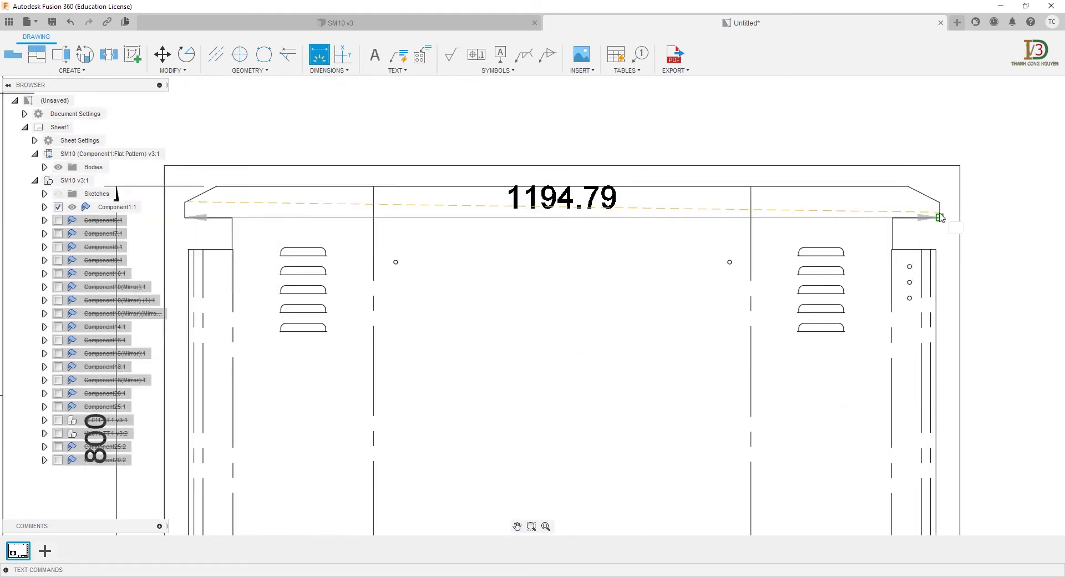
{"action": "scroll", "coordinate": [940, 217], "scroll_direction": "down", "scroll_amount": 3}
{"action": "scroll", "coordinate": [888, 166], "scroll_direction": "down", "scroll_amount": 2}
{"action": "left_click", "coordinate": [844, 141]}
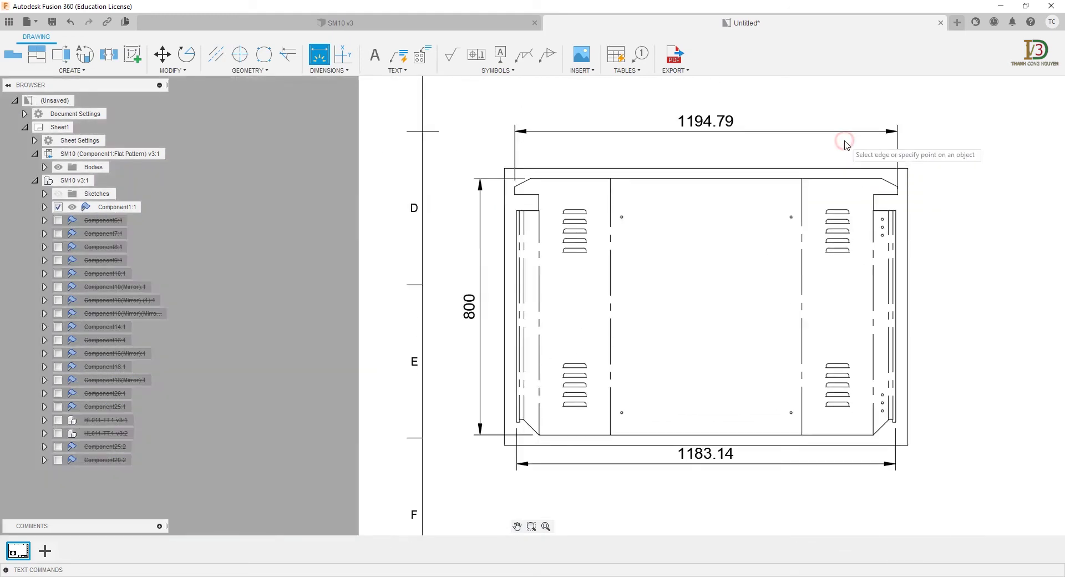
{"action": "scroll", "coordinate": [845, 142], "scroll_direction": "down", "scroll_amount": 2}
{"action": "scroll", "coordinate": [809, 156], "scroll_direction": "down", "scroll_amount": 1}
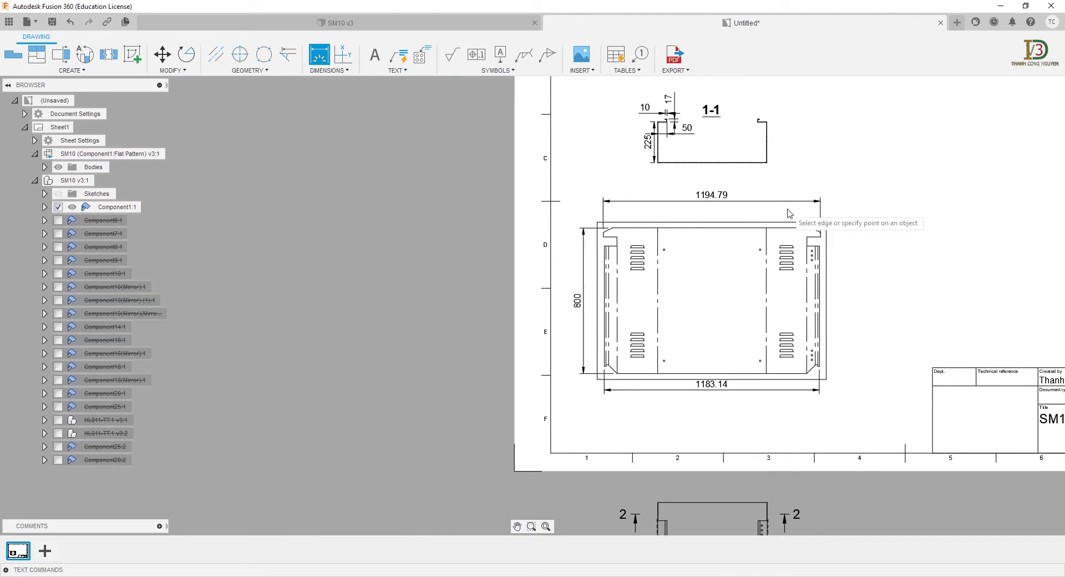
{"action": "key", "text": "Escape"}
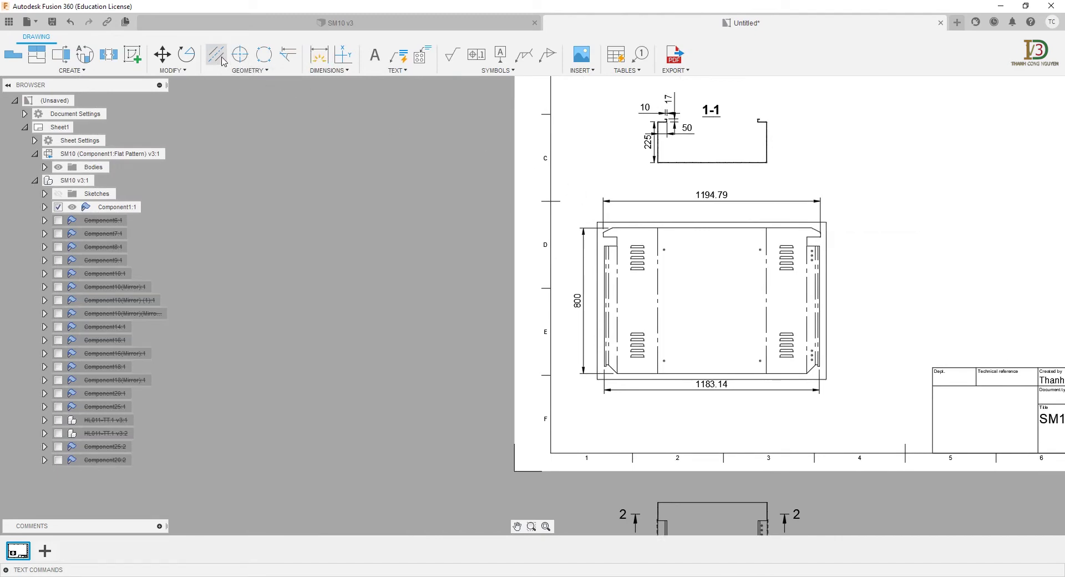
Step: Draw a centerline between the left and right walls of section 1-1
{"action": "scroll", "coordinate": [618, 228], "scroll_direction": "up", "scroll_amount": 2}
{"action": "scroll", "coordinate": [656, 149], "scroll_direction": "up", "scroll_amount": 3}
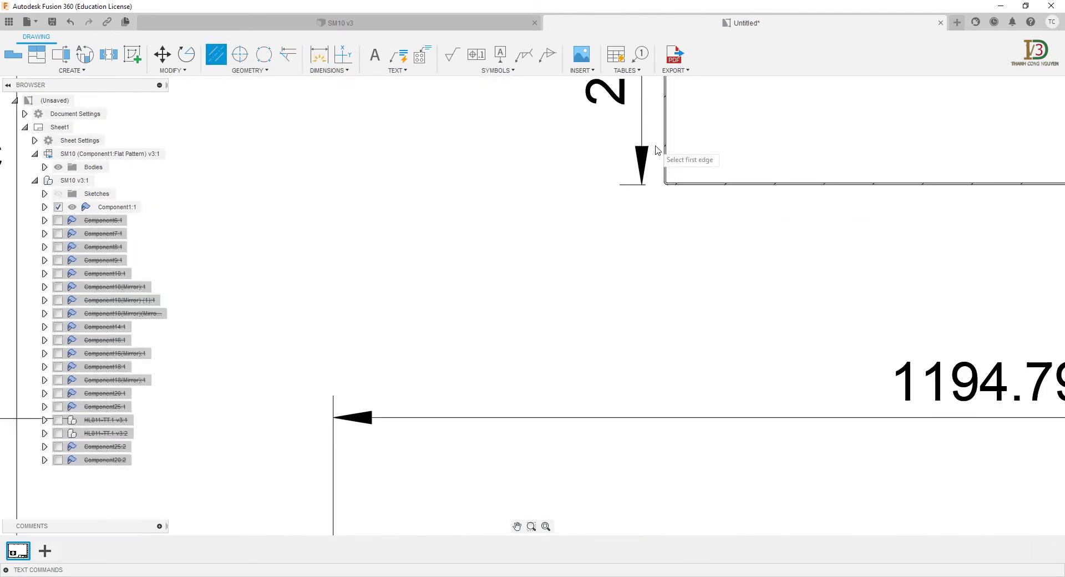
{"action": "left_click", "coordinate": [664, 148]}
{"action": "scroll", "coordinate": [664, 149], "scroll_direction": "down", "scroll_amount": 3}
{"action": "scroll", "coordinate": [785, 162], "scroll_direction": "down", "scroll_amount": 2}
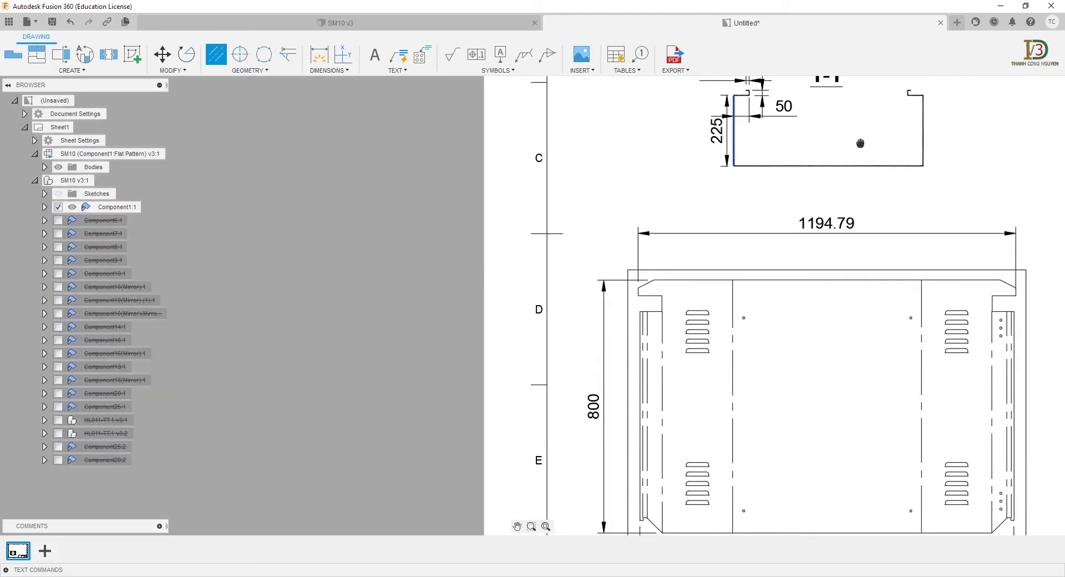
{"action": "scroll", "coordinate": [851, 176], "scroll_direction": "up", "scroll_amount": 1}
{"action": "scroll", "coordinate": [854, 175], "scroll_direction": "up", "scroll_amount": 2}
{"action": "scroll", "coordinate": [873, 174], "scroll_direction": "up", "scroll_amount": 3}
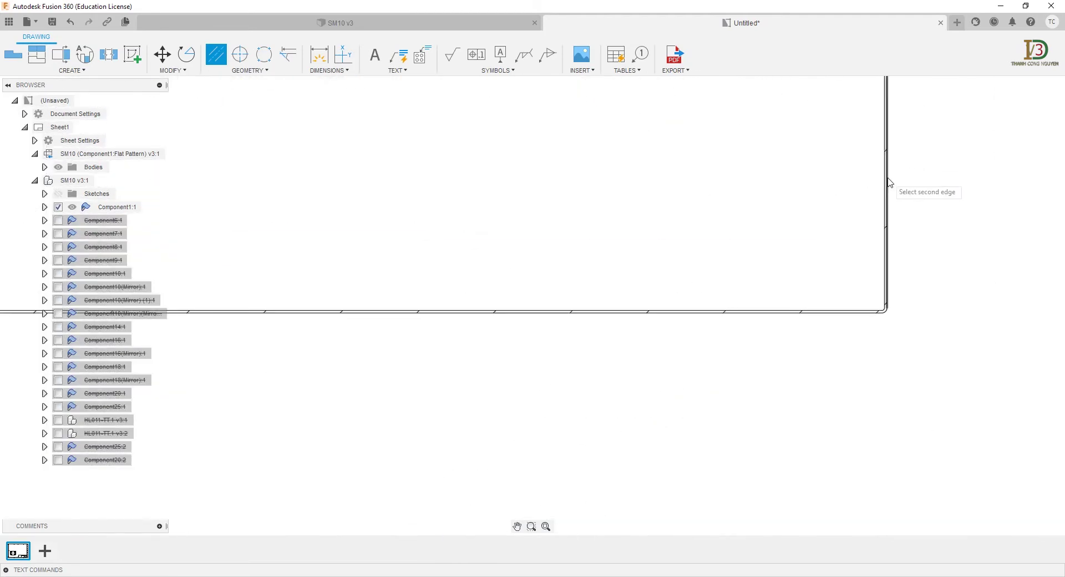
{"action": "left_click", "coordinate": [888, 179]}
{"action": "scroll", "coordinate": [762, 216], "scroll_direction": "down", "scroll_amount": 2}
{"action": "scroll", "coordinate": [762, 217], "scroll_direction": "down", "scroll_amount": 2}
{"action": "scroll", "coordinate": [733, 150], "scroll_direction": "down", "scroll_amount": 1}
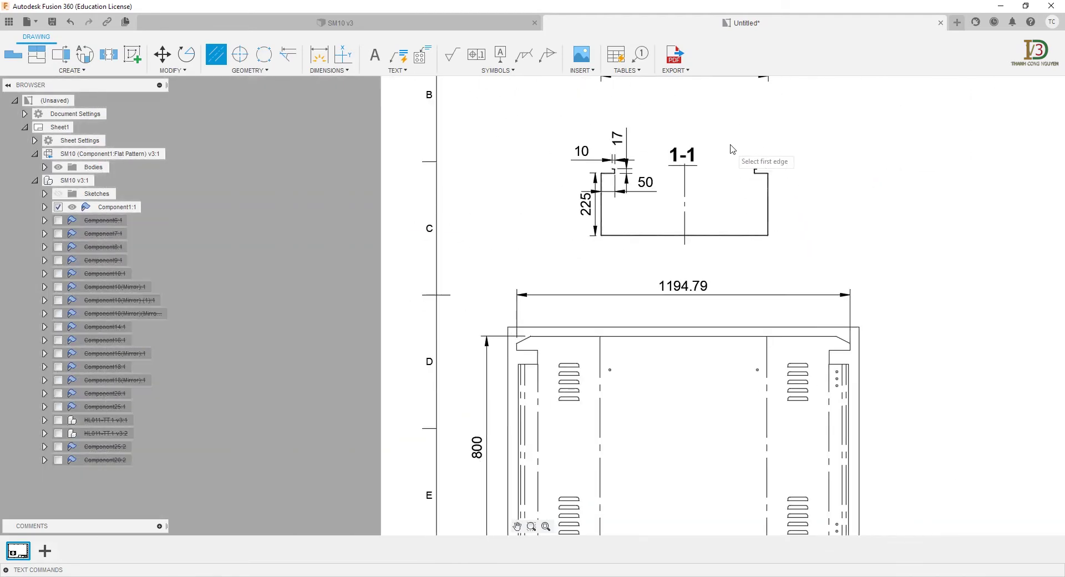
Step: Draw a centerline between the left and right walls of section 2-2, then finish
{"action": "middle_click_drag", "start_coordinate": [729, 147], "coordinate": [703, 243]}
{"action": "scroll", "coordinate": [583, 231], "scroll_direction": "up", "scroll_amount": 2}
{"action": "scroll", "coordinate": [571, 228], "scroll_direction": "up", "scroll_amount": 3}
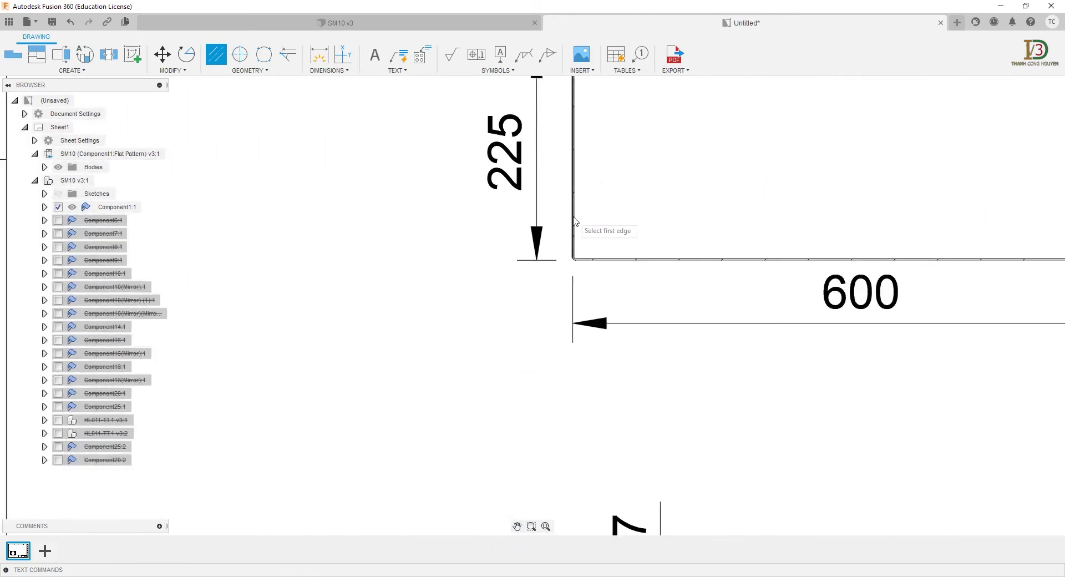
{"action": "scroll", "coordinate": [573, 220], "scroll_direction": "up", "scroll_amount": 2}
{"action": "left_click", "coordinate": [576, 219]}
{"action": "scroll", "coordinate": [625, 231], "scroll_direction": "down", "scroll_amount": 2}
{"action": "scroll", "coordinate": [803, 224], "scroll_direction": "down", "scroll_amount": 1}
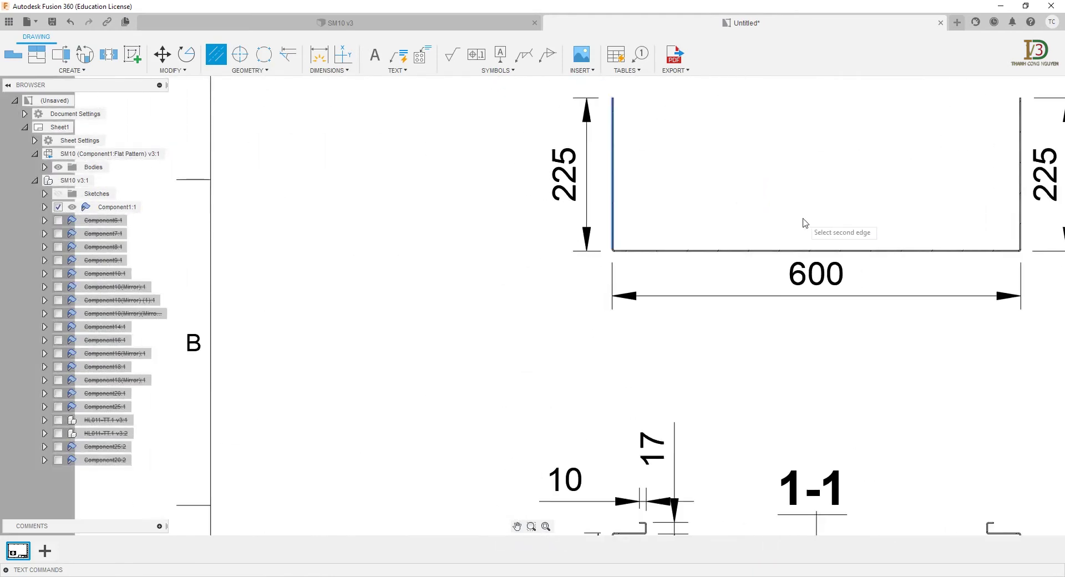
{"action": "scroll", "coordinate": [981, 250], "scroll_direction": "up", "scroll_amount": 2}
{"action": "scroll", "coordinate": [983, 247], "scroll_direction": "up", "scroll_amount": 2}
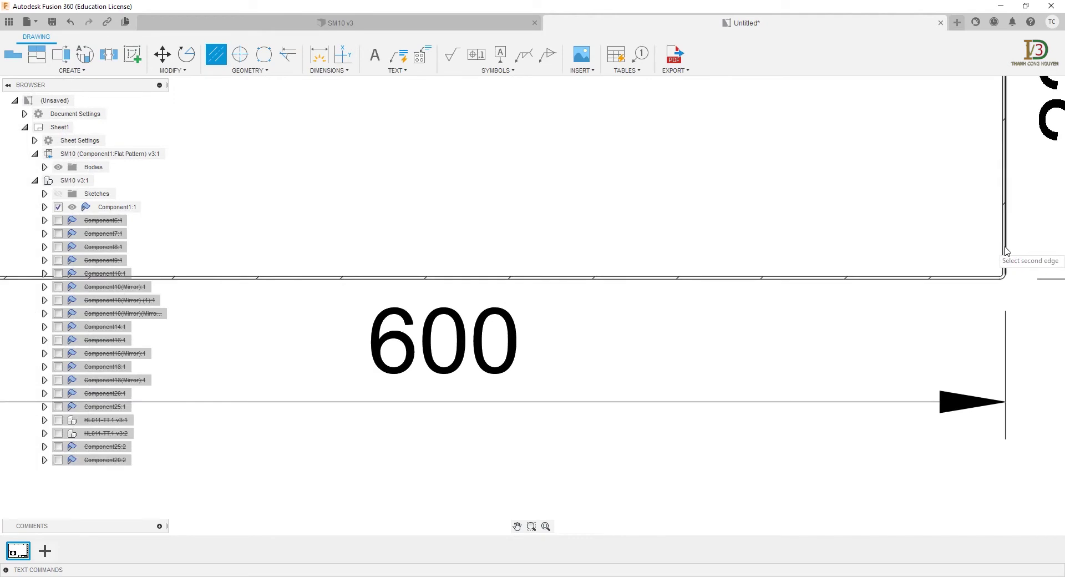
{"action": "left_click", "coordinate": [1005, 246]}
{"action": "key", "text": "Escape"}
{"action": "scroll", "coordinate": [734, 269], "scroll_direction": "down", "scroll_amount": 2}
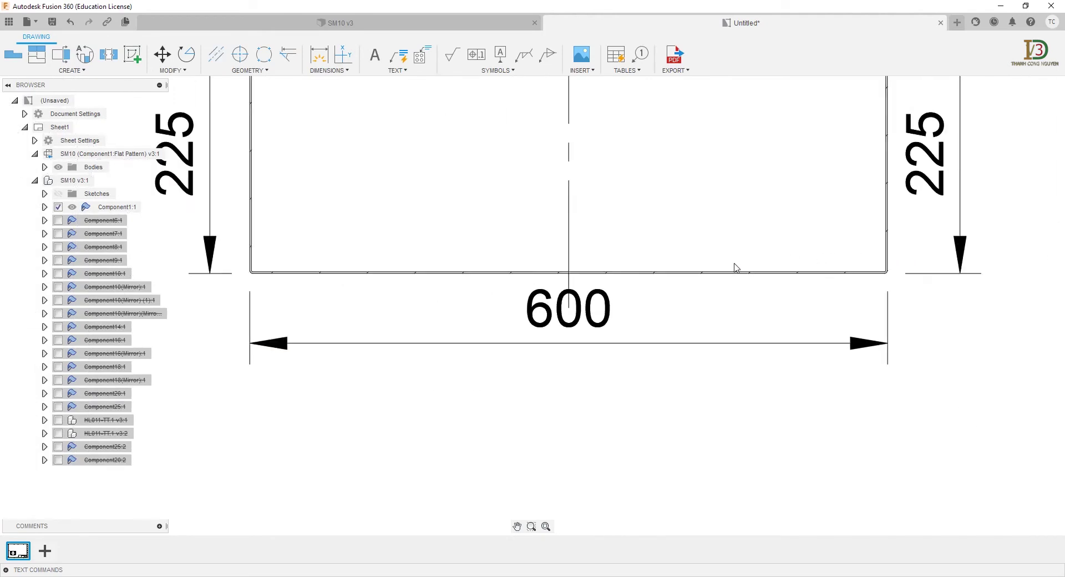
{"action": "scroll", "coordinate": [730, 278], "scroll_direction": "down", "scroll_amount": 1}
{"action": "scroll", "coordinate": [730, 280], "scroll_direction": "down", "scroll_amount": 2}
{"action": "scroll", "coordinate": [730, 280], "scroll_direction": "down", "scroll_amount": 2}
Step: Reposition the 2-2 section line grip so section 2-2's side heights read 300 instead of 225
{"action": "scroll", "coordinate": [725, 363], "scroll_direction": "down", "scroll_amount": 1}
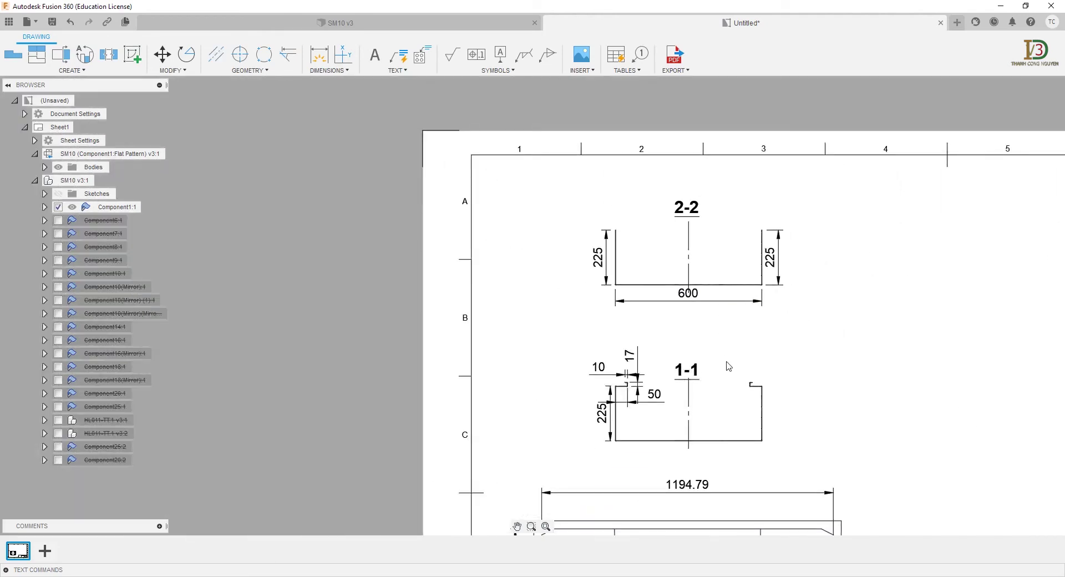
{"action": "middle_click_drag", "start_coordinate": [725, 363], "coordinate": [671, 250]}
{"action": "scroll", "coordinate": [672, 249], "scroll_direction": "down", "scroll_amount": 2}
{"action": "scroll", "coordinate": [674, 248], "scroll_direction": "down", "scroll_amount": 2}
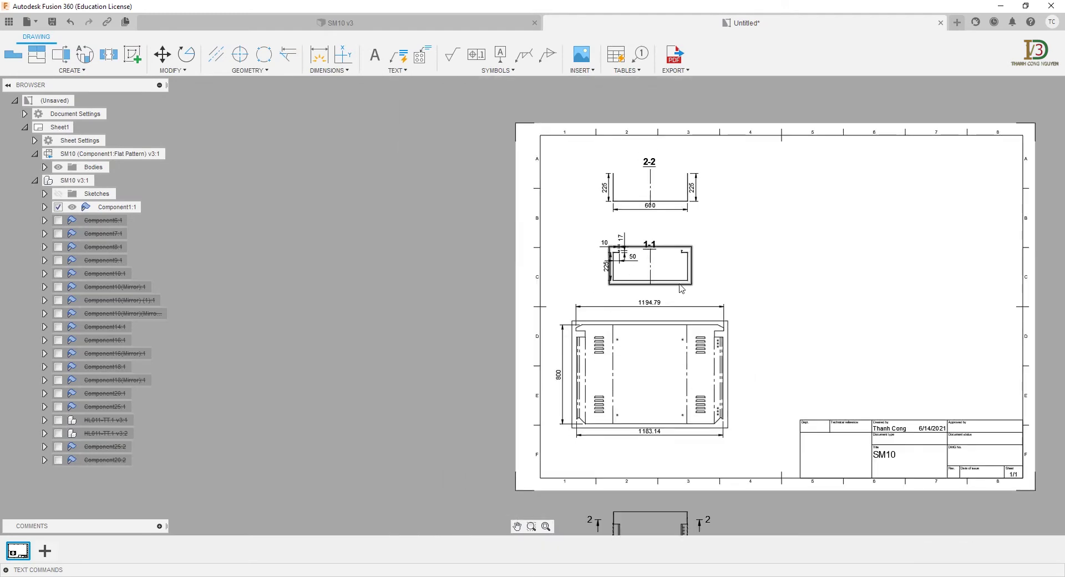
{"action": "scroll", "coordinate": [677, 245], "scroll_direction": "up", "scroll_amount": 1}
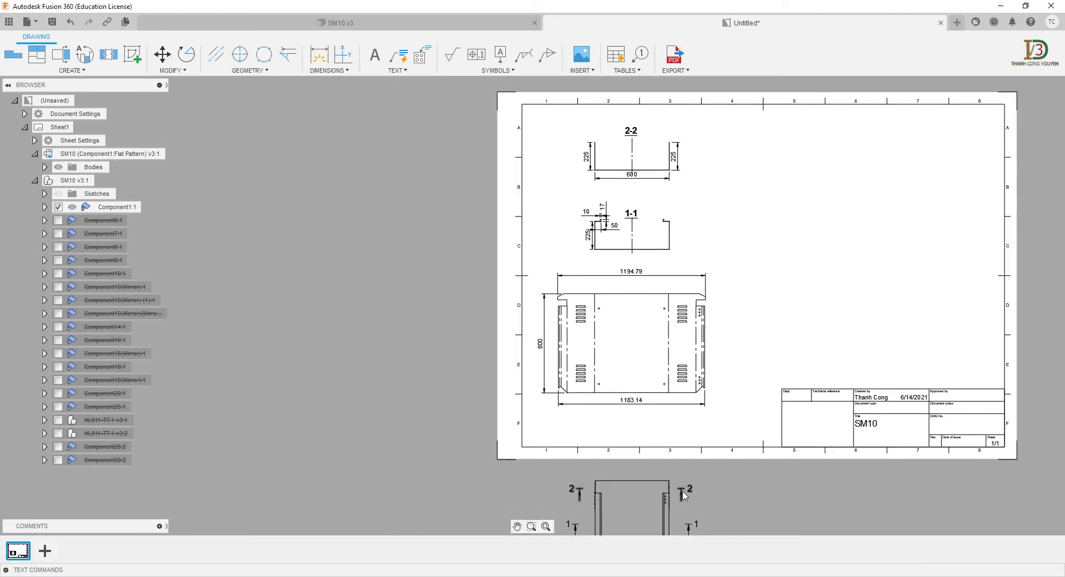
{"action": "left_click", "coordinate": [632, 490]}
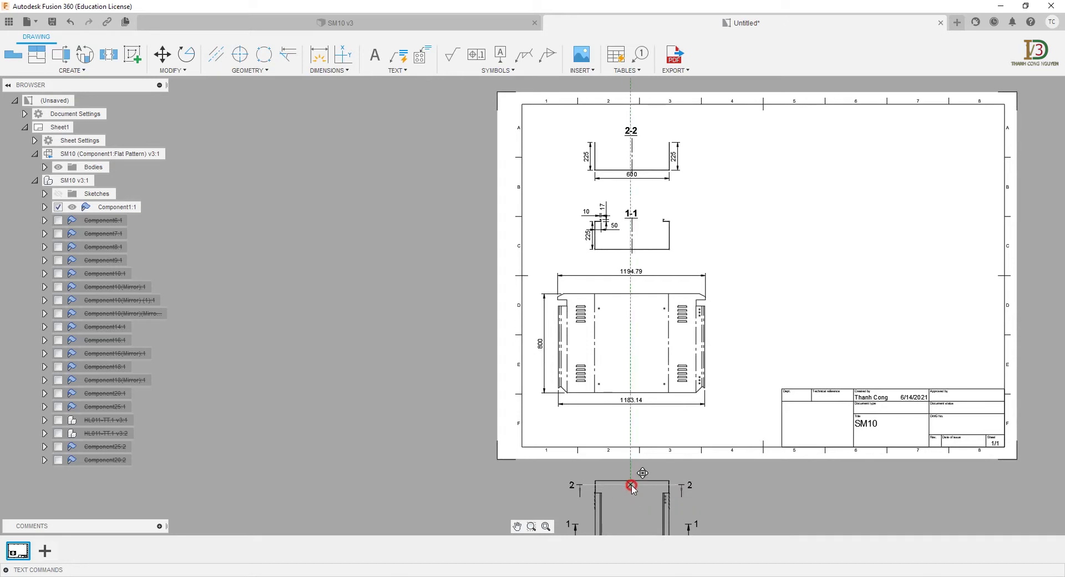
{"action": "left_click", "coordinate": [632, 487]}
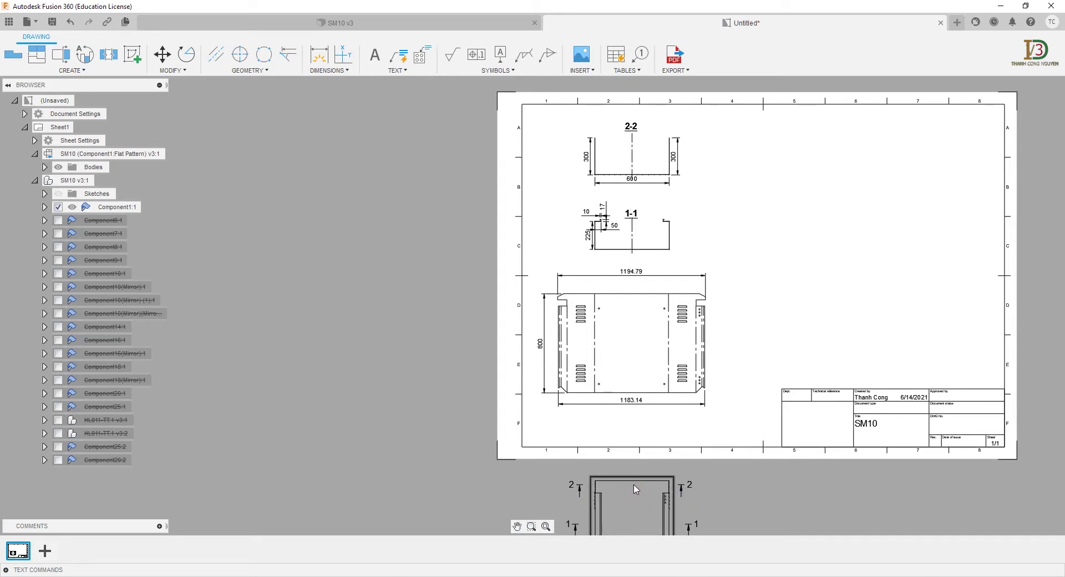
{"action": "scroll", "coordinate": [582, 421], "scroll_direction": "down", "scroll_amount": 1}
{"action": "scroll", "coordinate": [499, 333], "scroll_direction": "down", "scroll_amount": 1}
{"action": "scroll", "coordinate": [416, 250], "scroll_direction": "down", "scroll_amount": 1}
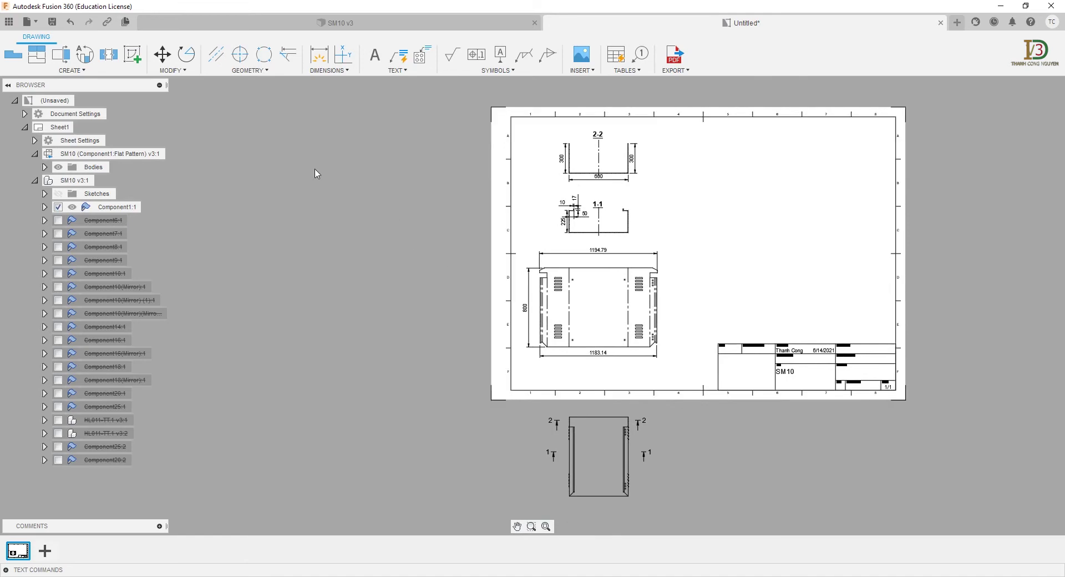
Step: Draw a horizontal section line across the flat pattern view
{"action": "scroll", "coordinate": [473, 301], "scroll_direction": "up", "scroll_amount": 2}
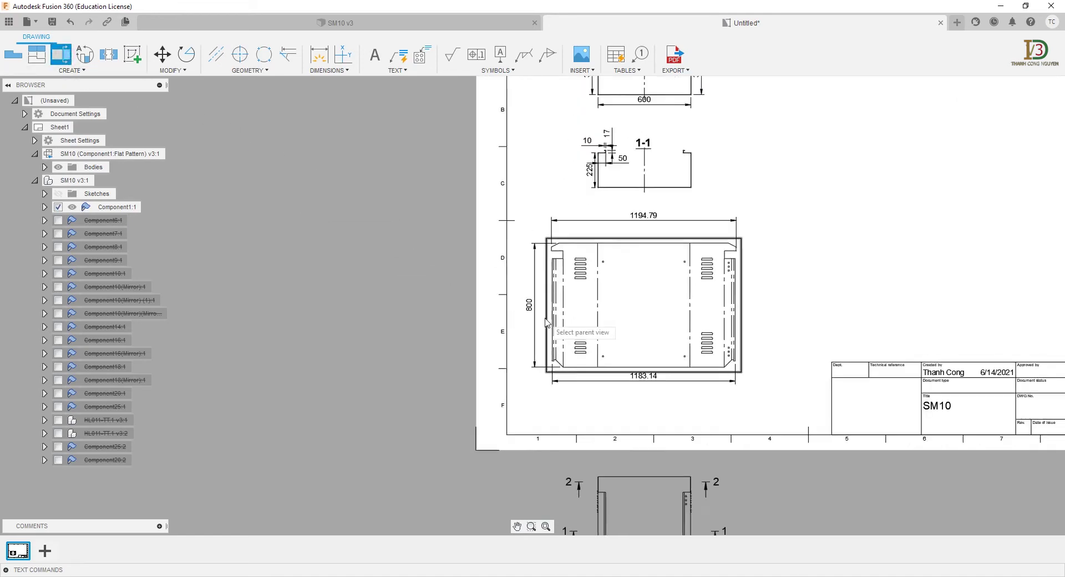
{"action": "scroll", "coordinate": [549, 299], "scroll_direction": "up", "scroll_amount": 1}
{"action": "left_click", "coordinate": [552, 298]}
{"action": "scroll", "coordinate": [538, 314], "scroll_direction": "up", "scroll_amount": 2}
{"action": "left_click", "coordinate": [534, 311]}
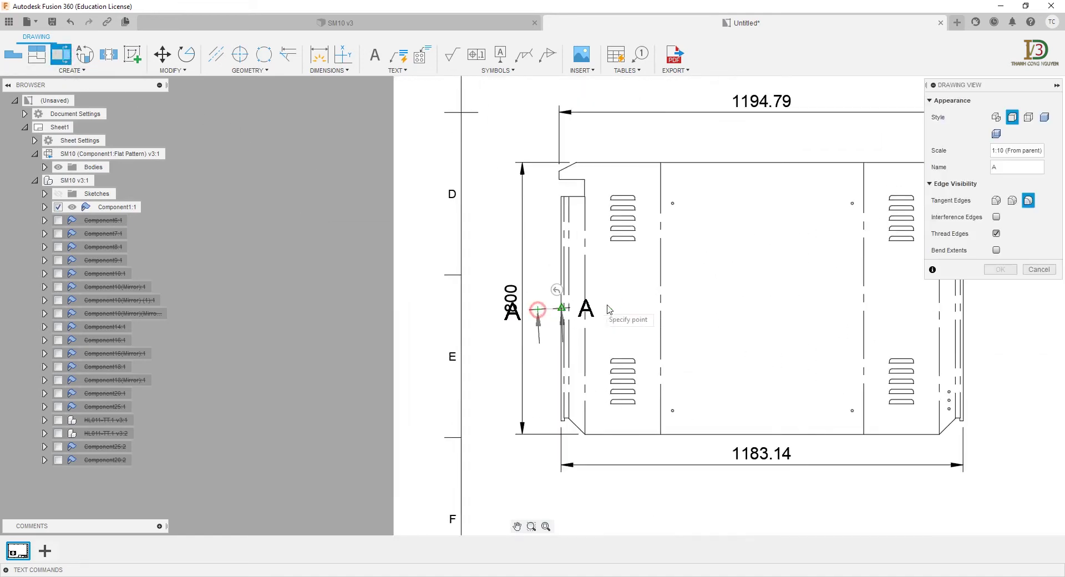
{"action": "scroll", "coordinate": [665, 319], "scroll_direction": "down", "scroll_amount": 2}
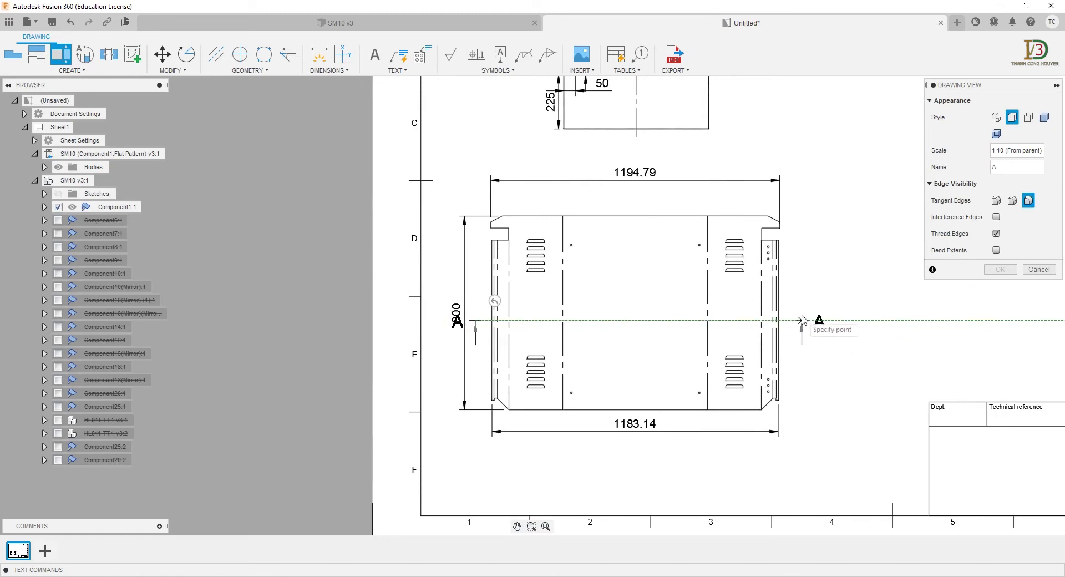
{"action": "left_click", "coordinate": [799, 320]}
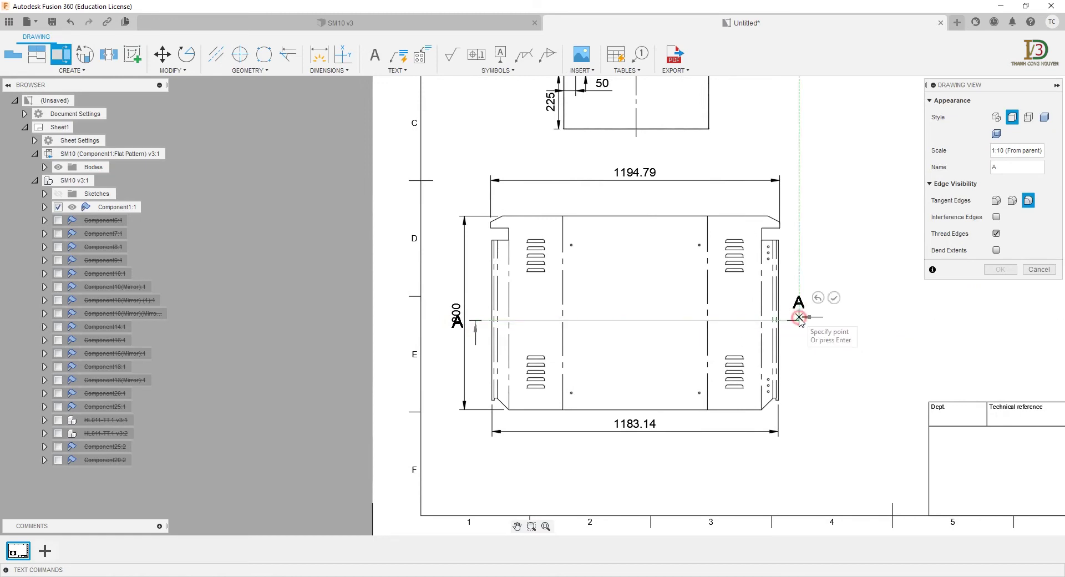
{"action": "scroll", "coordinate": [798, 320], "scroll_direction": "down", "scroll_amount": 2}
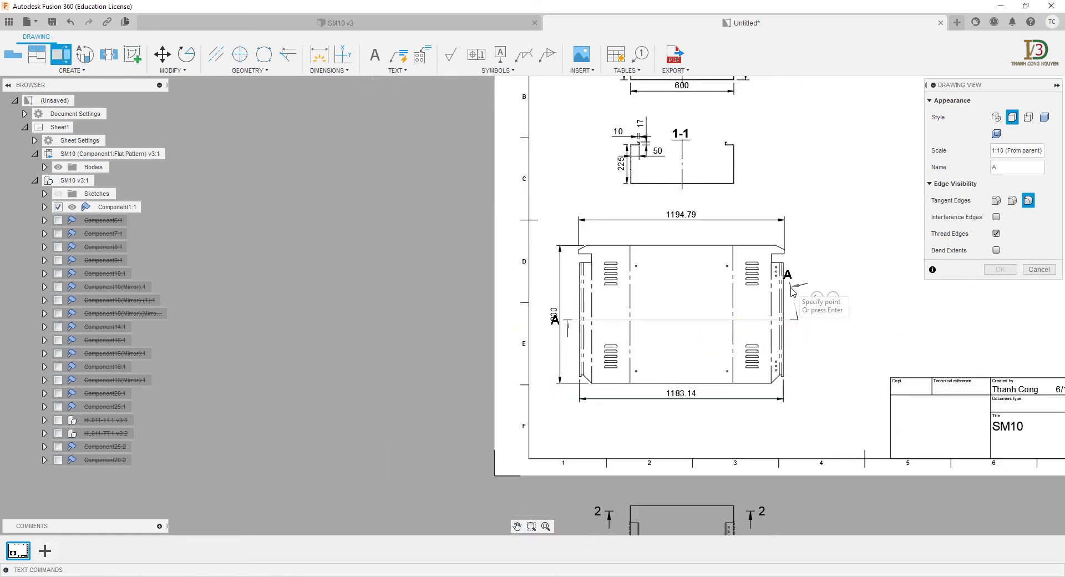
Step: Finish the section line and place the 1-1 (1:10) section view above the sheet
{"action": "right_click", "coordinate": [795, 290]}
{"action": "left_click", "coordinate": [827, 287]}
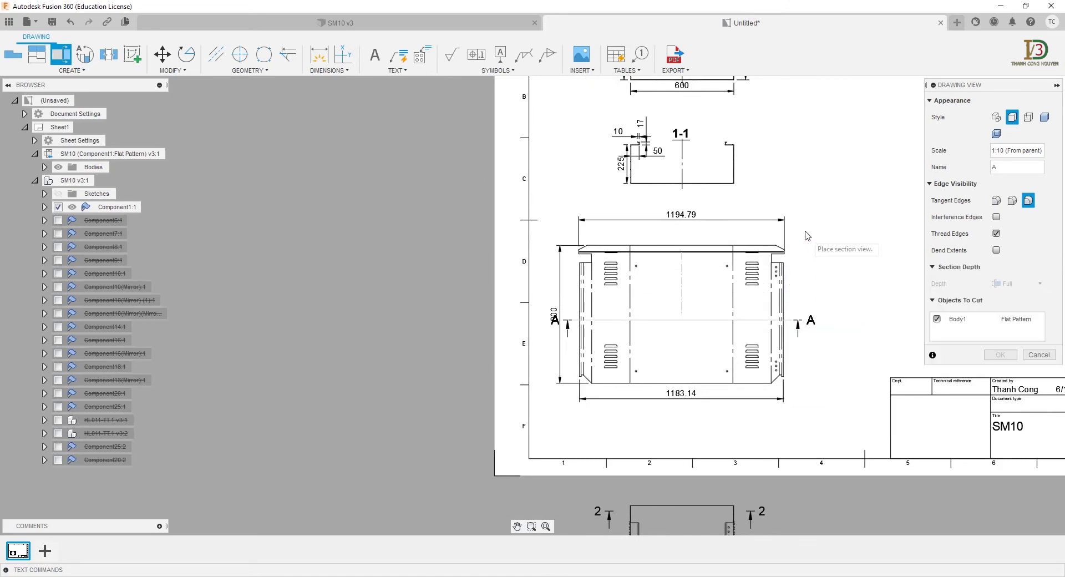
{"action": "scroll", "coordinate": [804, 237], "scroll_direction": "down", "scroll_amount": 2}
{"action": "left_click", "coordinate": [768, 149]}
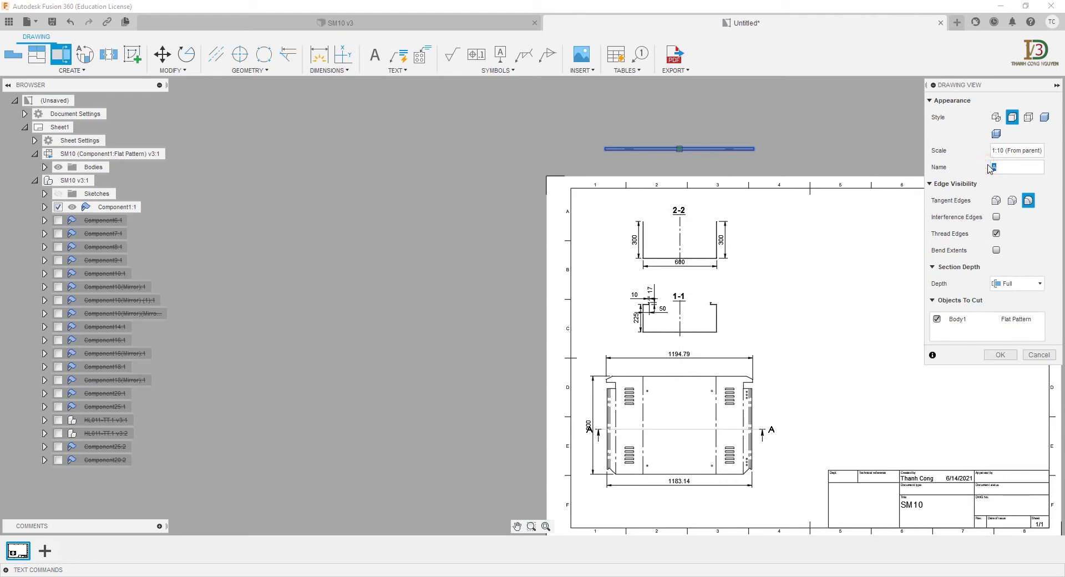
{"action": "type", "text": "1"}
{"action": "left_click", "coordinate": [990, 355]}
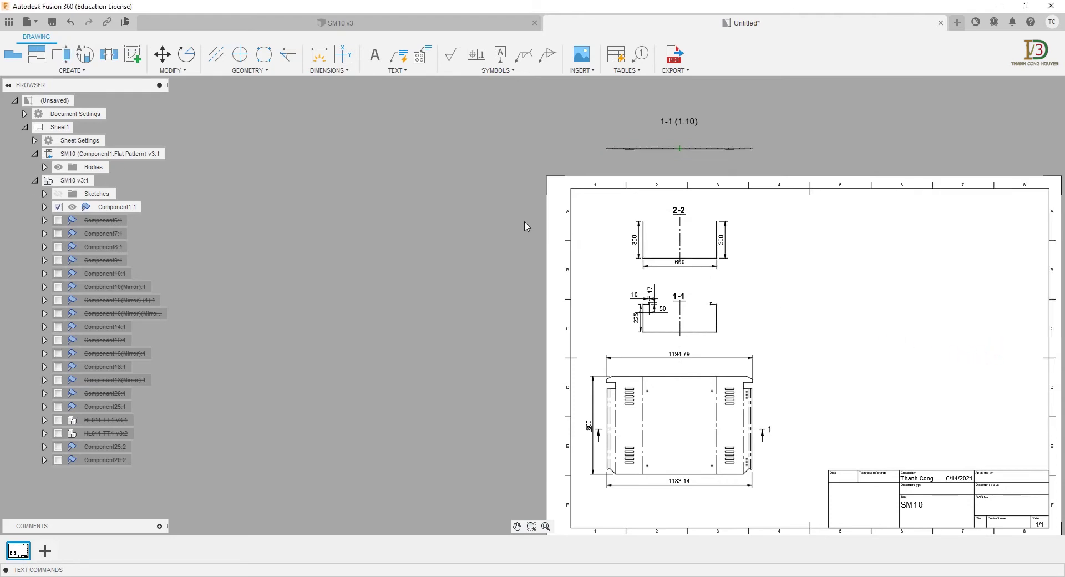
Step: Draw a second section line across the flat pattern, from near its top edge past the right side
{"action": "left_click", "coordinate": [65, 53]}
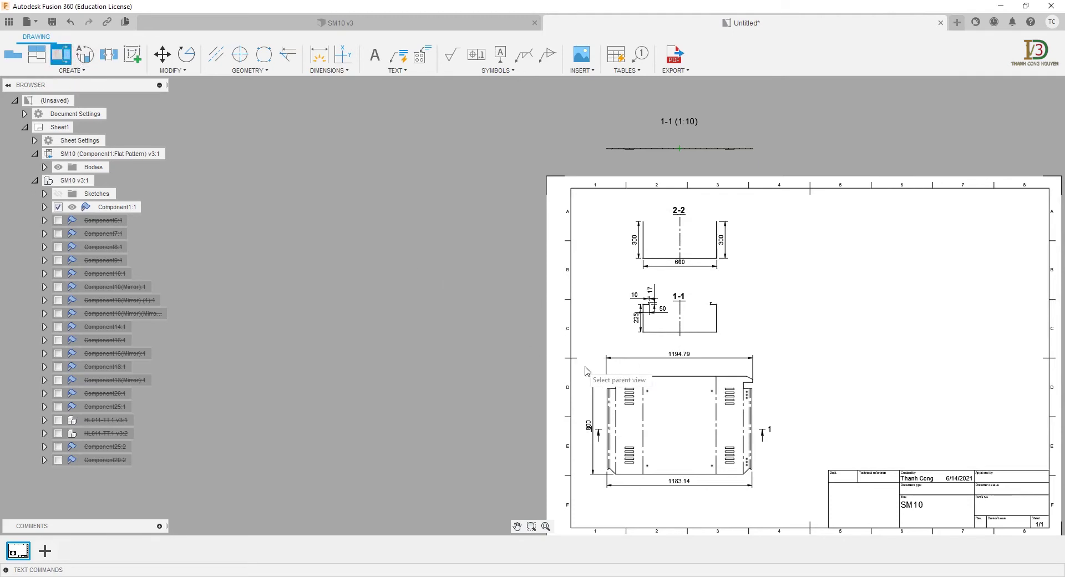
{"action": "scroll", "coordinate": [603, 379], "scroll_direction": "up", "scroll_amount": 2}
{"action": "scroll", "coordinate": [603, 379], "scroll_direction": "up", "scroll_amount": 2}
{"action": "scroll", "coordinate": [594, 378], "scroll_direction": "up", "scroll_amount": 2}
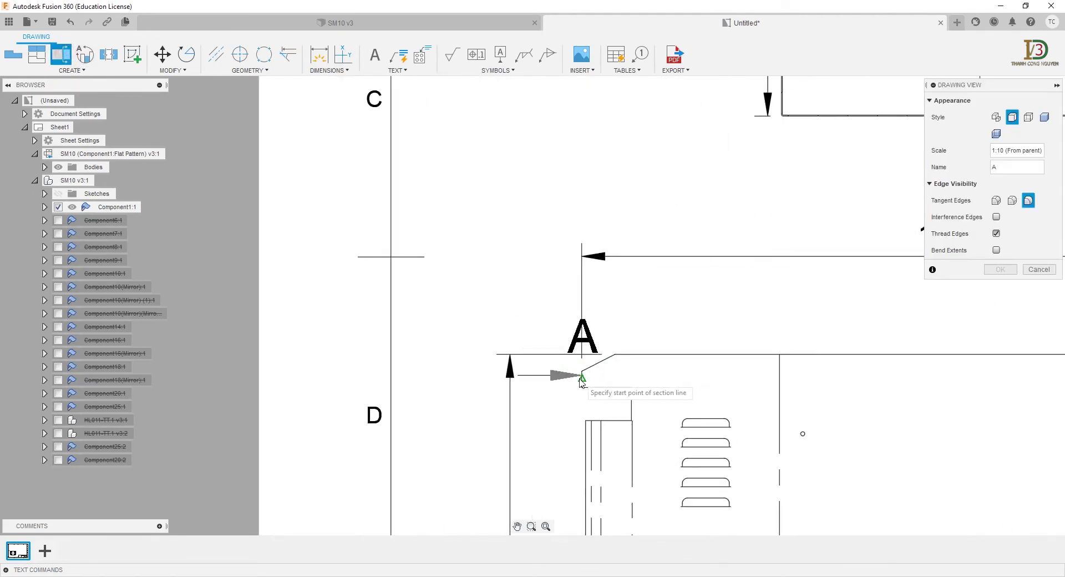
{"action": "scroll", "coordinate": [542, 380], "scroll_direction": "up", "scroll_amount": 1}
{"action": "left_click", "coordinate": [540, 381]}
{"action": "scroll", "coordinate": [540, 381], "scroll_direction": "down", "scroll_amount": 2}
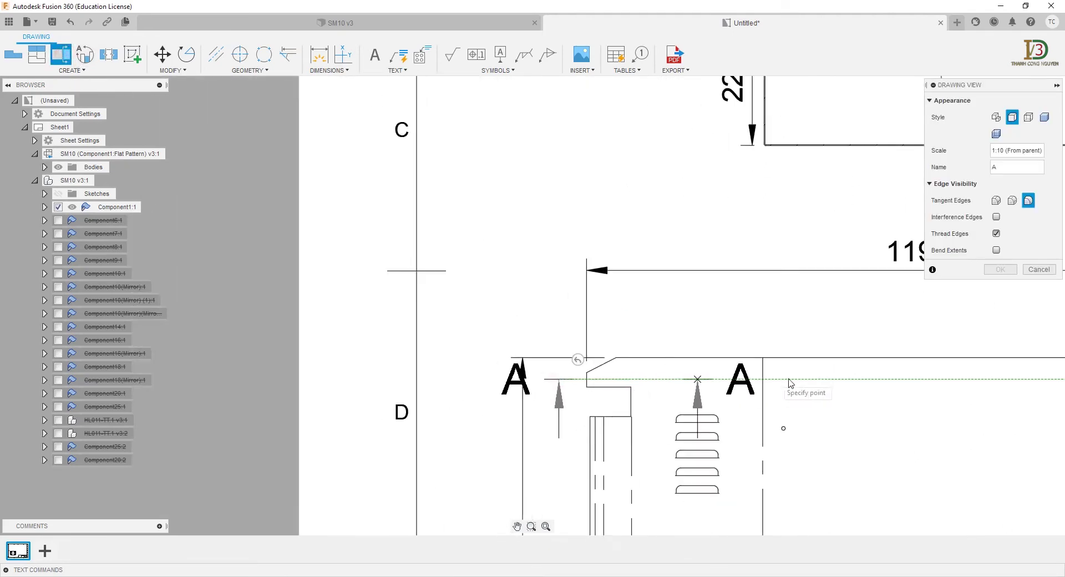
{"action": "scroll", "coordinate": [721, 388], "scroll_direction": "down", "scroll_amount": 2}
{"action": "scroll", "coordinate": [832, 394], "scroll_direction": "down", "scroll_amount": 1}
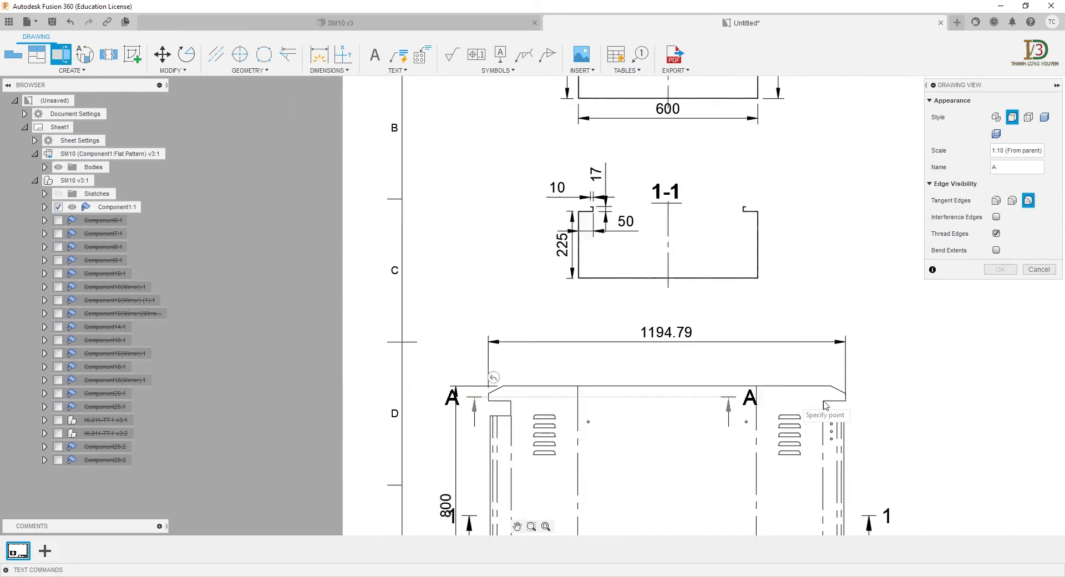
{"action": "left_click", "coordinate": [872, 398]}
{"action": "right_click", "coordinate": [872, 398]}
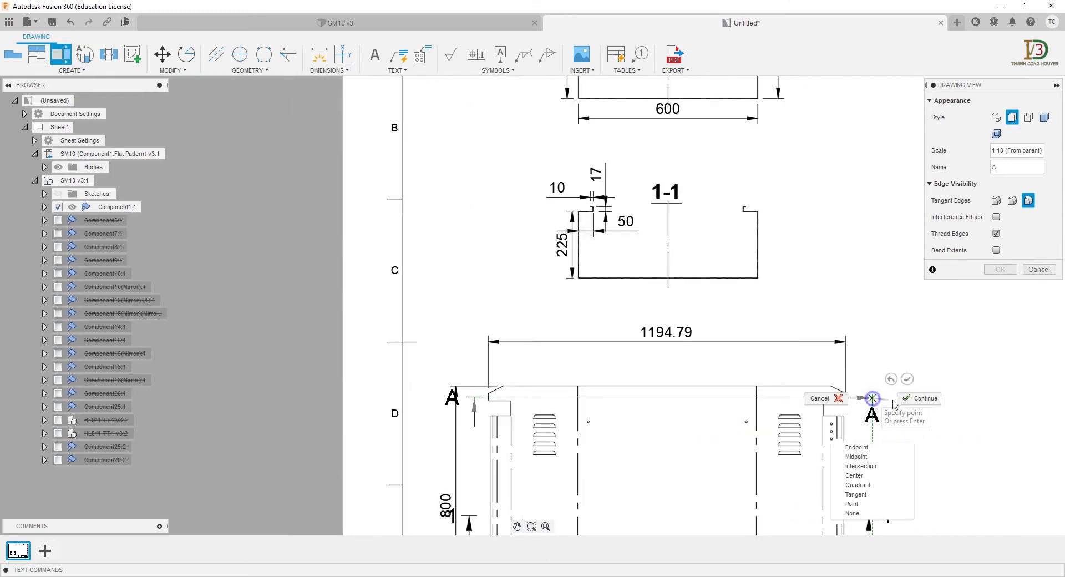
{"action": "left_click", "coordinate": [902, 393]}
Step: Place the section labelled 2-2 above the sheet beside section 1-1
{"action": "scroll", "coordinate": [874, 277], "scroll_direction": "down", "scroll_amount": 2}
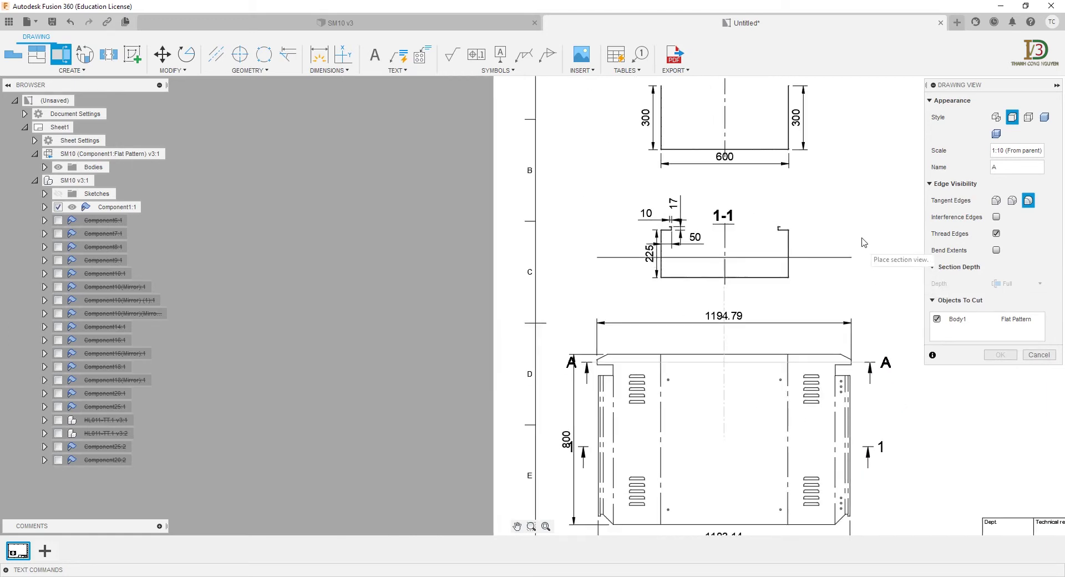
{"action": "scroll", "coordinate": [855, 299], "scroll_direction": "down", "scroll_amount": 2}
{"action": "middle_click_drag", "start_coordinate": [860, 305], "coordinate": [848, 356]}
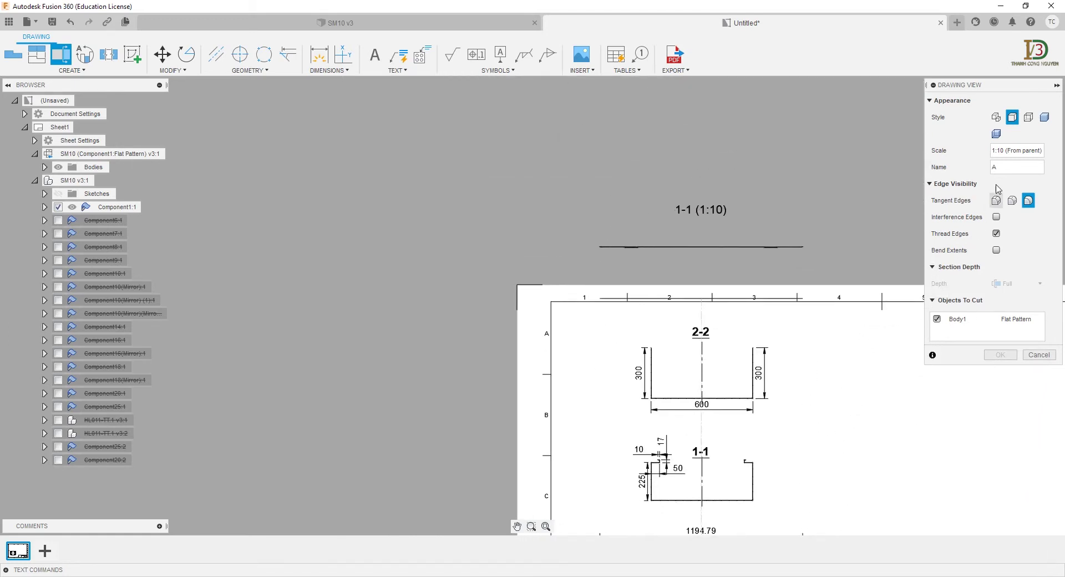
{"action": "type", "text": "2"}
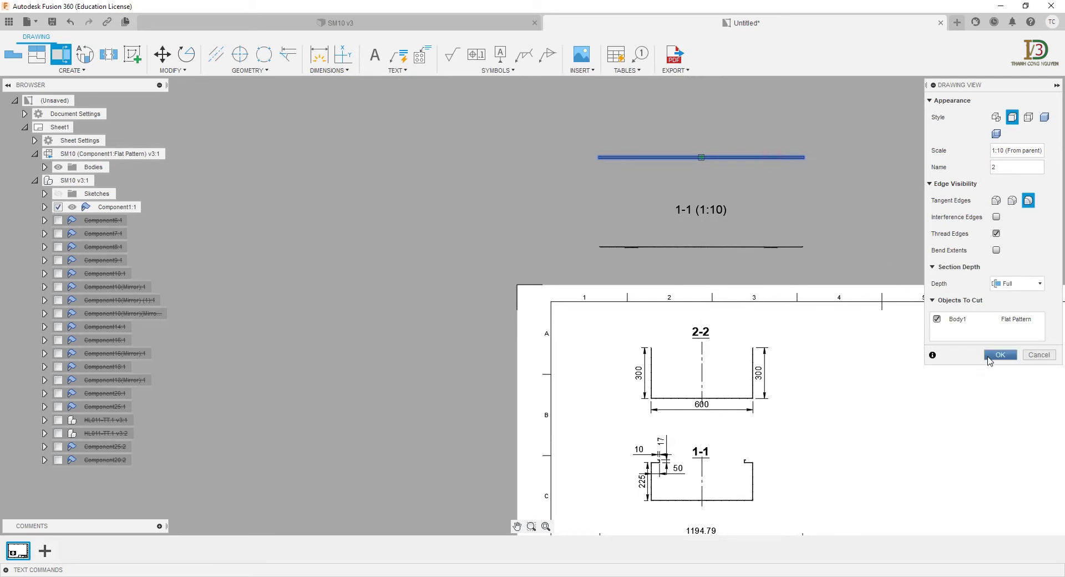
{"action": "left_click", "coordinate": [990, 357]}
Step: Start a projected view from the enclosure view below the sheet
{"action": "scroll", "coordinate": [965, 360], "scroll_direction": "down", "scroll_amount": 3}
{"action": "scroll", "coordinate": [963, 356], "scroll_direction": "down", "scroll_amount": 2}
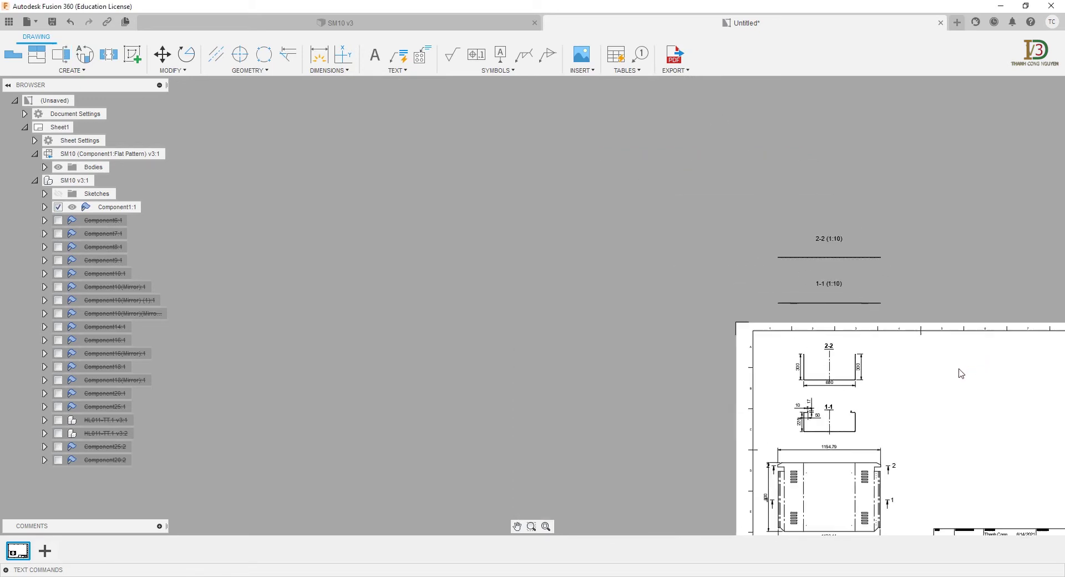
{"action": "middle_click_drag", "start_coordinate": [947, 430], "coordinate": [768, 288]}
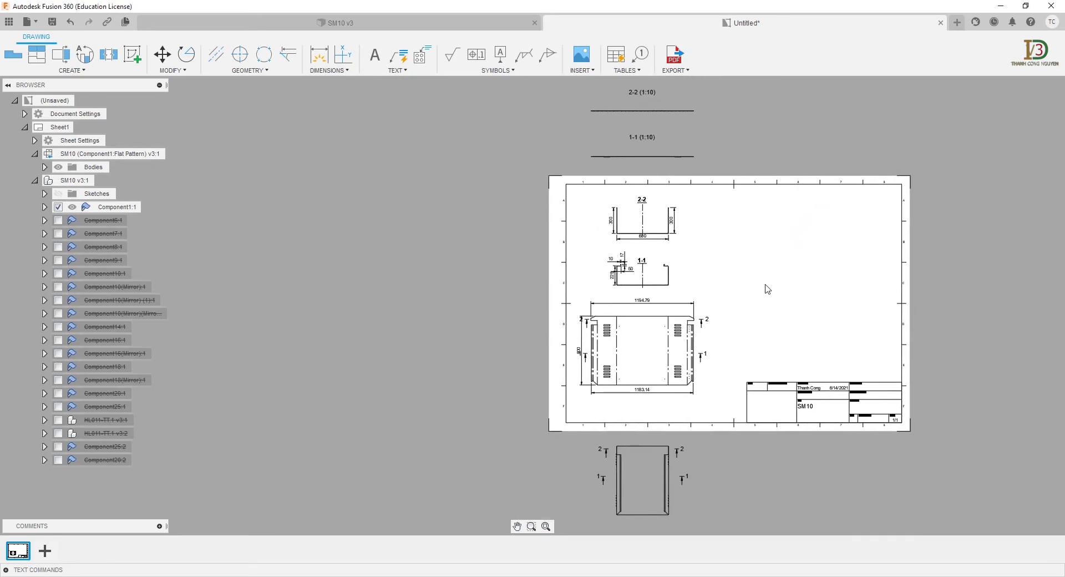
{"action": "left_click", "coordinate": [37, 54]}
{"action": "left_click", "coordinate": [622, 433]}
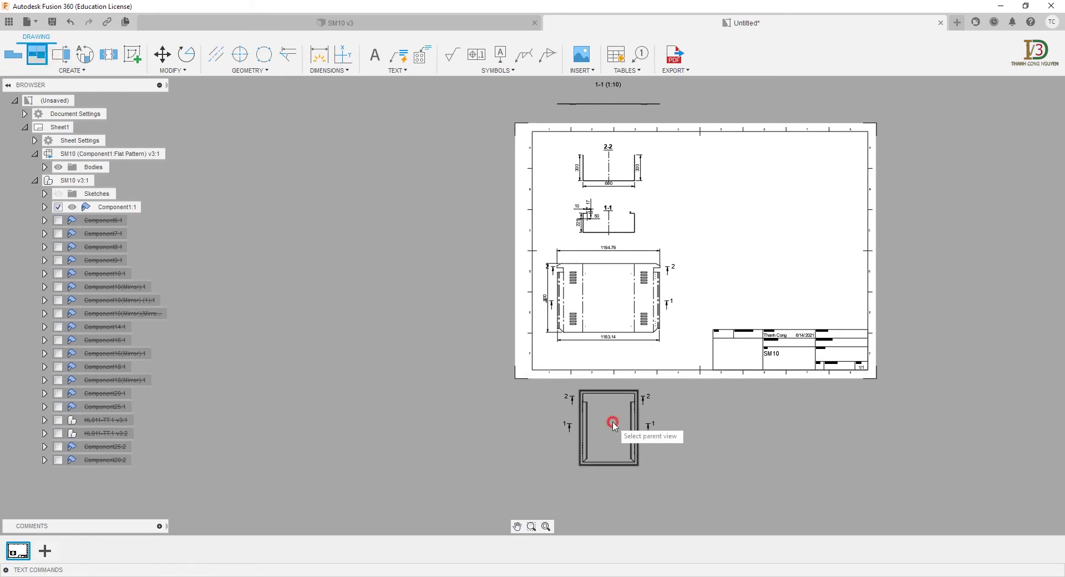
Step: Place the isometric projection diagonally, then move it onto the sheet right of section 2-2
{"action": "left_click", "coordinate": [686, 501]}
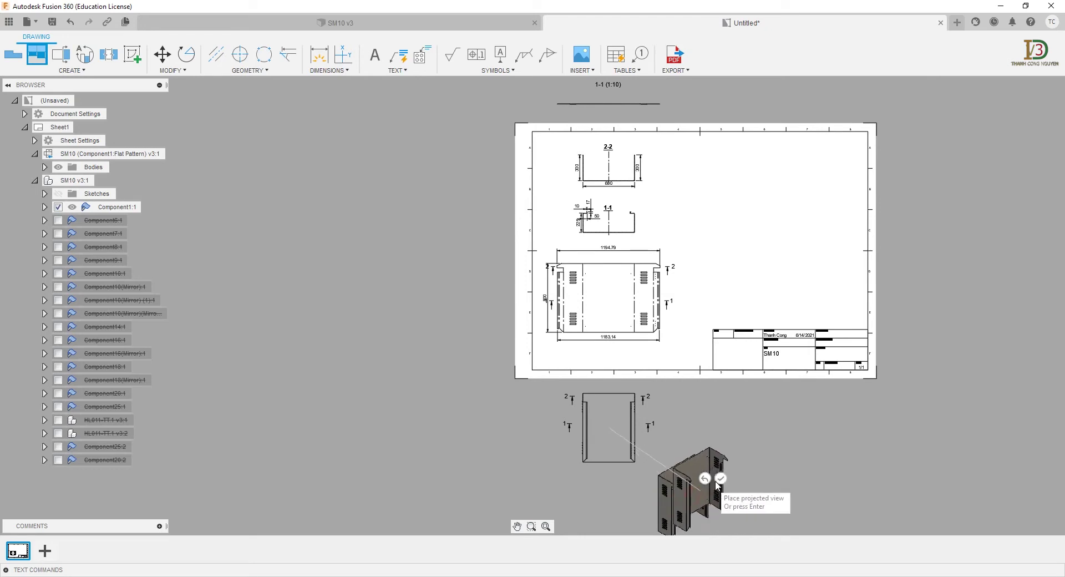
{"action": "key", "text": "Return"}
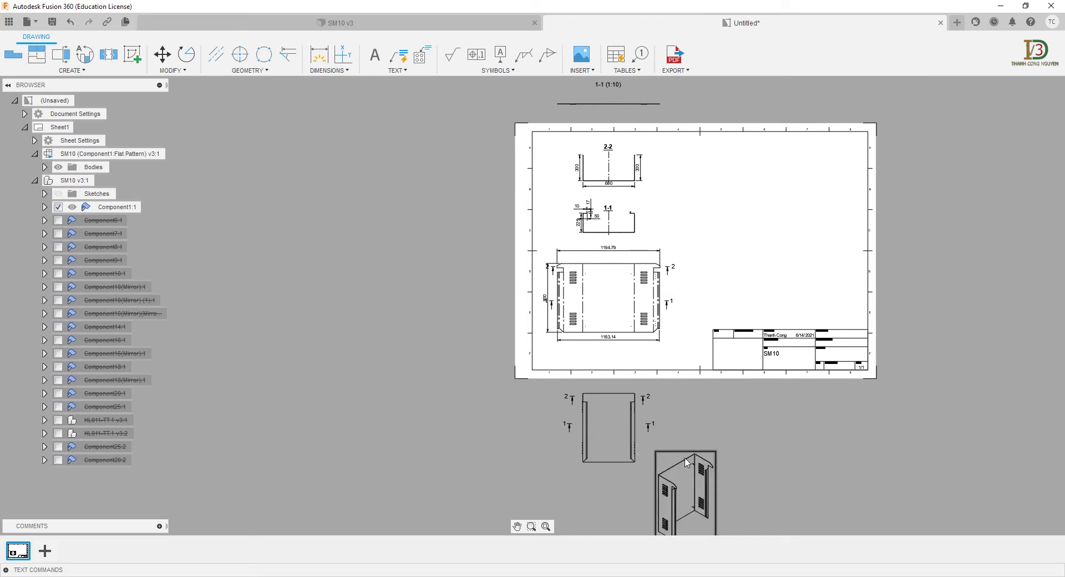
{"action": "key", "text": "m"}
{"action": "left_click", "coordinate": [686, 458]}
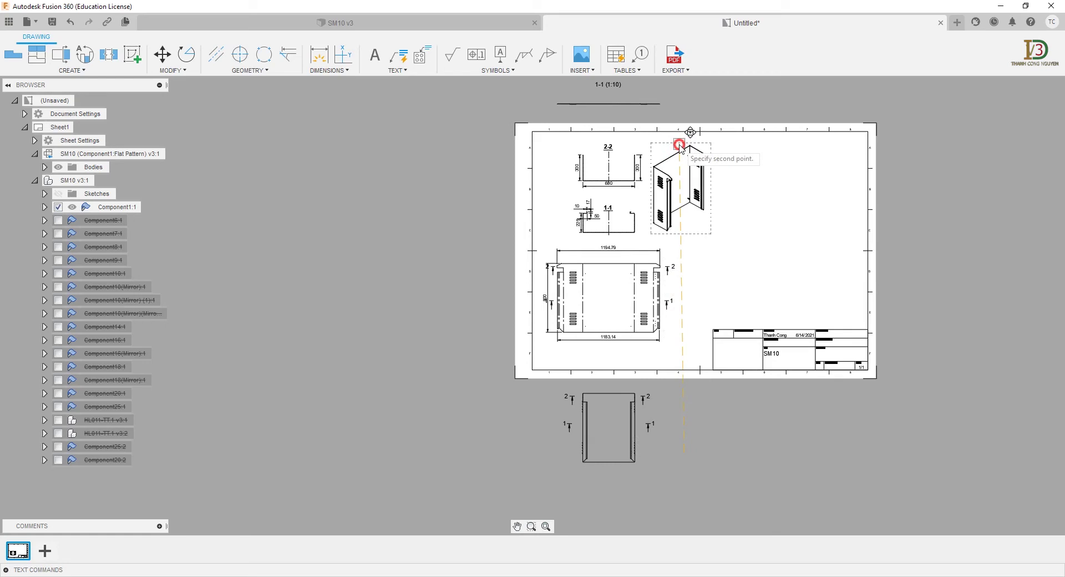
{"action": "left_click", "coordinate": [680, 148]}
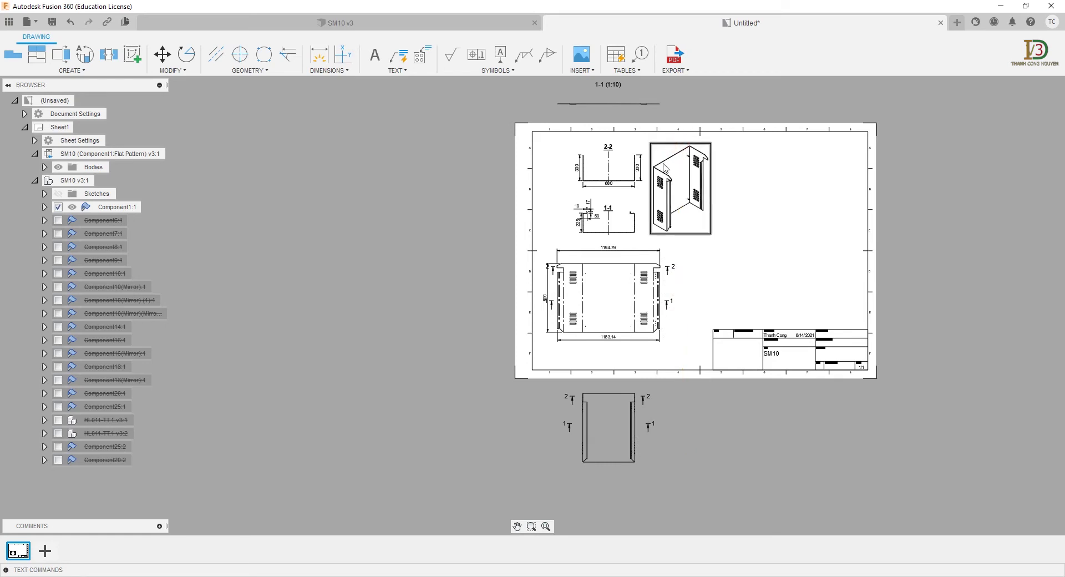
{"action": "key", "text": "Escape"}
Step: Add a text box under the flat pattern with the PART01 and Plate Steel -1.5mm lines
{"action": "left_click", "coordinate": [379, 60]}
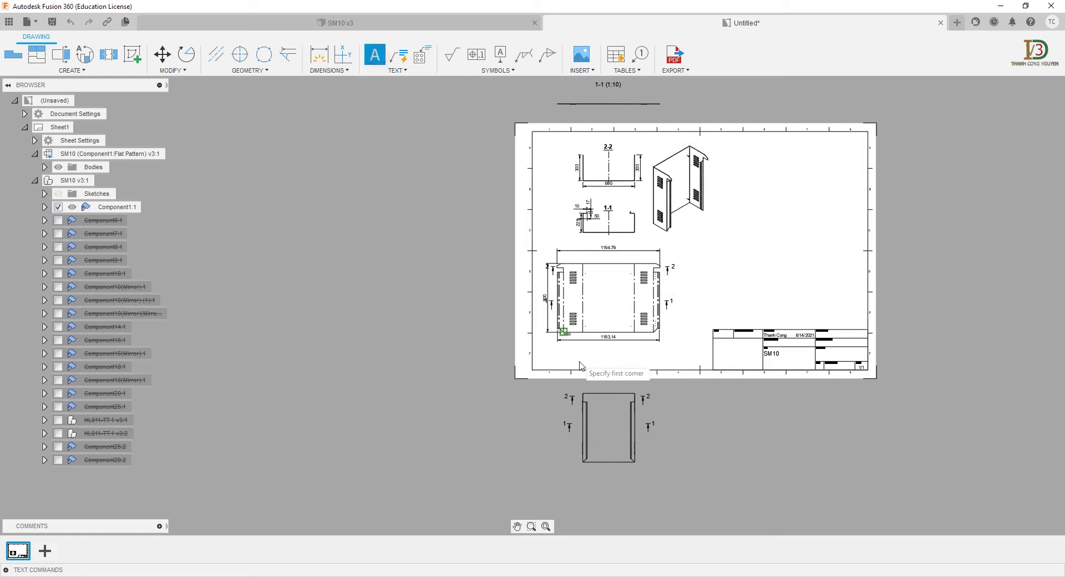
{"action": "scroll", "coordinate": [573, 351], "scroll_direction": "up", "scroll_amount": 3}
{"action": "scroll", "coordinate": [572, 351], "scroll_direction": "up", "scroll_amount": 3}
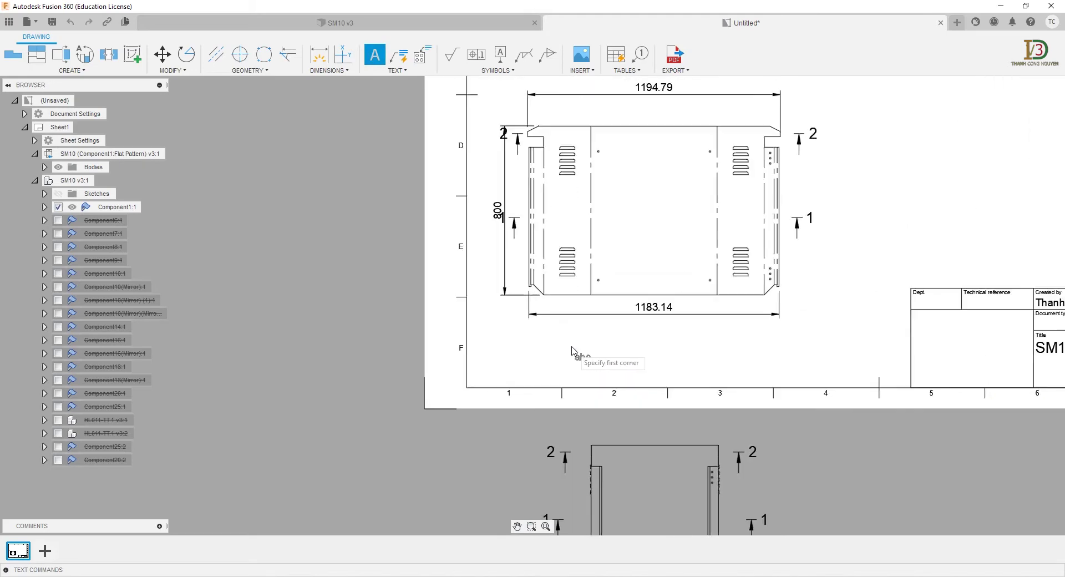
{"action": "left_click", "coordinate": [699, 376]}
{"action": "type", "text": "PART01"}
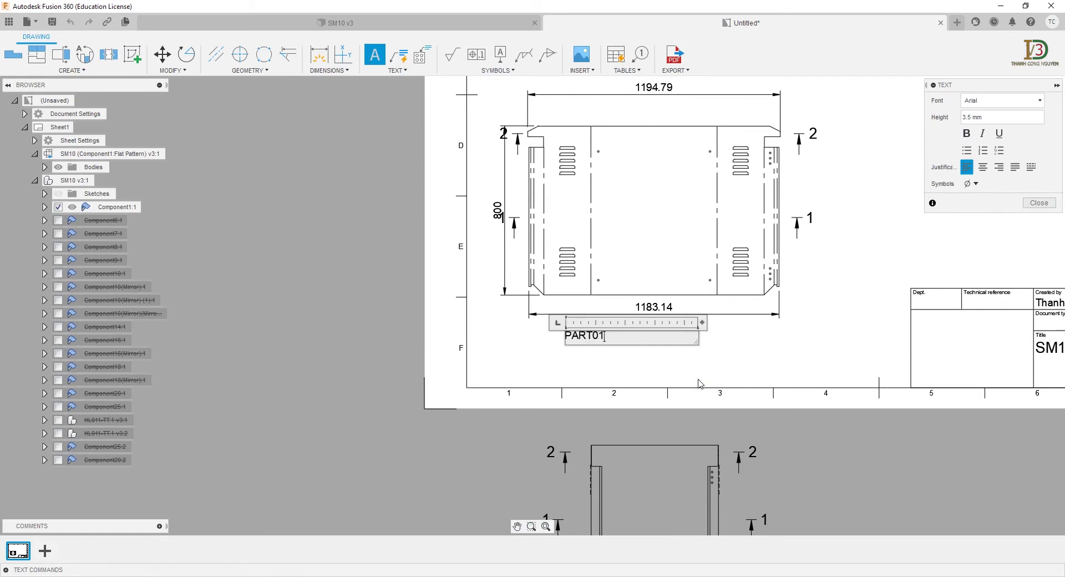
{"action": "key", "text": "Return"}
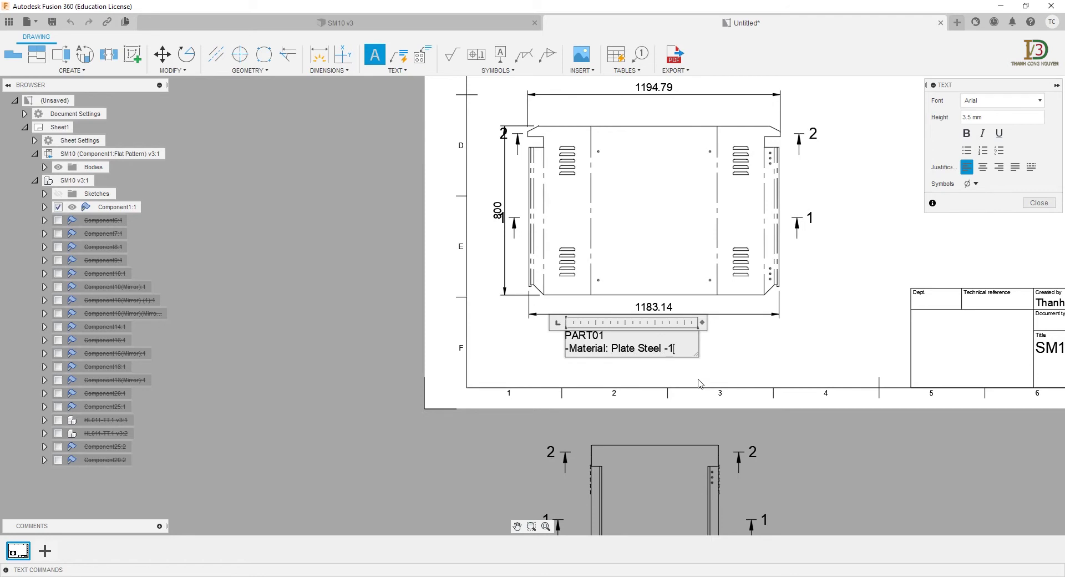
{"action": "type", "text": ".5mm"}
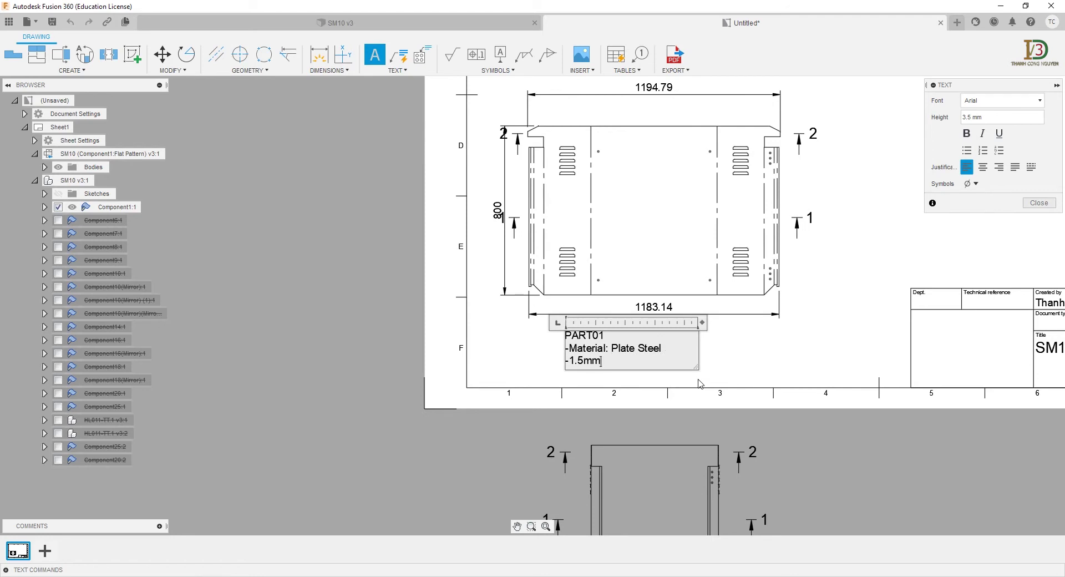
{"action": "key", "text": "Return"}
{"action": "type", "text": "-A"}
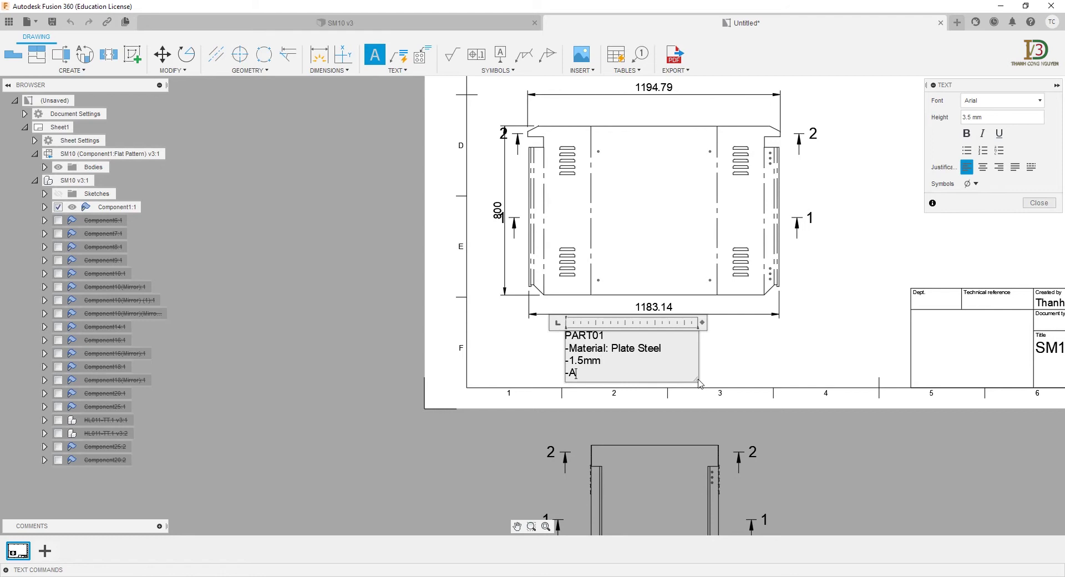
Step: Insert the ± symbol for A±1mm, widen the note box, and close the note
{"action": "left_click", "coordinate": [976, 186]}
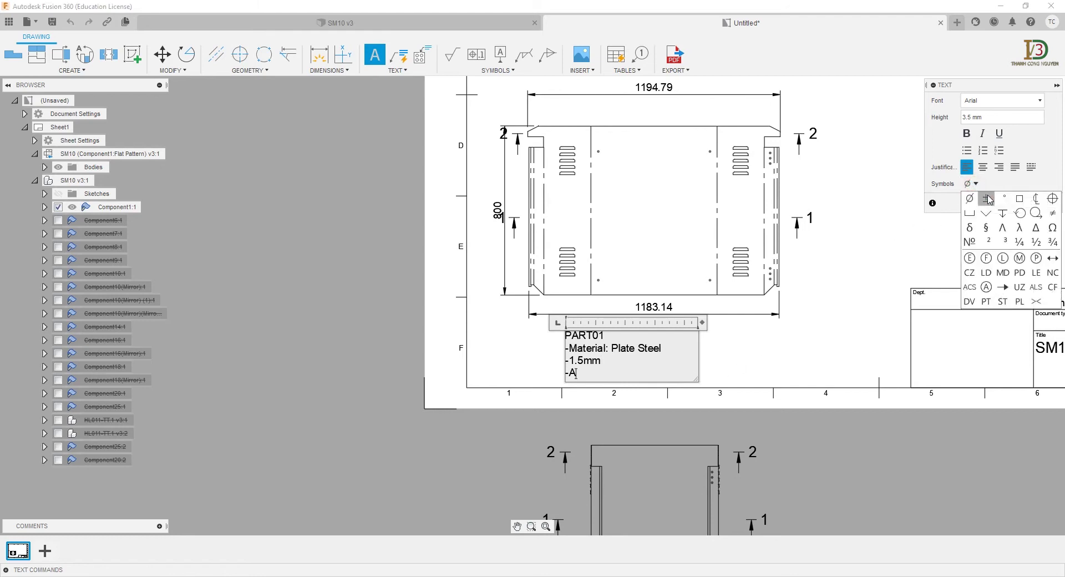
{"action": "left_click", "coordinate": [990, 198]}
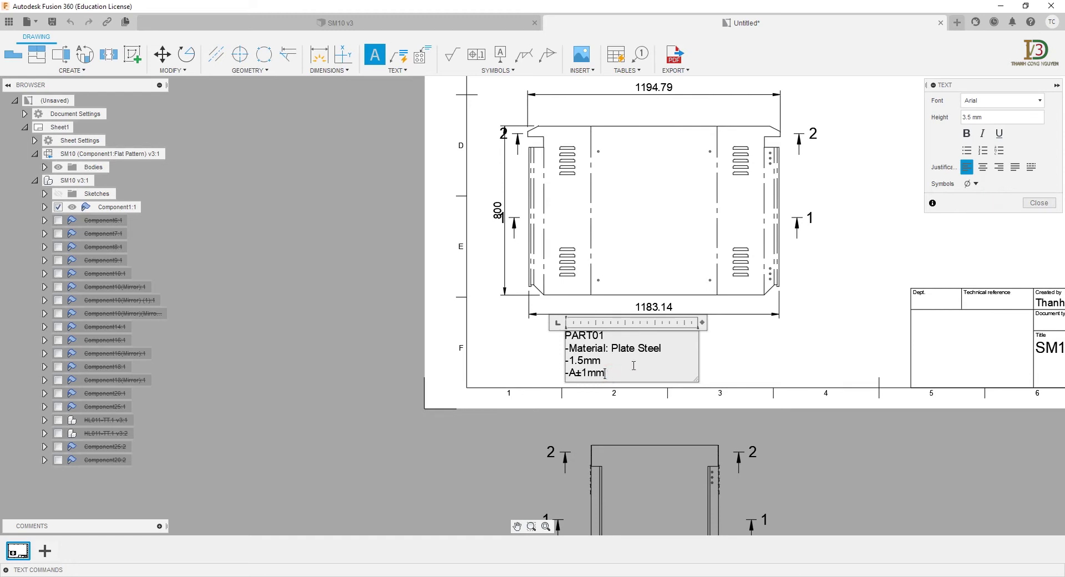
{"action": "left_click_drag", "start_coordinate": [704, 323], "coordinate": [726, 322]}
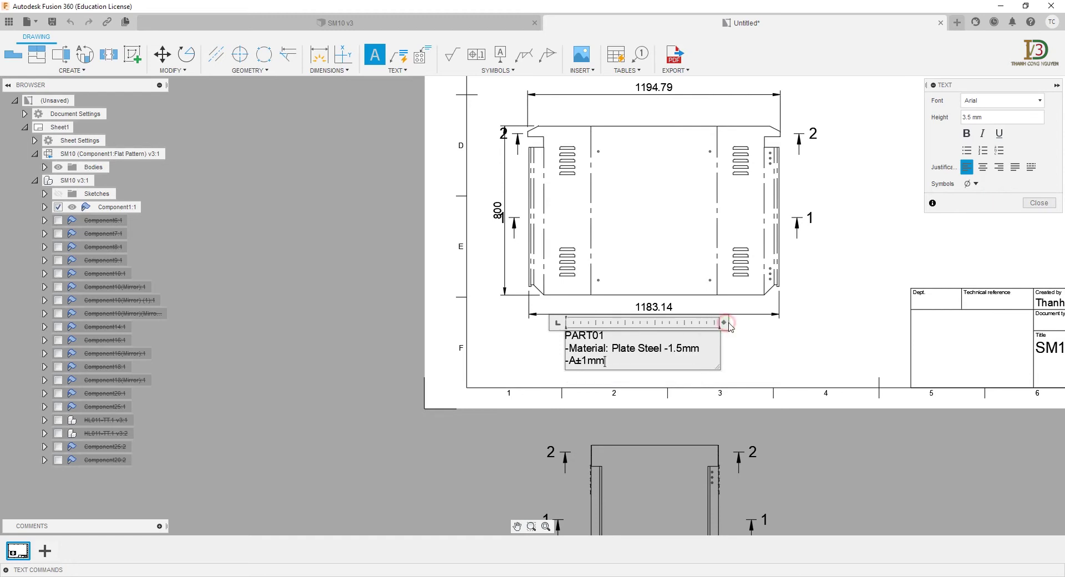
{"action": "left_click", "coordinate": [1027, 203]}
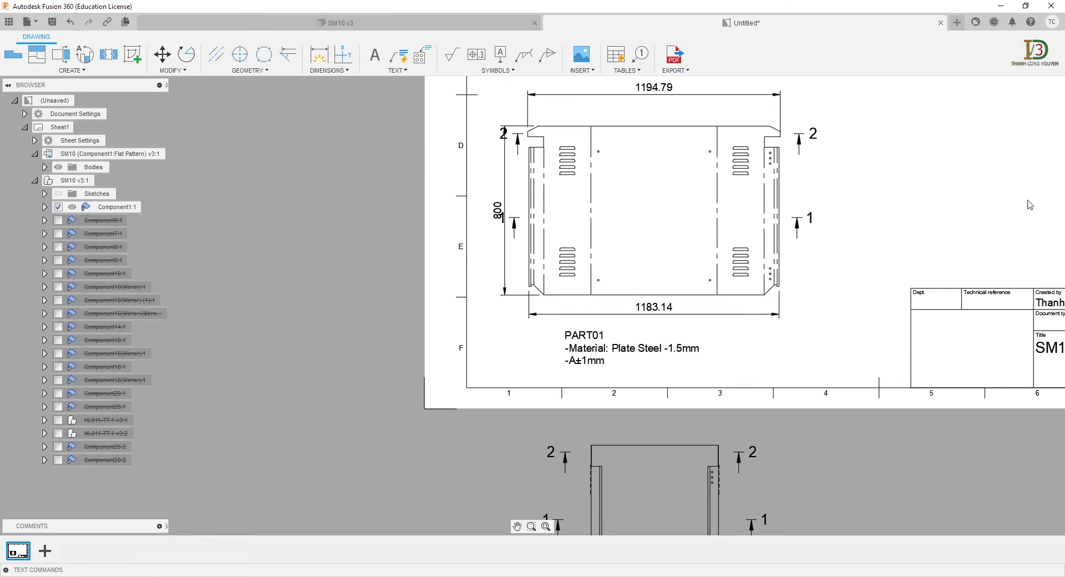
{"action": "scroll", "coordinate": [916, 235], "scroll_direction": "down", "scroll_amount": 2}
{"action": "scroll", "coordinate": [904, 237], "scroll_direction": "down", "scroll_amount": 3}
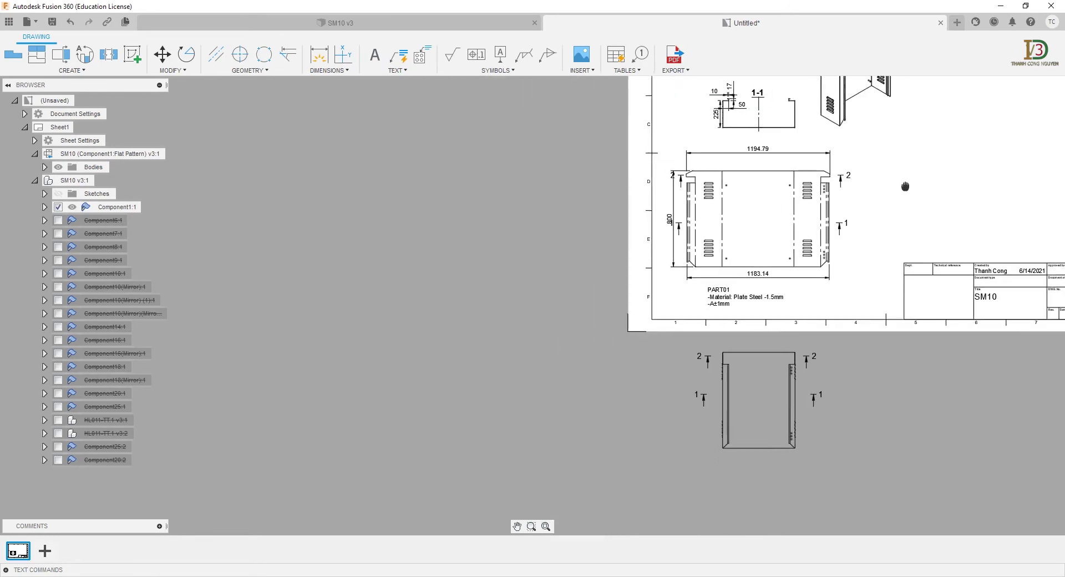
{"action": "mouse_move", "coordinate": [904, 190]}
{"action": "middle_mouse_down"}
{"action": "mouse_move", "coordinate": [787, 295]}
{"action": "mouse_move", "coordinate": [666, 352]}
{"action": "middle_mouse_up"}
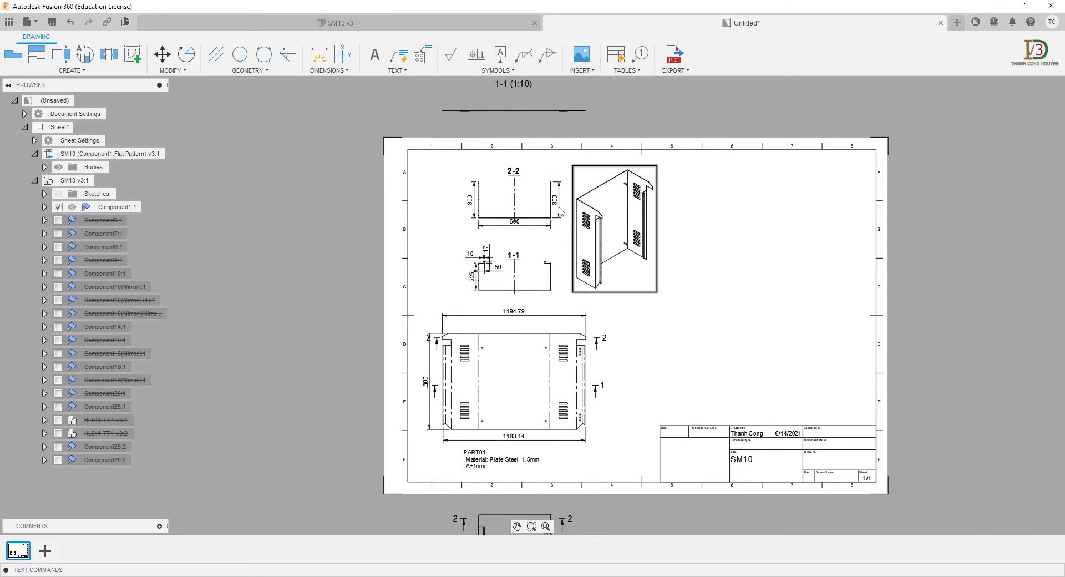
Step: From SM10 v3, create a Flat Pattern drawing of Component25:1 on Sheet1 of the Untitled drawing
{"action": "left_click", "coordinate": [459, 25]}
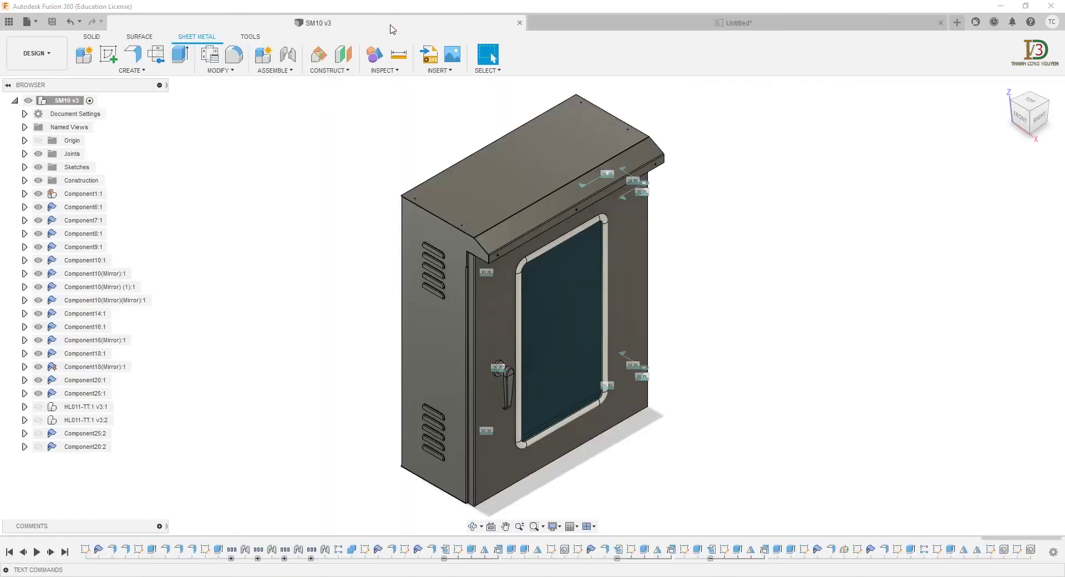
{"action": "left_click", "coordinate": [94, 393]}
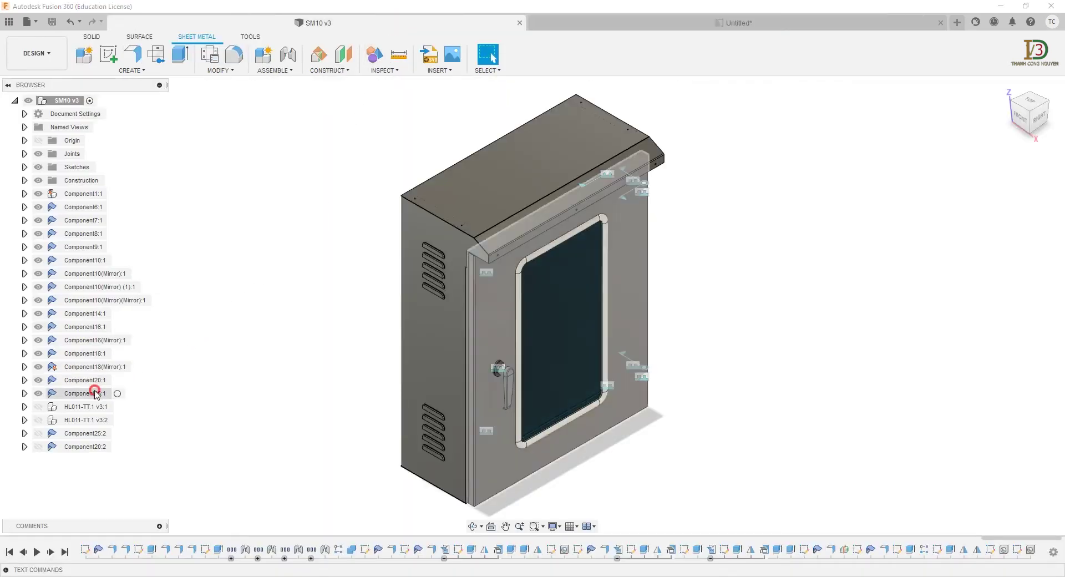
{"action": "right_click", "coordinate": [95, 394]}
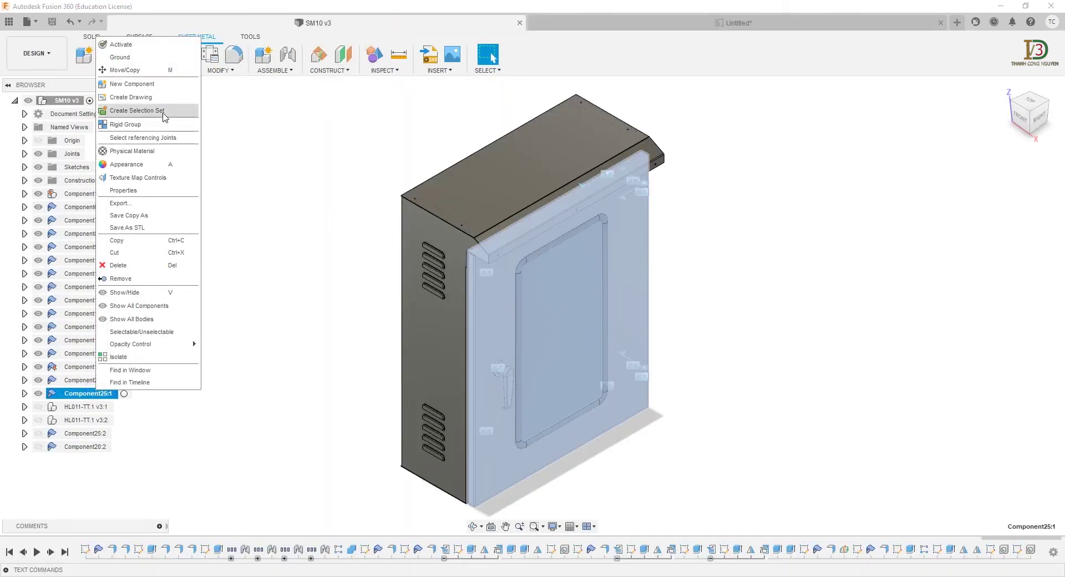
{"action": "left_click", "coordinate": [162, 98]}
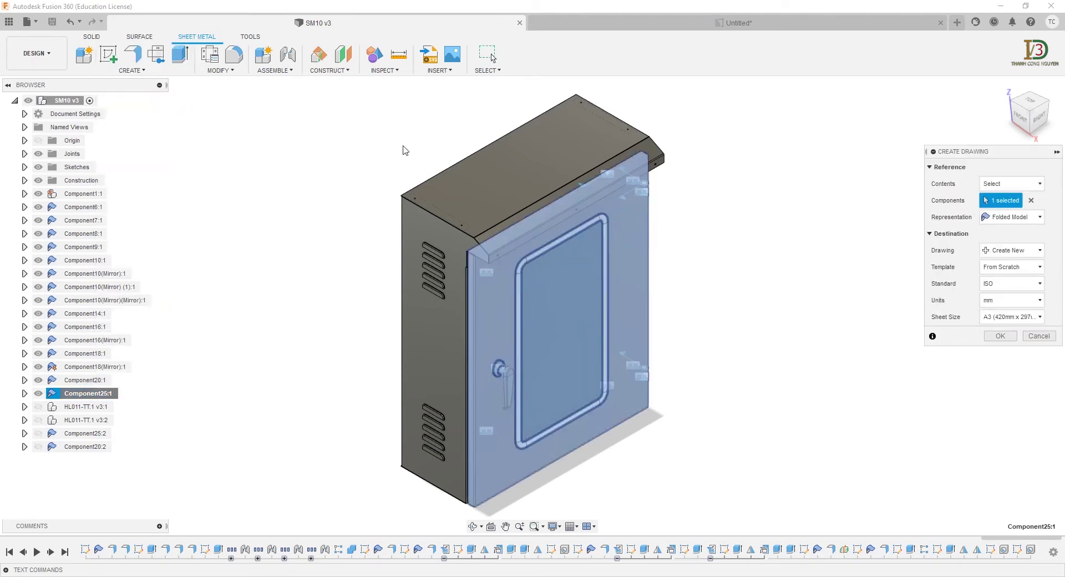
{"action": "left_click", "coordinate": [991, 218]}
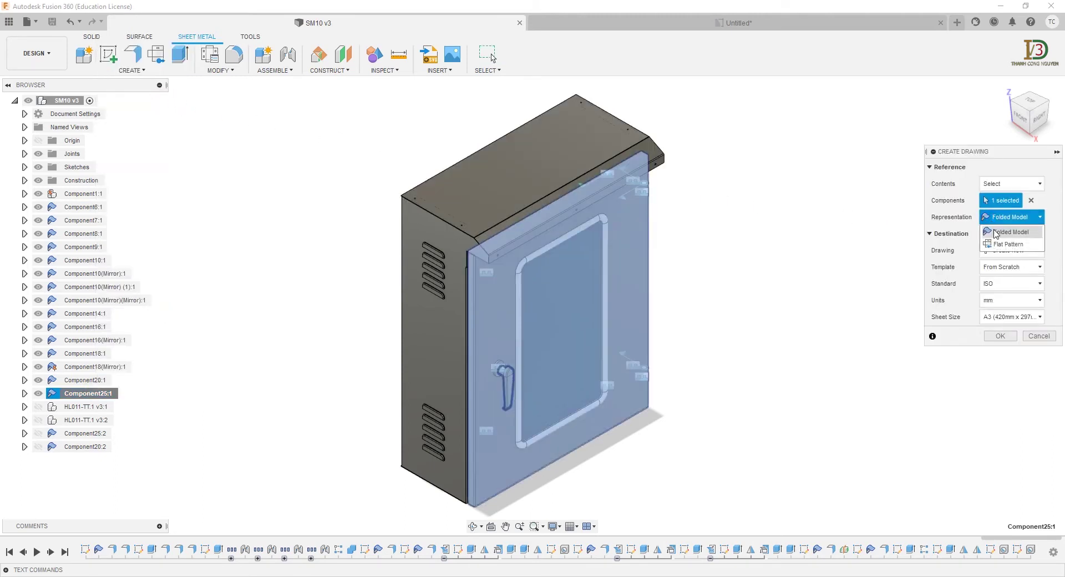
{"action": "left_click", "coordinate": [997, 244]}
{"action": "left_click", "coordinate": [1004, 252]}
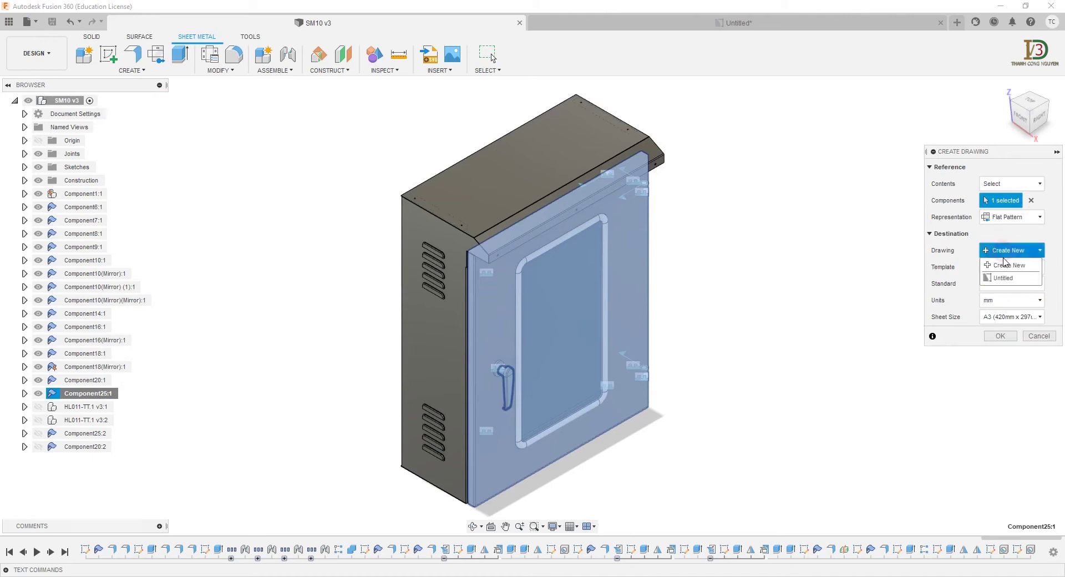
{"action": "left_click", "coordinate": [1005, 277]}
{"action": "left_click", "coordinate": [1009, 270]}
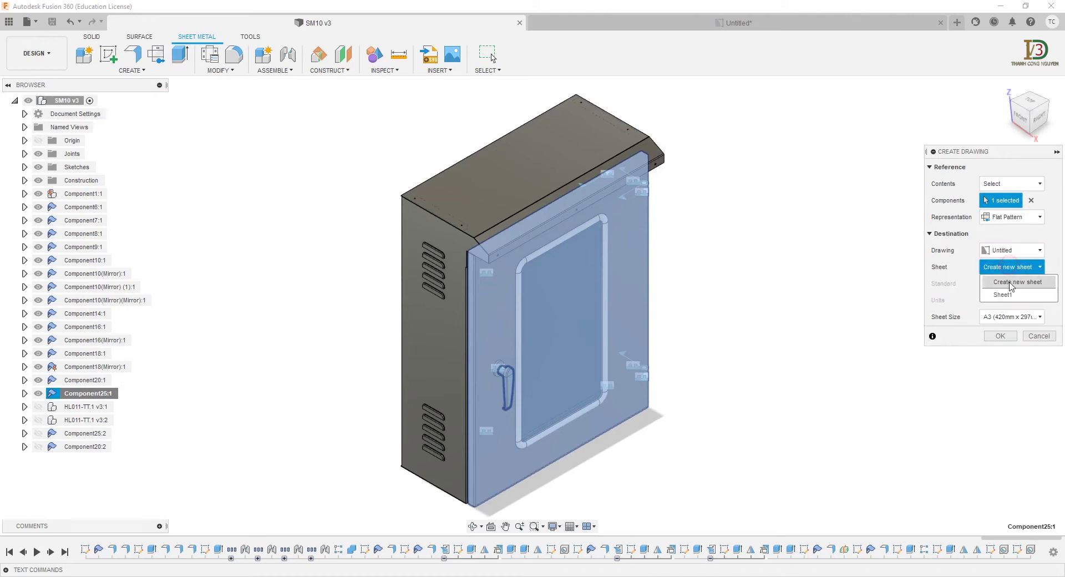
{"action": "left_click", "coordinate": [1010, 293]}
{"action": "left_click", "coordinate": [1003, 336]}
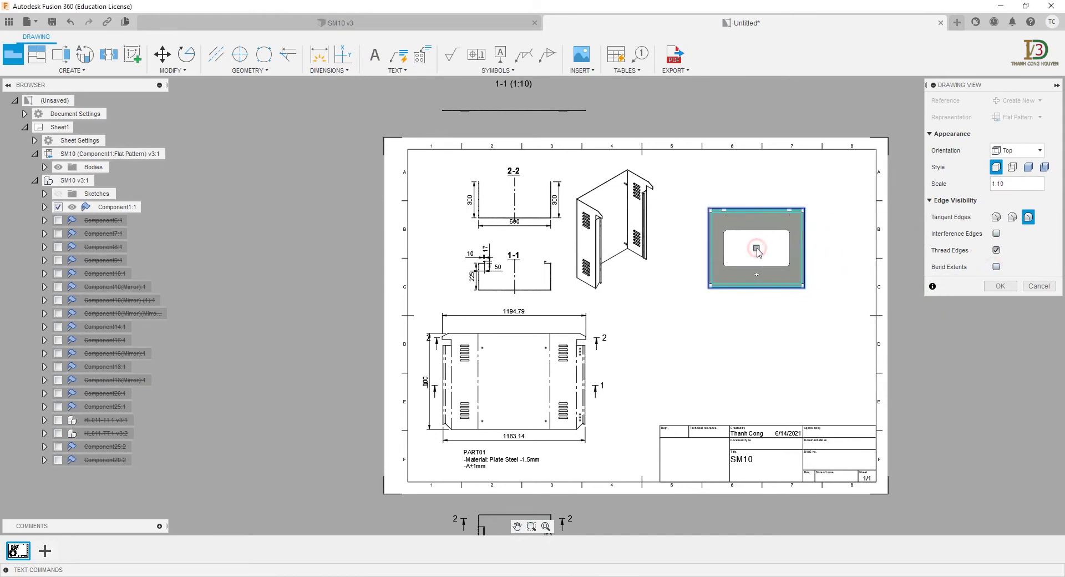
Step: Place the door flat-pattern view and rotate it 90° about a base point
{"action": "left_click", "coordinate": [997, 286]}
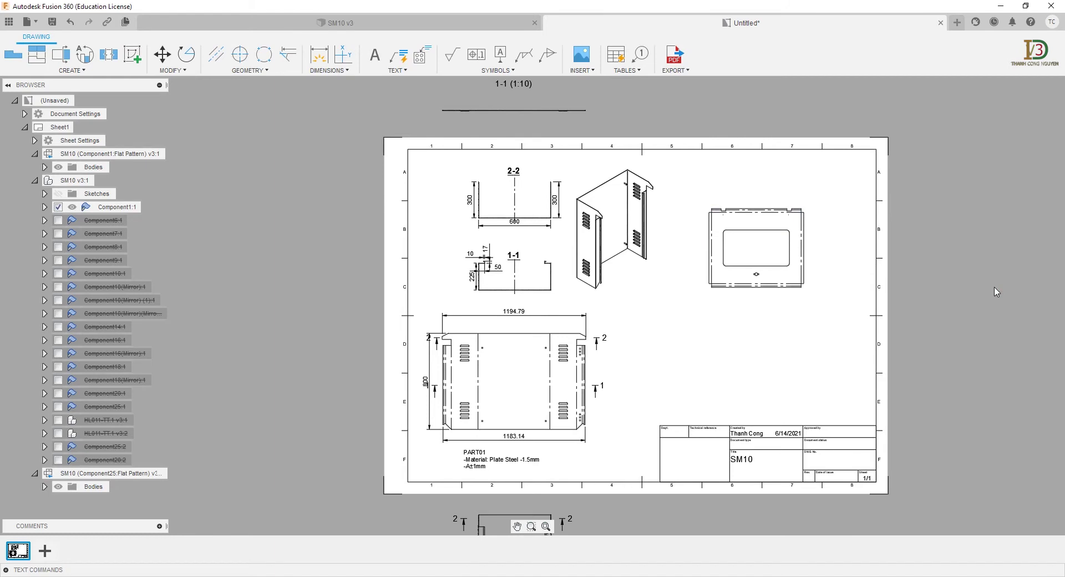
{"action": "left_click", "coordinate": [185, 55]}
{"action": "left_click", "coordinate": [771, 232]}
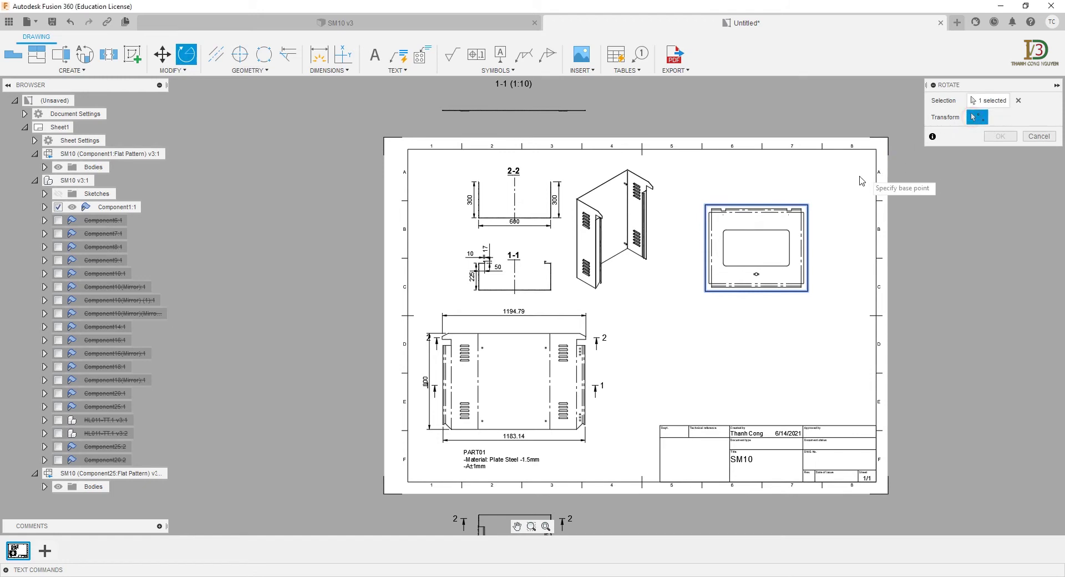
{"action": "left_click", "coordinate": [790, 215]}
{"action": "type", "text": "-90"}
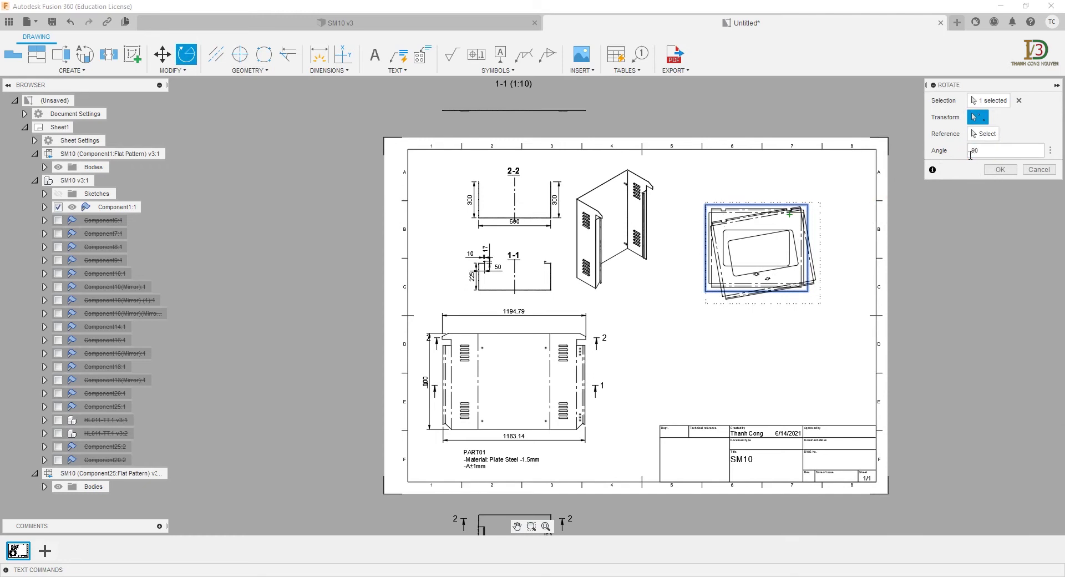
{"action": "key", "text": "Return"}
Step: Move the rotated door view lower on the sheet and return to the SM10 v3 design
{"action": "left_click", "coordinate": [766, 238]}
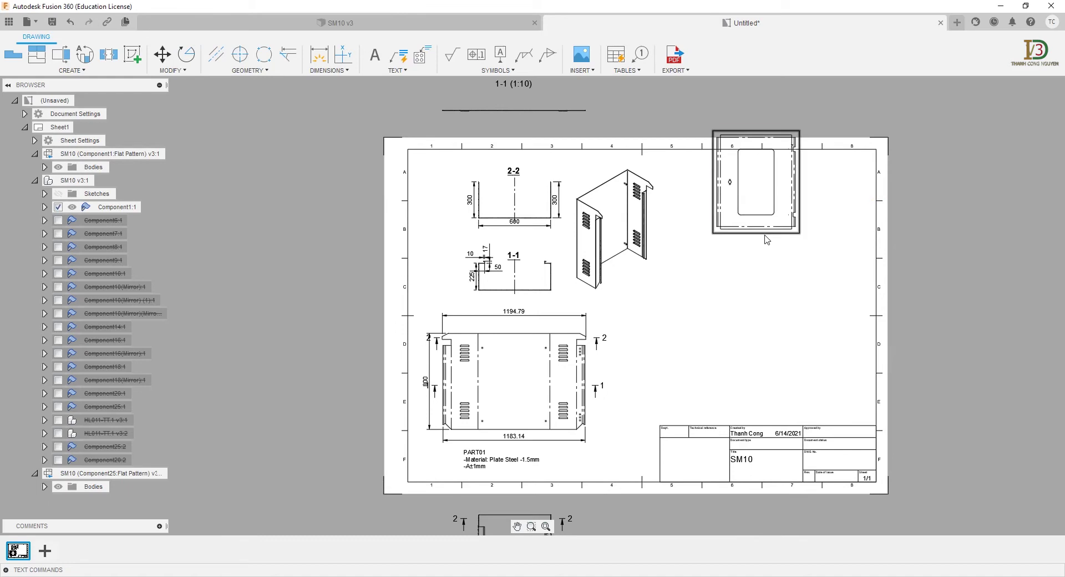
{"action": "key", "text": "m"}
{"action": "left_click", "coordinate": [766, 240]}
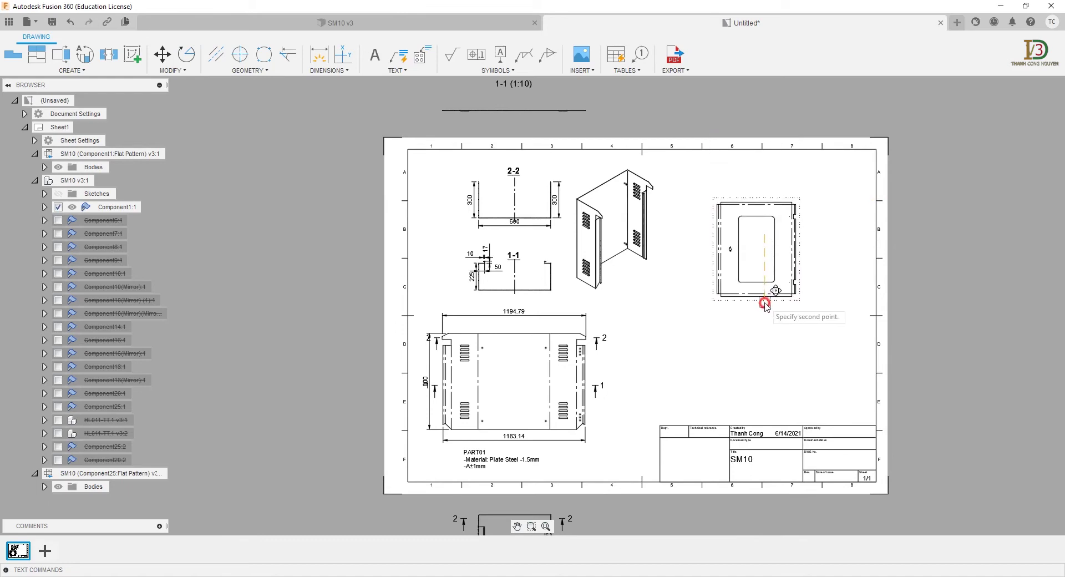
{"action": "left_click", "coordinate": [765, 305]}
{"action": "left_click", "coordinate": [448, 26]}
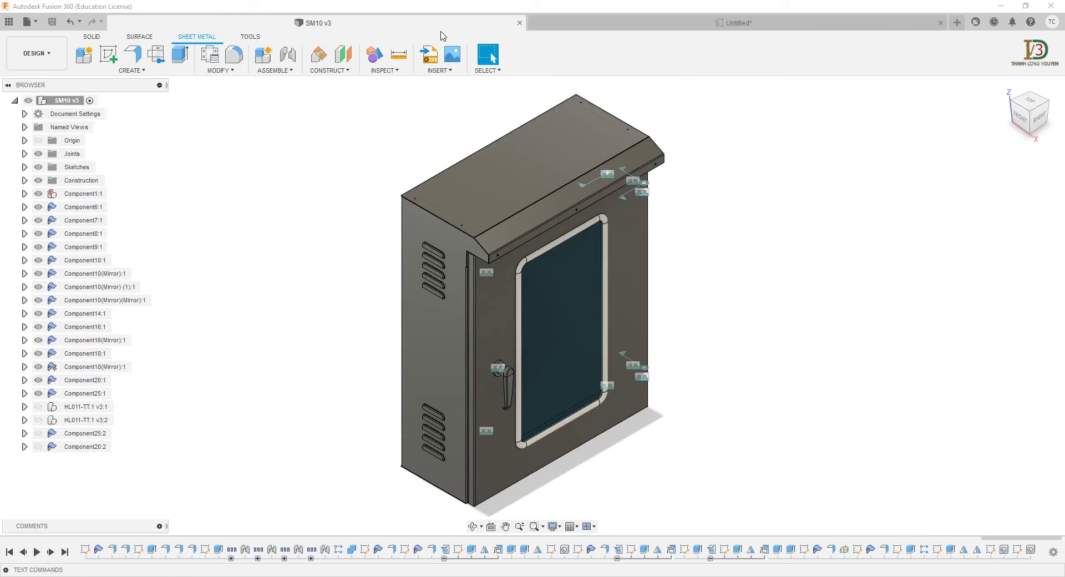
Step: Create a drawing of Component25:1 into Sheet1 of the existing Untitled drawing
{"action": "left_click", "coordinate": [100, 394]}
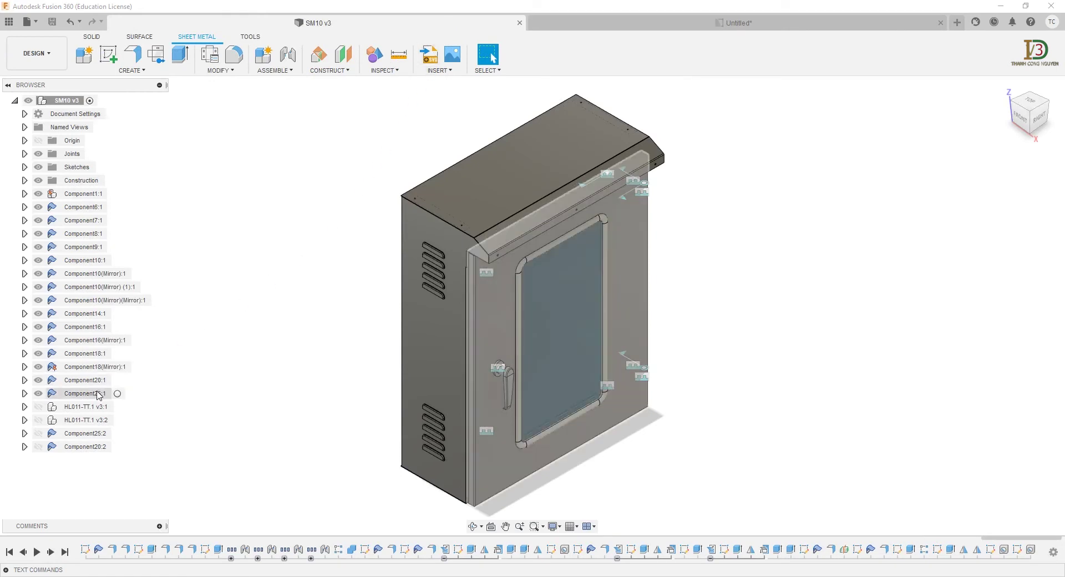
{"action": "right_click", "coordinate": [99, 394]}
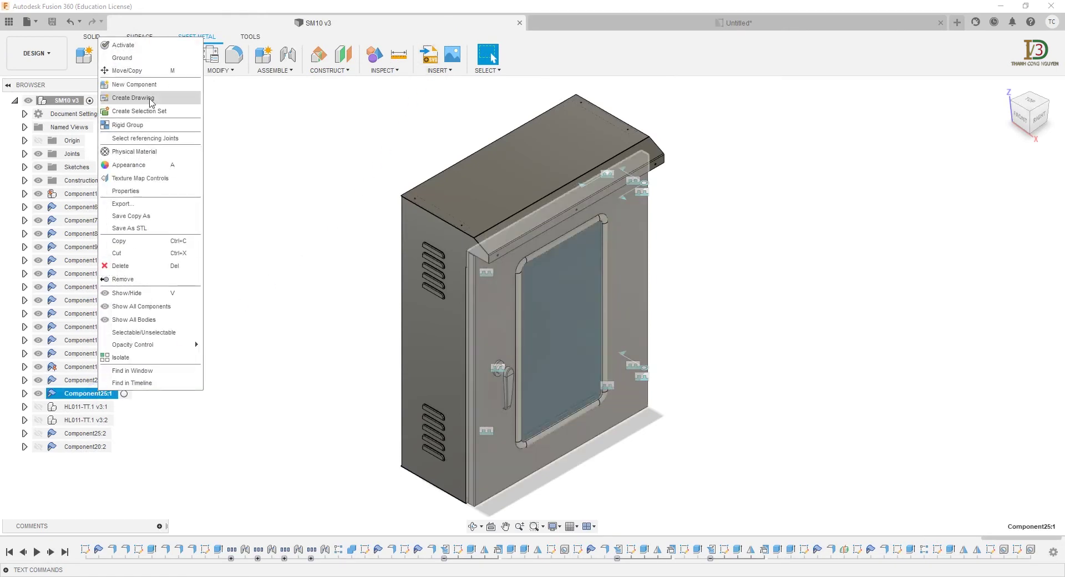
{"action": "left_click", "coordinate": [149, 98]}
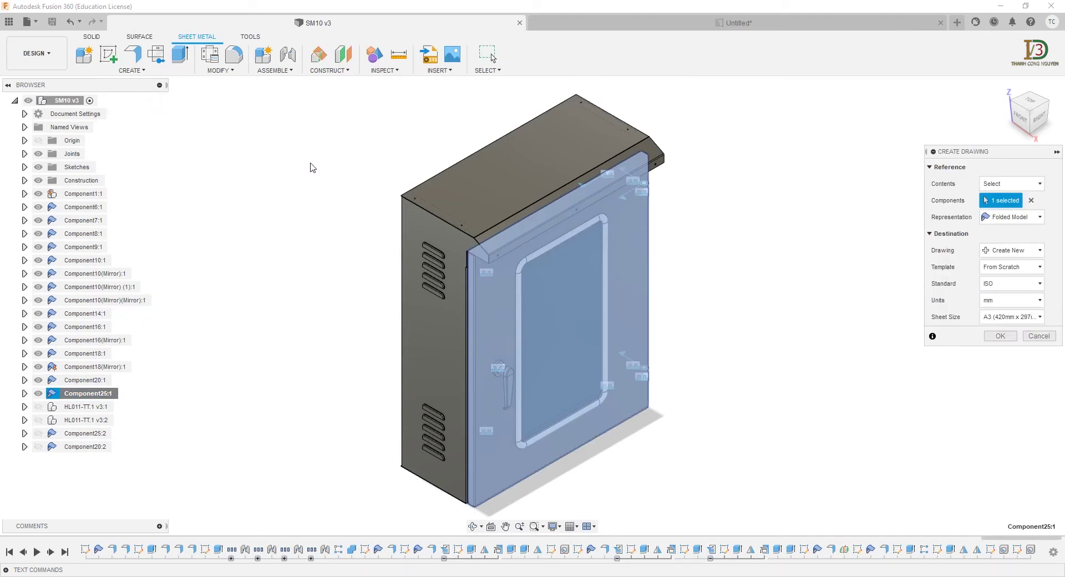
{"action": "left_click", "coordinate": [985, 254]}
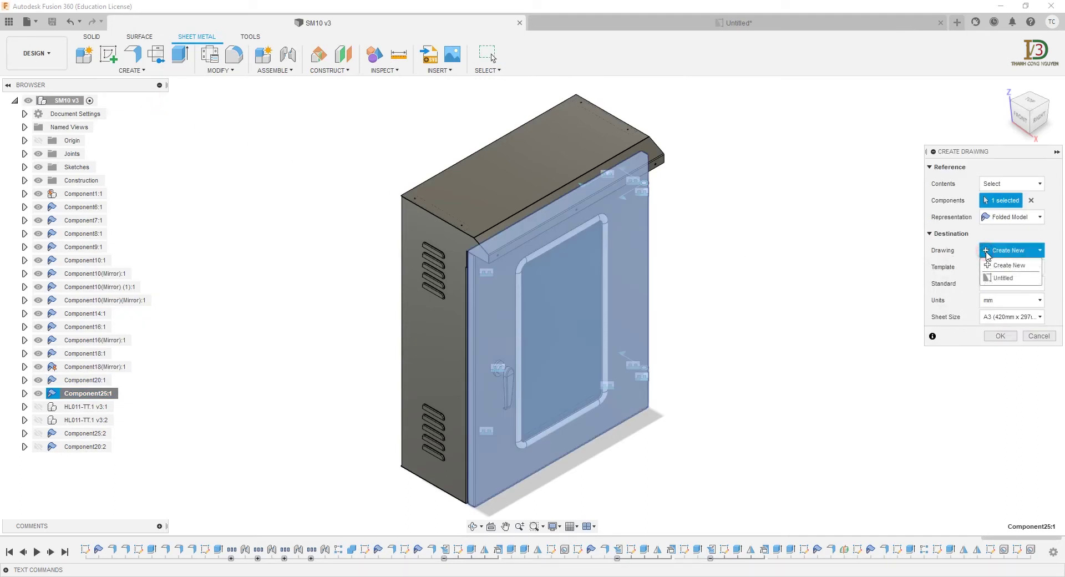
{"action": "left_click", "coordinate": [1003, 278]}
{"action": "left_click", "coordinate": [1001, 268]}
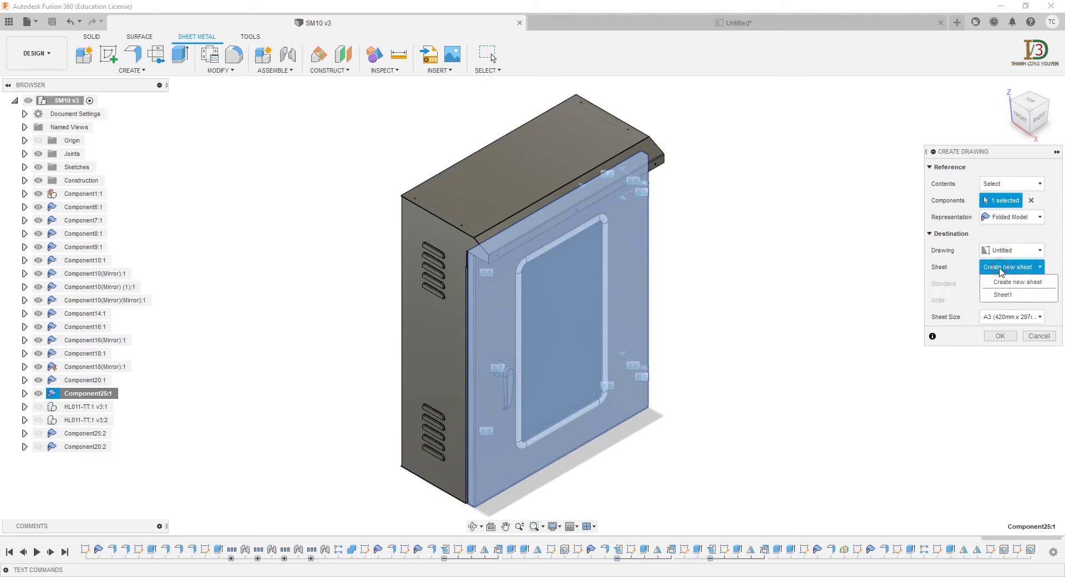
{"action": "left_click", "coordinate": [1004, 293]}
{"action": "left_click", "coordinate": [1005, 335]}
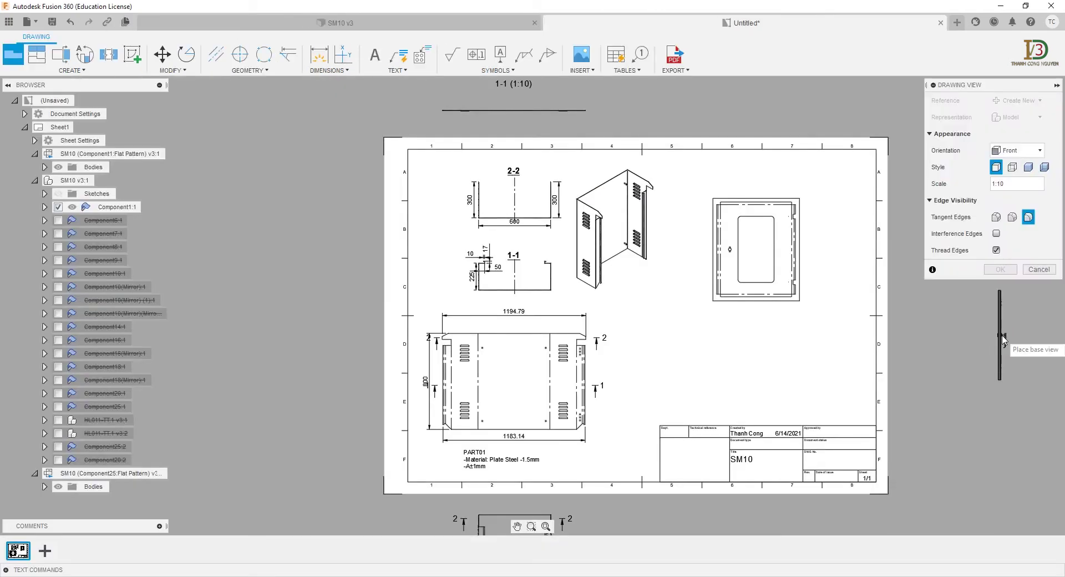
Step: Place a Right-orientation base view of the door below the sheet
{"action": "left_click", "coordinate": [1015, 150]}
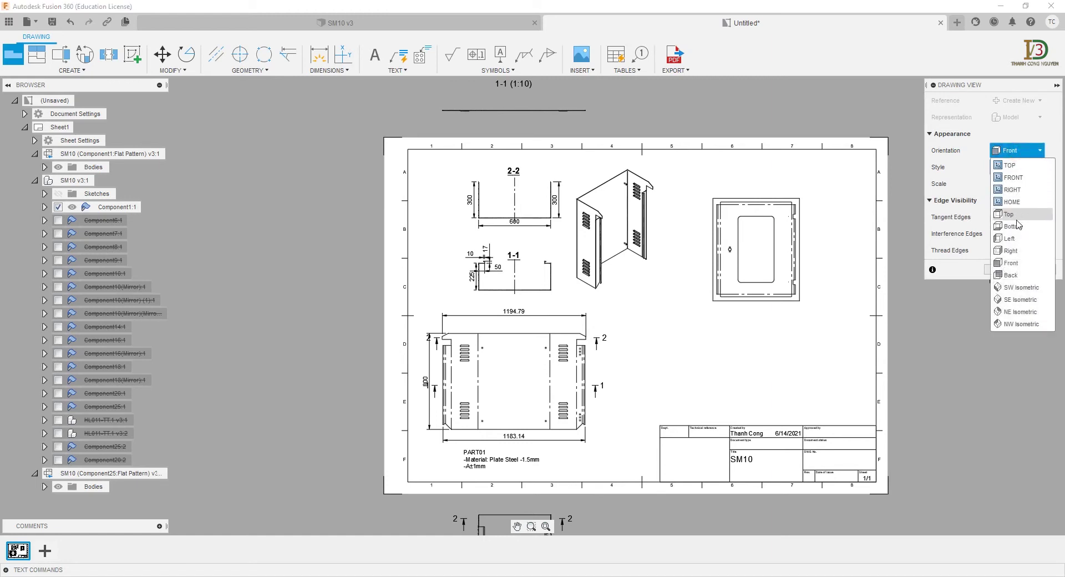
{"action": "left_click", "coordinate": [1017, 244]}
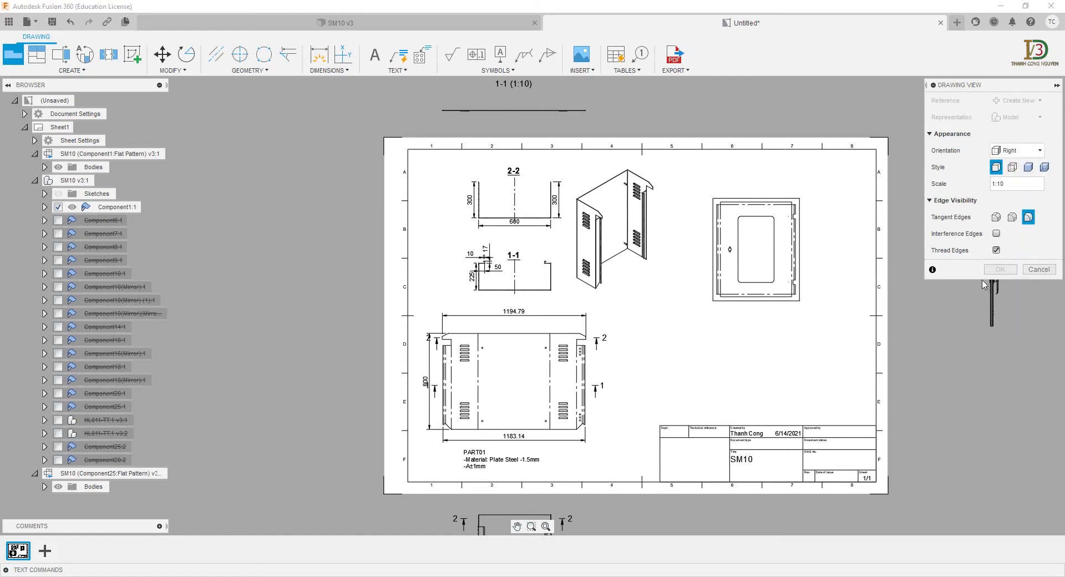
{"action": "middle_click_drag", "start_coordinate": [803, 483], "coordinate": [773, 392]}
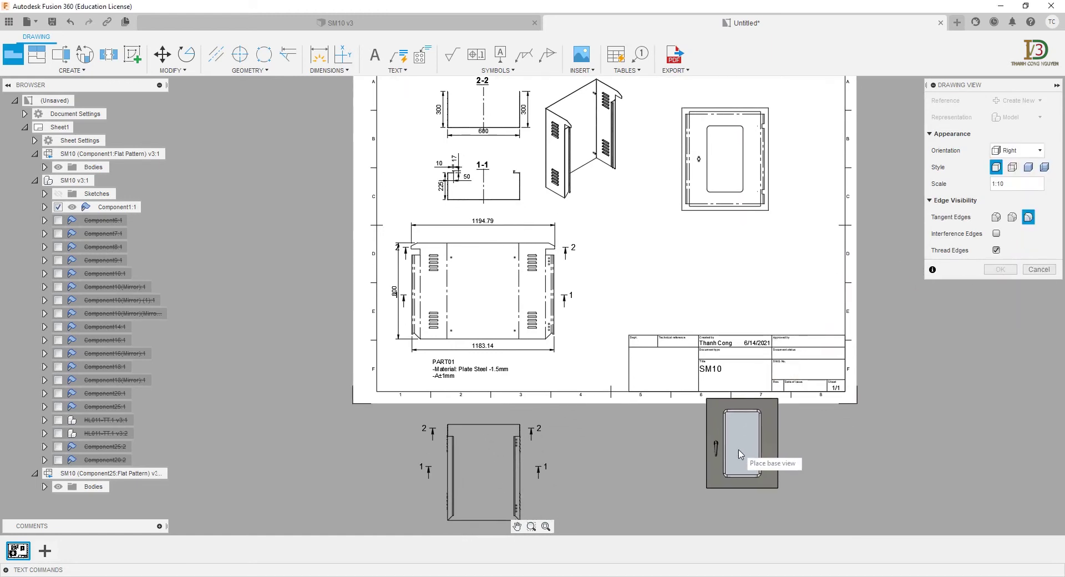
{"action": "left_click", "coordinate": [735, 461]}
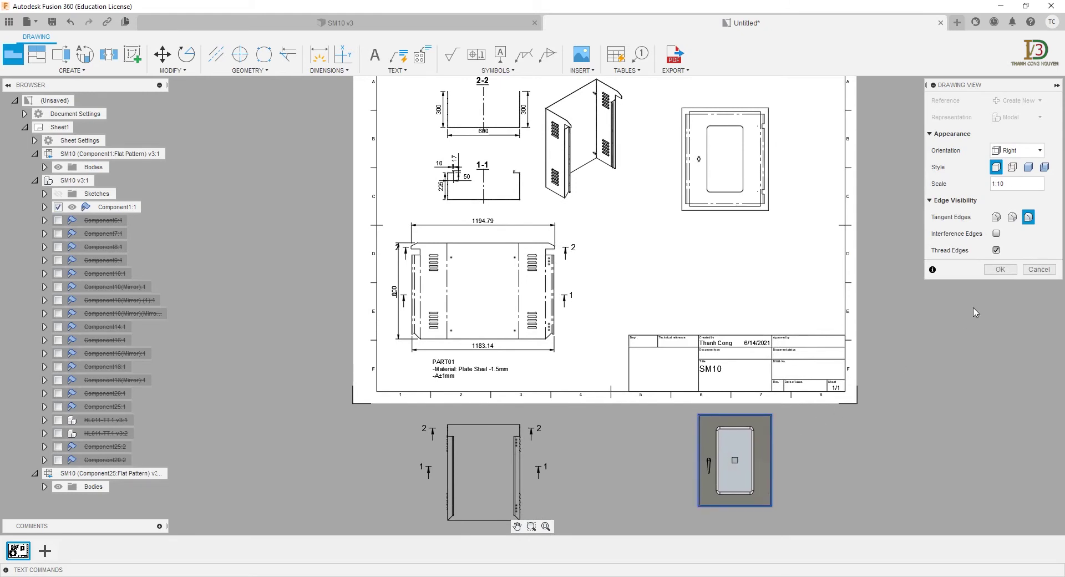
{"action": "left_click", "coordinate": [1000, 269]}
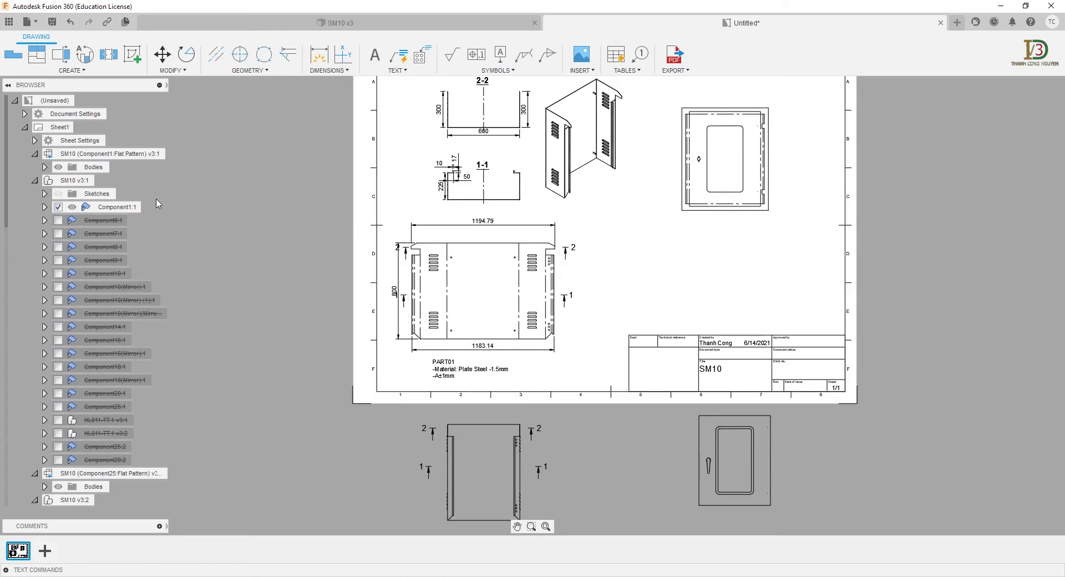
Step: Hide HL011.2, the MS308-TT handle, Component31 and Component32 under Component25:1
{"action": "left_click", "coordinate": [35, 180]}
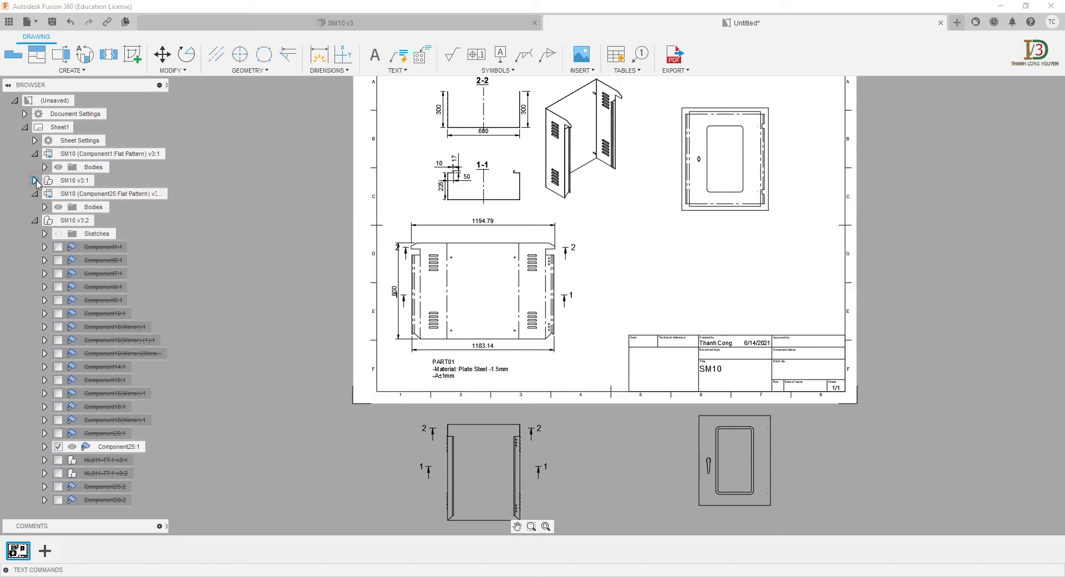
{"action": "left_click", "coordinate": [45, 446]}
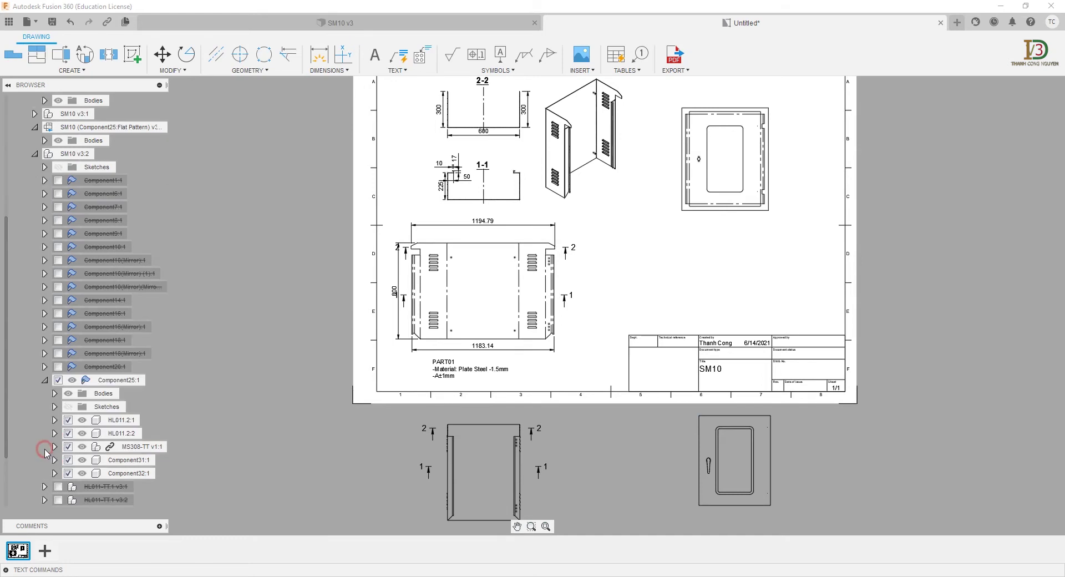
{"action": "left_click", "coordinate": [82, 433]}
{"action": "left_click", "coordinate": [82, 446]}
{"action": "left_click", "coordinate": [82, 460]}
{"action": "left_click", "coordinate": [83, 473]}
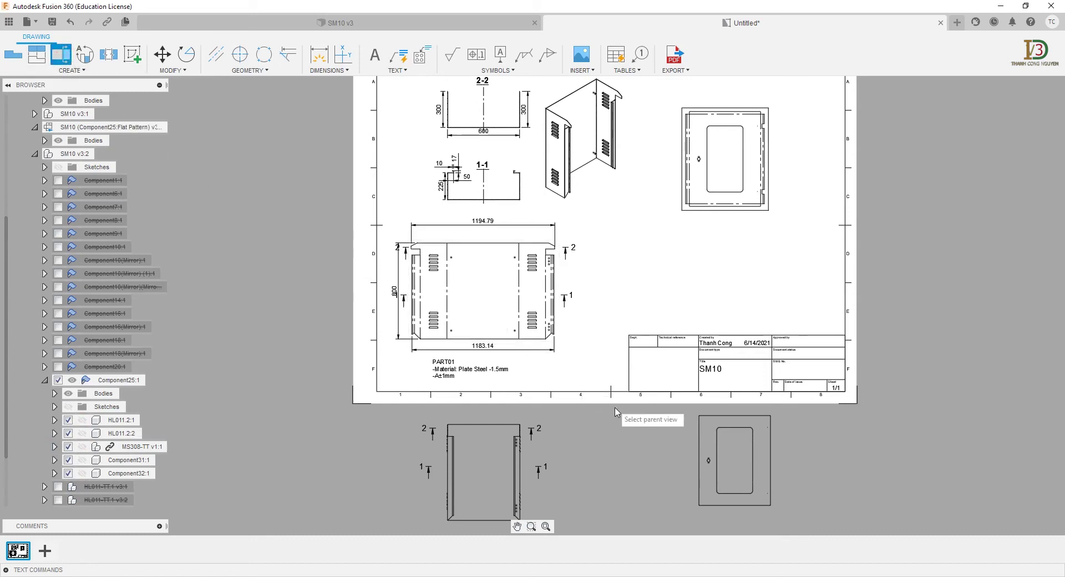
Step: Draw the A-A section line horizontally across the door view
{"action": "scroll", "coordinate": [653, 427], "scroll_direction": "up", "scroll_amount": 3}
{"action": "middle_click_drag", "start_coordinate": [677, 439], "coordinate": [635, 389]}
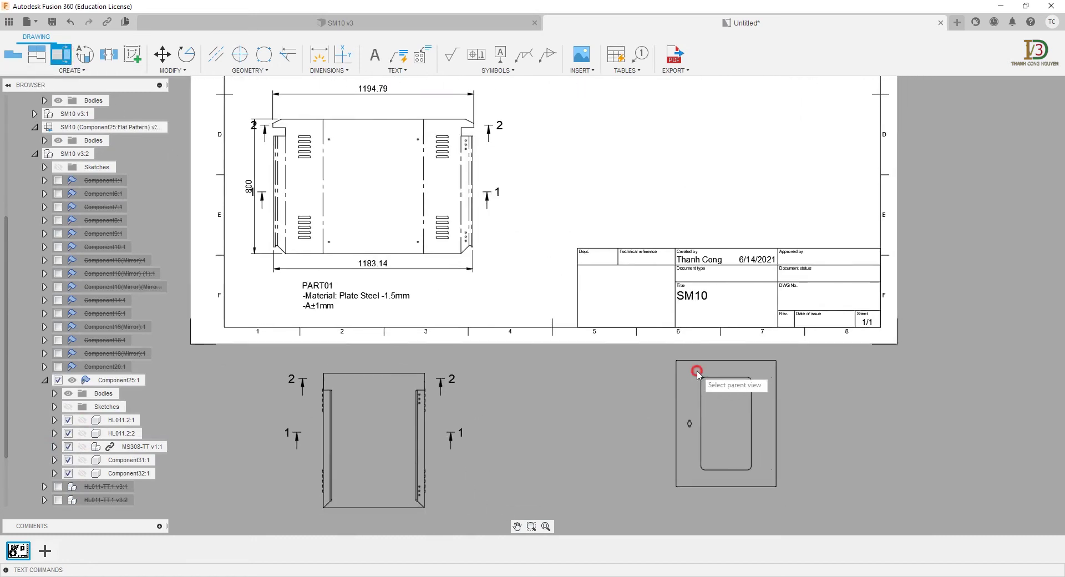
{"action": "left_click", "coordinate": [693, 370]}
{"action": "left_click", "coordinate": [660, 371]}
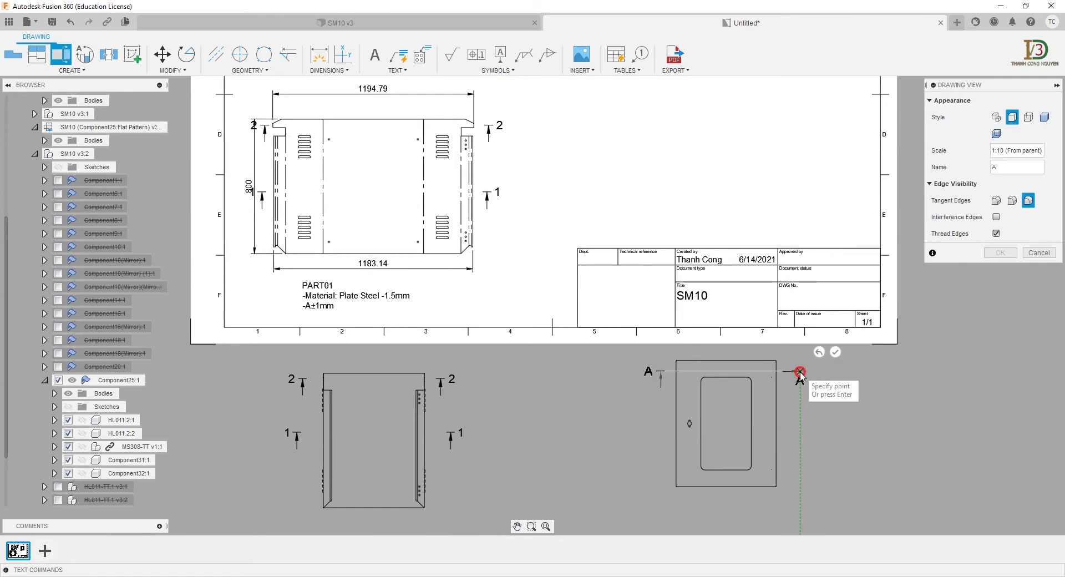
{"action": "right_click", "coordinate": [799, 373]}
{"action": "left_click", "coordinate": [846, 371]}
Step: Place section A-A near the sheet's top with Slice depth
{"action": "scroll", "coordinate": [815, 333], "scroll_direction": "down", "scroll_amount": 1}
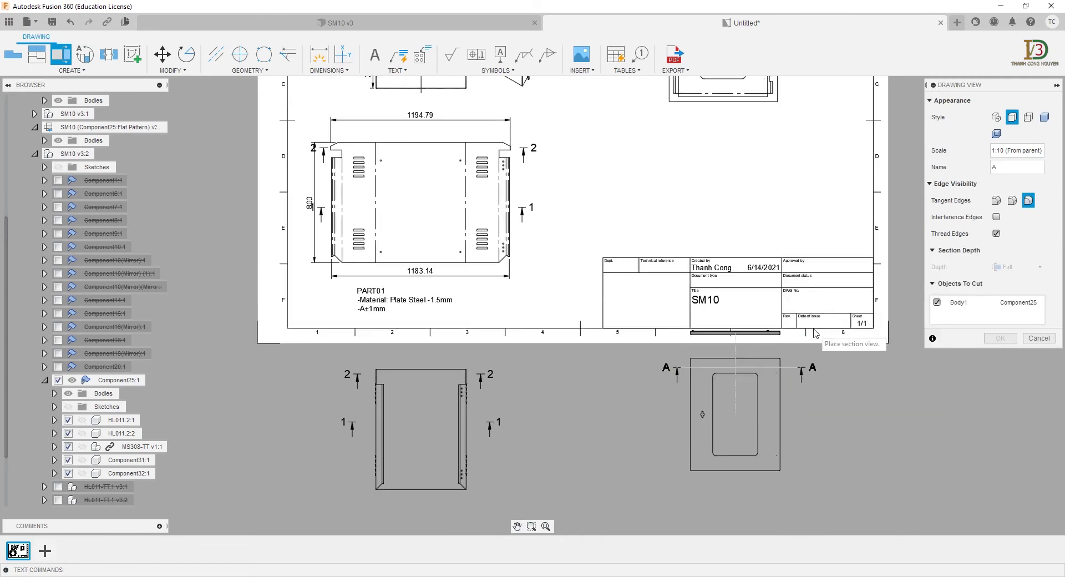
{"action": "scroll", "coordinate": [815, 332], "scroll_direction": "down", "scroll_amount": 1}
{"action": "middle_click_drag", "start_coordinate": [777, 83], "coordinate": [787, 256]}
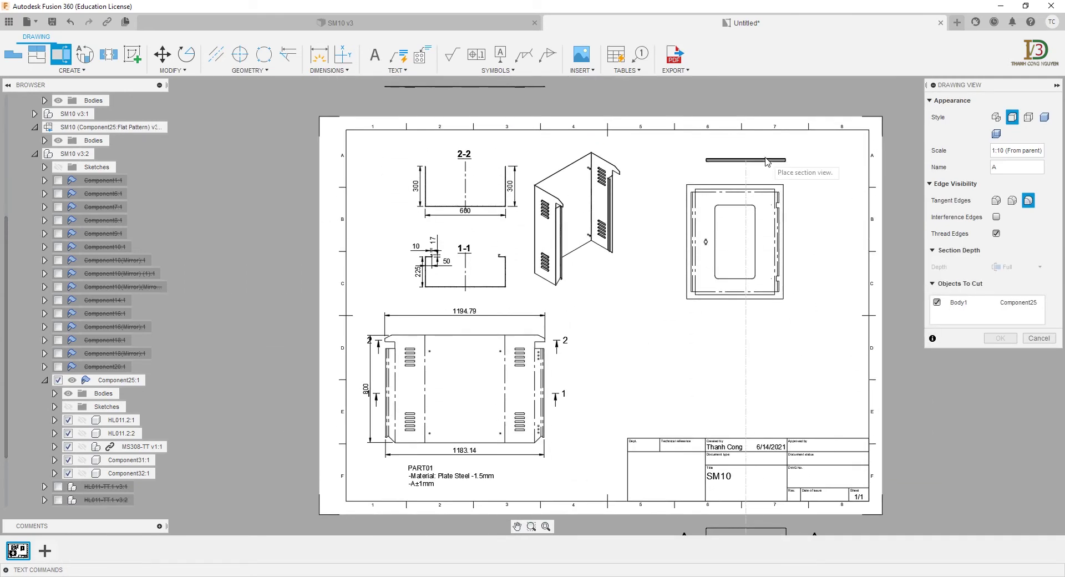
{"action": "left_click", "coordinate": [766, 161]}
{"action": "left_click", "coordinate": [1017, 267]}
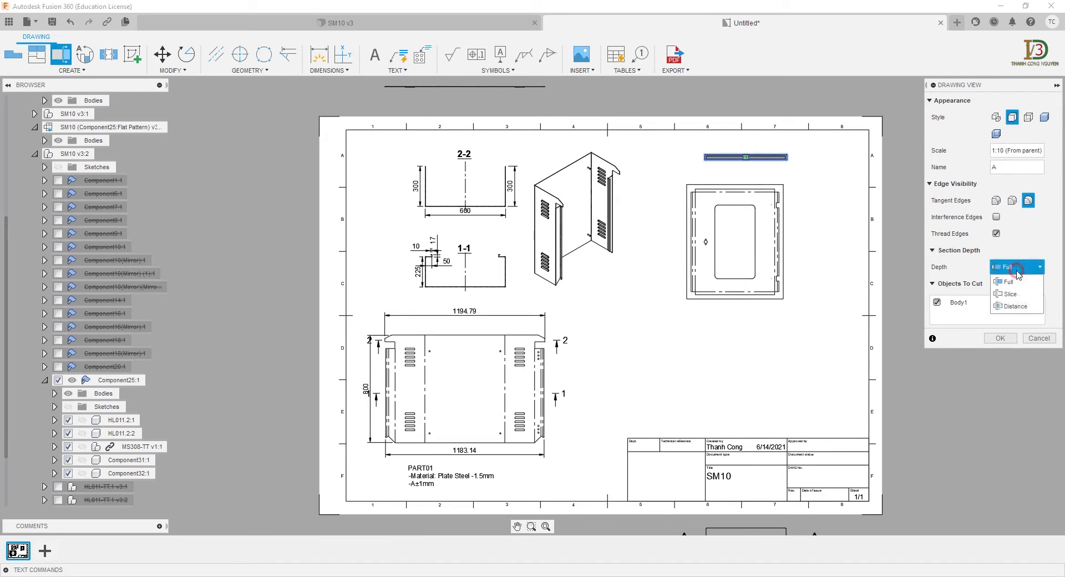
{"action": "left_click", "coordinate": [1017, 293]}
{"action": "left_click", "coordinate": [1002, 338]}
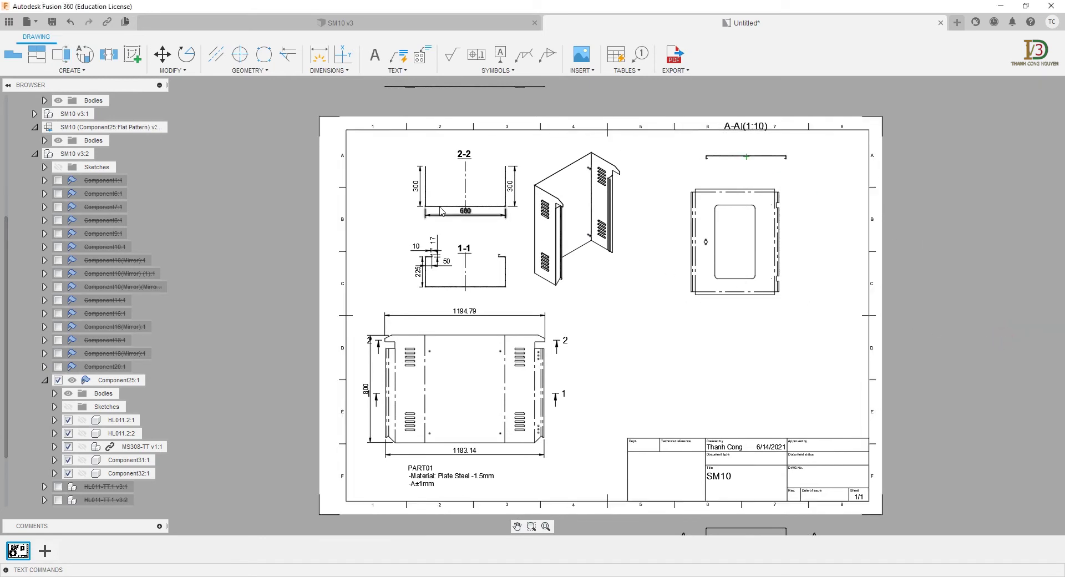
Step: Draw section line B-B vertically through the door view, from its top edge to below it
{"action": "left_click", "coordinate": [67, 57]}
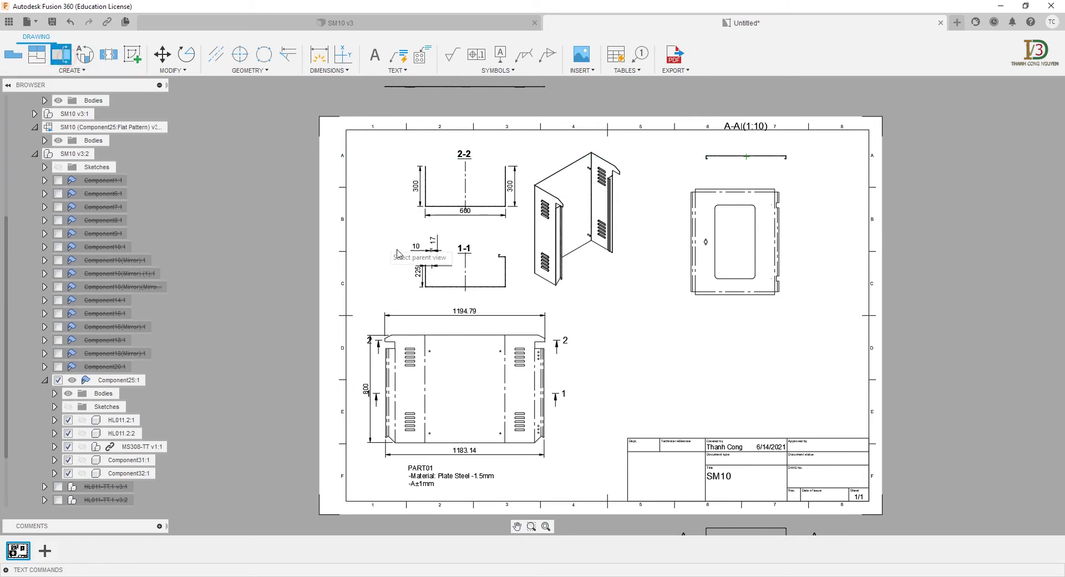
{"action": "scroll", "coordinate": [594, 302], "scroll_direction": "down", "scroll_amount": 3}
{"action": "middle_click_drag", "start_coordinate": [594, 302], "coordinate": [578, 287]}
{"action": "scroll", "coordinate": [577, 287], "scroll_direction": "up", "scroll_amount": 1}
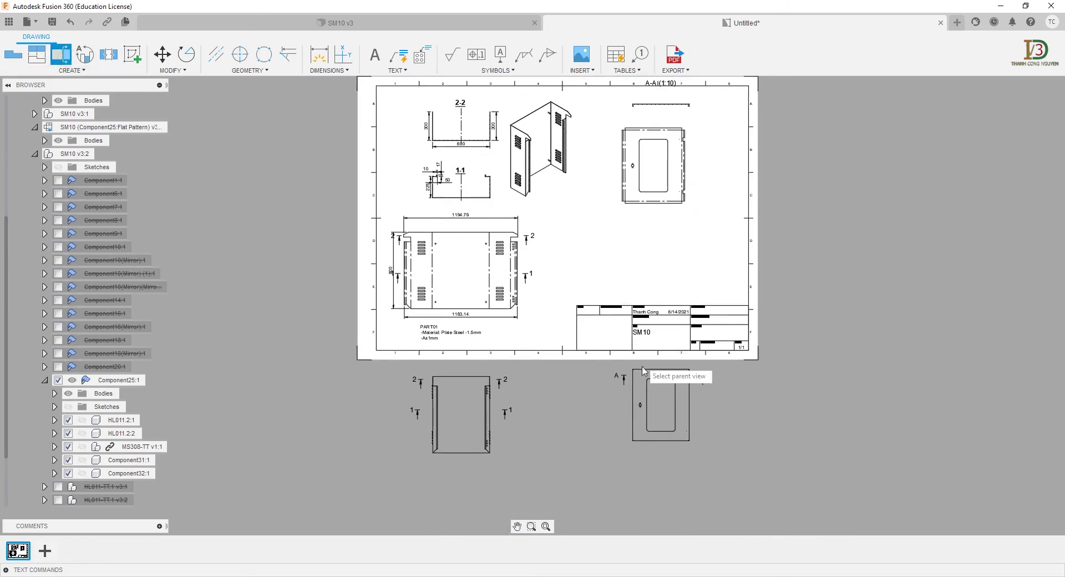
{"action": "scroll", "coordinate": [618, 404], "scroll_direction": "up", "scroll_amount": 1}
{"action": "scroll", "coordinate": [670, 409], "scroll_direction": "up", "scroll_amount": 2}
{"action": "scroll", "coordinate": [702, 391], "scroll_direction": "up", "scroll_amount": 2}
{"action": "left_click", "coordinate": [701, 391]}
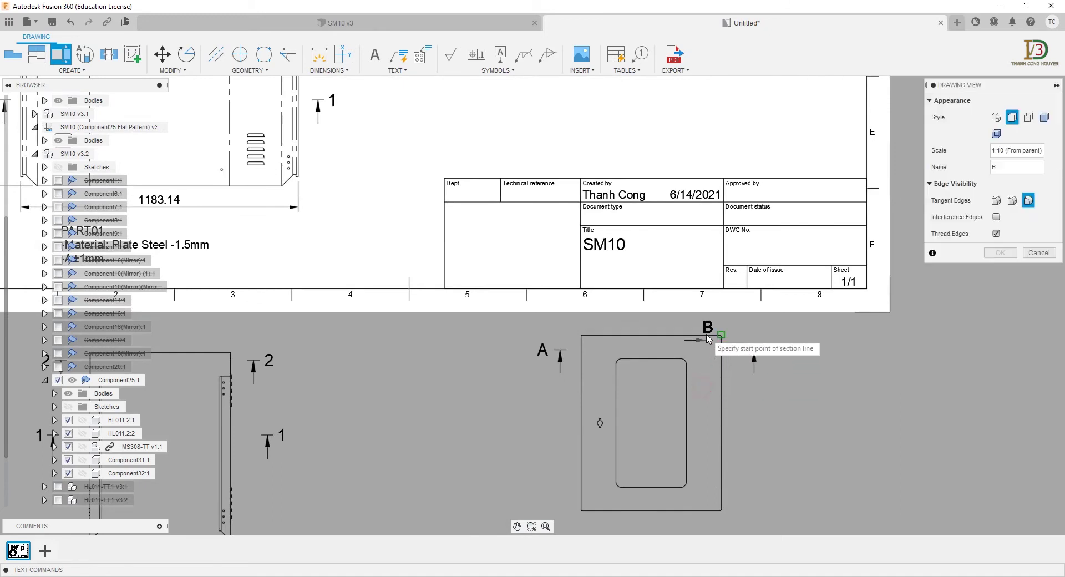
{"action": "left_click", "coordinate": [704, 324]}
{"action": "middle_click_drag", "start_coordinate": [711, 439], "coordinate": [704, 358]}
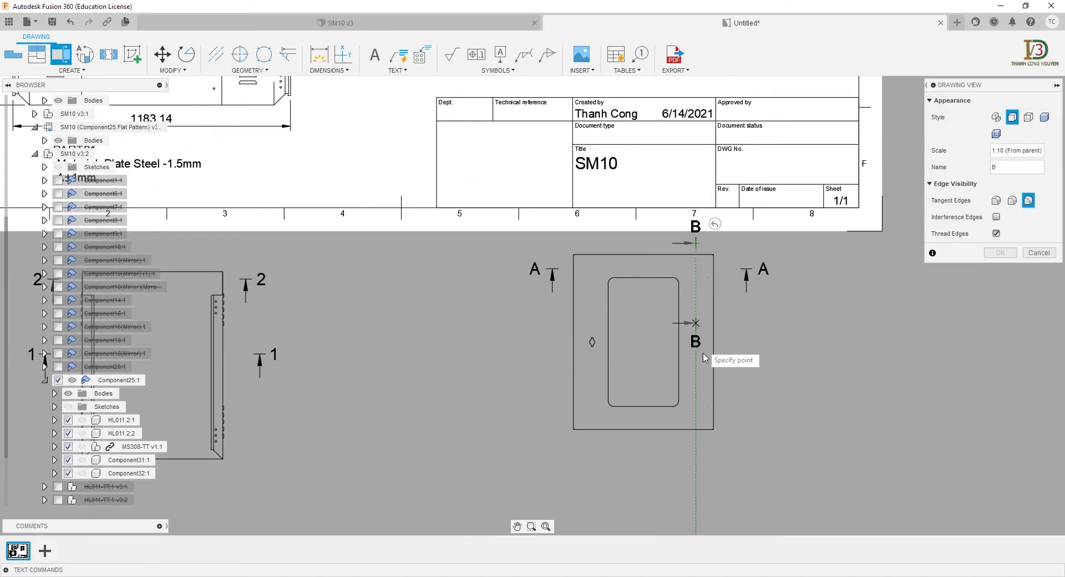
{"action": "left_click", "coordinate": [696, 446]}
{"action": "right_click", "coordinate": [704, 449]}
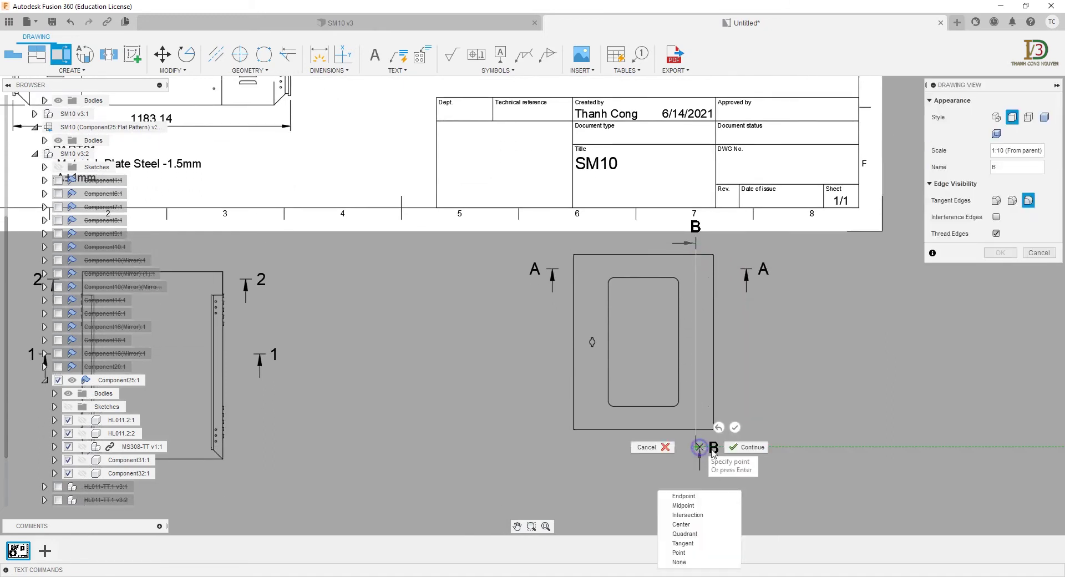
{"action": "left_click", "coordinate": [733, 447]}
Step: Place section B-B right of the door view with Slice depth
{"action": "left_click", "coordinate": [825, 430]}
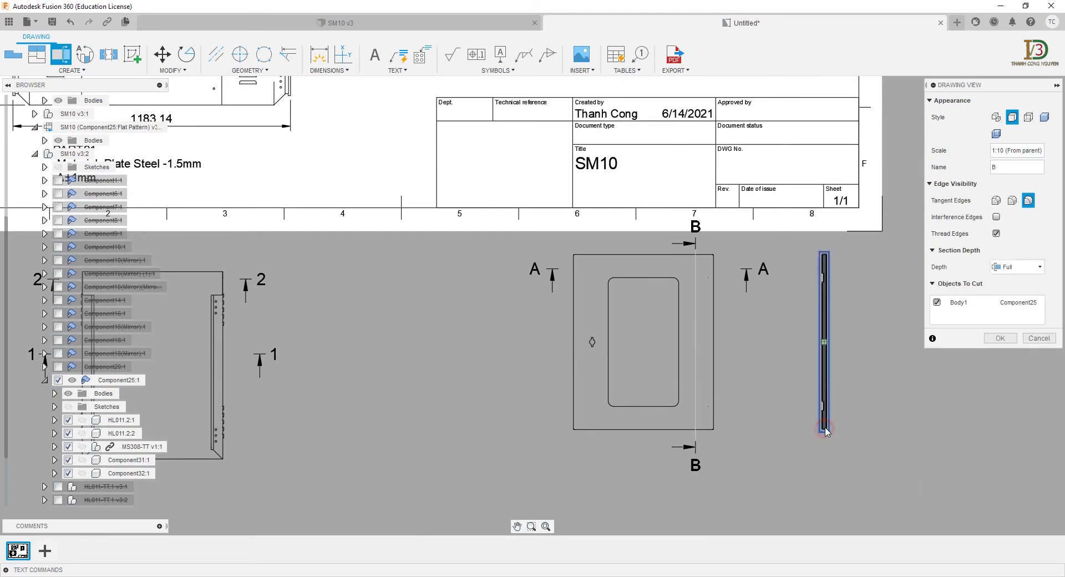
{"action": "left_click", "coordinate": [1011, 270]}
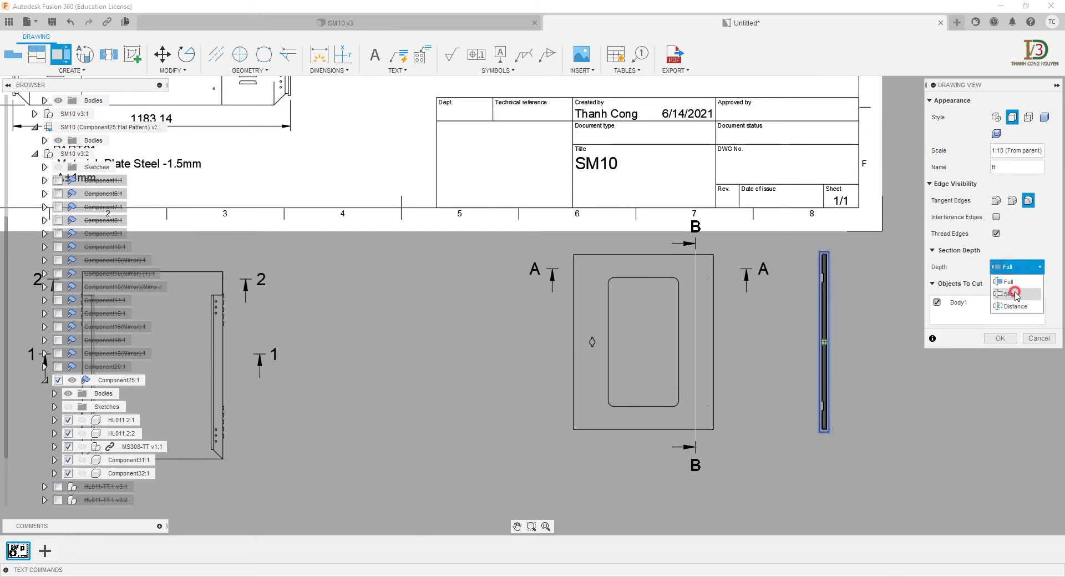
{"action": "left_click", "coordinate": [1013, 293]}
{"action": "left_click", "coordinate": [1001, 338]}
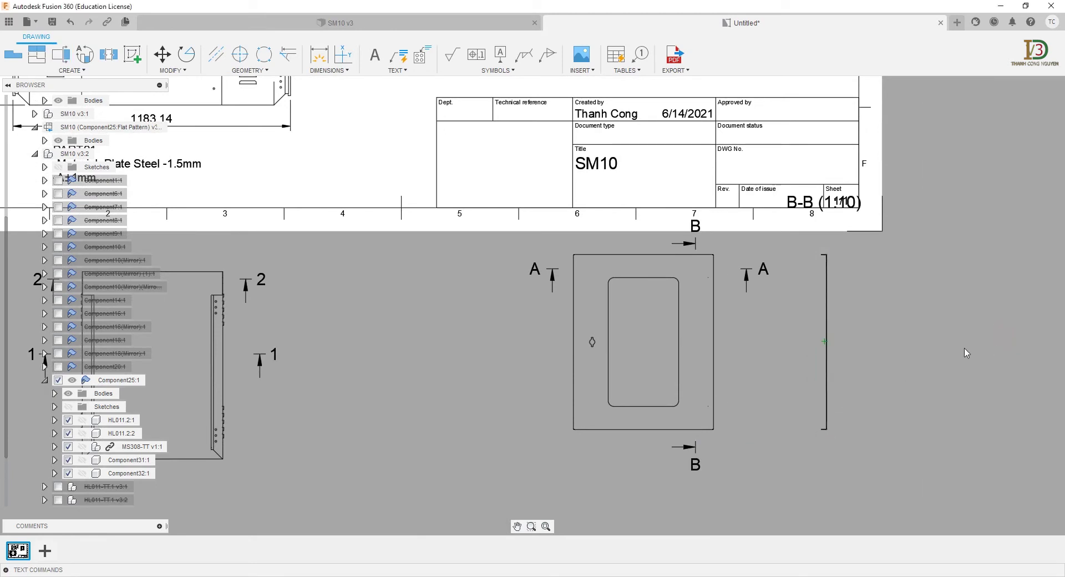
Step: Pick up section B-B to move it onto the sheet's upper area
{"action": "scroll", "coordinate": [886, 349], "scroll_direction": "down", "scroll_amount": 2}
{"action": "scroll", "coordinate": [887, 350], "scroll_direction": "down", "scroll_amount": 2}
{"action": "scroll", "coordinate": [886, 341], "scroll_direction": "down", "scroll_amount": 2}
{"action": "mouse_move", "coordinate": [886, 337]}
{"action": "middle_mouse_down"}
{"action": "mouse_move", "coordinate": [861, 305]}
{"action": "mouse_move", "coordinate": [840, 426]}
{"action": "middle_mouse_up"}
{"action": "left_click", "coordinate": [826, 414]}
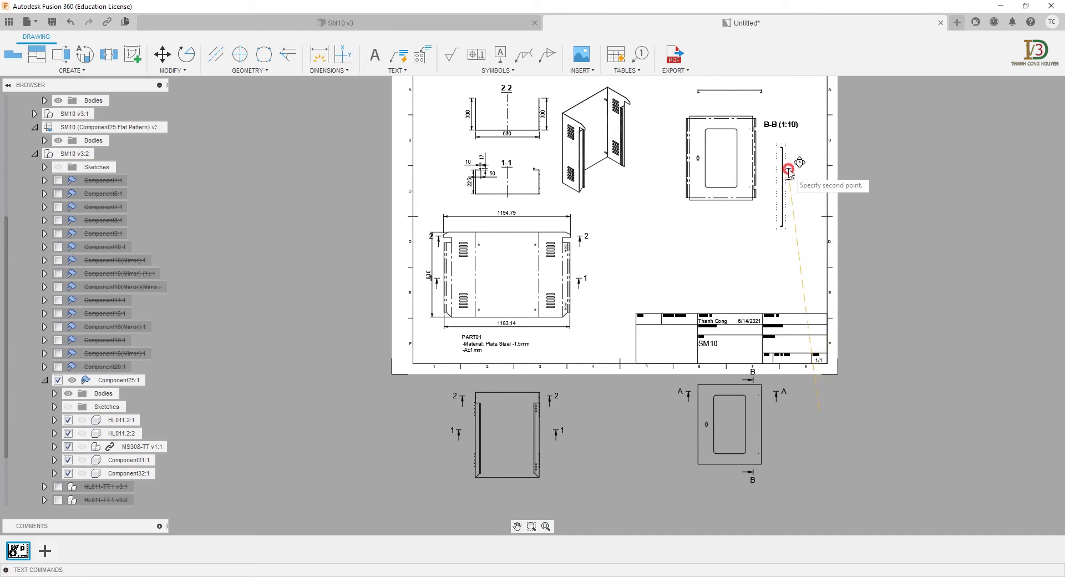
Step: Drop section B-B beside the enclosure front view and move its label clear
{"action": "left_click", "coordinate": [792, 145]}
{"action": "scroll", "coordinate": [792, 145], "scroll_direction": "up", "scroll_amount": 3}
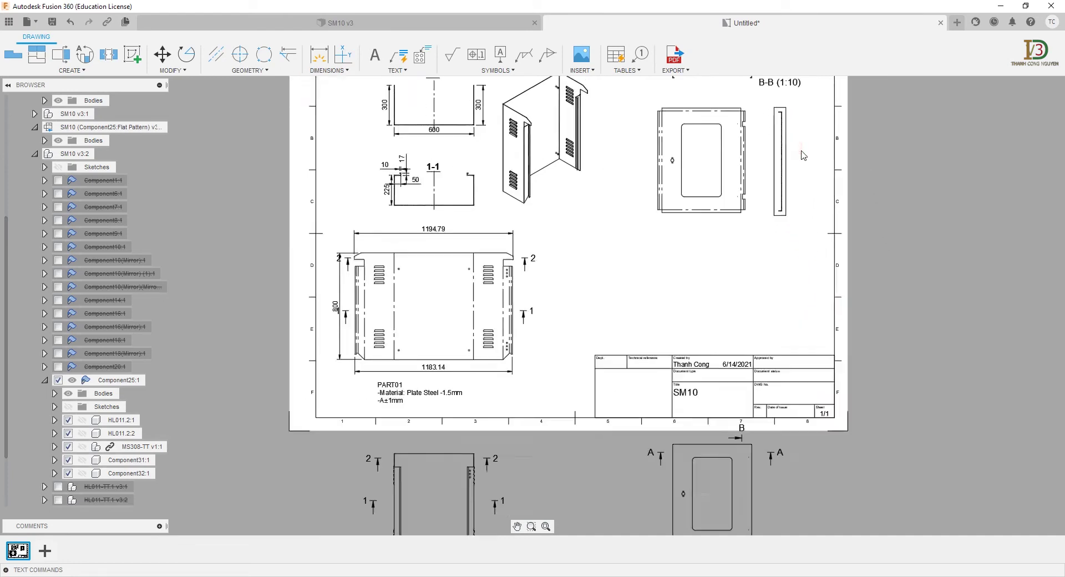
{"action": "middle_click_drag", "start_coordinate": [816, 155], "coordinate": [820, 285]}
{"action": "scroll", "coordinate": [820, 250], "scroll_direction": "up", "scroll_amount": 2}
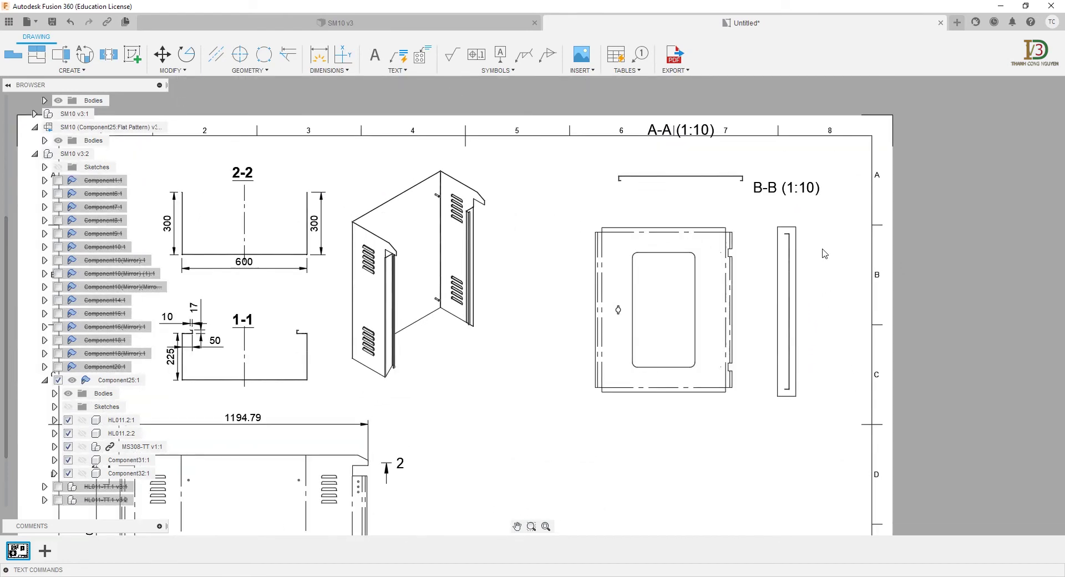
{"action": "left_click_drag", "start_coordinate": [813, 220], "coordinate": [945, 136]}
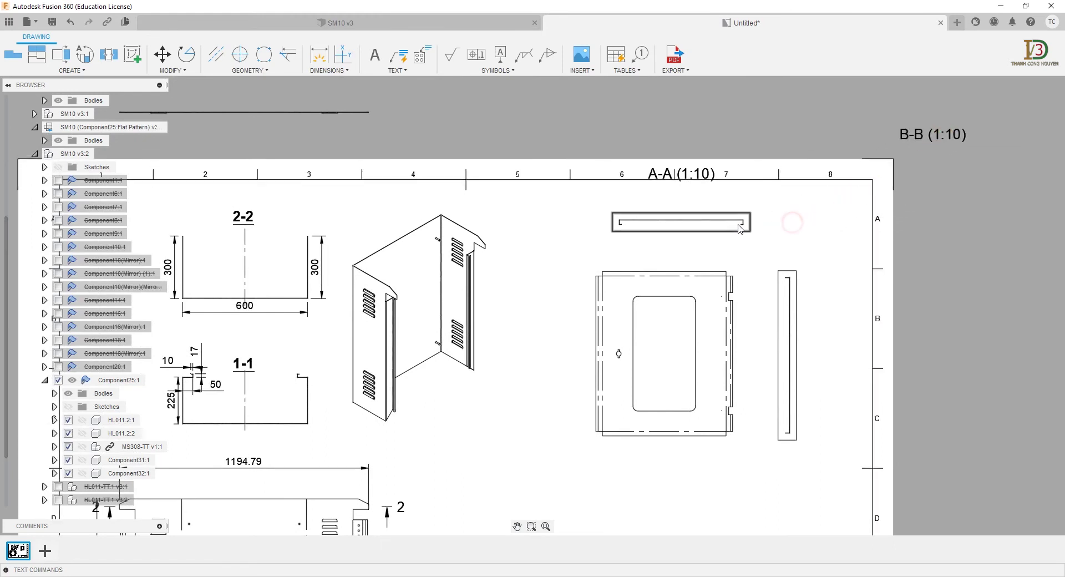
Step: Reposition section A-A without alignment and raise its A-A (1:10) label beside B-B
{"action": "left_click", "coordinate": [722, 229]}
{"action": "key", "text": "shift"}
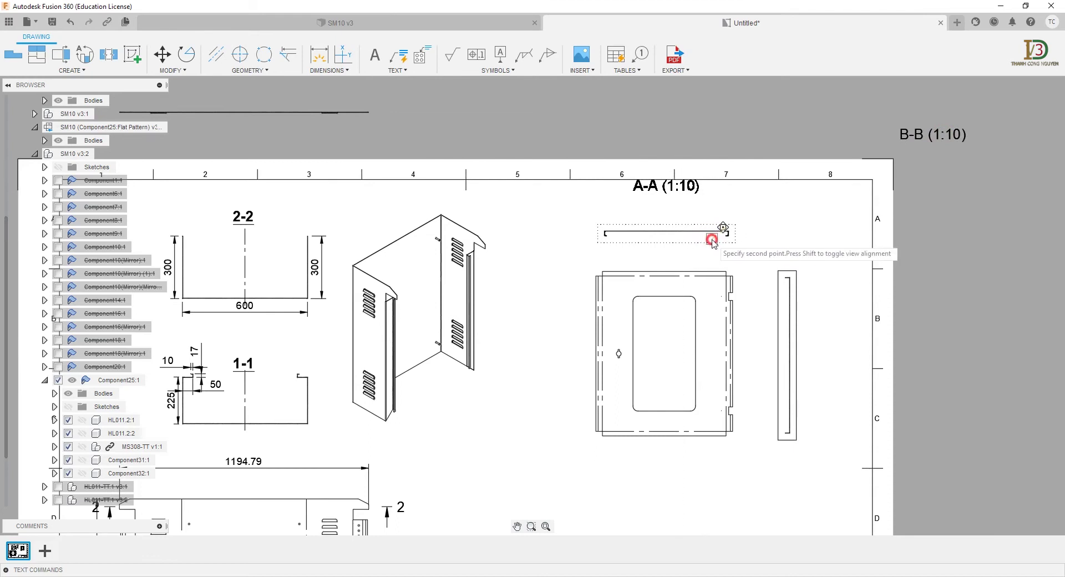
{"action": "left_click", "coordinate": [712, 241]}
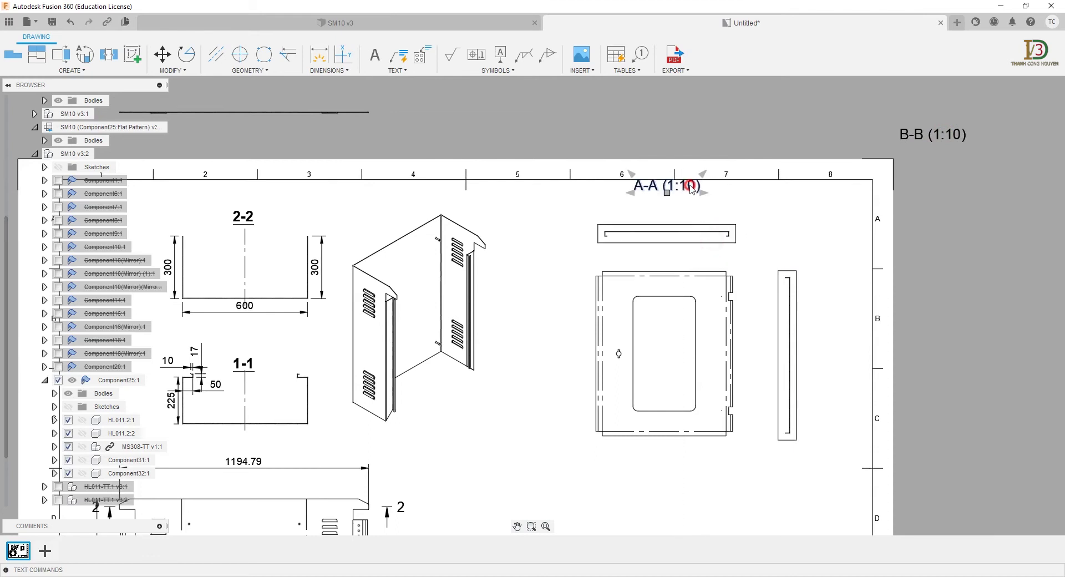
{"action": "left_click_drag", "start_coordinate": [690, 188], "coordinate": [695, 131]}
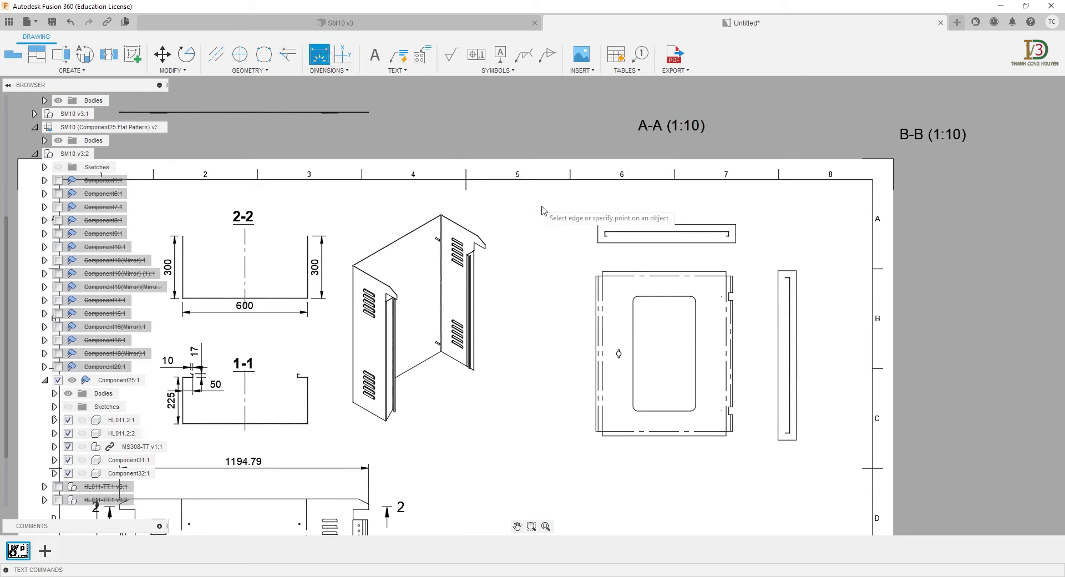
Step: Dimension the left end of section A-A's profile with the 23 height and 12 hook width
{"action": "scroll", "coordinate": [575, 237], "scroll_direction": "up", "scroll_amount": 2}
{"action": "scroll", "coordinate": [576, 238], "scroll_direction": "up", "scroll_amount": 3}
{"action": "scroll", "coordinate": [635, 269], "scroll_direction": "up", "scroll_amount": 2}
{"action": "scroll", "coordinate": [638, 269], "scroll_direction": "up", "scroll_amount": 2}
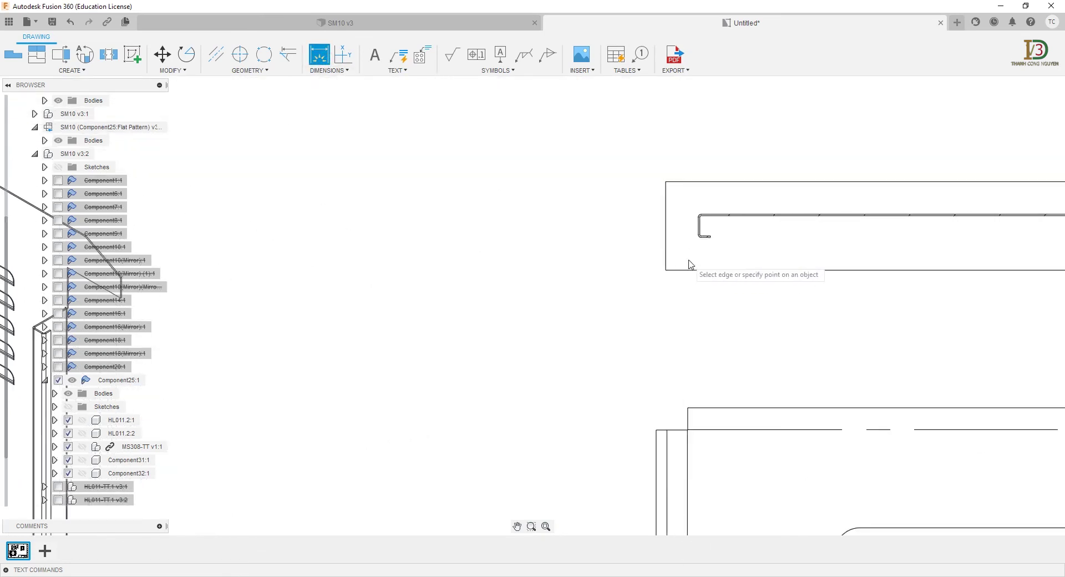
{"action": "scroll", "coordinate": [693, 266], "scroll_direction": "up", "scroll_amount": 2}
{"action": "scroll", "coordinate": [707, 239], "scroll_direction": "up", "scroll_amount": 2}
{"action": "scroll", "coordinate": [718, 211], "scroll_direction": "up", "scroll_amount": 2}
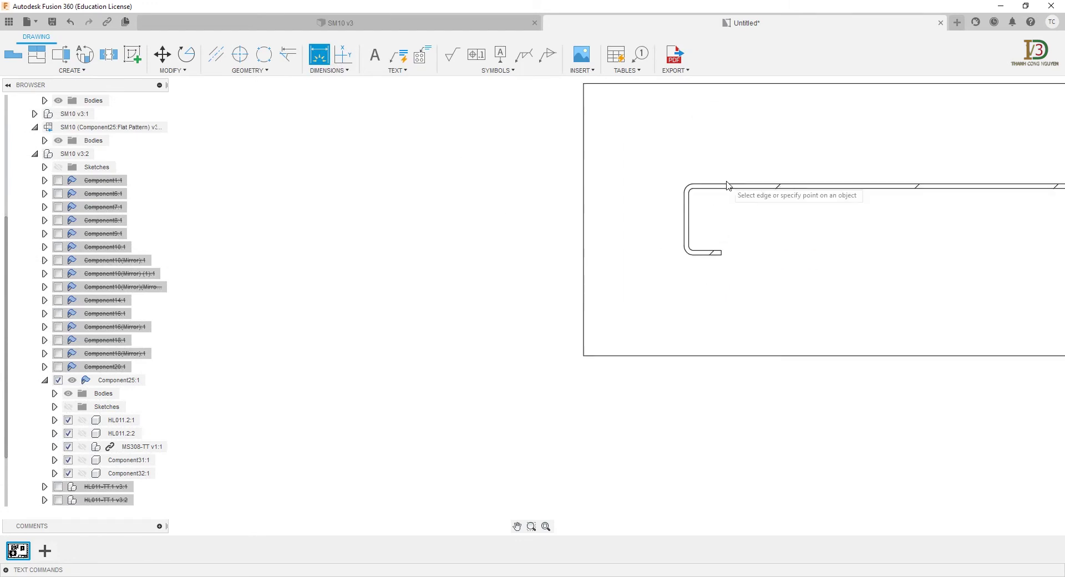
{"action": "left_click", "coordinate": [728, 185]}
{"action": "left_click", "coordinate": [708, 255]}
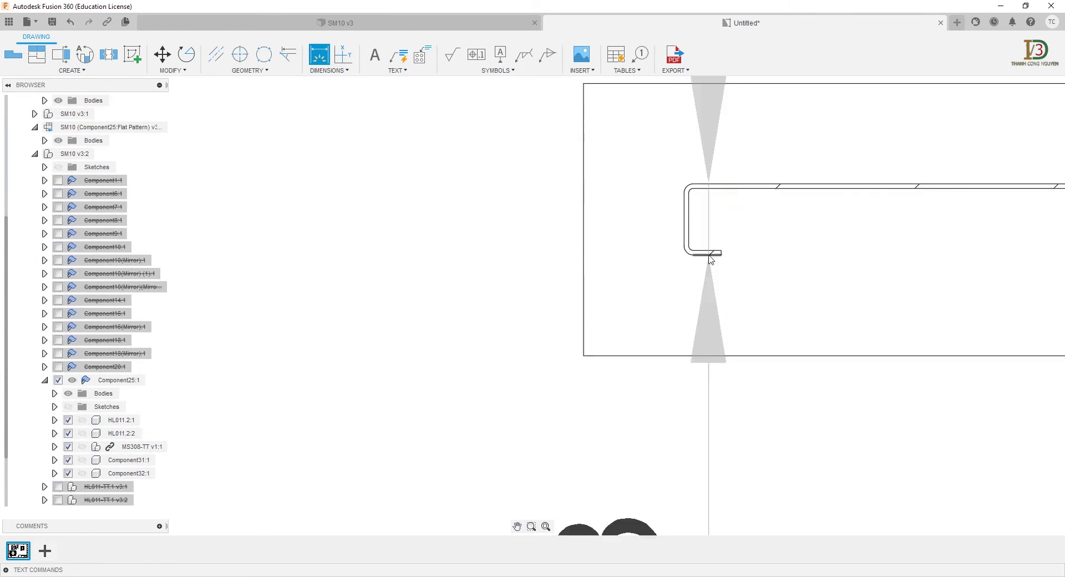
{"action": "left_click", "coordinate": [609, 275]}
{"action": "scroll", "coordinate": [607, 261], "scroll_direction": "up", "scroll_amount": 2}
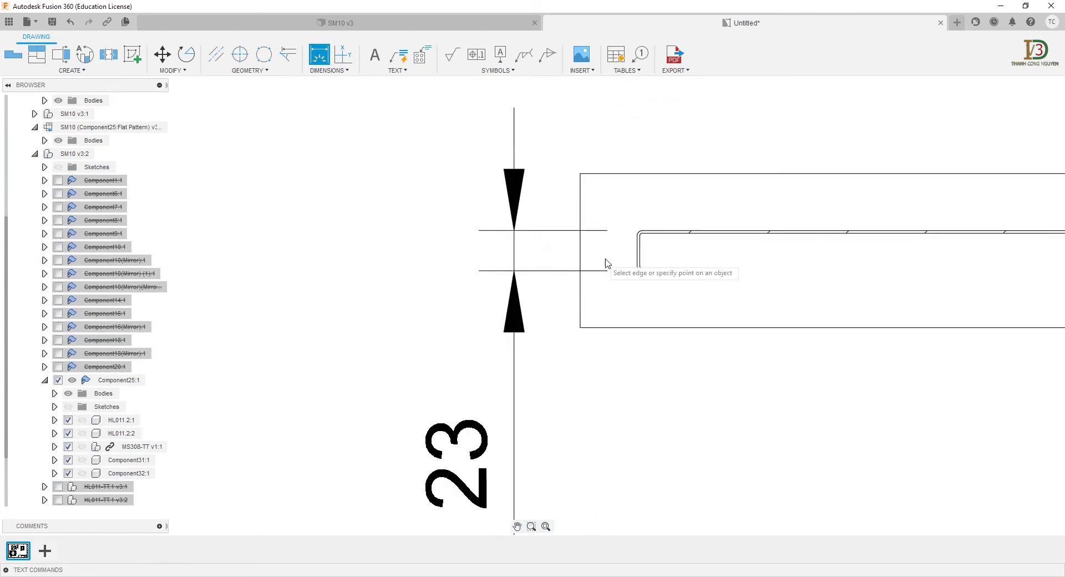
{"action": "scroll", "coordinate": [632, 259], "scroll_direction": "up", "scroll_amount": 2}
{"action": "left_click", "coordinate": [650, 250]}
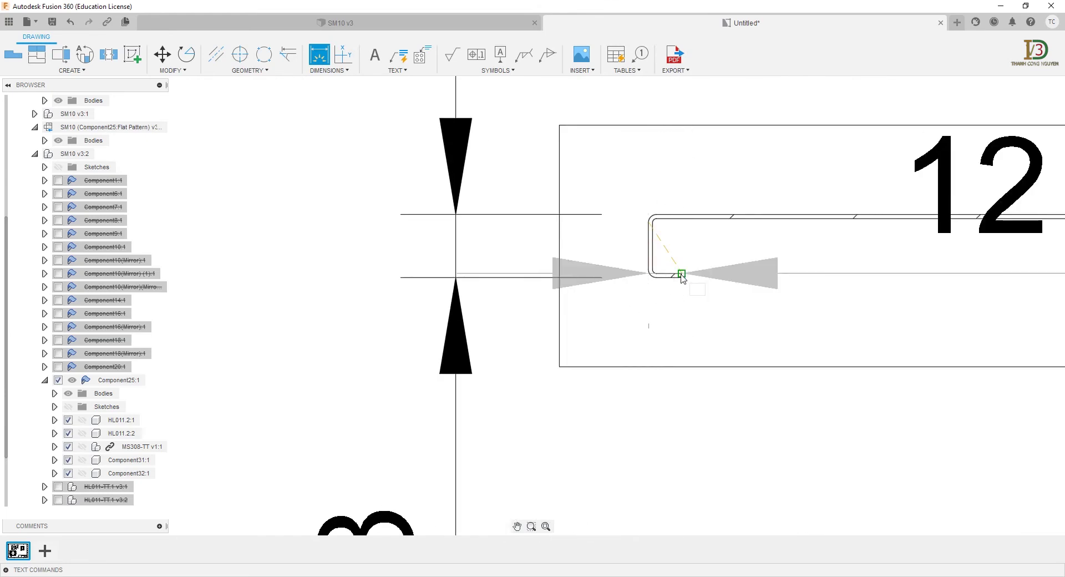
{"action": "scroll", "coordinate": [679, 275], "scroll_direction": "down", "scroll_amount": 1}
{"action": "scroll", "coordinate": [684, 278], "scroll_direction": "down", "scroll_amount": 2}
{"action": "scroll", "coordinate": [646, 349], "scroll_direction": "down", "scroll_amount": 1}
{"action": "left_click", "coordinate": [644, 379]}
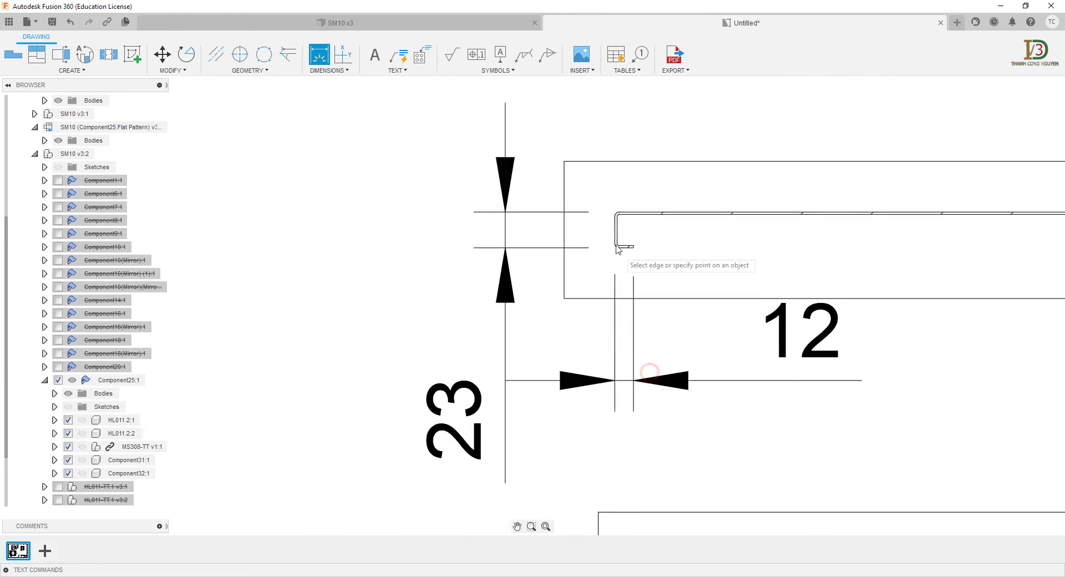
Step: Add section A-A's 596 overall width plus the right-side 23 height and 12 hook dimensions
{"action": "left_click", "coordinate": [614, 230]}
{"action": "scroll", "coordinate": [638, 232], "scroll_direction": "down", "scroll_amount": 2}
{"action": "scroll", "coordinate": [756, 238], "scroll_direction": "down", "scroll_amount": 2}
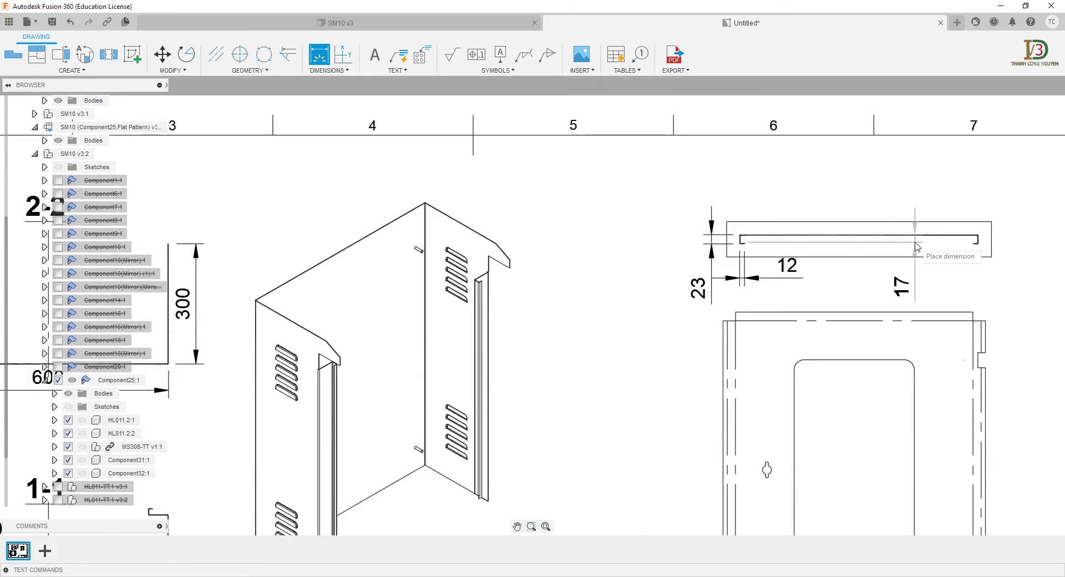
{"action": "scroll", "coordinate": [918, 256], "scroll_direction": "up", "scroll_amount": 2}
{"action": "scroll", "coordinate": [943, 238], "scroll_direction": "up", "scroll_amount": 2}
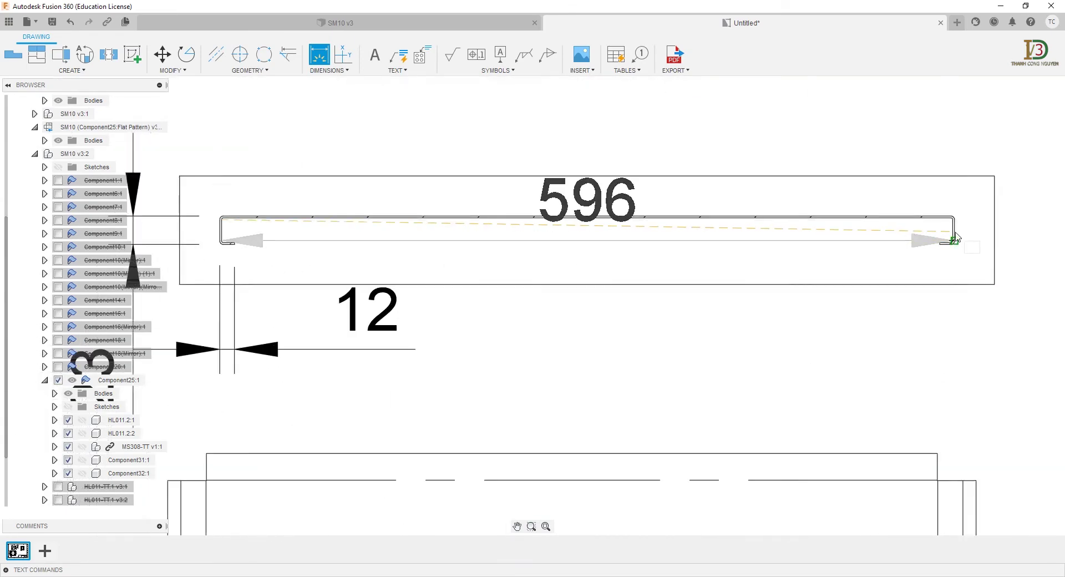
{"action": "left_click", "coordinate": [955, 229]}
{"action": "scroll", "coordinate": [888, 194], "scroll_direction": "down", "scroll_amount": 2}
{"action": "left_click", "coordinate": [784, 160]}
{"action": "scroll", "coordinate": [915, 214], "scroll_direction": "up", "scroll_amount": 2}
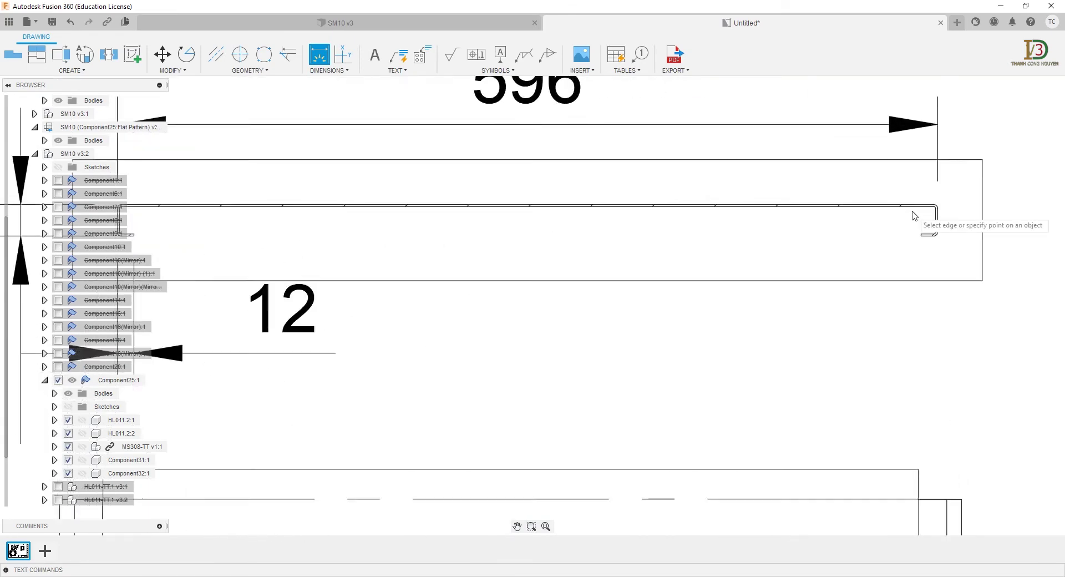
{"action": "scroll", "coordinate": [923, 210], "scroll_direction": "up", "scroll_amount": 2}
{"action": "left_click", "coordinate": [924, 204]}
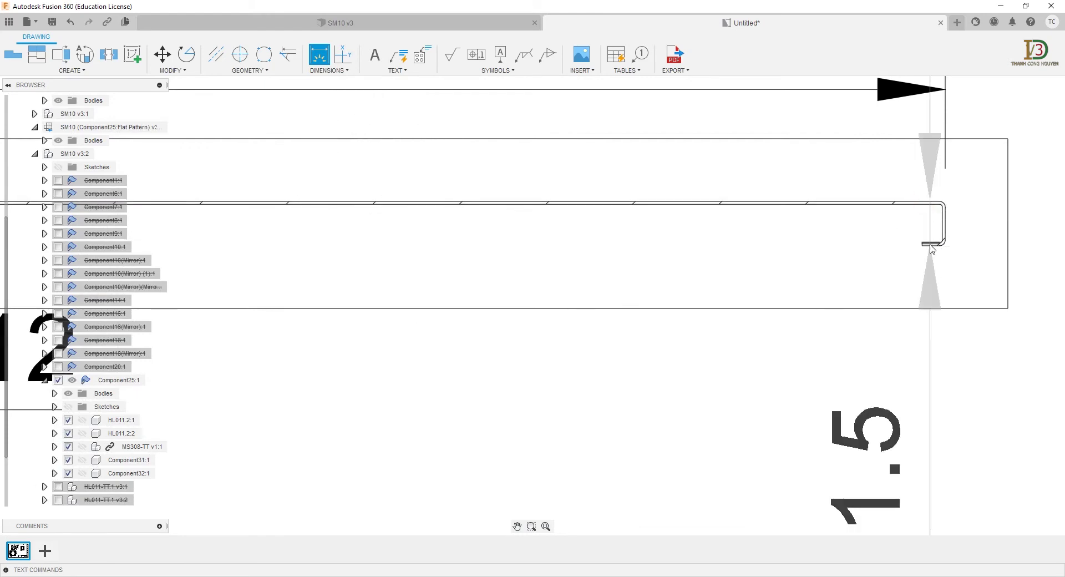
{"action": "scroll", "coordinate": [932, 251], "scroll_direction": "down", "scroll_amount": 2}
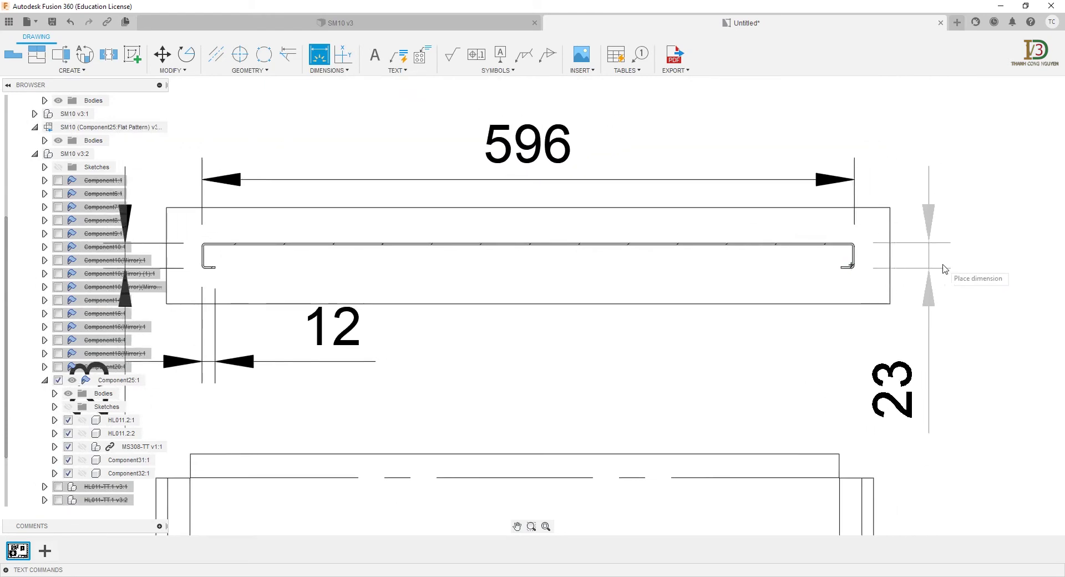
{"action": "left_click", "coordinate": [942, 265]}
{"action": "scroll", "coordinate": [851, 264], "scroll_direction": "up", "scroll_amount": 1}
{"action": "scroll", "coordinate": [854, 255], "scroll_direction": "up", "scroll_amount": 2}
{"action": "scroll", "coordinate": [856, 247], "scroll_direction": "up", "scroll_amount": 1}
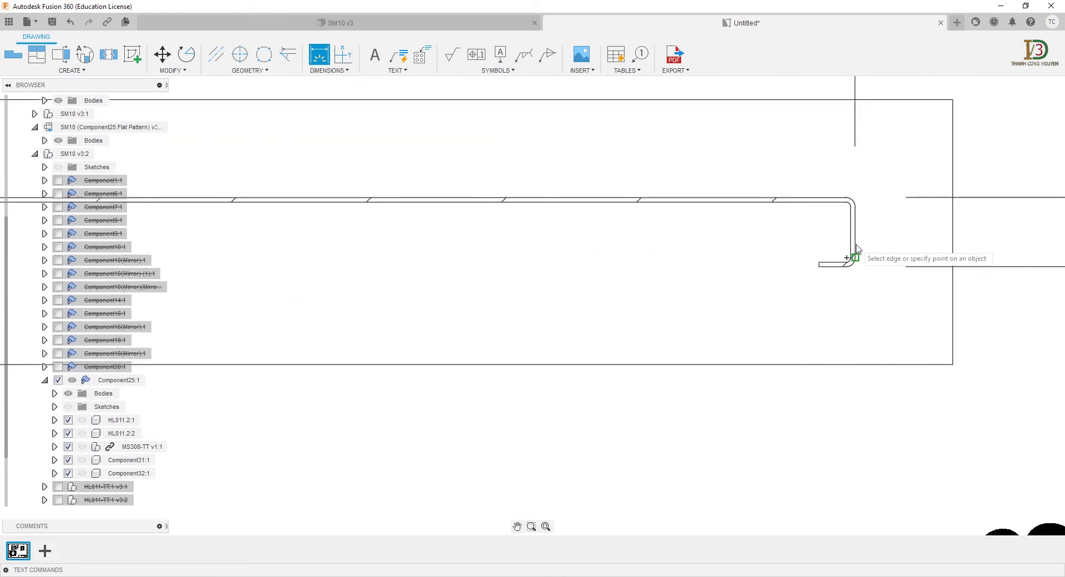
{"action": "left_click", "coordinate": [856, 259]}
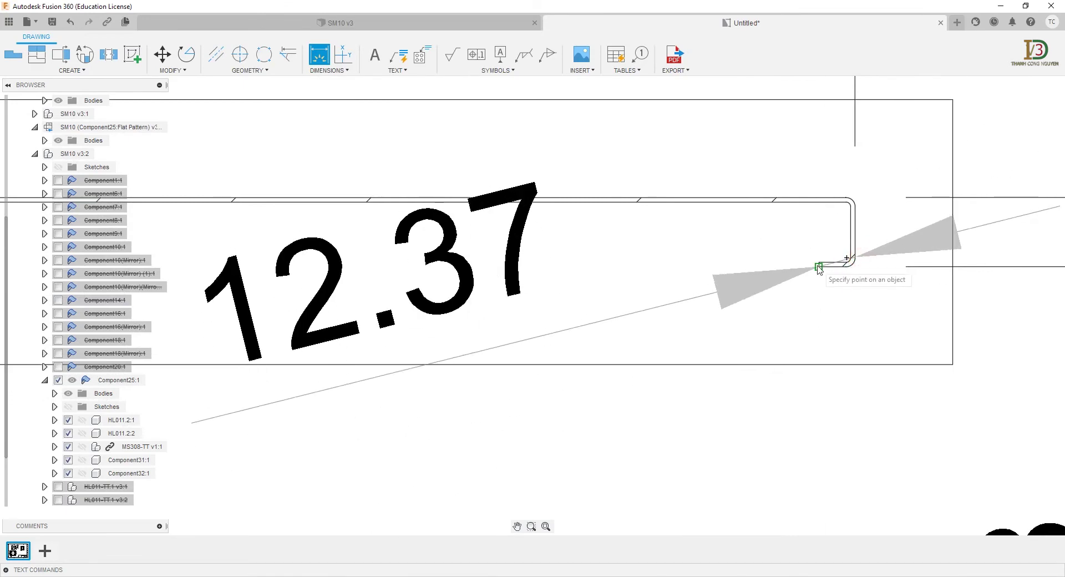
{"action": "scroll", "coordinate": [821, 264], "scroll_direction": "up", "scroll_amount": 2}
{"action": "scroll", "coordinate": [816, 262], "scroll_direction": "up", "scroll_amount": 2}
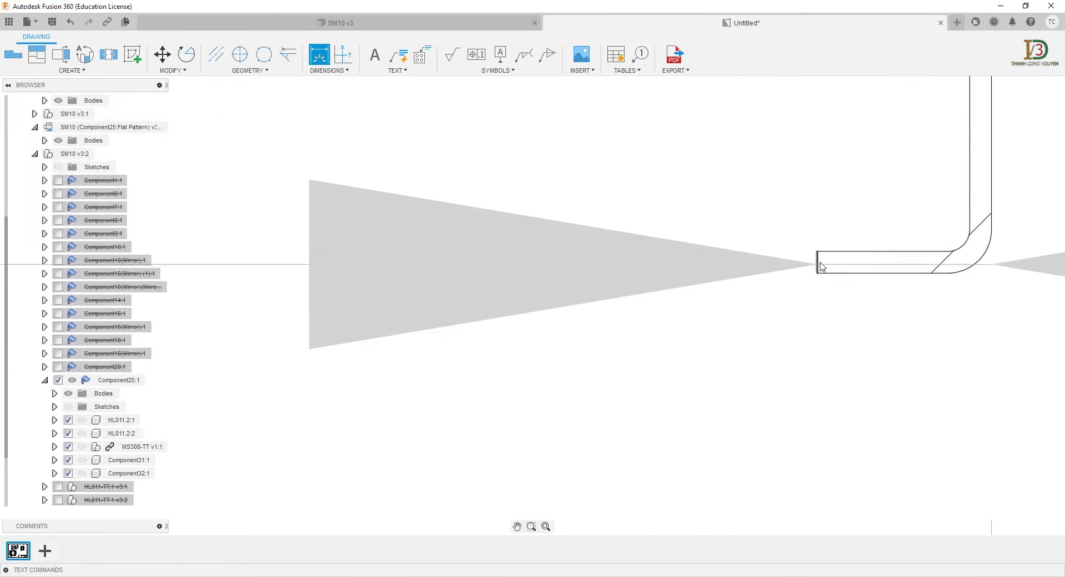
{"action": "left_click", "coordinate": [819, 262]}
{"action": "scroll", "coordinate": [810, 310], "scroll_direction": "down", "scroll_amount": 2}
{"action": "scroll", "coordinate": [806, 330], "scroll_direction": "down", "scroll_amount": 2}
{"action": "scroll", "coordinate": [805, 344], "scroll_direction": "down", "scroll_amount": 2}
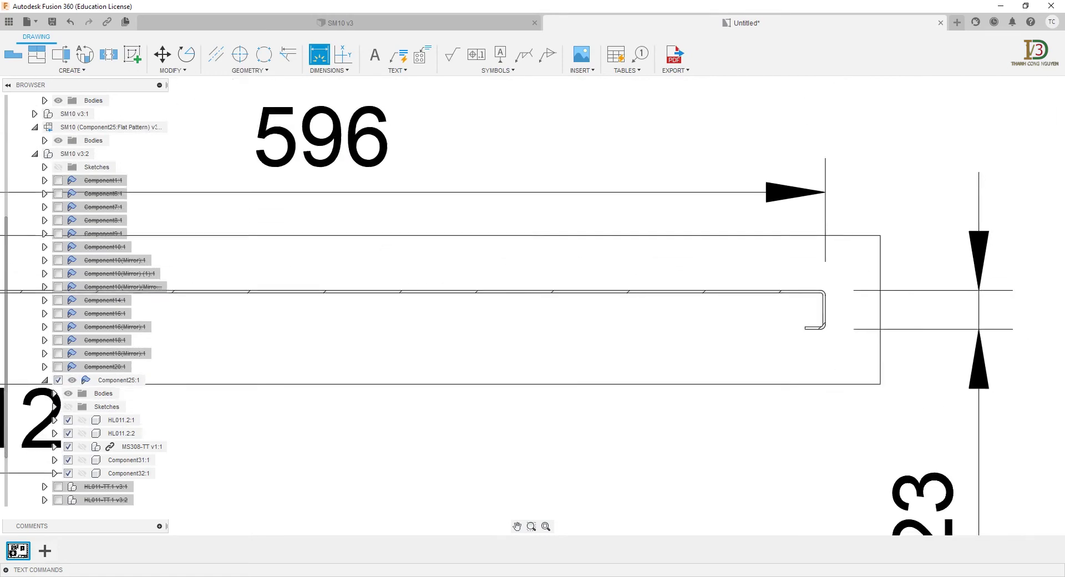
{"action": "scroll", "coordinate": [832, 305], "scroll_direction": "down", "scroll_amount": 1}
{"action": "left_click", "coordinate": [832, 307]}
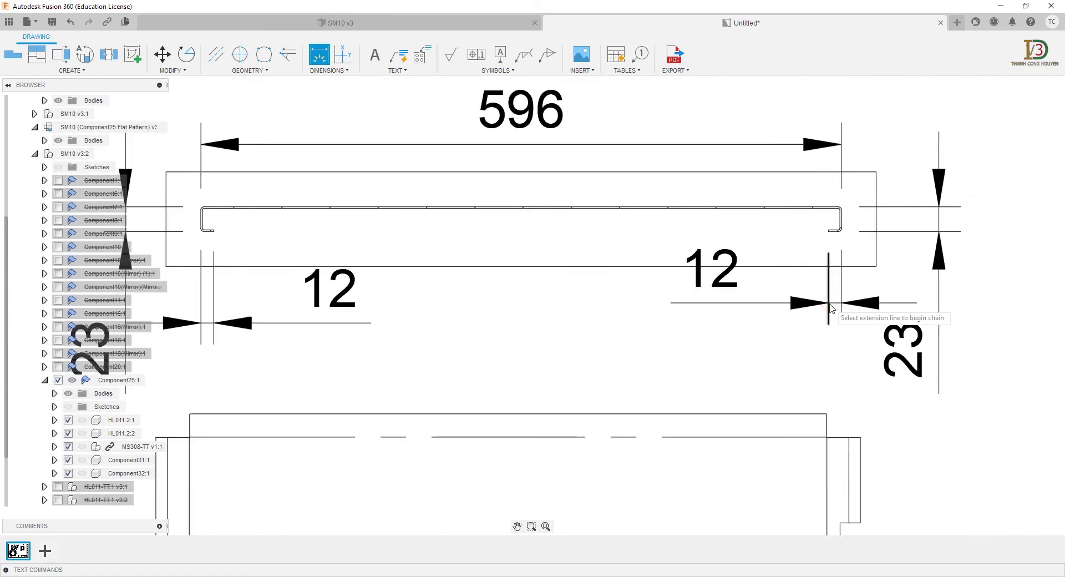
Step: Dimension section B-B with 23 flanges at top and bottom and its 747.5 length
{"action": "scroll", "coordinate": [832, 308], "scroll_direction": "down", "scroll_amount": 2}
{"action": "scroll", "coordinate": [822, 265], "scroll_direction": "down", "scroll_amount": 1}
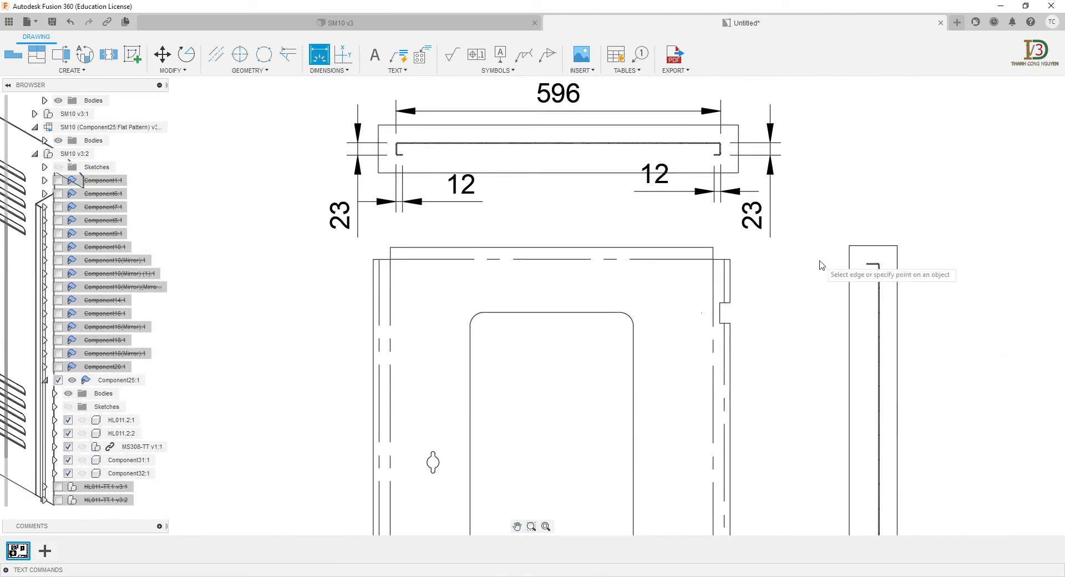
{"action": "scroll", "coordinate": [822, 265], "scroll_direction": "up", "scroll_amount": 2}
{"action": "scroll", "coordinate": [875, 266], "scroll_direction": "up", "scroll_amount": 2}
{"action": "scroll", "coordinate": [881, 267], "scroll_direction": "up", "scroll_amount": 2}
{"action": "scroll", "coordinate": [916, 266], "scroll_direction": "up", "scroll_amount": 1}
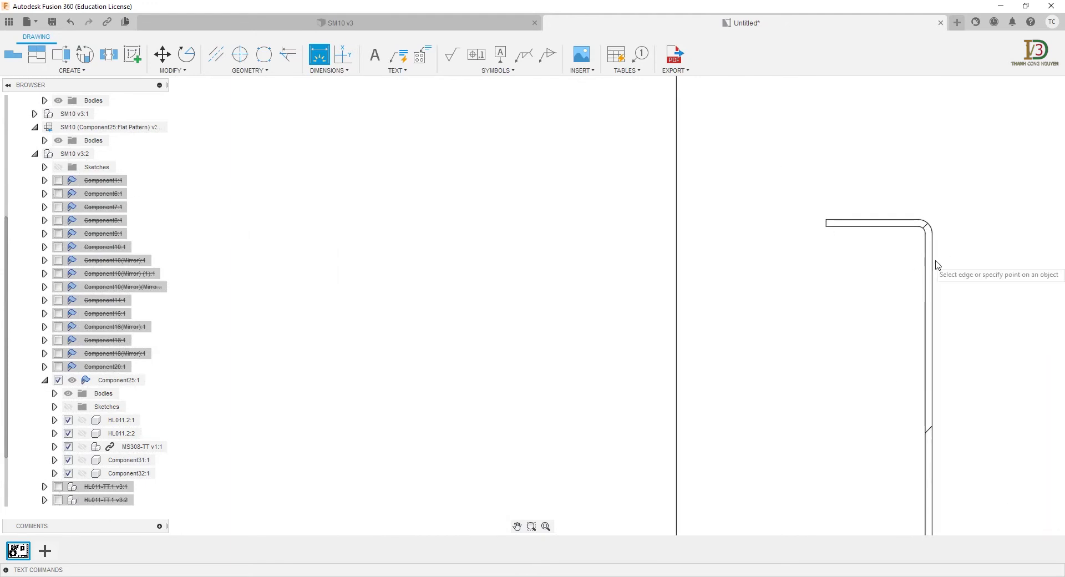
{"action": "left_click", "coordinate": [932, 229]}
{"action": "left_click", "coordinate": [826, 221]}
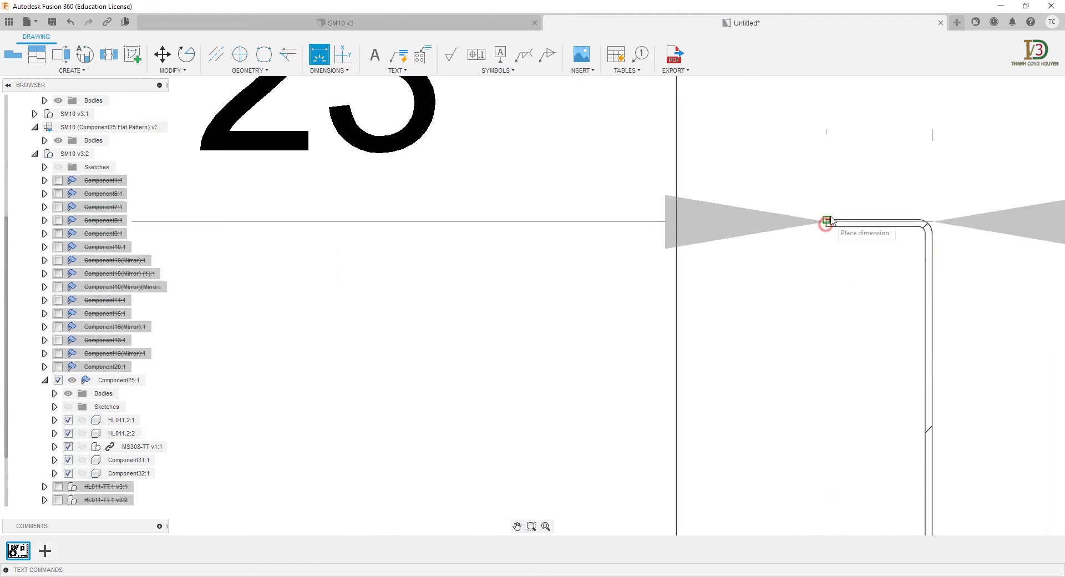
{"action": "scroll", "coordinate": [832, 216], "scroll_direction": "down", "scroll_amount": 2}
{"action": "scroll", "coordinate": [821, 224], "scroll_direction": "down", "scroll_amount": 1}
{"action": "left_click", "coordinate": [830, 233]}
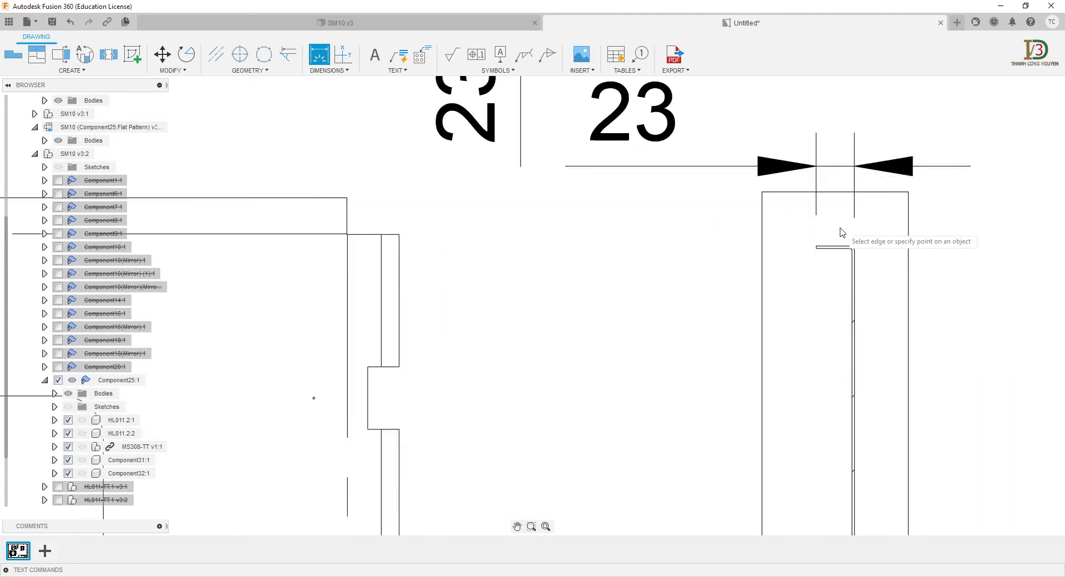
{"action": "scroll", "coordinate": [839, 235], "scroll_direction": "up", "scroll_amount": 2}
{"action": "left_click", "coordinate": [835, 265]}
{"action": "scroll", "coordinate": [832, 266], "scroll_direction": "down", "scroll_amount": 1}
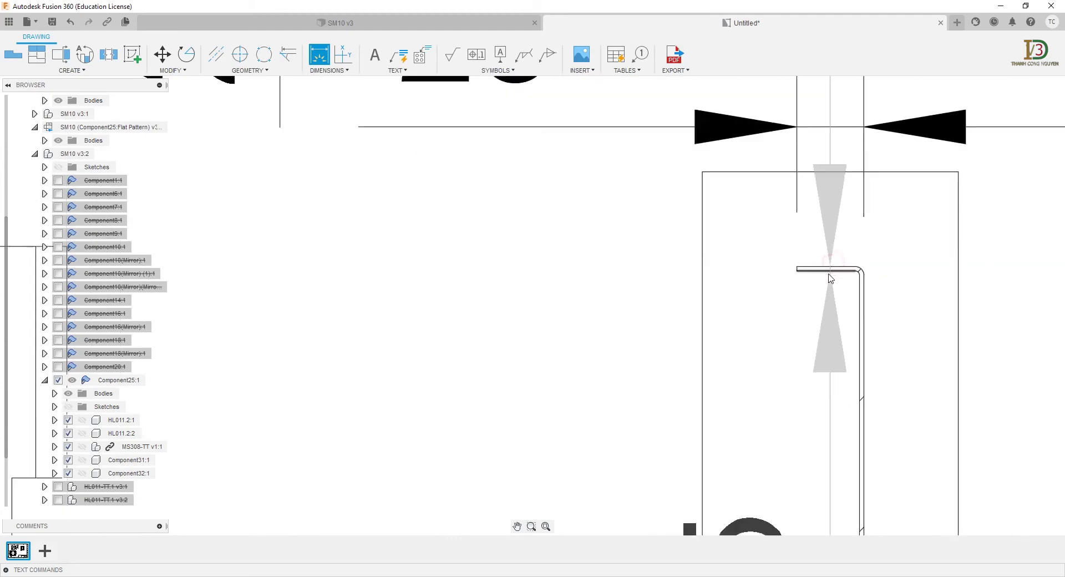
{"action": "scroll", "coordinate": [833, 333], "scroll_direction": "down", "scroll_amount": 2}
{"action": "scroll", "coordinate": [831, 360], "scroll_direction": "down", "scroll_amount": 2}
{"action": "scroll", "coordinate": [830, 388], "scroll_direction": "down", "scroll_amount": 2}
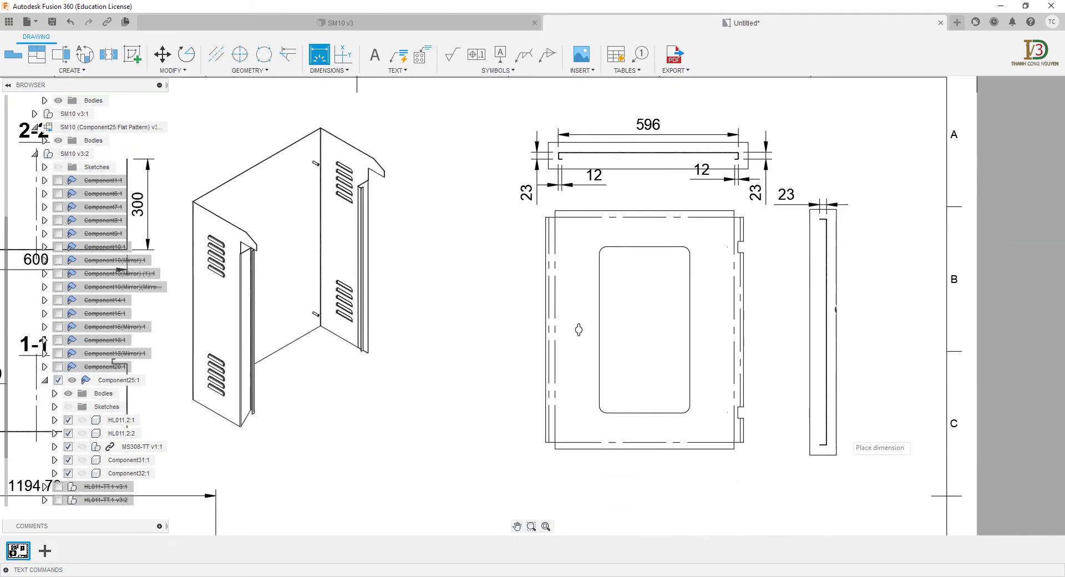
{"action": "scroll", "coordinate": [821, 311], "scroll_direction": "up", "scroll_amount": 3}
{"action": "scroll", "coordinate": [816, 309], "scroll_direction": "up", "scroll_amount": 3}
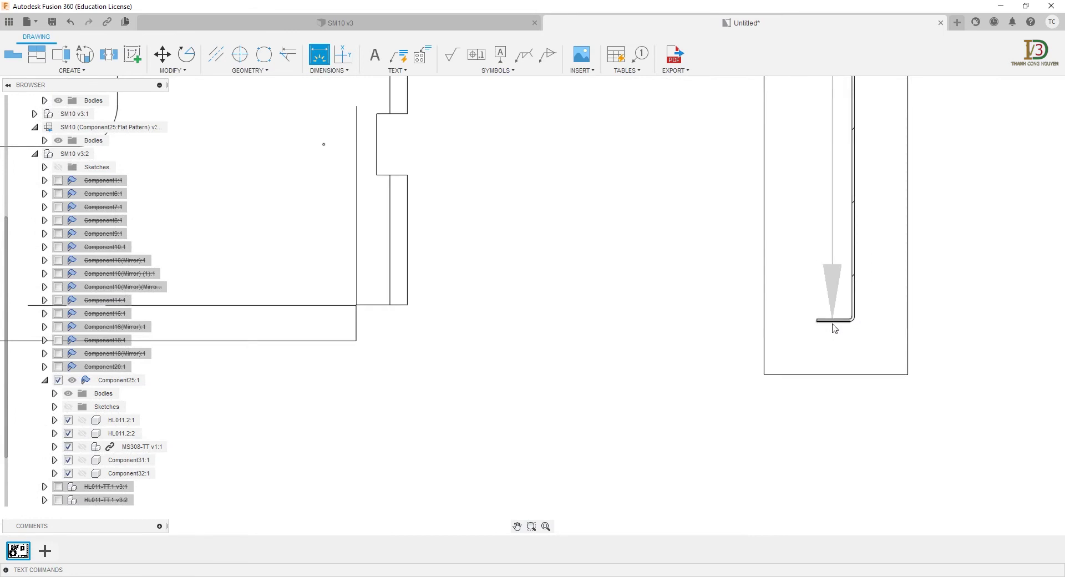
{"action": "scroll", "coordinate": [829, 323], "scroll_direction": "down", "scroll_amount": 2}
{"action": "scroll", "coordinate": [847, 268], "scroll_direction": "up", "scroll_amount": 1}
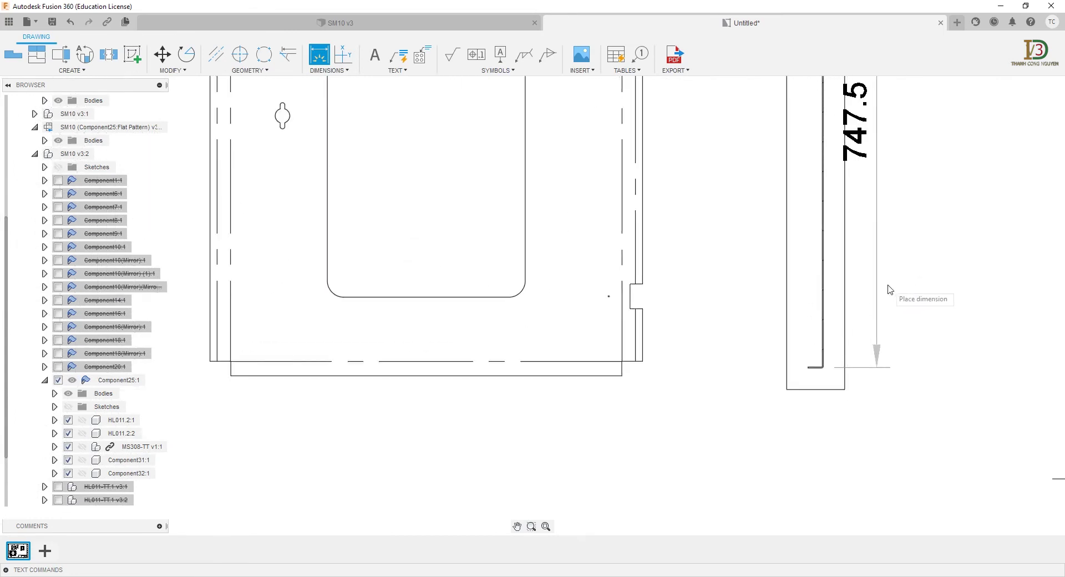
{"action": "left_click", "coordinate": [879, 355]}
{"action": "scroll", "coordinate": [838, 360], "scroll_direction": "down", "scroll_amount": 1}
{"action": "scroll", "coordinate": [832, 364], "scroll_direction": "up", "scroll_amount": 2}
{"action": "scroll", "coordinate": [820, 367], "scroll_direction": "up", "scroll_amount": 2}
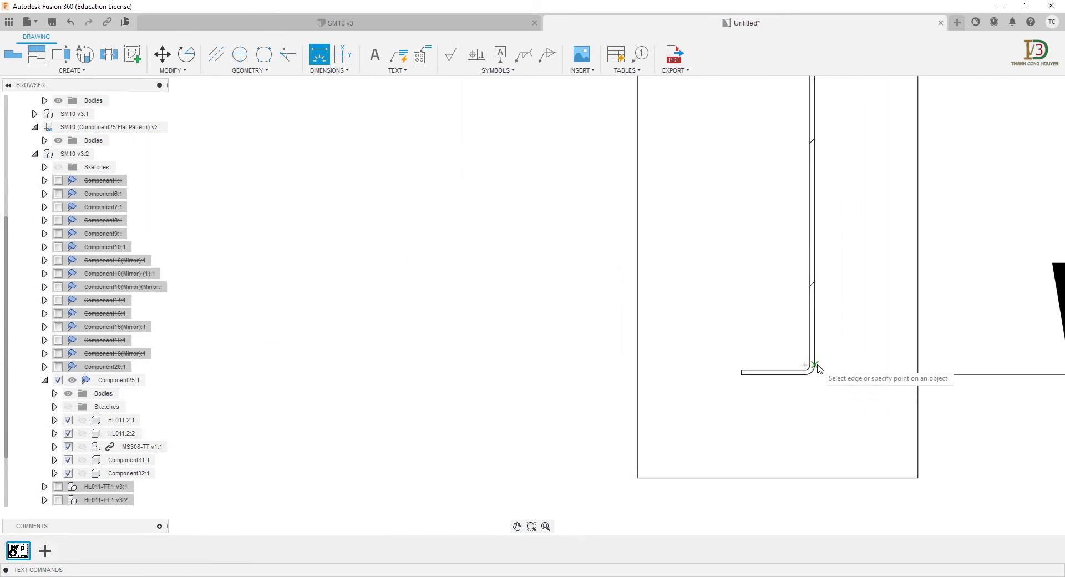
{"action": "left_click", "coordinate": [816, 363]}
{"action": "scroll", "coordinate": [744, 368], "scroll_direction": "up", "scroll_amount": 1}
{"action": "scroll", "coordinate": [737, 367], "scroll_direction": "up", "scroll_amount": 3}
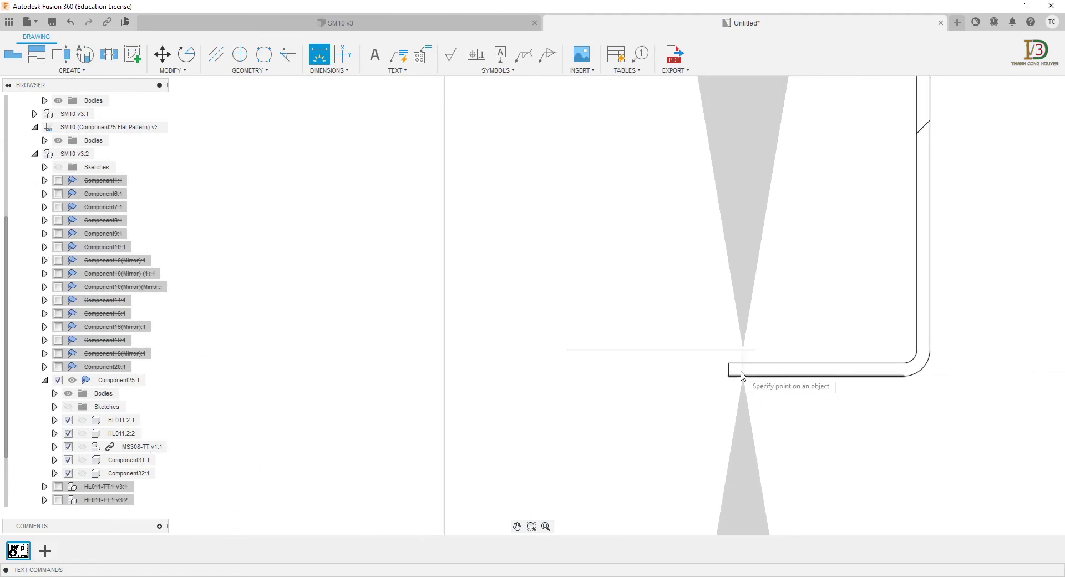
{"action": "scroll", "coordinate": [732, 371], "scroll_direction": "up", "scroll_amount": 1}
{"action": "scroll", "coordinate": [735, 372], "scroll_direction": "up", "scroll_amount": 2}
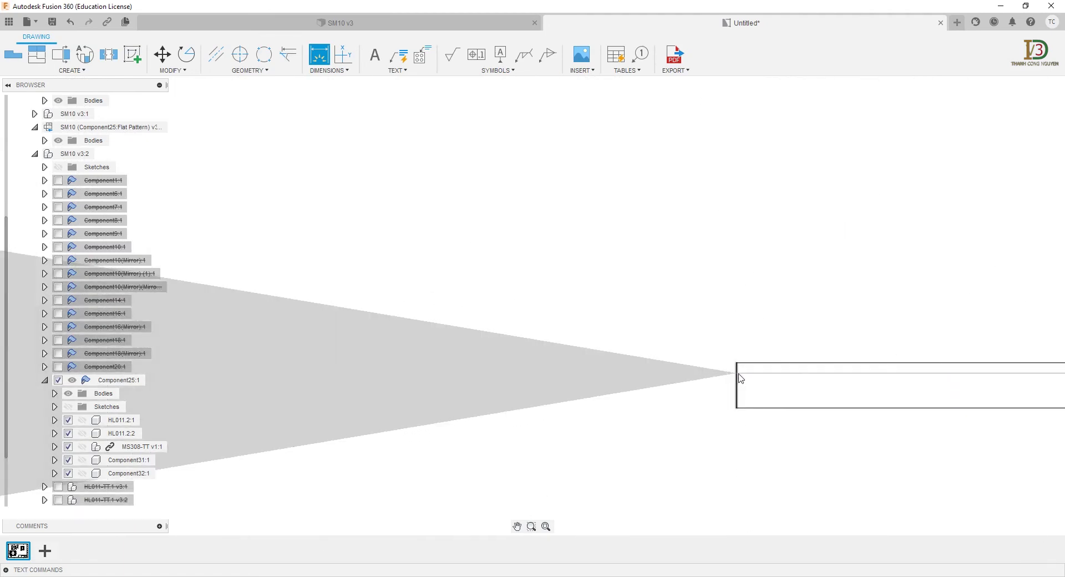
{"action": "left_click", "coordinate": [739, 373]}
{"action": "scroll", "coordinate": [794, 391], "scroll_direction": "down", "scroll_amount": 2}
{"action": "scroll", "coordinate": [791, 396], "scroll_direction": "down", "scroll_amount": 1}
{"action": "scroll", "coordinate": [788, 399], "scroll_direction": "down", "scroll_amount": 1}
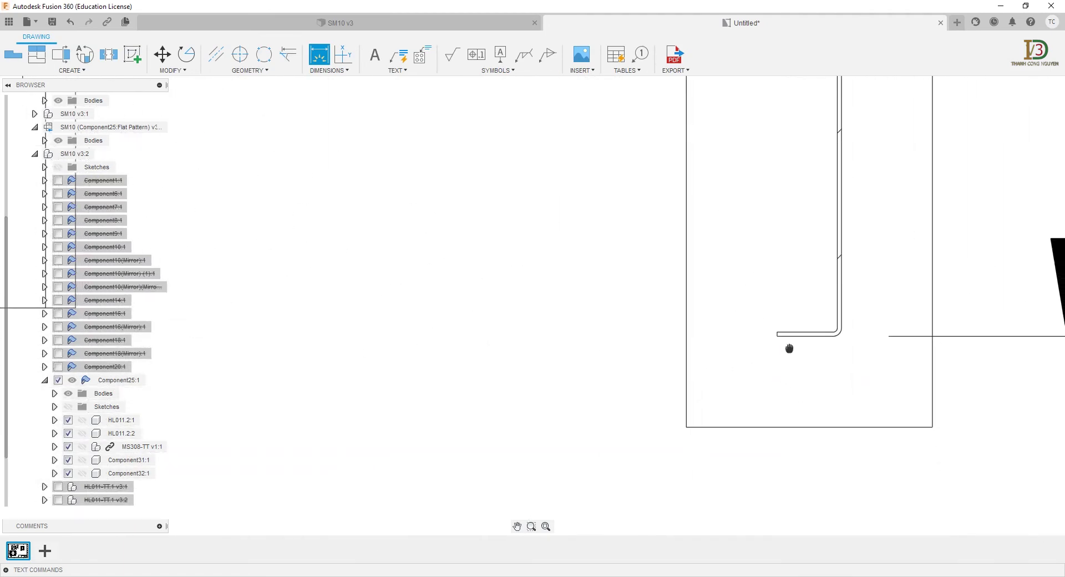
{"action": "scroll", "coordinate": [788, 402], "scroll_direction": "up", "scroll_amount": 1}
{"action": "scroll", "coordinate": [787, 402], "scroll_direction": "down", "scroll_amount": 1}
{"action": "left_click", "coordinate": [788, 442]}
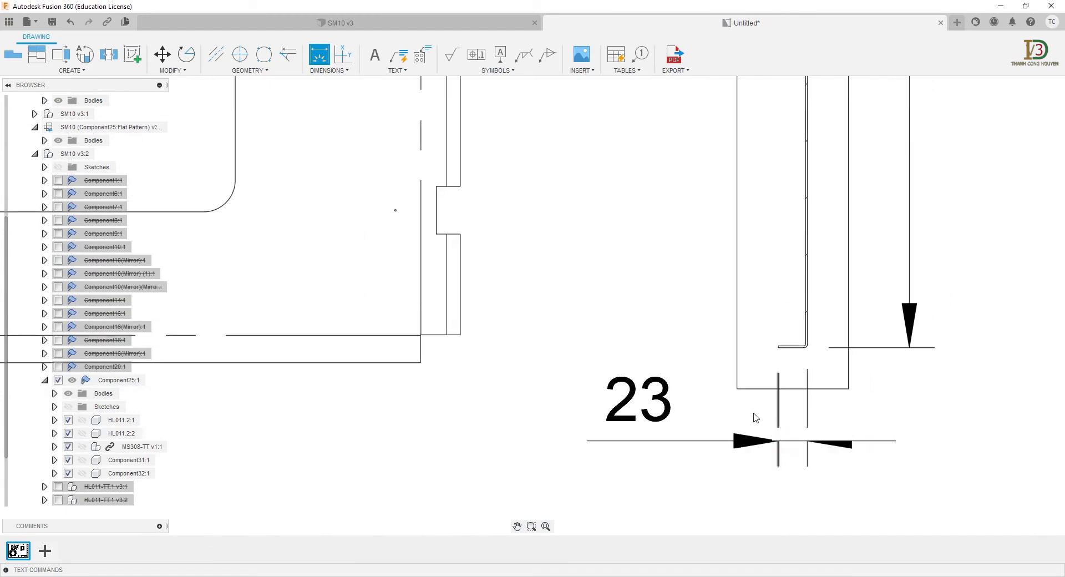
Step: Dimension the door flat pattern with its 655.57 width and 788.29 height
{"action": "scroll", "coordinate": [754, 417], "scroll_direction": "down", "scroll_amount": 2}
{"action": "scroll", "coordinate": [730, 397], "scroll_direction": "down", "scroll_amount": 1}
{"action": "scroll", "coordinate": [725, 388], "scroll_direction": "down", "scroll_amount": 1}
{"action": "scroll", "coordinate": [694, 374], "scroll_direction": "down", "scroll_amount": 1}
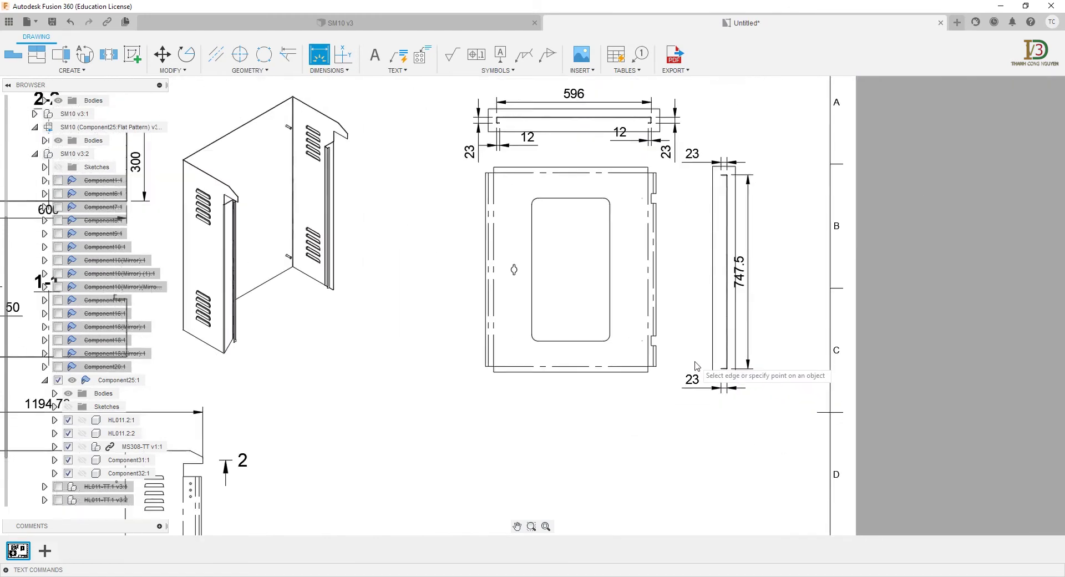
{"action": "scroll", "coordinate": [512, 355], "scroll_direction": "up", "scroll_amount": 2}
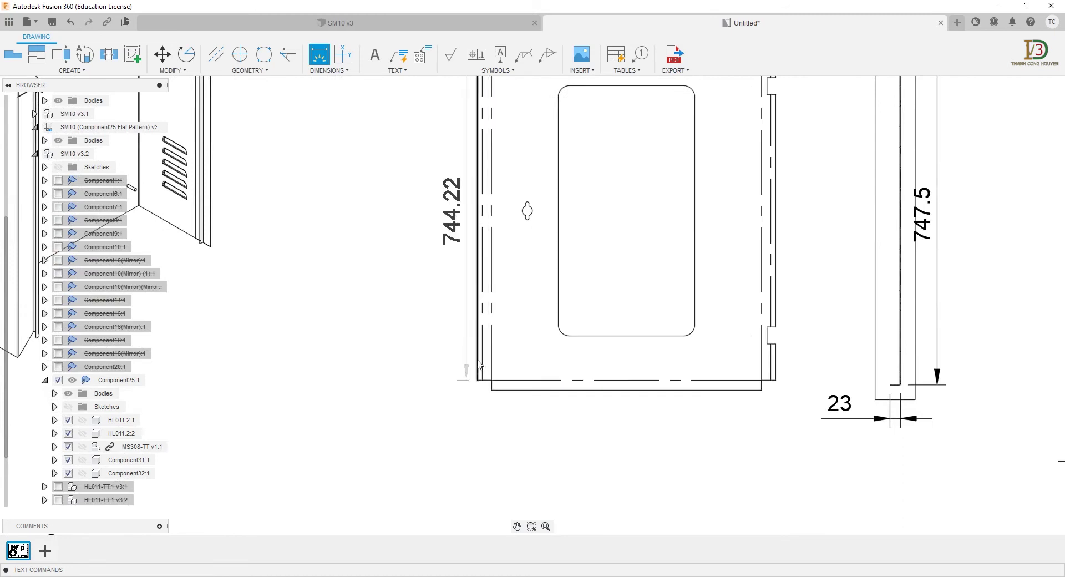
{"action": "left_click", "coordinate": [476, 297]}
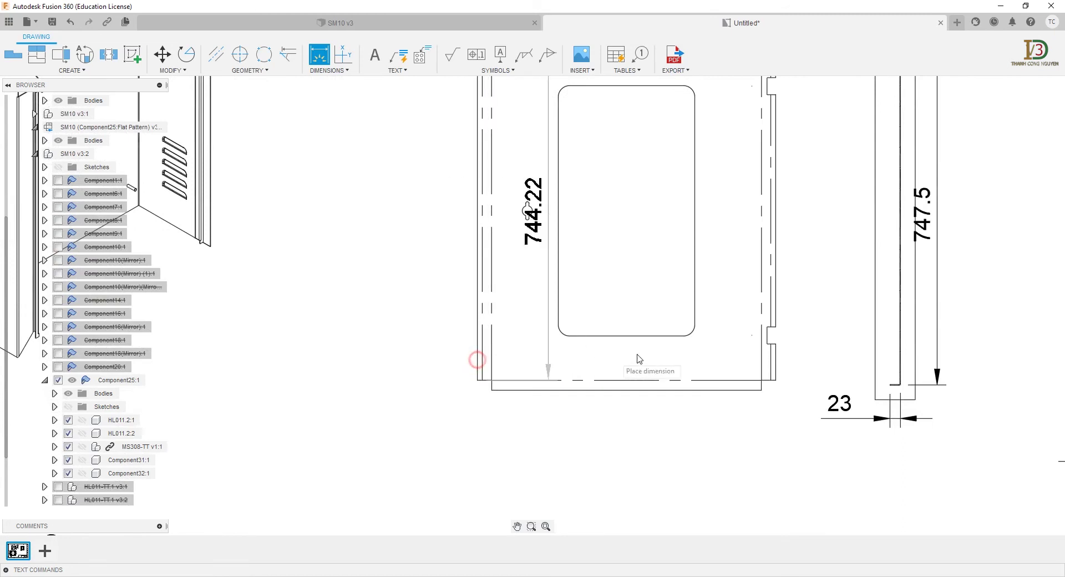
{"action": "left_click", "coordinate": [777, 354]}
{"action": "left_click", "coordinate": [725, 457]}
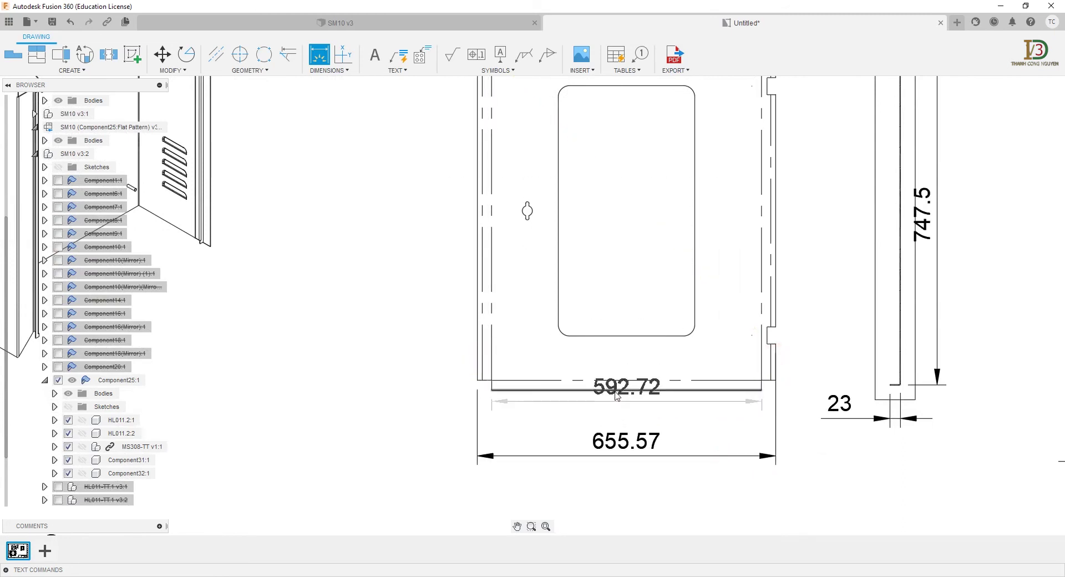
{"action": "middle_click_drag", "start_coordinate": [601, 102], "coordinate": [601, 269]}
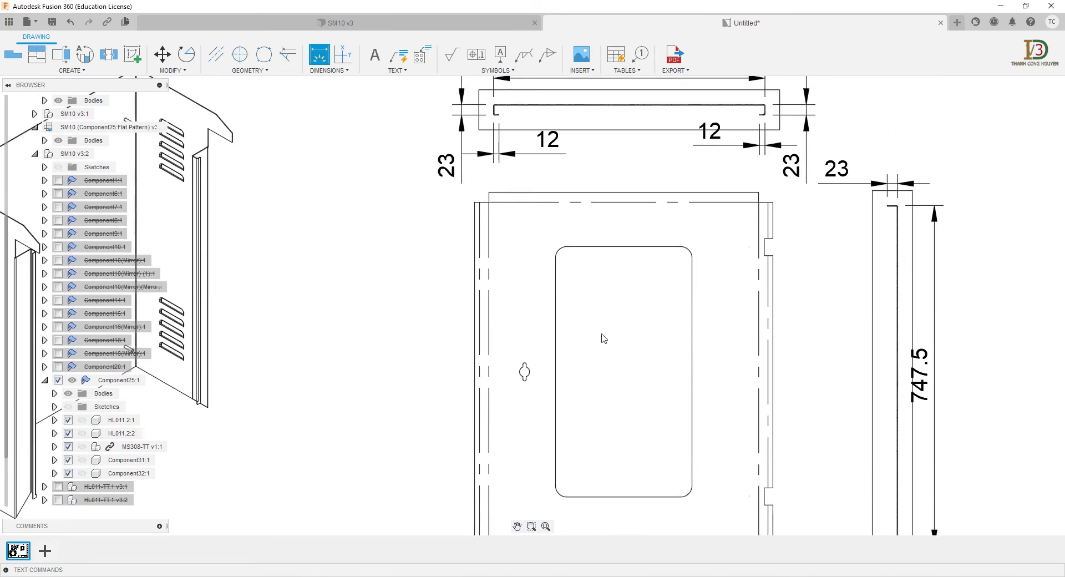
{"action": "left_click", "coordinate": [492, 203]}
{"action": "scroll", "coordinate": [451, 302], "scroll_direction": "down", "scroll_amount": 2}
{"action": "left_click", "coordinate": [447, 309]}
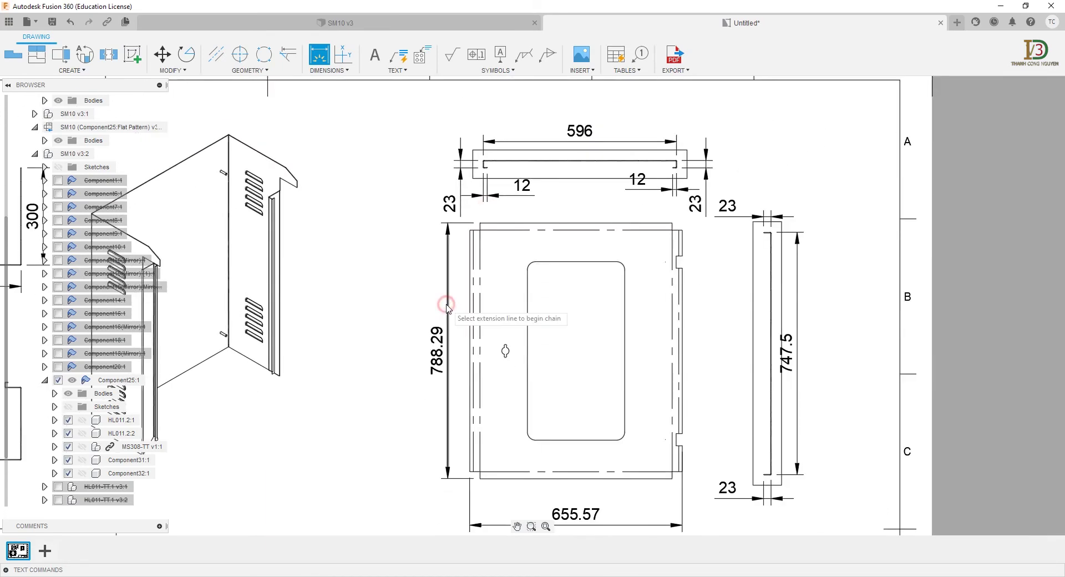
Step: Add centerlines between the opposite edges of the door's top view and side view
{"action": "key", "text": "Escape"}
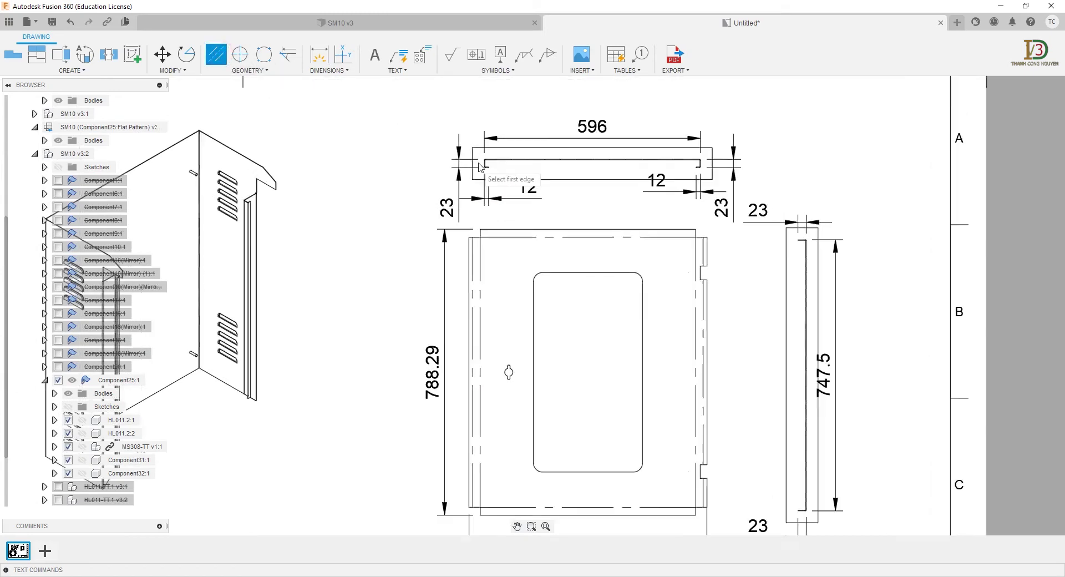
{"action": "scroll", "coordinate": [475, 161], "scroll_direction": "up", "scroll_amount": 4}
{"action": "scroll", "coordinate": [488, 166], "scroll_direction": "up", "scroll_amount": 3}
{"action": "scroll", "coordinate": [494, 166], "scroll_direction": "up", "scroll_amount": 3}
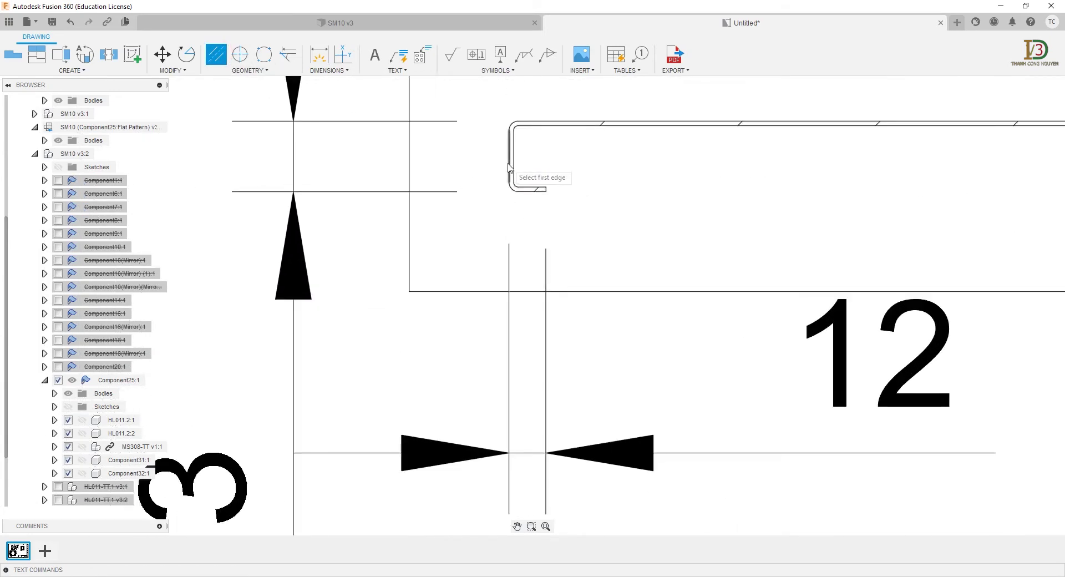
{"action": "scroll", "coordinate": [601, 207], "scroll_direction": "down", "scroll_amount": 3}
{"action": "scroll", "coordinate": [832, 209], "scroll_direction": "down", "scroll_amount": 2}
{"action": "middle_click_drag", "start_coordinate": [827, 210], "coordinate": [638, 205]}
{"action": "scroll", "coordinate": [973, 169], "scroll_direction": "up", "scroll_amount": 3}
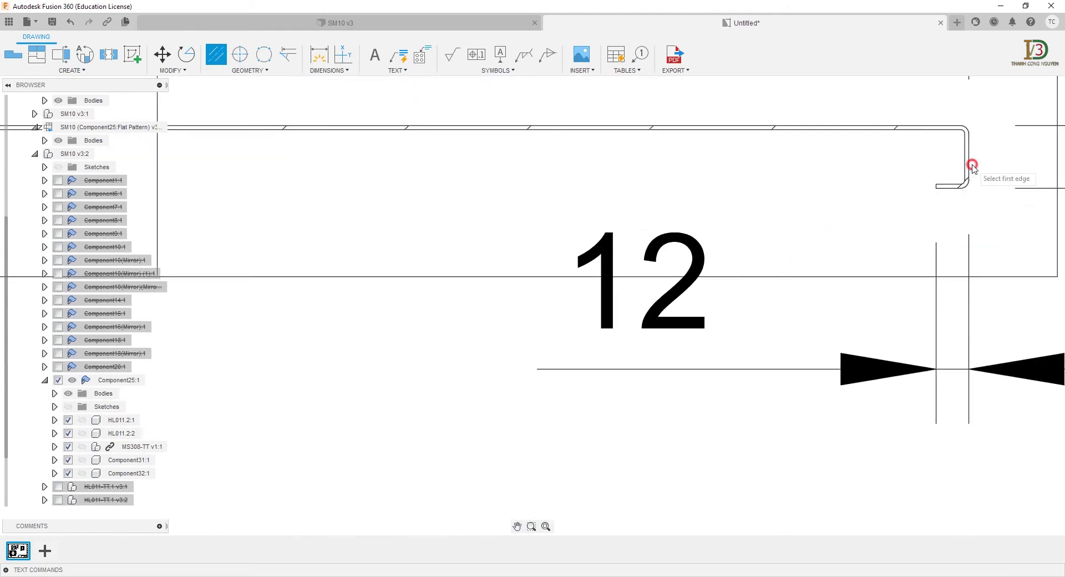
{"action": "scroll", "coordinate": [887, 189], "scroll_direction": "down", "scroll_amount": 2}
{"action": "scroll", "coordinate": [854, 208], "scroll_direction": "down", "scroll_amount": 3}
{"action": "scroll", "coordinate": [854, 244], "scroll_direction": "down", "scroll_amount": 1}
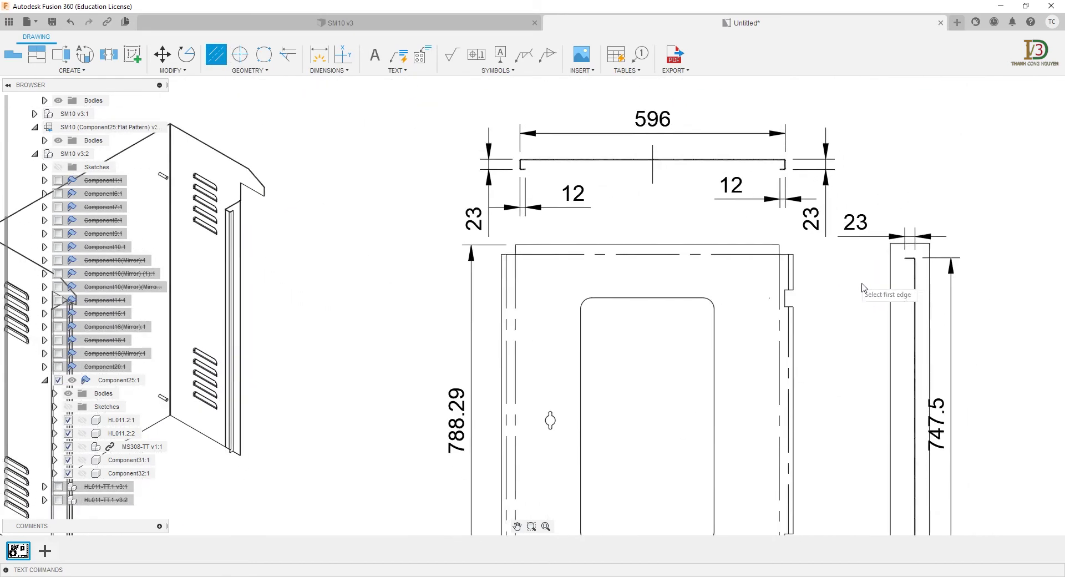
{"action": "scroll", "coordinate": [885, 277], "scroll_direction": "up", "scroll_amount": 2}
{"action": "scroll", "coordinate": [910, 252], "scroll_direction": "up", "scroll_amount": 2}
{"action": "scroll", "coordinate": [915, 221], "scroll_direction": "up", "scroll_amount": 2}
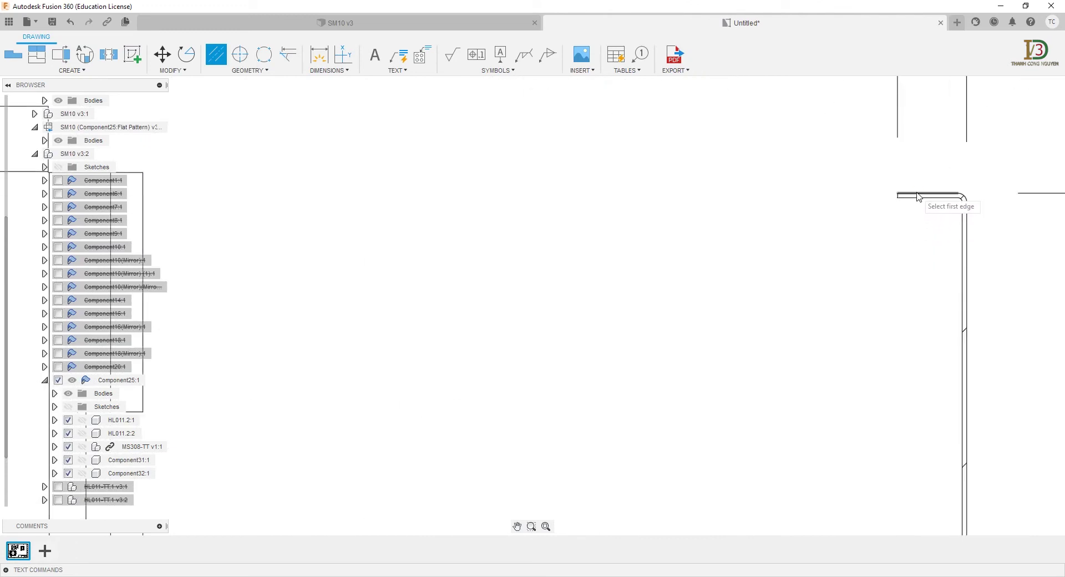
{"action": "scroll", "coordinate": [909, 239], "scroll_direction": "down", "scroll_amount": 2}
{"action": "scroll", "coordinate": [903, 274], "scroll_direction": "down", "scroll_amount": 2}
{"action": "scroll", "coordinate": [899, 276], "scroll_direction": "down", "scroll_amount": 2}
{"action": "mouse_move", "coordinate": [899, 275]}
{"action": "middle_mouse_down"}
{"action": "mouse_move", "coordinate": [900, 399]}
{"action": "mouse_move", "coordinate": [885, 273]}
{"action": "middle_mouse_up"}
{"action": "scroll", "coordinate": [890, 416], "scroll_direction": "up", "scroll_amount": 2}
{"action": "scroll", "coordinate": [890, 410], "scroll_direction": "up", "scroll_amount": 2}
{"action": "scroll", "coordinate": [894, 383], "scroll_direction": "up", "scroll_amount": 2}
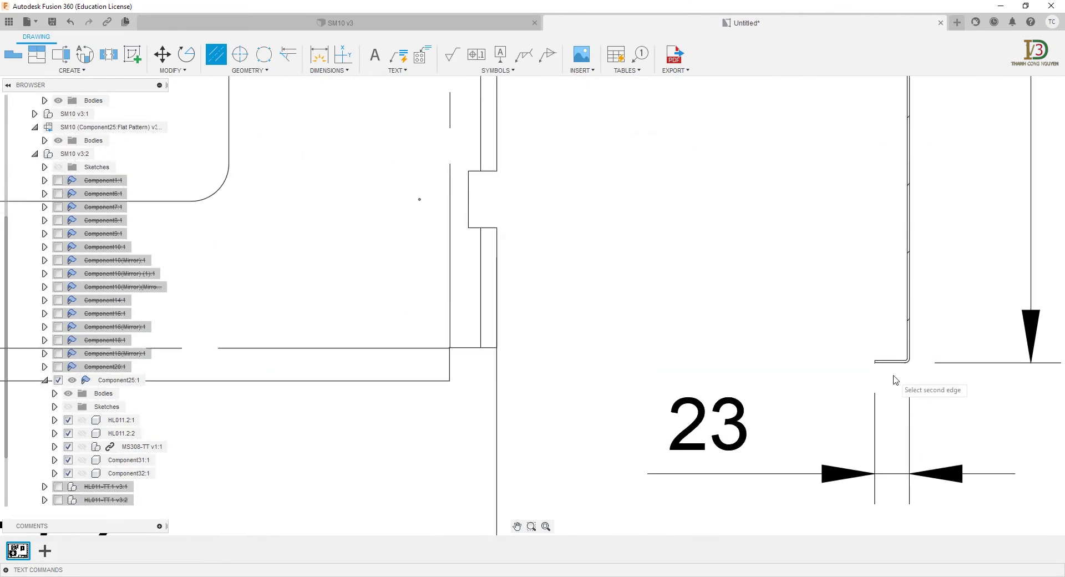
{"action": "scroll", "coordinate": [884, 377], "scroll_direction": "down", "scroll_amount": 2}
{"action": "scroll", "coordinate": [882, 381], "scroll_direction": "down", "scroll_amount": 2}
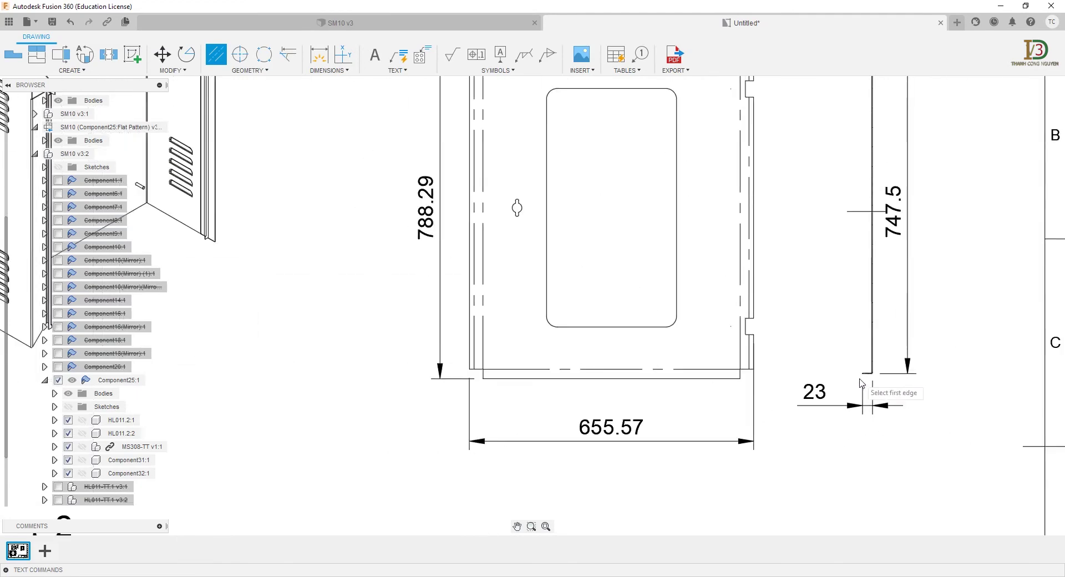
{"action": "key", "text": "Escape"}
{"action": "scroll", "coordinate": [856, 384], "scroll_direction": "down", "scroll_amount": 1}
{"action": "scroll", "coordinate": [855, 384], "scroll_direction": "down", "scroll_amount": 2}
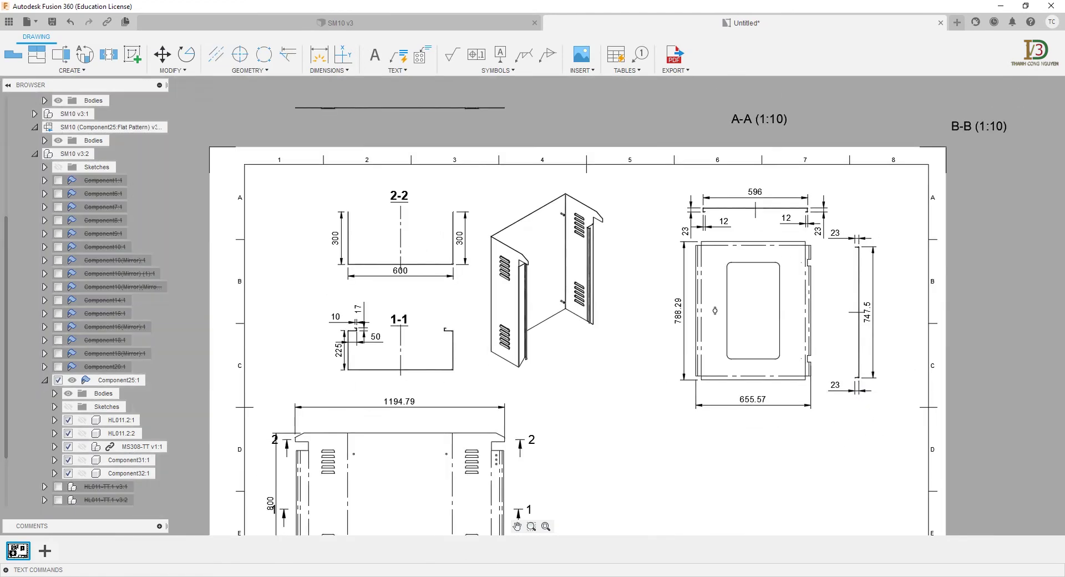
Step: Copy the PART01 material note to a spot below the door view
{"action": "middle_click_drag", "start_coordinate": [818, 451], "coordinate": [781, 305]}
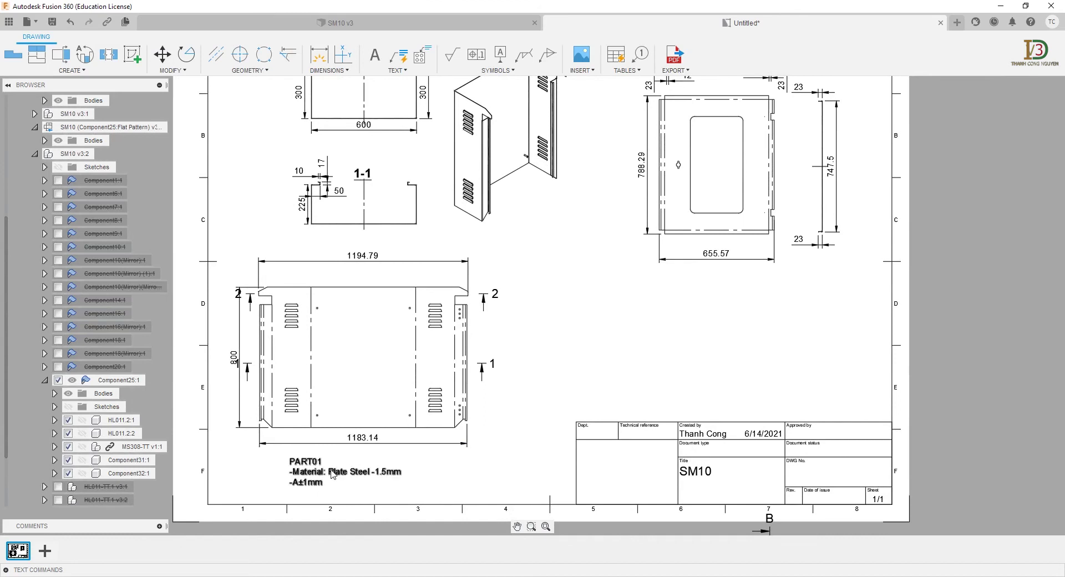
{"action": "right_click", "coordinate": [332, 469]}
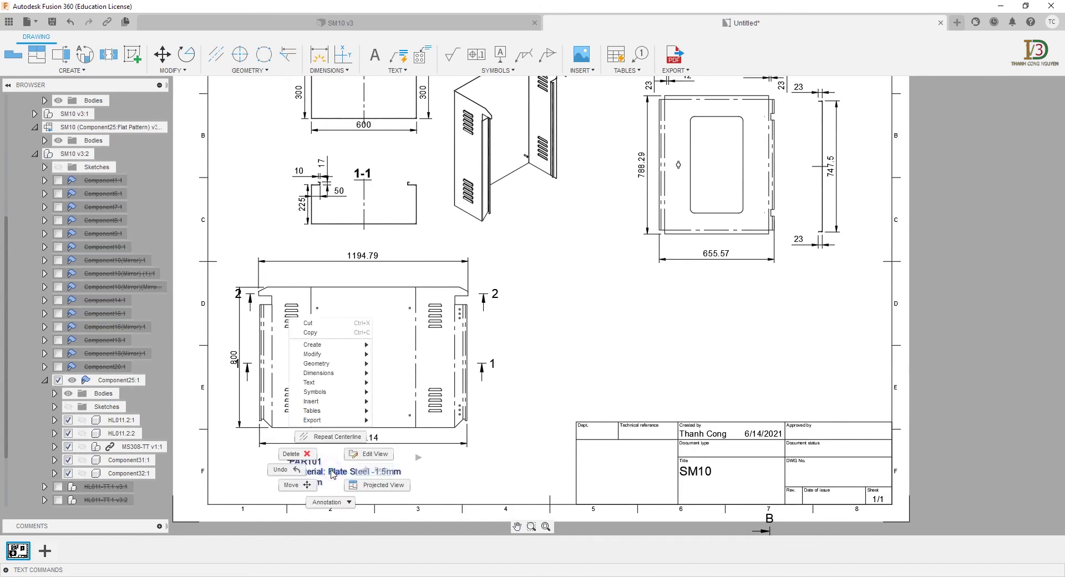
{"action": "left_click", "coordinate": [335, 333]}
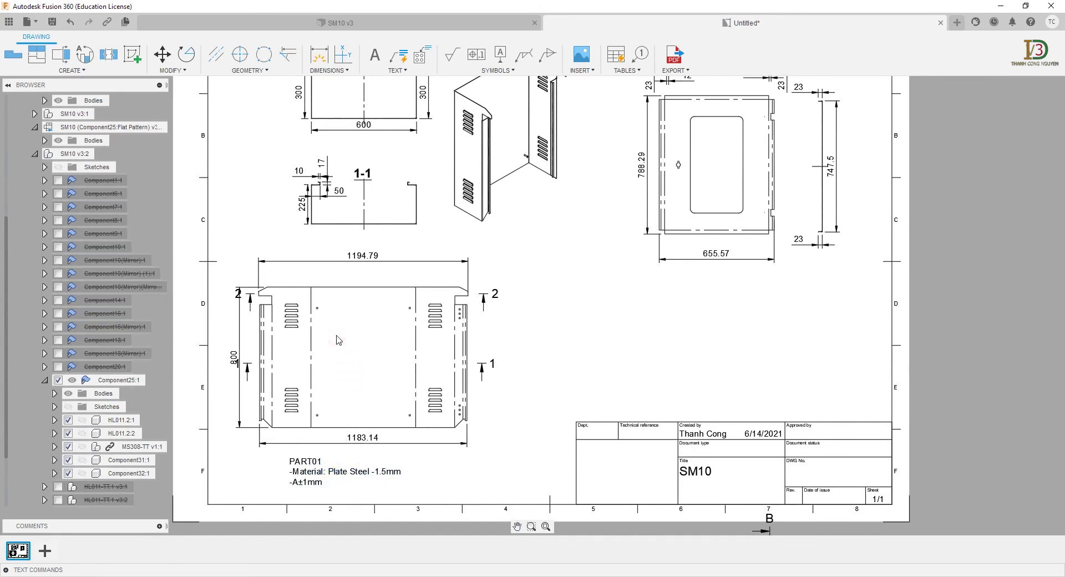
{"action": "left_click", "coordinate": [290, 484]}
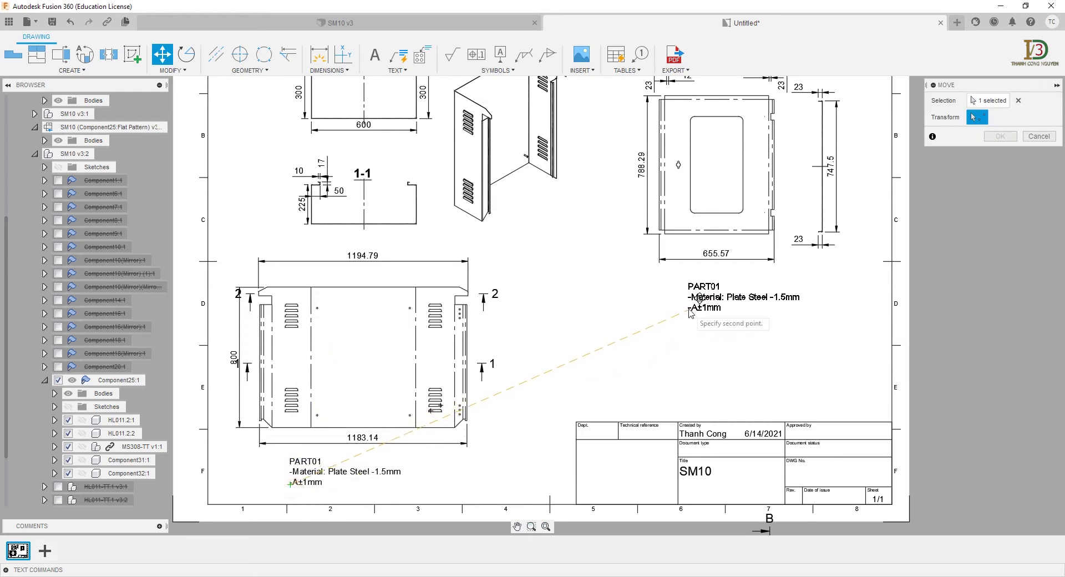
{"action": "left_click", "coordinate": [651, 298]}
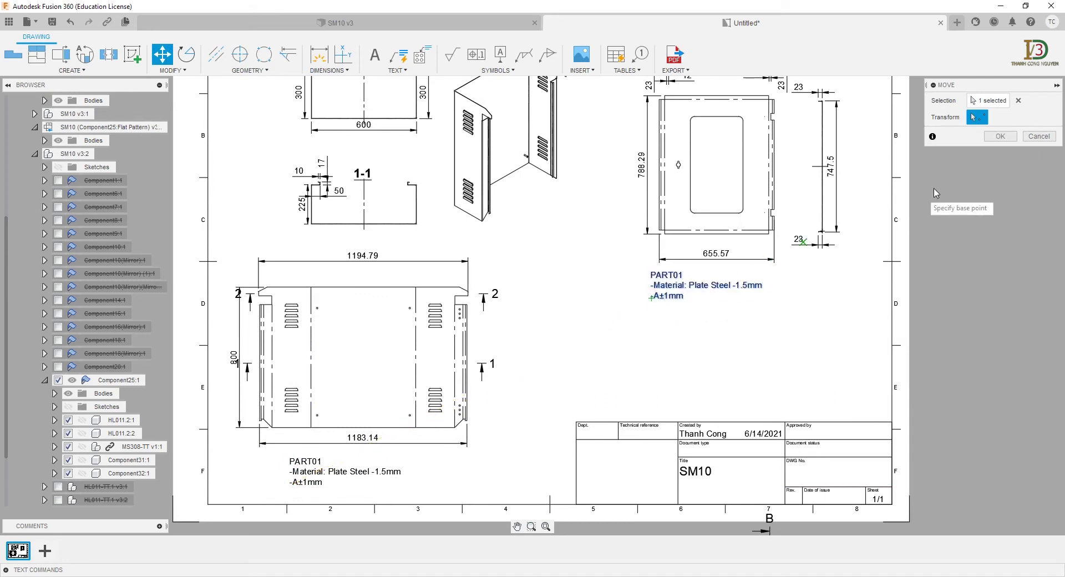
{"action": "left_click", "coordinate": [1000, 136]}
Step: Change the copied note's title from PART01 to PART02
{"action": "left_click", "coordinate": [691, 285]}
{"action": "double_click", "coordinate": [690, 285]}
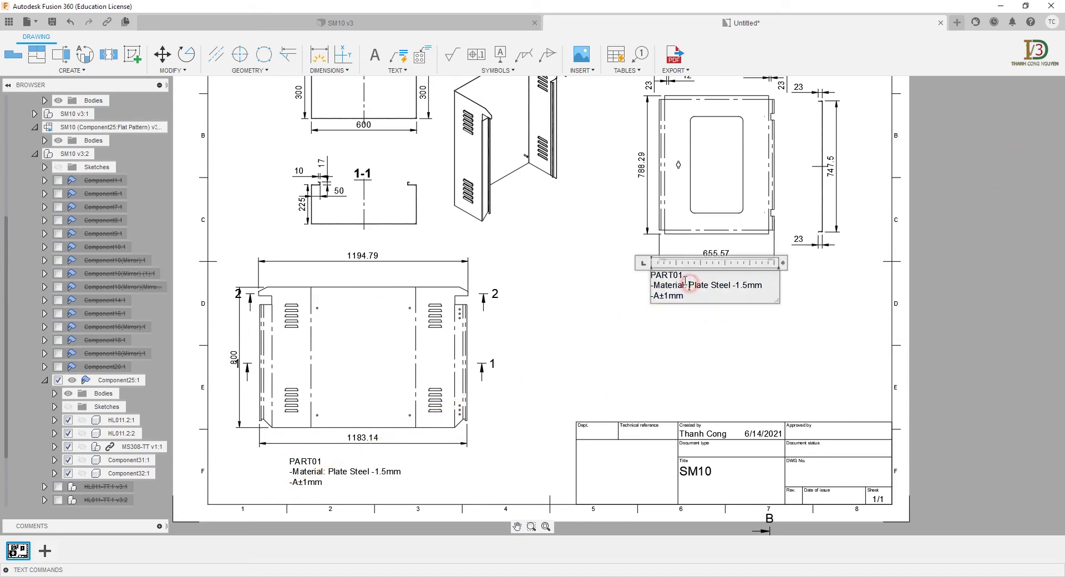
{"action": "left_click", "coordinate": [681, 276]}
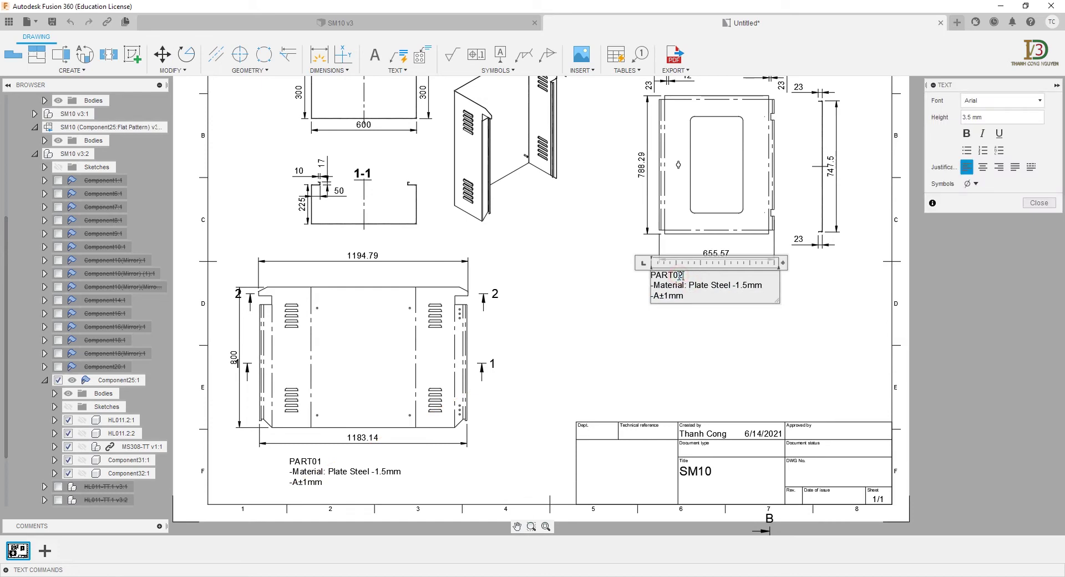
{"action": "left_click", "coordinate": [1026, 203]}
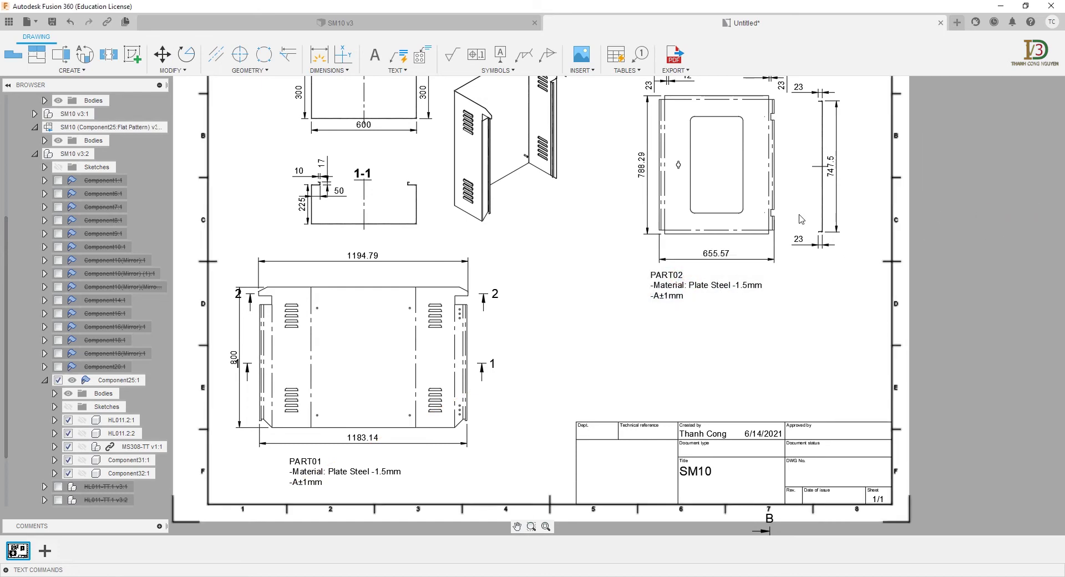
Step: Project an isometric view from the door base view and move it right of the PART02 note
{"action": "left_click", "coordinate": [36, 54]}
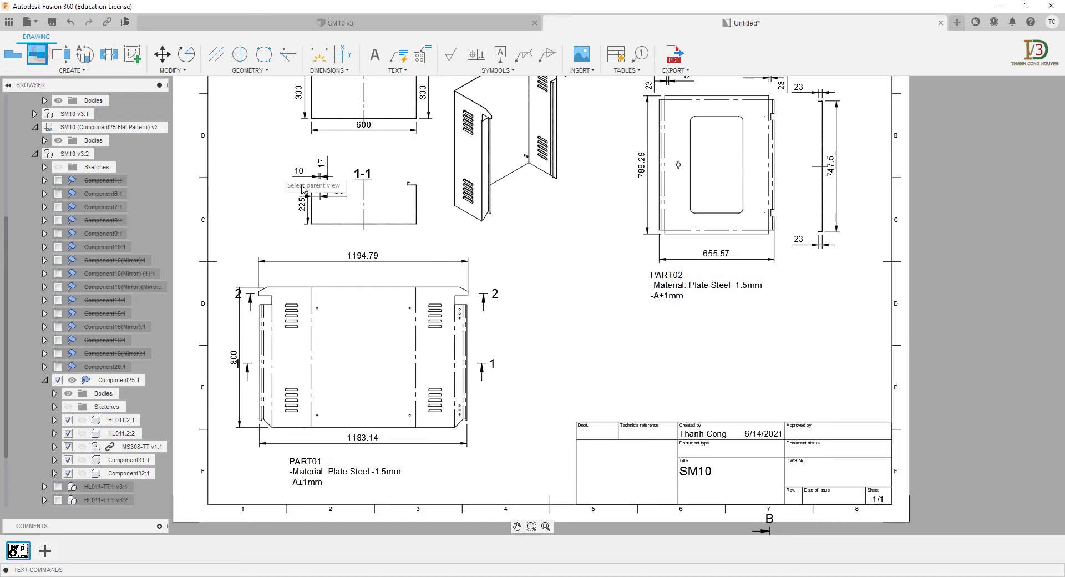
{"action": "scroll", "coordinate": [499, 285], "scroll_direction": "down", "scroll_amount": 2}
{"action": "scroll", "coordinate": [510, 296], "scroll_direction": "down", "scroll_amount": 1}
{"action": "scroll", "coordinate": [517, 305], "scroll_direction": "down", "scroll_amount": 1}
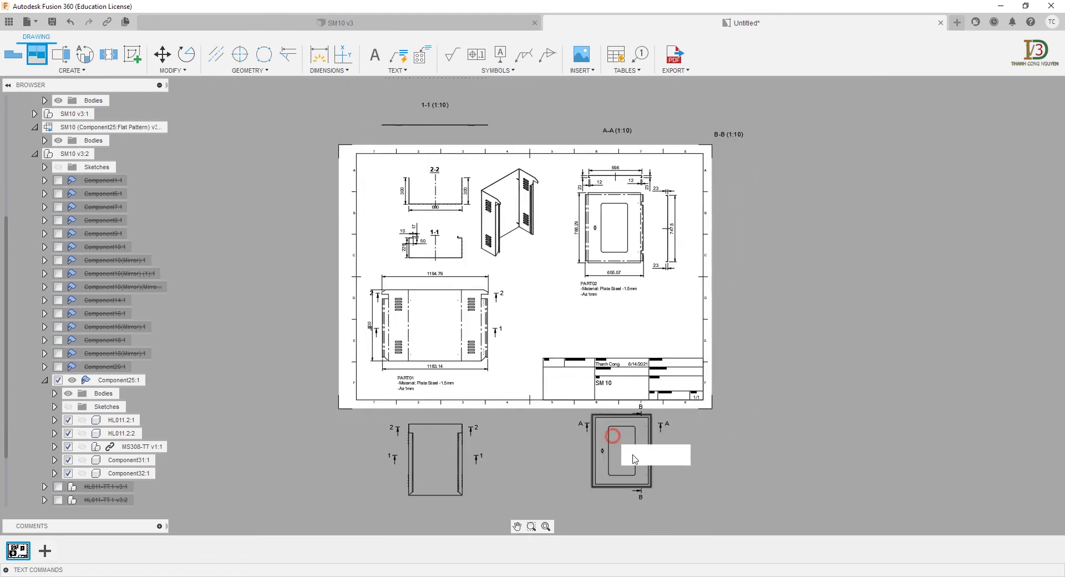
{"action": "left_click", "coordinate": [624, 443]}
{"action": "left_click", "coordinate": [712, 493]}
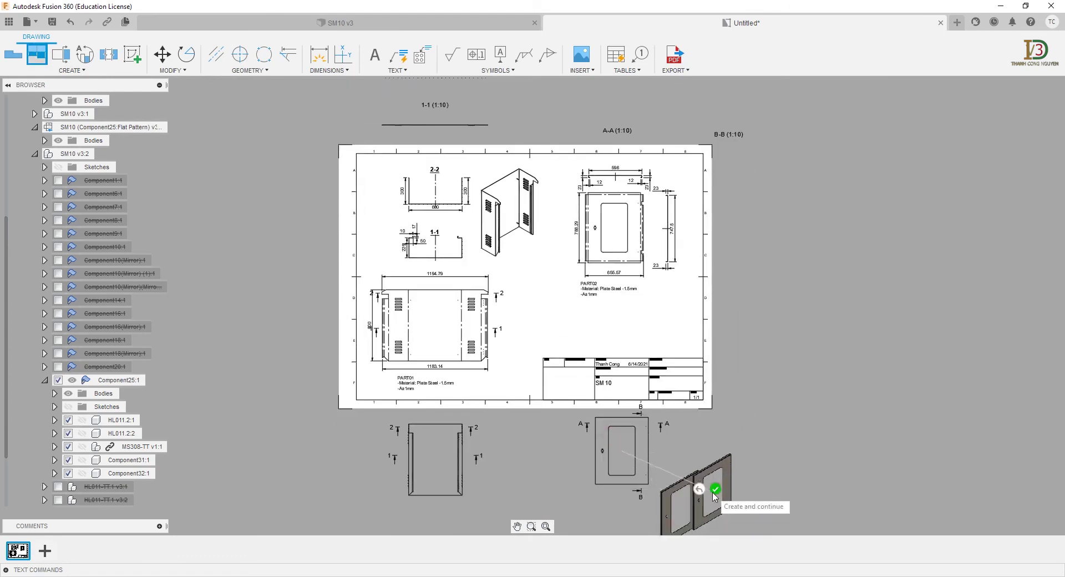
{"action": "left_click", "coordinate": [695, 477]}
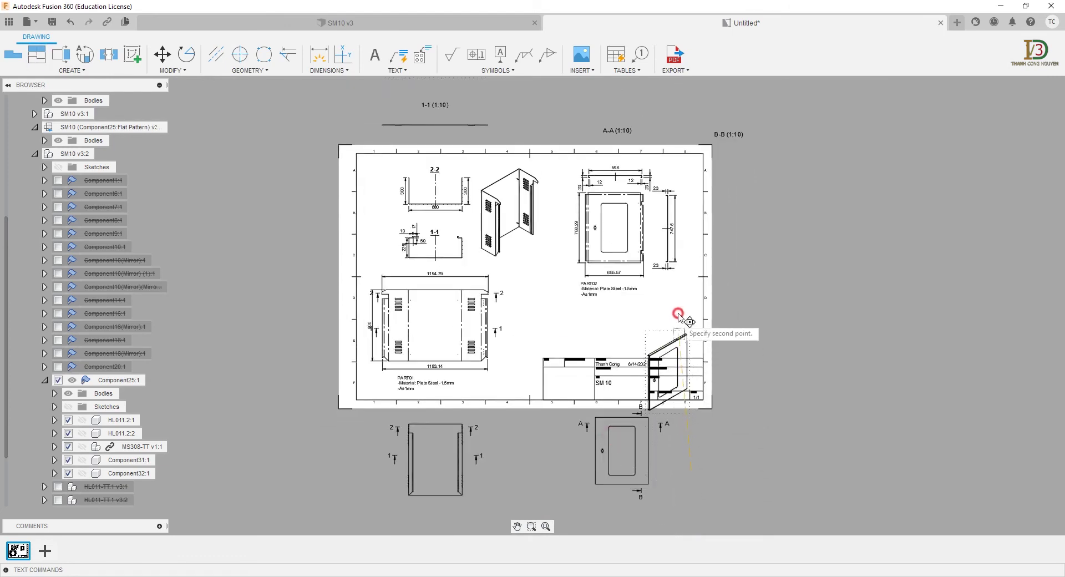
{"action": "left_click", "coordinate": [683, 281]}
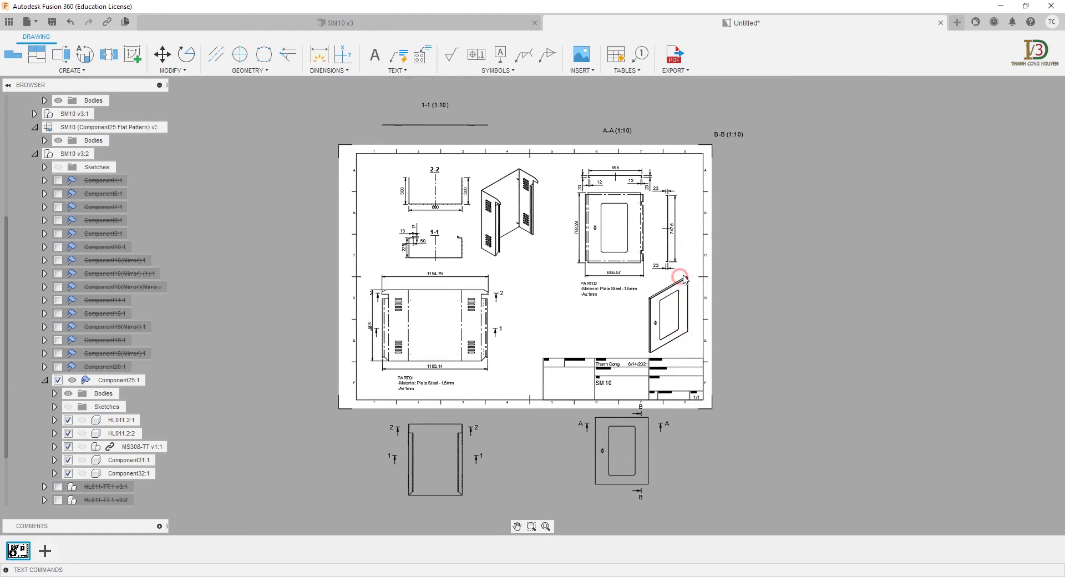
{"action": "left_click", "coordinate": [374, 55]}
Step: Place an empty text box (Arial, 3.5 mm) at the sheet's top-right corner
{"action": "scroll", "coordinate": [549, 244], "scroll_direction": "up", "scroll_amount": 1}
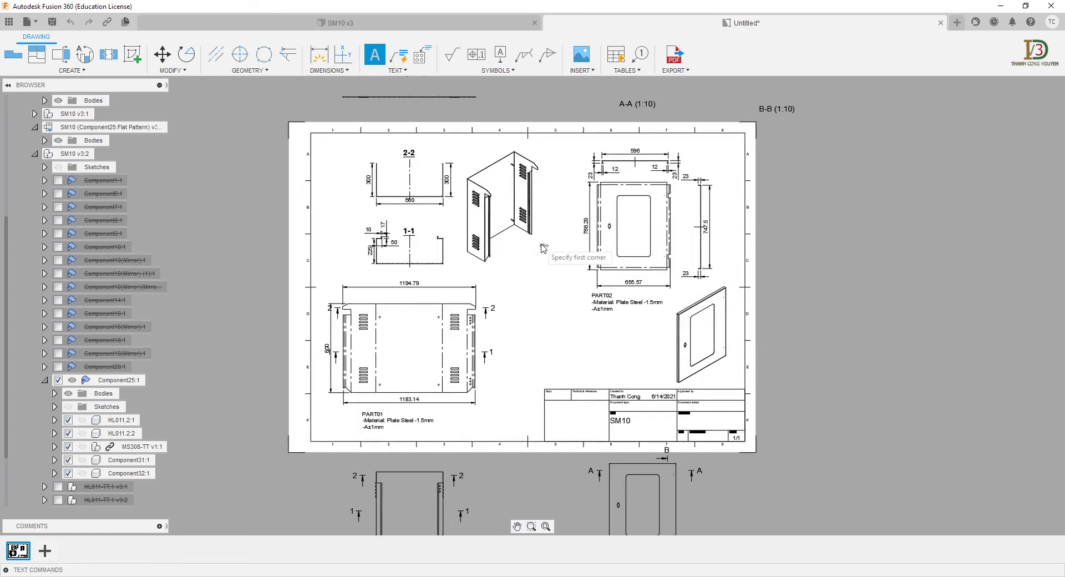
{"action": "scroll", "coordinate": [555, 252], "scroll_direction": "up", "scroll_amount": 1}
{"action": "scroll", "coordinate": [638, 211], "scroll_direction": "up", "scroll_amount": 1}
{"action": "scroll", "coordinate": [680, 183], "scroll_direction": "up", "scroll_amount": 1}
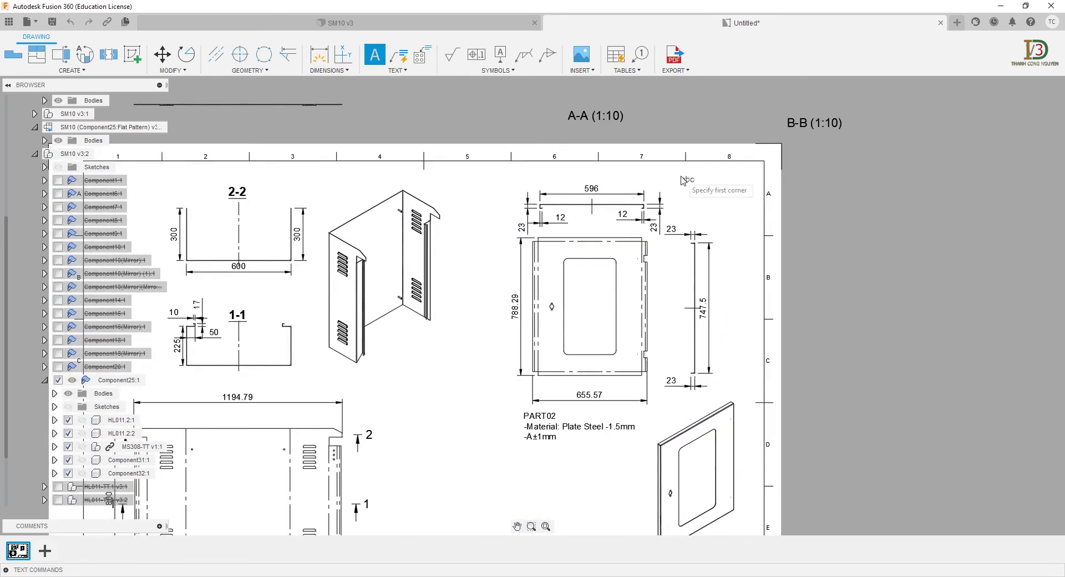
{"action": "left_click", "coordinate": [681, 179]}
{"action": "left_click", "coordinate": [749, 187]}
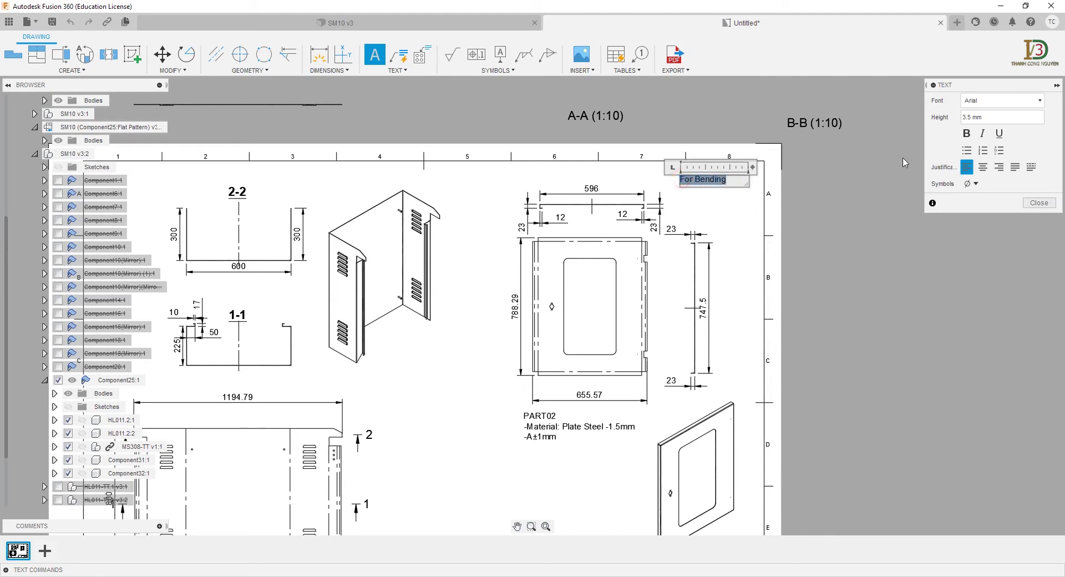
Step: Make the 'For Bending' note bold, commit it, and zoom out to the whole sheet
{"action": "left_click", "coordinate": [965, 134]}
{"action": "left_click", "coordinate": [1039, 203]}
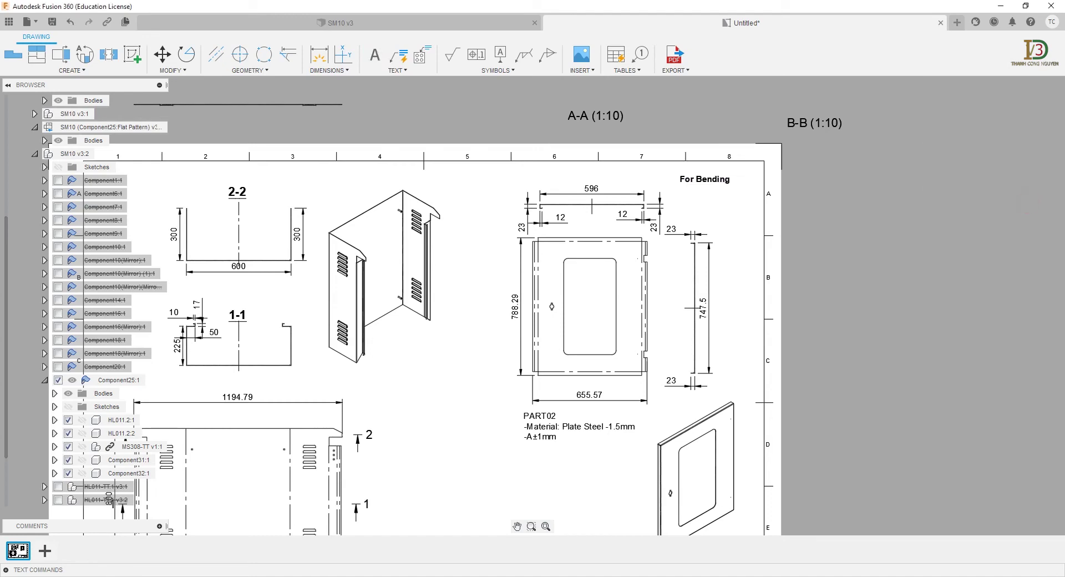
{"action": "scroll", "coordinate": [999, 208], "scroll_direction": "down", "scroll_amount": 1}
{"action": "scroll", "coordinate": [981, 214], "scroll_direction": "down", "scroll_amount": 1}
{"action": "scroll", "coordinate": [946, 230], "scroll_direction": "down", "scroll_amount": 1}
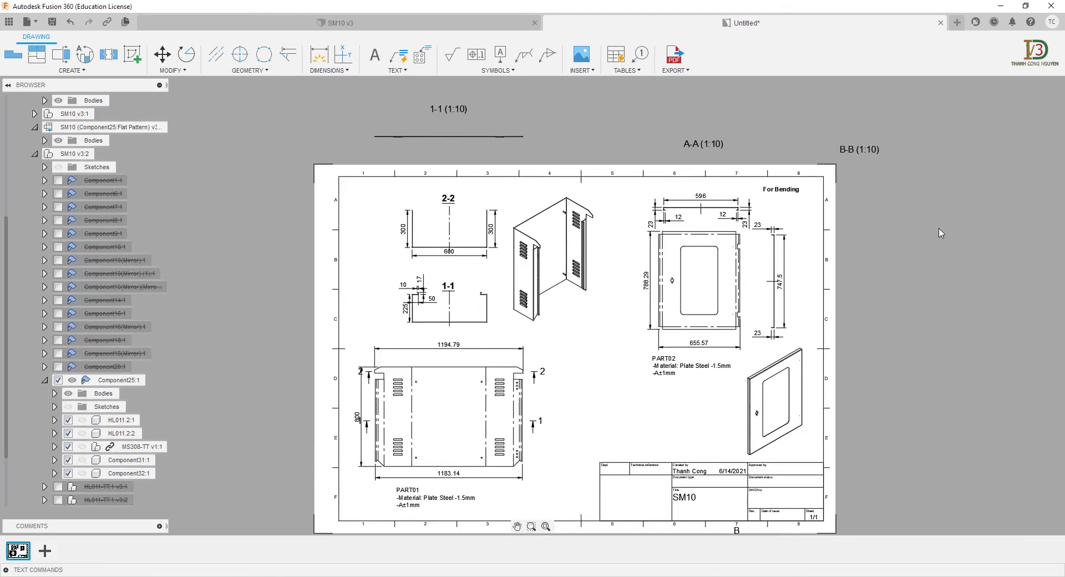
{"action": "scroll", "coordinate": [875, 203], "scroll_direction": "down", "scroll_amount": 1}
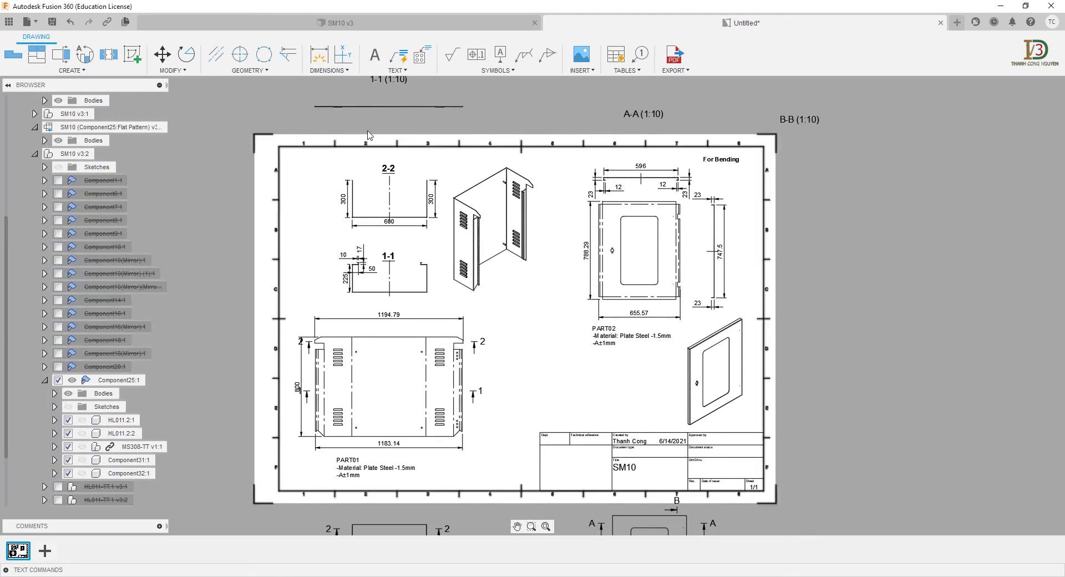
Step: In a new sketch, draw a rectangle framing the 'For Bending' label
{"action": "left_click", "coordinate": [142, 60]}
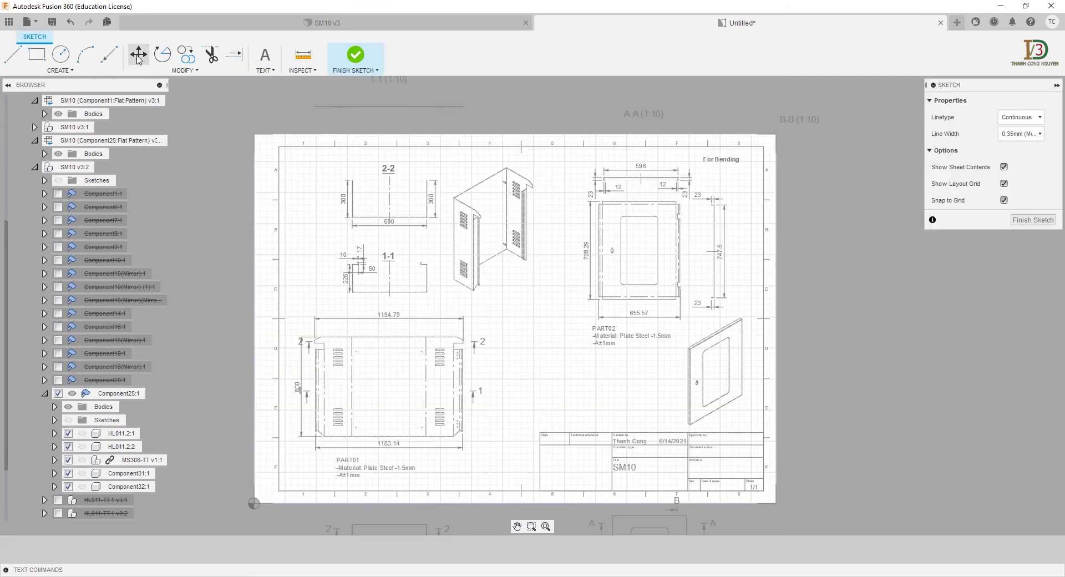
{"action": "left_click", "coordinate": [37, 54]}
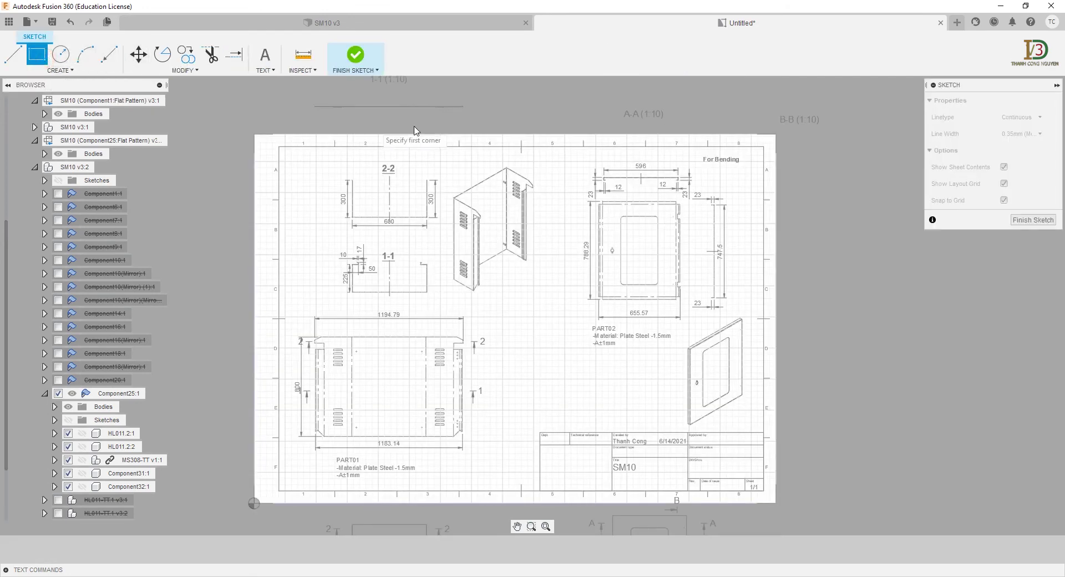
{"action": "scroll", "coordinate": [708, 161], "scroll_direction": "up", "scroll_amount": 2}
{"action": "scroll", "coordinate": [708, 161], "scroll_direction": "up", "scroll_amount": 1}
{"action": "scroll", "coordinate": [705, 157], "scroll_direction": "up", "scroll_amount": 2}
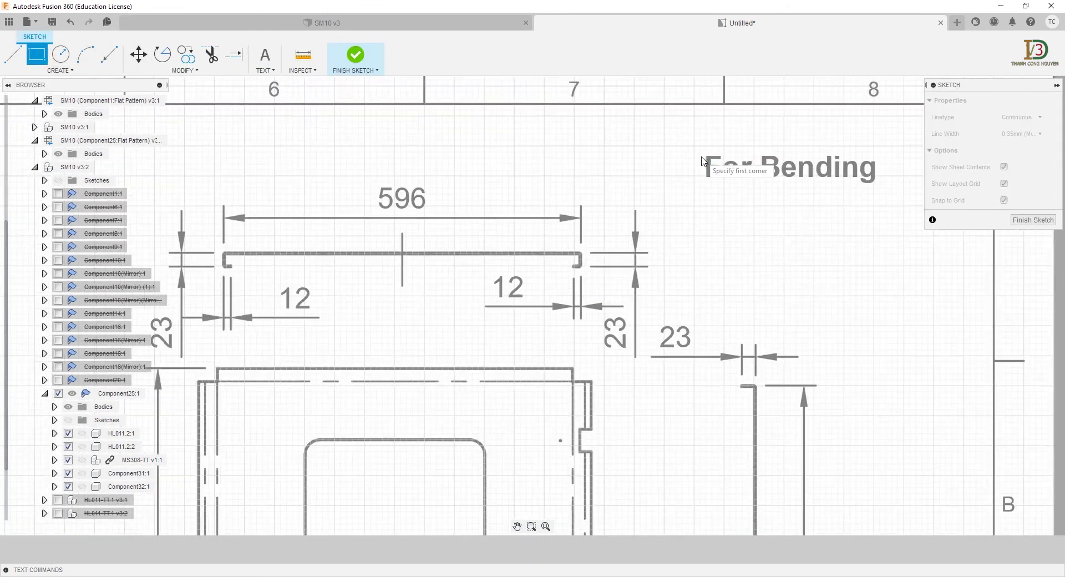
{"action": "scroll", "coordinate": [702, 153], "scroll_direction": "up", "scroll_amount": 2}
{"action": "left_click", "coordinate": [700, 145]}
{"action": "middle_click_drag", "start_coordinate": [738, 178], "coordinate": [651, 160]}
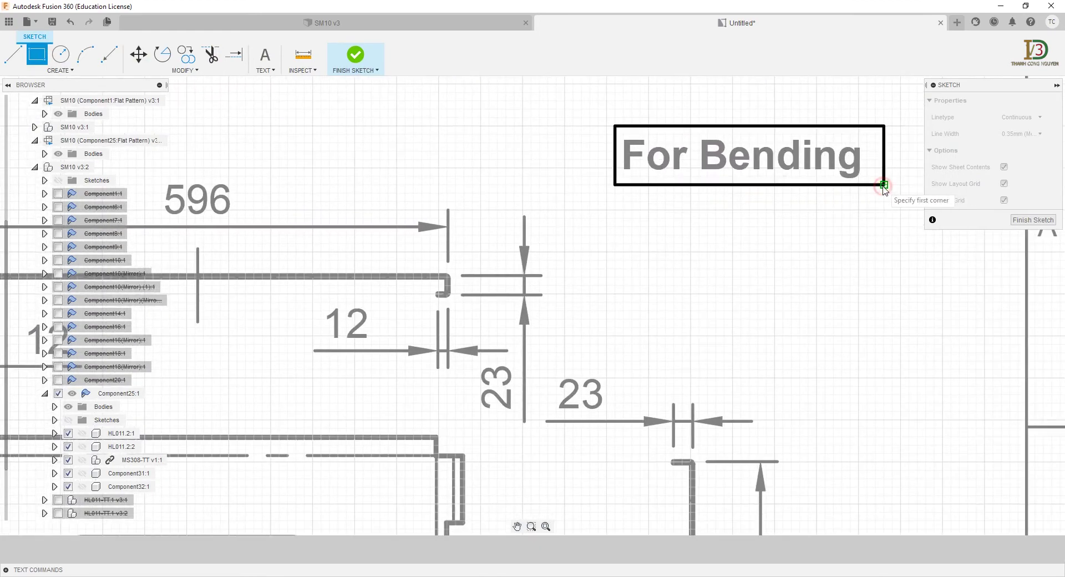
{"action": "left_click", "coordinate": [884, 187]}
{"action": "scroll", "coordinate": [882, 189], "scroll_direction": "down", "scroll_amount": 2}
{"action": "scroll", "coordinate": [881, 191], "scroll_direction": "down", "scroll_amount": 1}
{"action": "scroll", "coordinate": [880, 192], "scroll_direction": "down", "scroll_amount": 2}
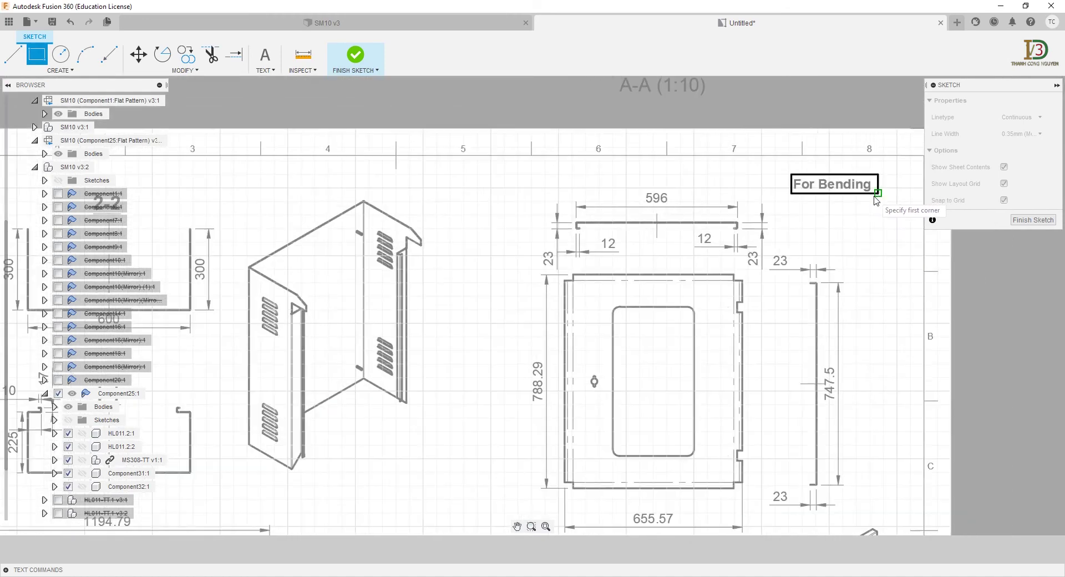
{"action": "scroll", "coordinate": [880, 191], "scroll_direction": "down", "scroll_amount": 1}
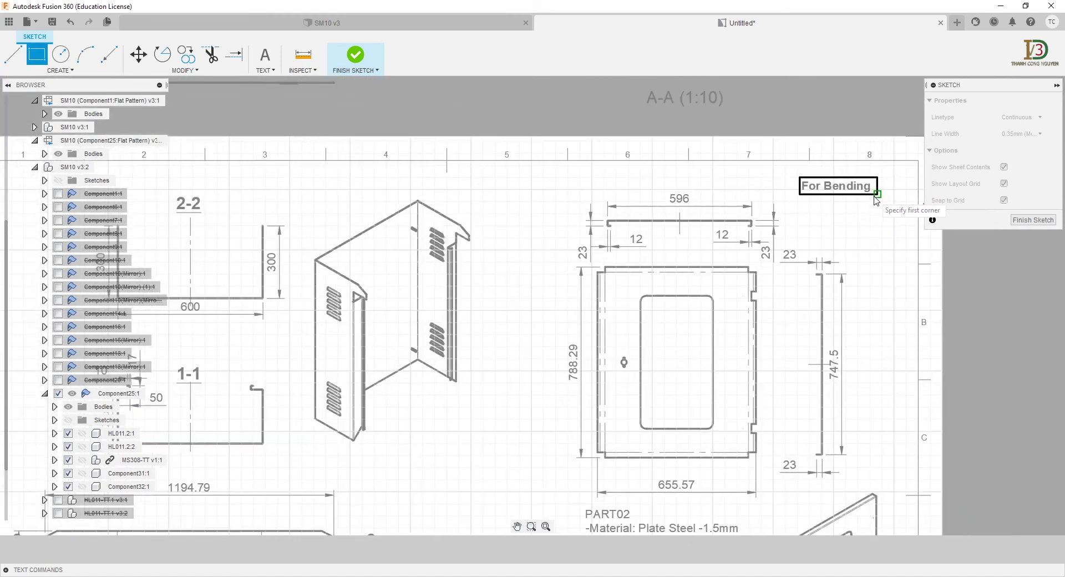
Step: Draw a vertical line from the top border to the title block splitting PART01 and PART02, then finish the sketch
{"action": "left_click", "coordinate": [13, 54]}
{"action": "scroll", "coordinate": [512, 255], "scroll_direction": "down", "scroll_amount": 2}
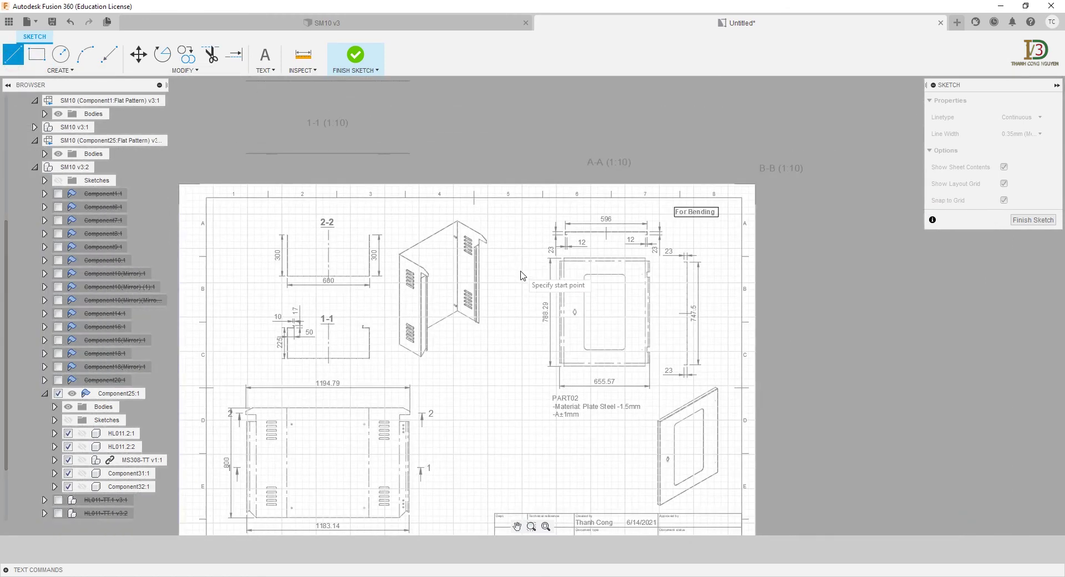
{"action": "scroll", "coordinate": [513, 259], "scroll_direction": "down", "scroll_amount": 1}
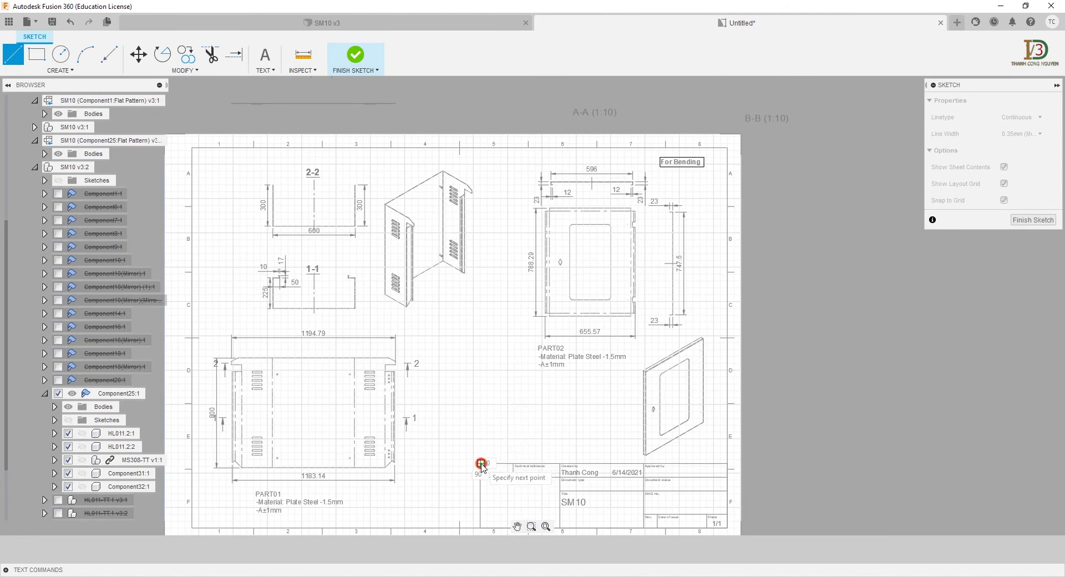
{"action": "double_click", "coordinate": [481, 148]}
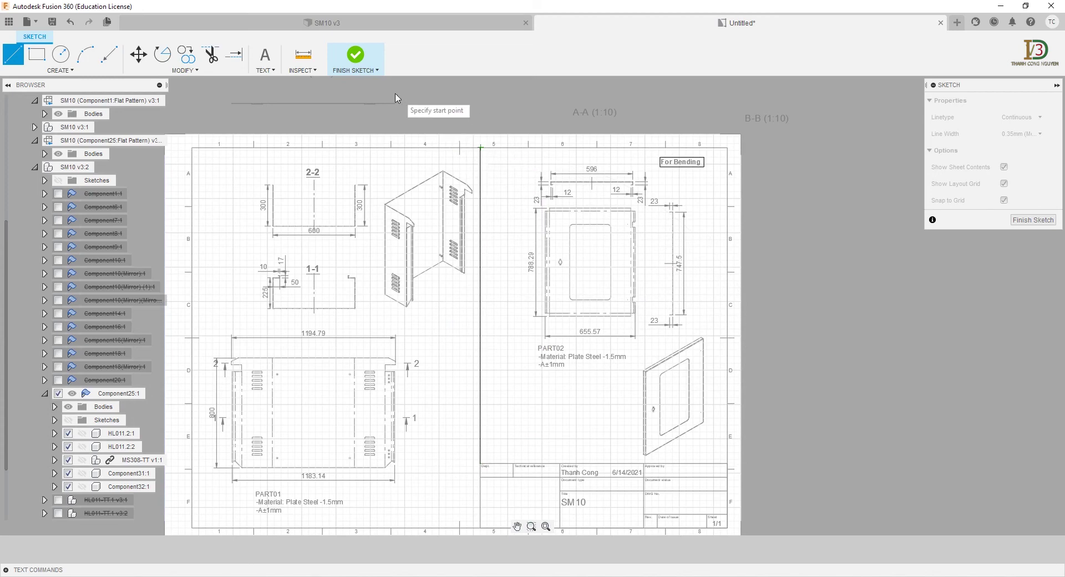
{"action": "left_click", "coordinate": [362, 59]}
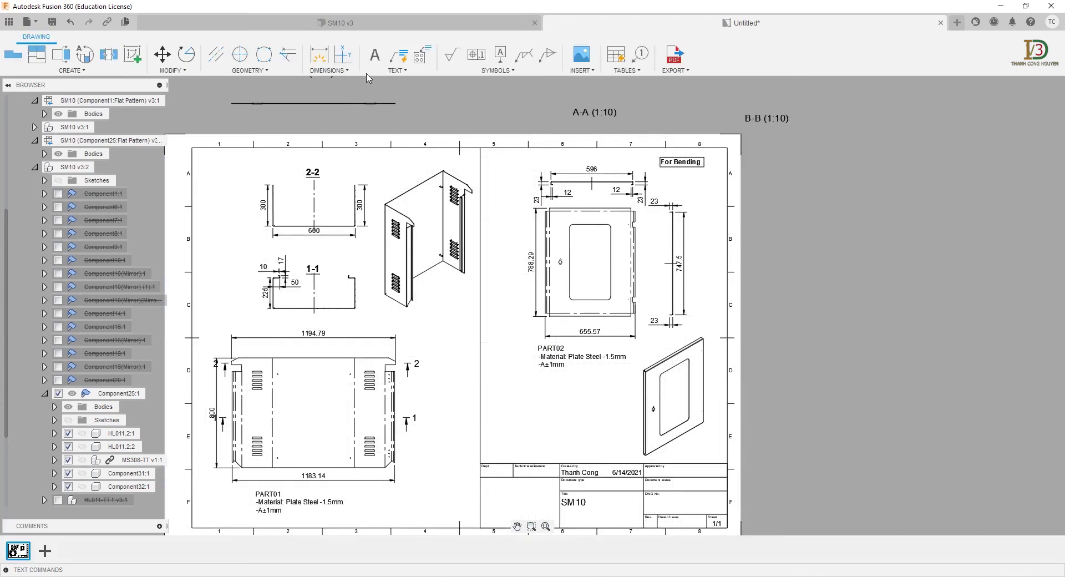
{"action": "scroll", "coordinate": [435, 147], "scroll_direction": "down", "scroll_amount": 3}
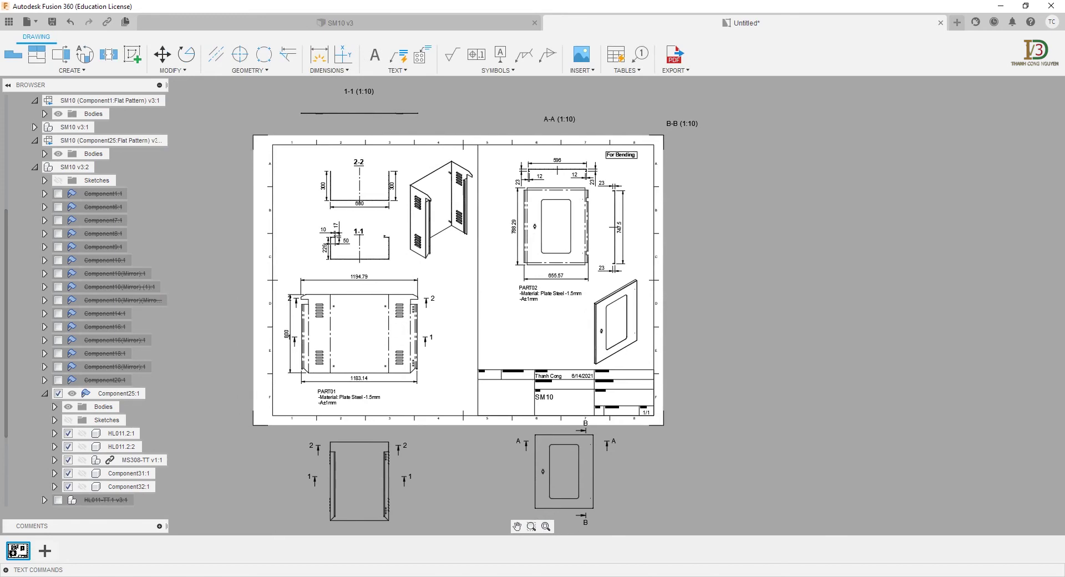
Step: From SM10 v3, create a Flat Pattern drawing of Component1:1 in the Untitled drawing
{"action": "left_click", "coordinate": [359, 23]}
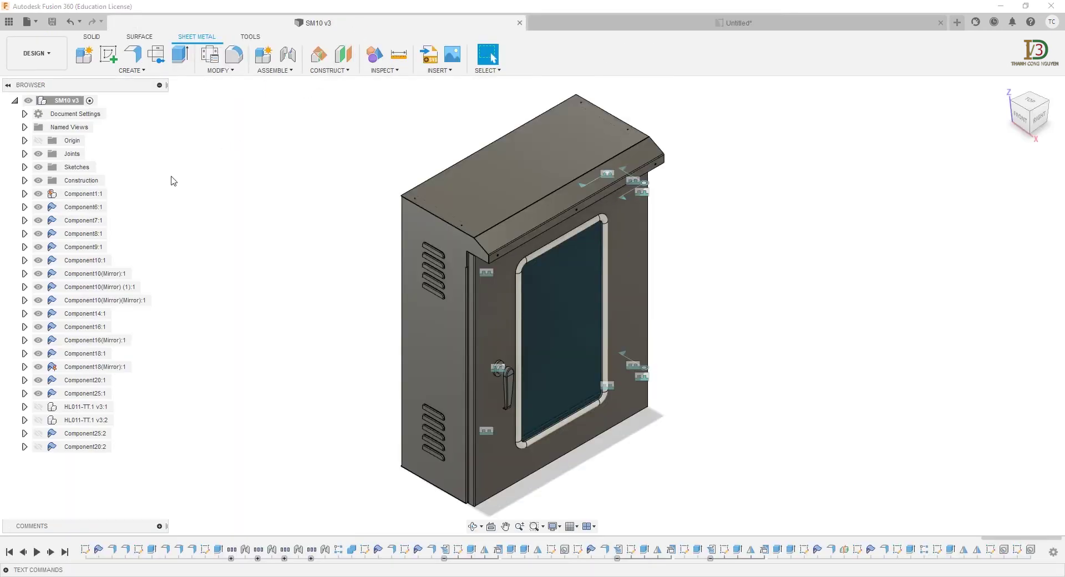
{"action": "right_click", "coordinate": [84, 194]}
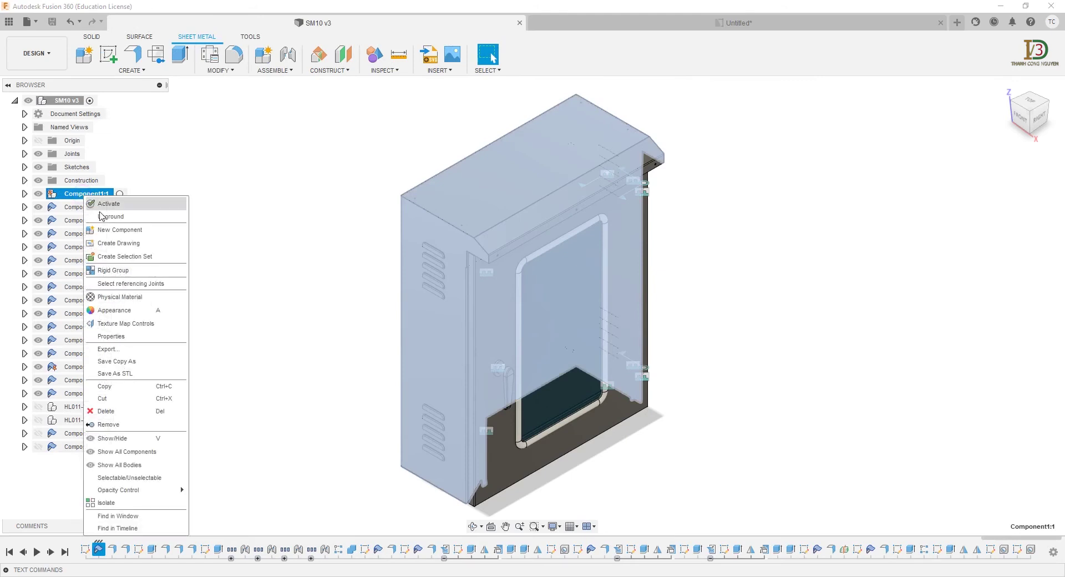
{"action": "left_click", "coordinate": [118, 243]}
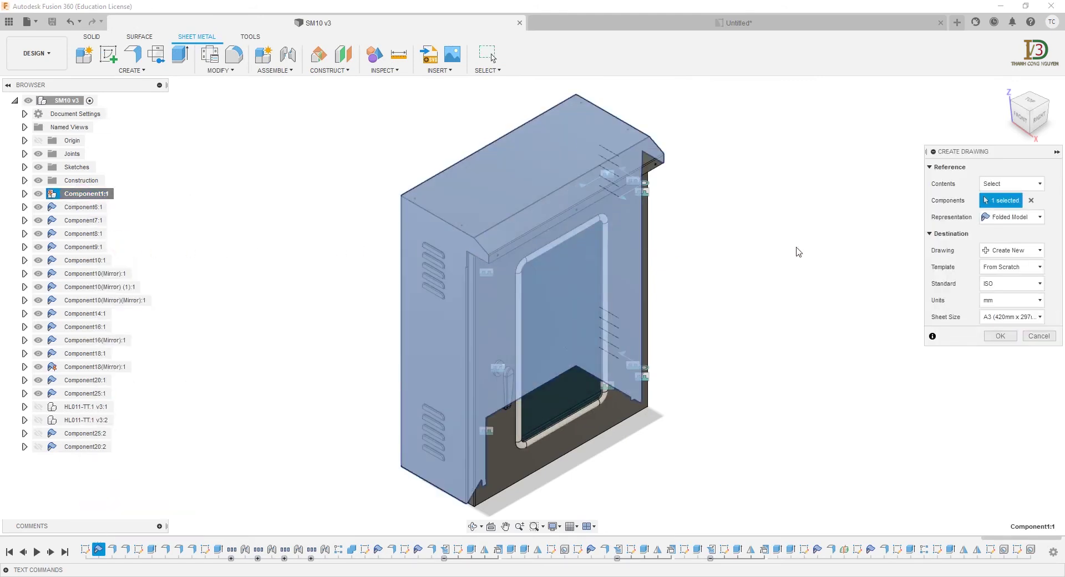
{"action": "left_click", "coordinate": [991, 217]}
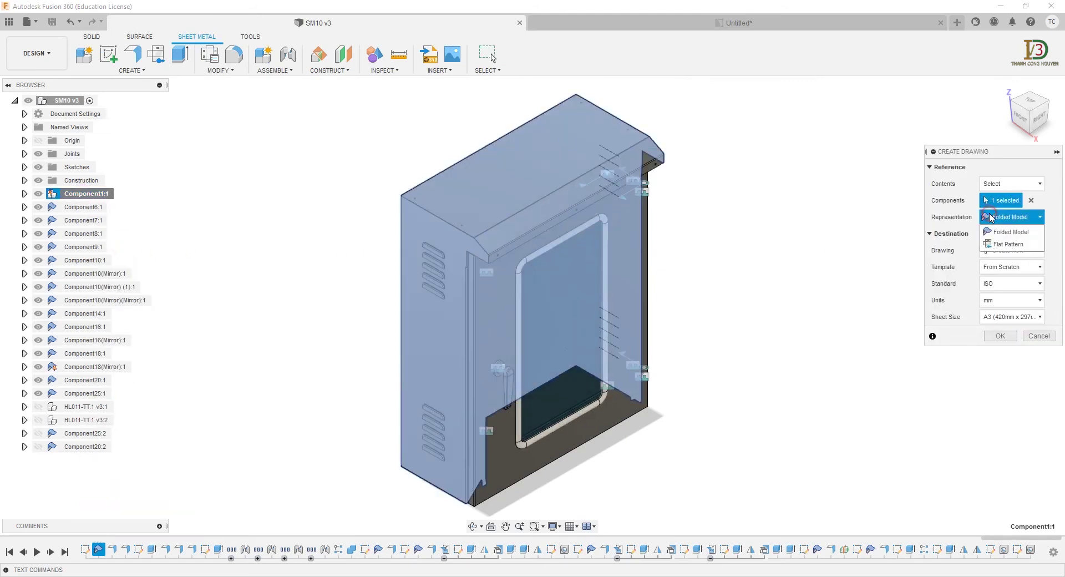
{"action": "left_click", "coordinate": [995, 243]}
{"action": "left_click", "coordinate": [997, 248]}
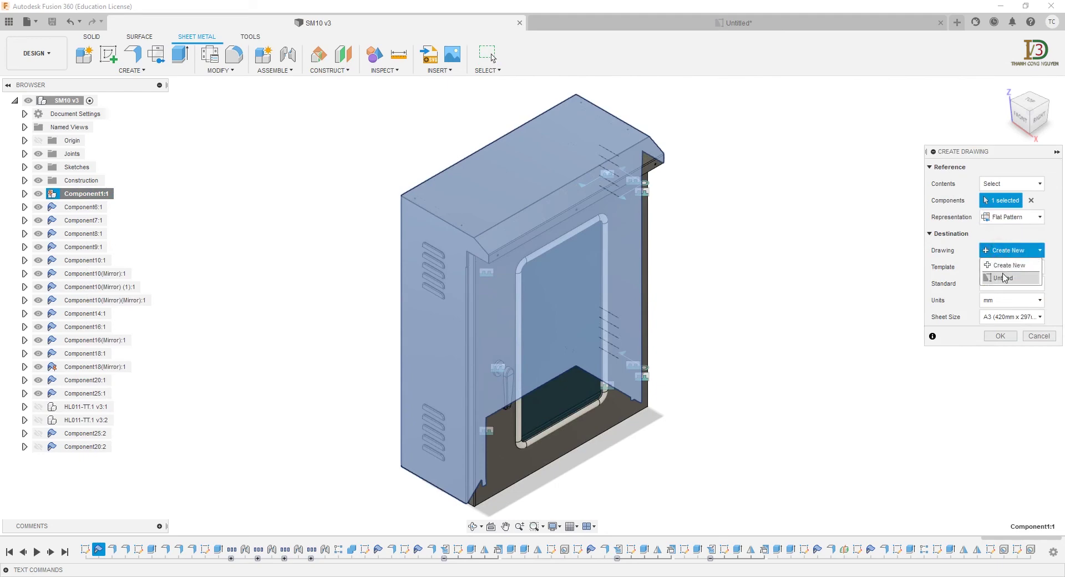
{"action": "left_click", "coordinate": [1002, 275]}
{"action": "left_click", "coordinate": [1000, 336]}
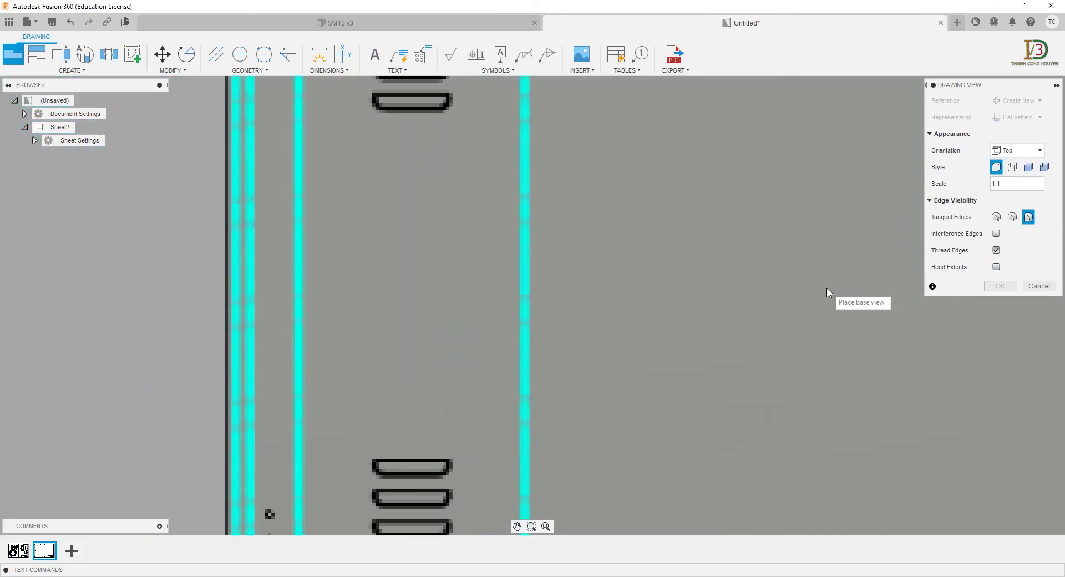
Step: Place the Component1 flat-pattern base view on Sheet2
{"action": "scroll", "coordinate": [809, 288], "scroll_direction": "down", "scroll_amount": 5}
{"action": "left_click", "coordinate": [691, 274]}
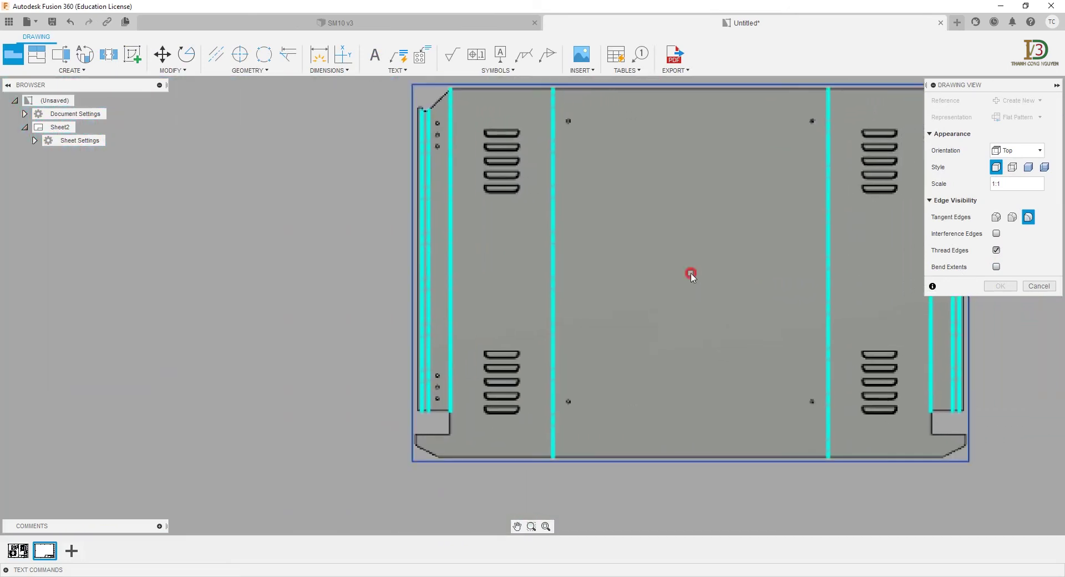
{"action": "left_click", "coordinate": [998, 288]}
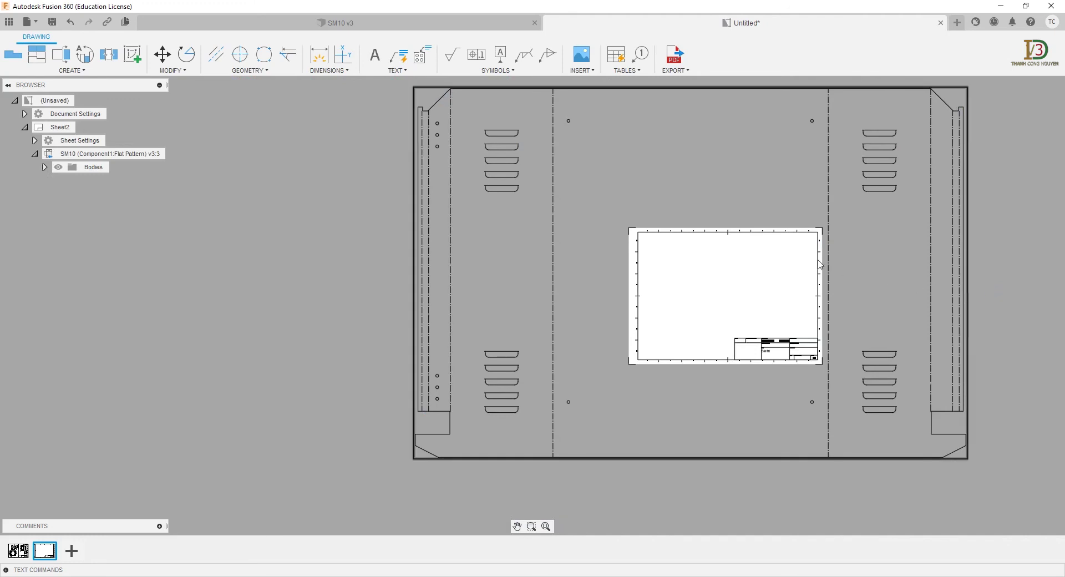
Step: Rotate the body flat pattern about a hole to straighten it, then move it down and left
{"action": "left_click", "coordinate": [187, 53]}
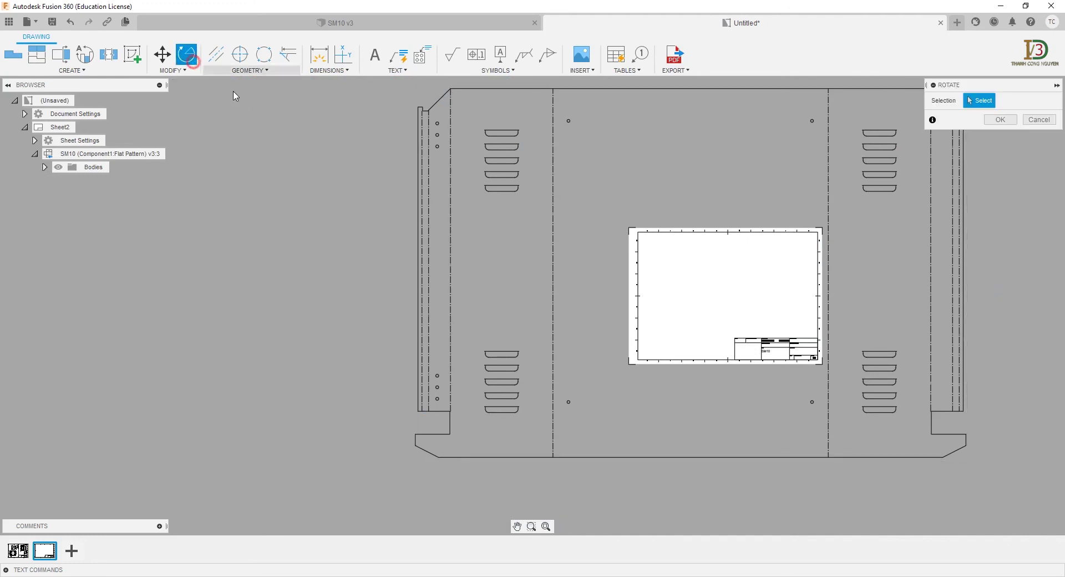
{"action": "left_click", "coordinate": [622, 215]}
{"action": "left_click", "coordinate": [972, 117]}
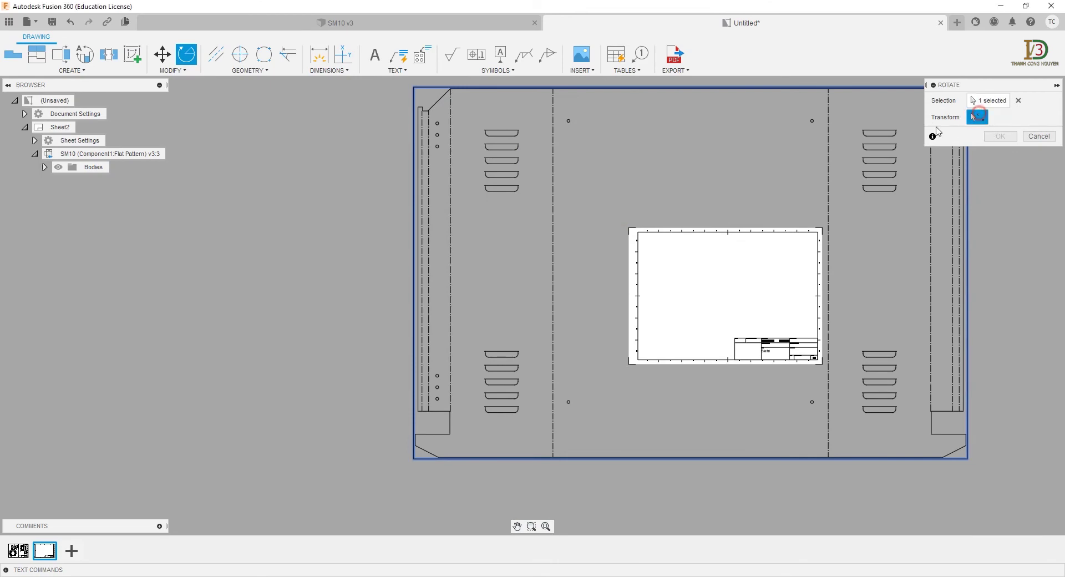
{"action": "left_click", "coordinate": [812, 121]}
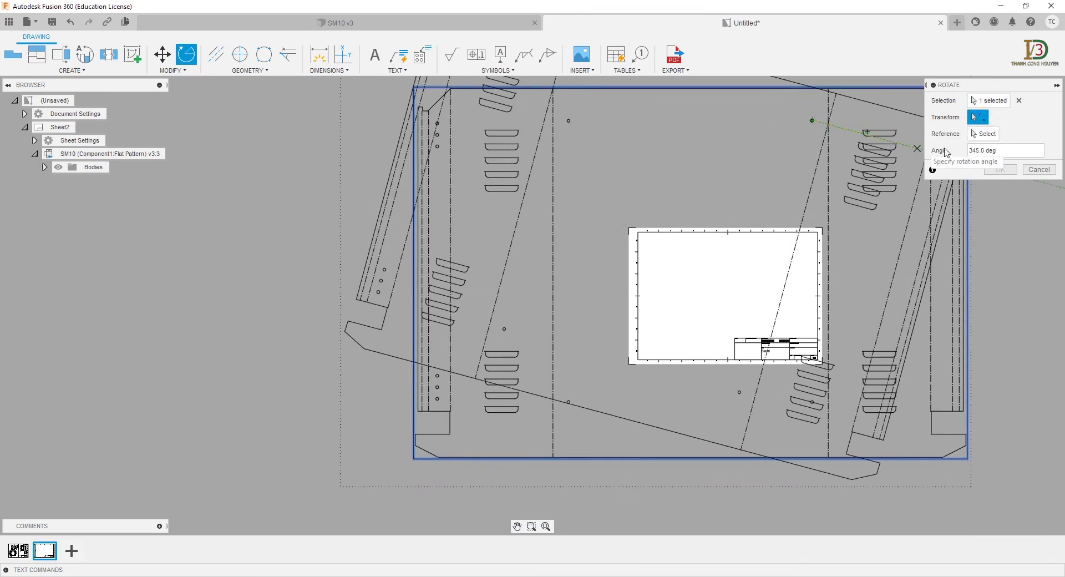
{"action": "double_click", "coordinate": [972, 147]}
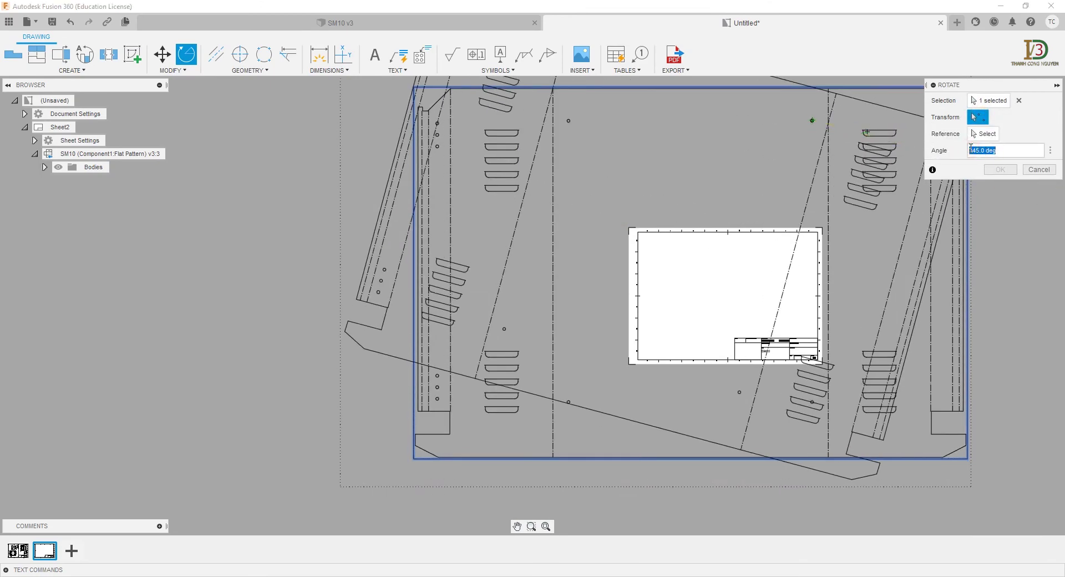
{"action": "type", "text": "180"}
{"action": "key", "text": "Return"}
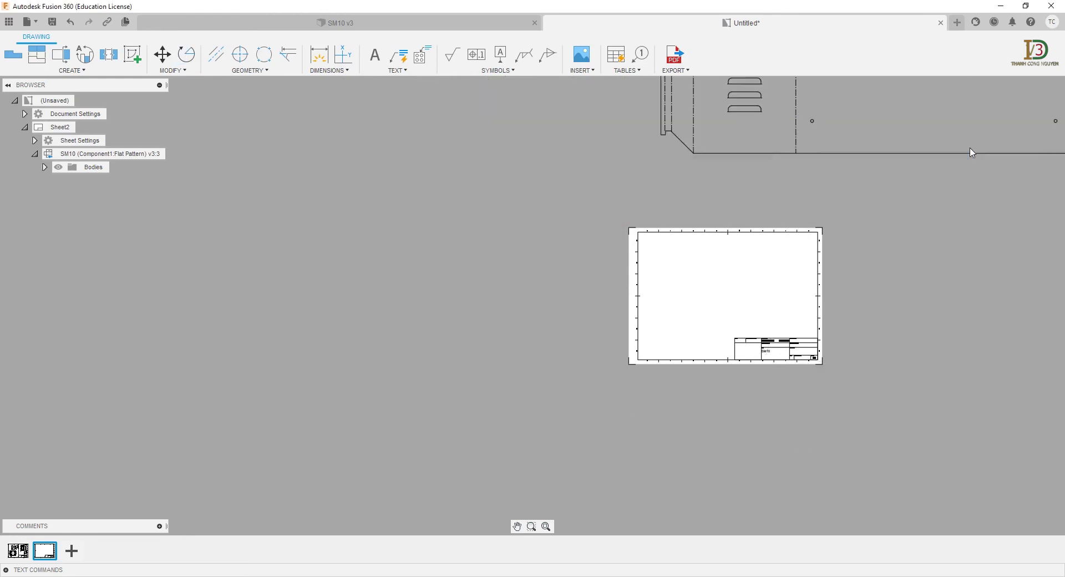
{"action": "left_click", "coordinate": [893, 159]}
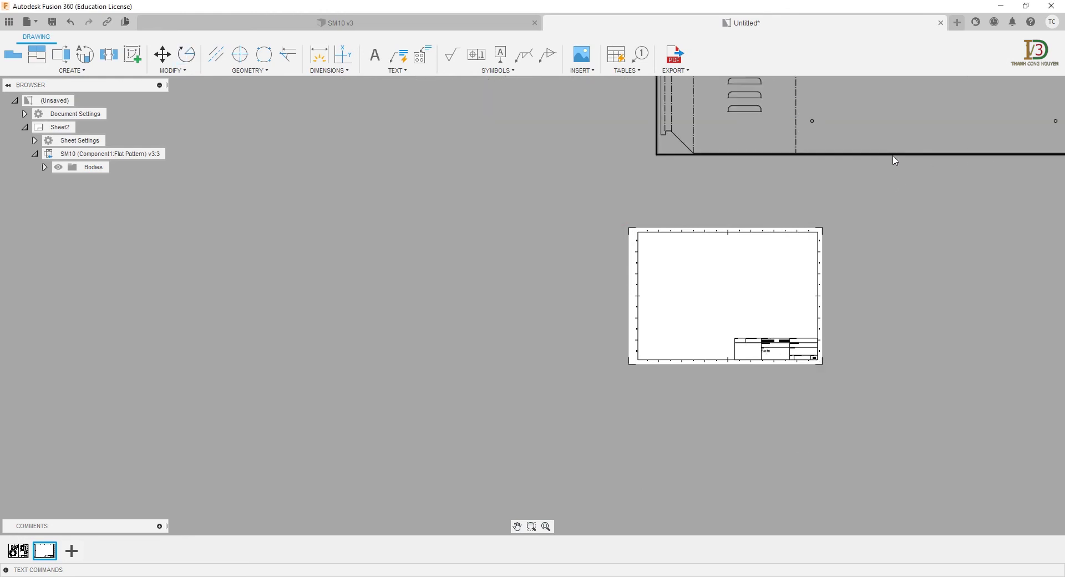
{"action": "left_click_drag", "start_coordinate": [484, 422], "coordinate": [446, 463]}
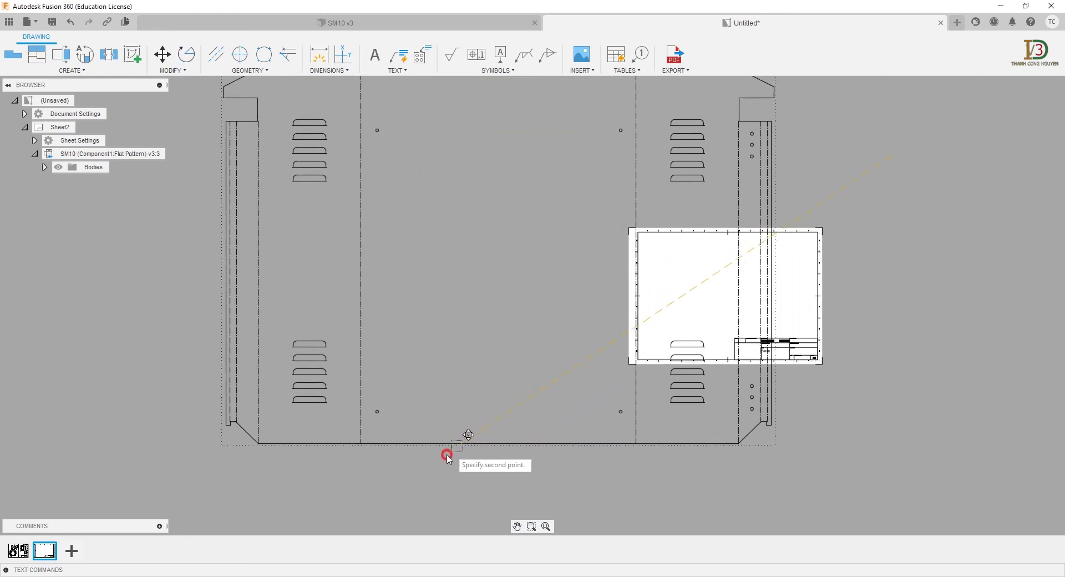
{"action": "left_click", "coordinate": [446, 470]}
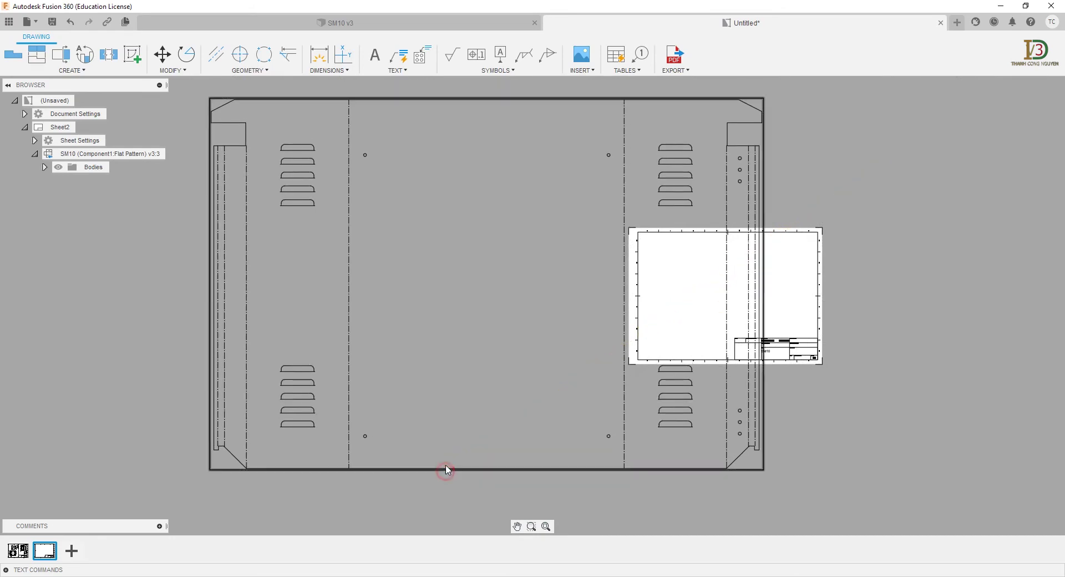
Step: Return to the SM10 v3 model and right-click the door component Component25:1
{"action": "left_click", "coordinate": [446, 23]}
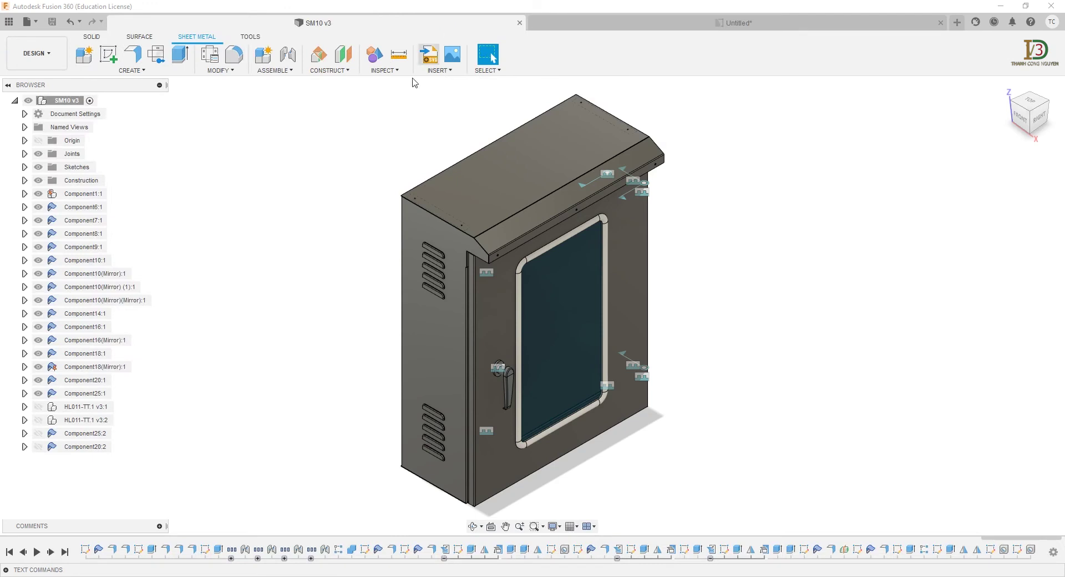
{"action": "left_click", "coordinate": [92, 393]}
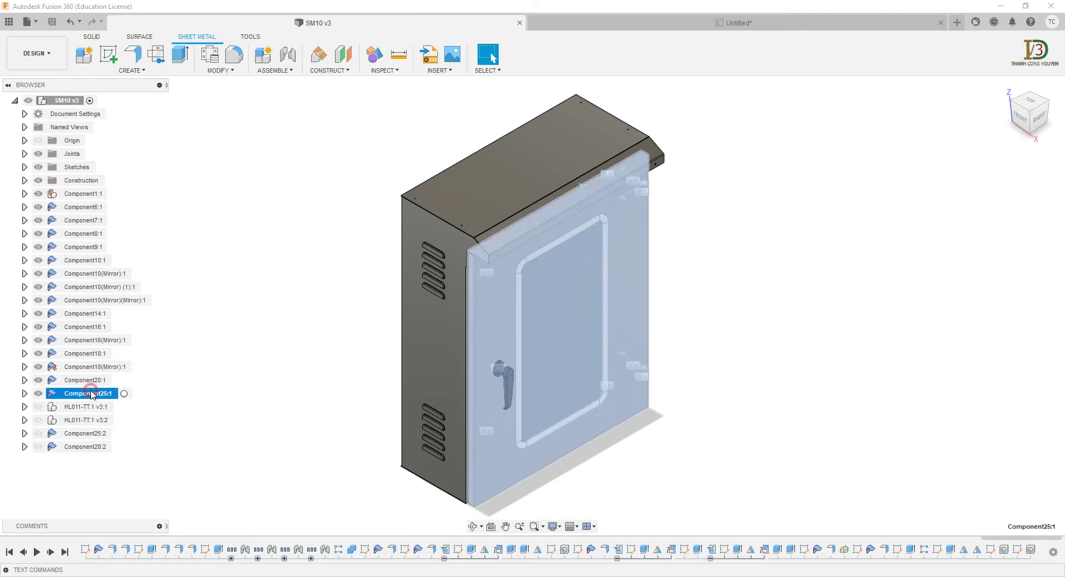
{"action": "right_click", "coordinate": [92, 394]}
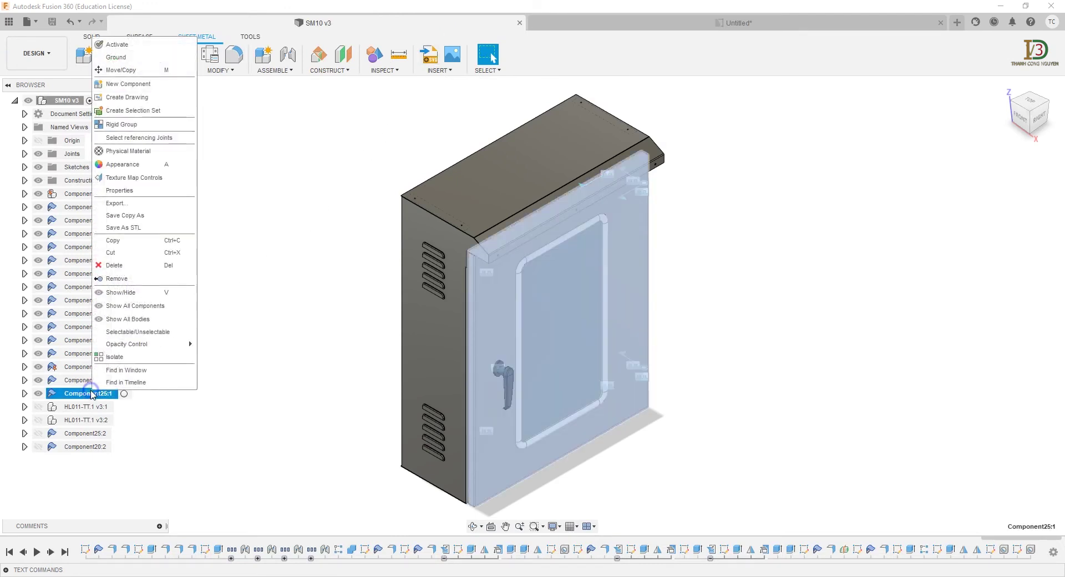
Step: Create a Flat Pattern drawing view of Component25 on Sheet2 of the Untitled drawing
{"action": "left_click", "coordinate": [161, 98]}
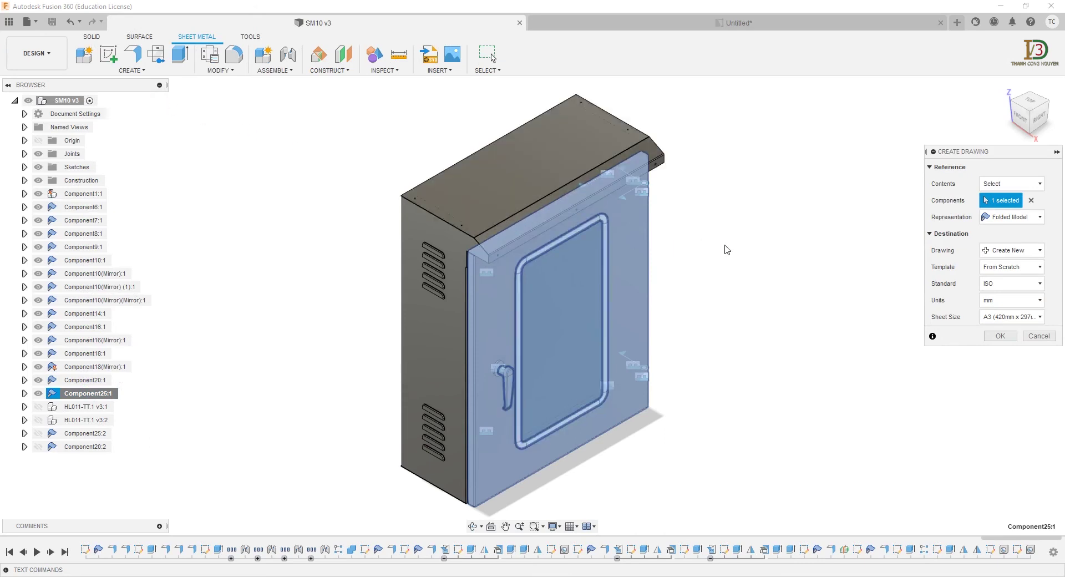
{"action": "left_click", "coordinate": [1004, 217]}
{"action": "left_click", "coordinate": [997, 240]}
{"action": "left_click", "coordinate": [1001, 250]}
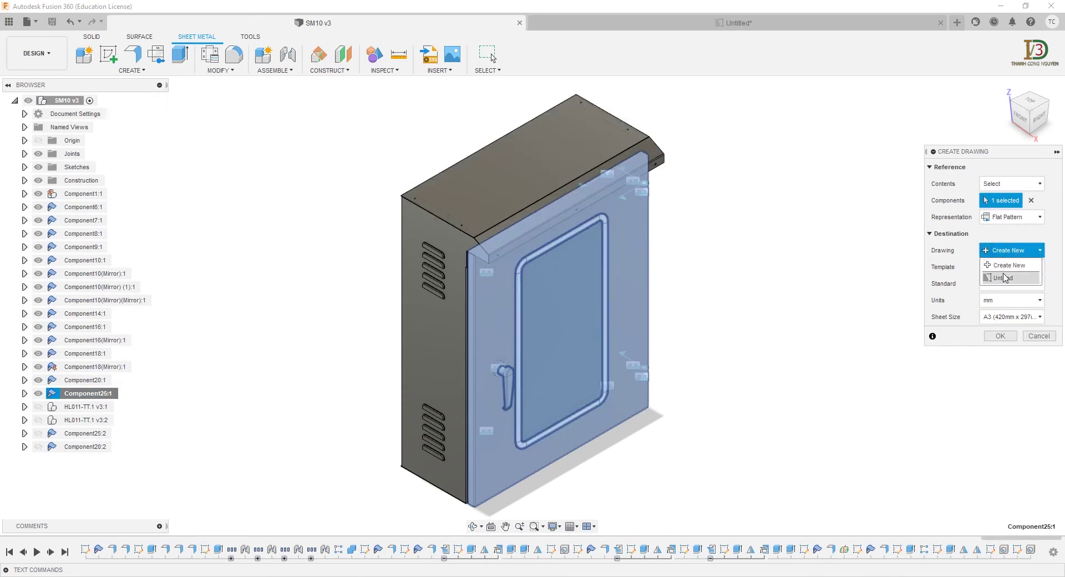
{"action": "left_click", "coordinate": [1004, 275]}
{"action": "left_click", "coordinate": [1006, 268]}
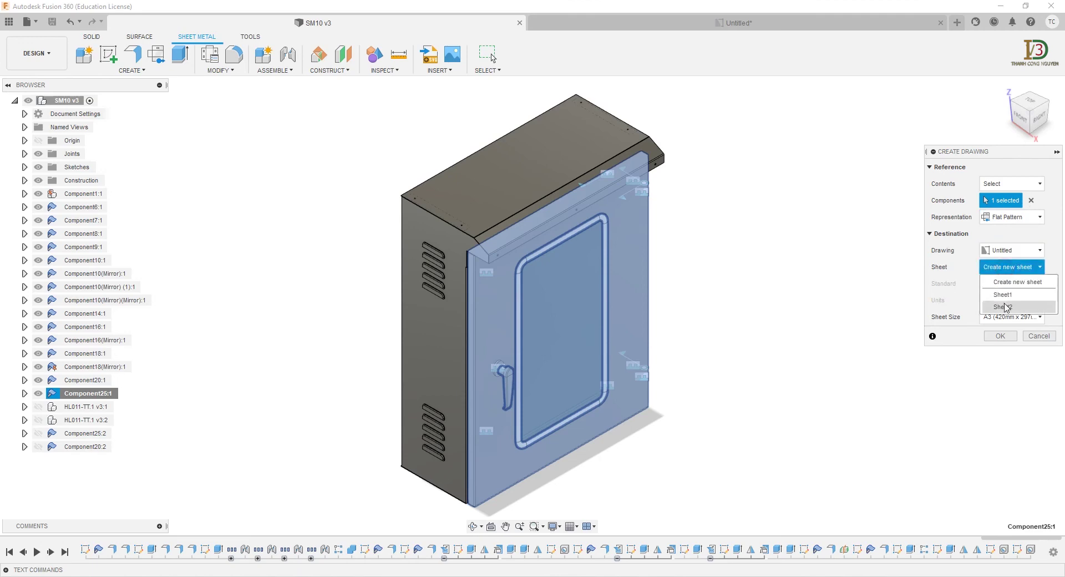
{"action": "left_click", "coordinate": [1006, 309]}
{"action": "left_click", "coordinate": [1000, 337]}
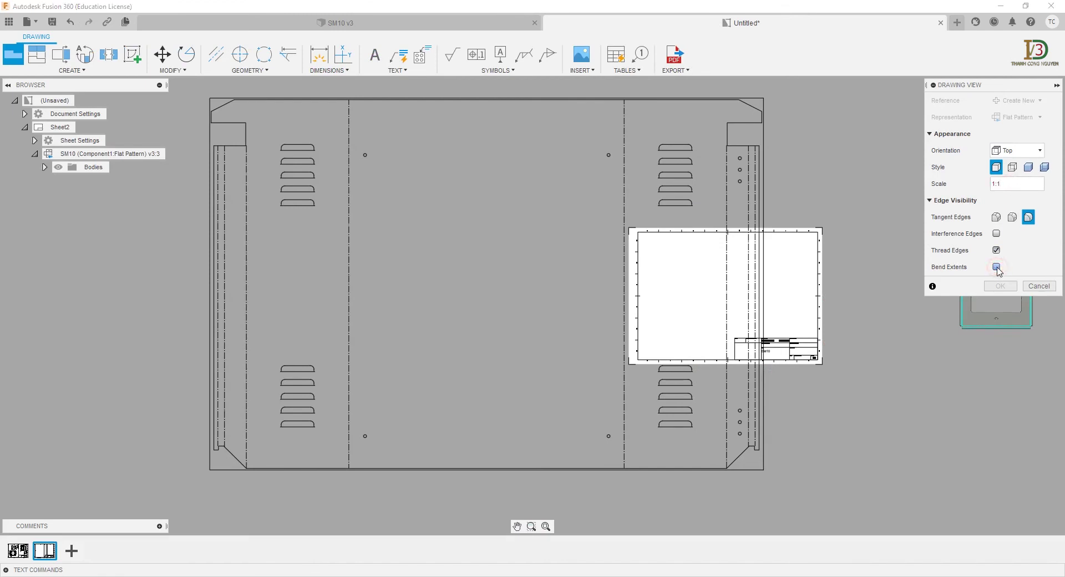
Step: Place the door flat-pattern base view right of the body pattern and pan to see both
{"action": "left_click", "coordinate": [946, 301]}
{"action": "left_click", "coordinate": [997, 286]}
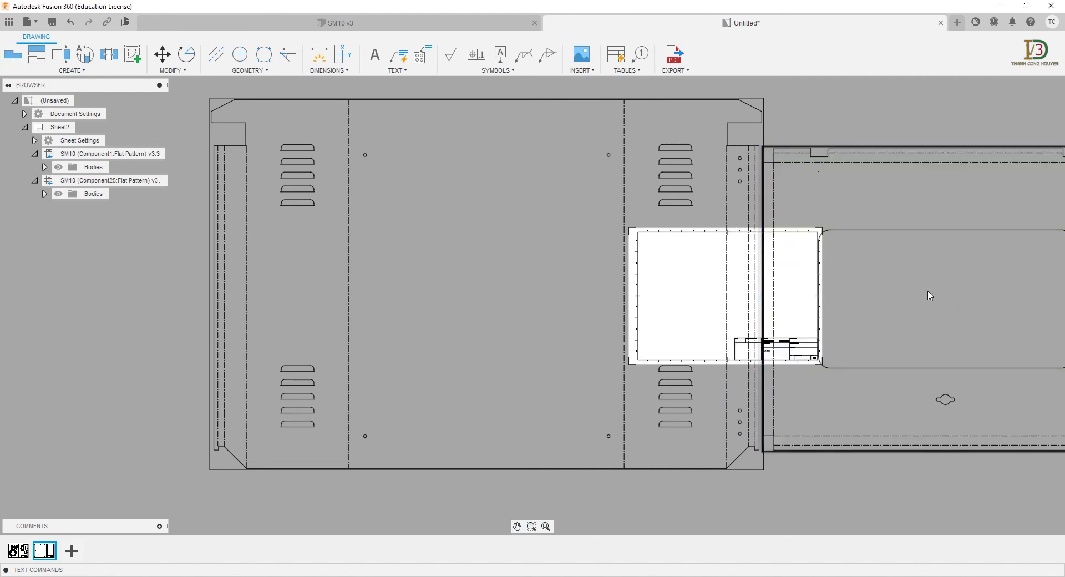
{"action": "middle_click_drag", "start_coordinate": [910, 297], "coordinate": [771, 307]}
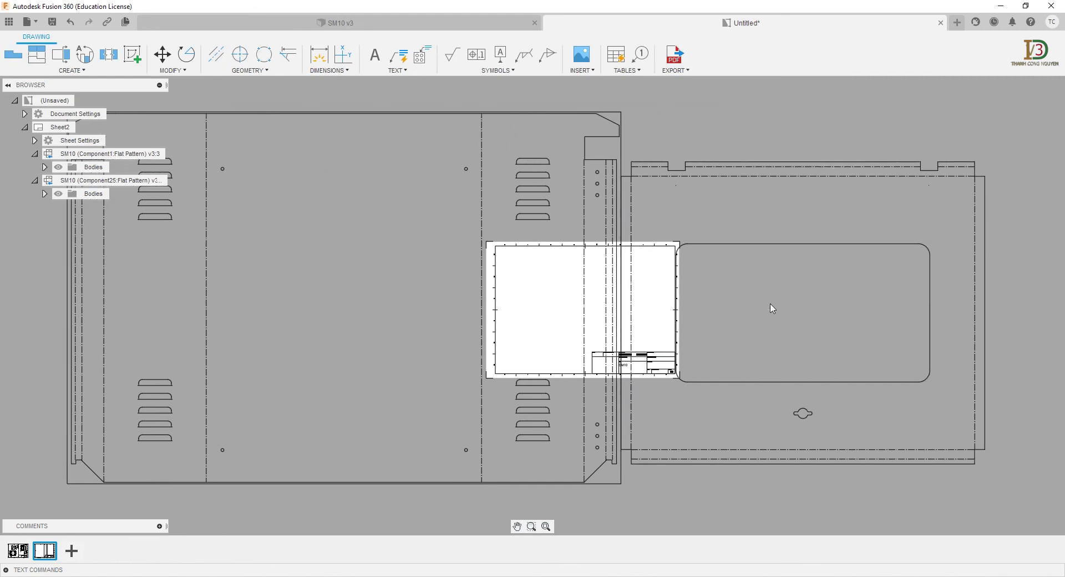
Step: Rotate the door pattern upright about its corner and move it level with the body pattern
{"action": "left_click", "coordinate": [187, 54]}
{"action": "left_click", "coordinate": [725, 201]}
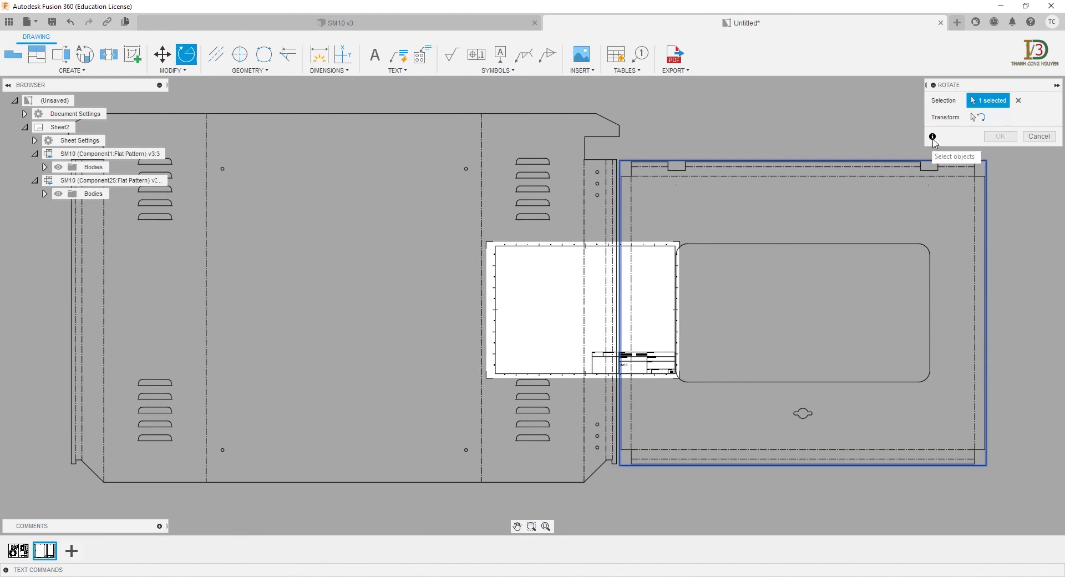
{"action": "left_click", "coordinate": [976, 119]}
{"action": "left_click", "coordinate": [930, 185]}
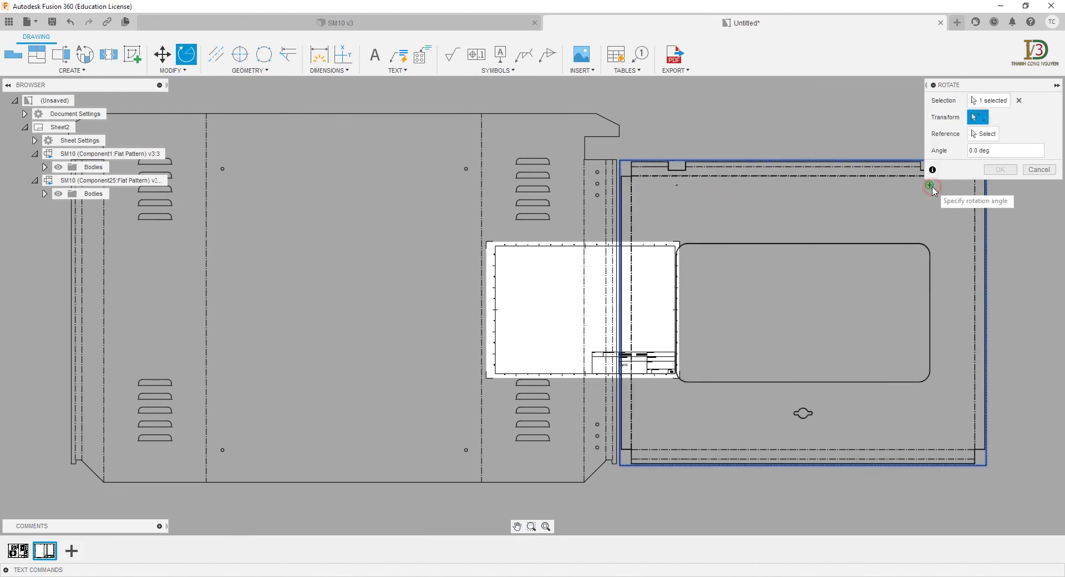
{"action": "left_click", "coordinate": [967, 149]}
{"action": "type", "text": "90"}
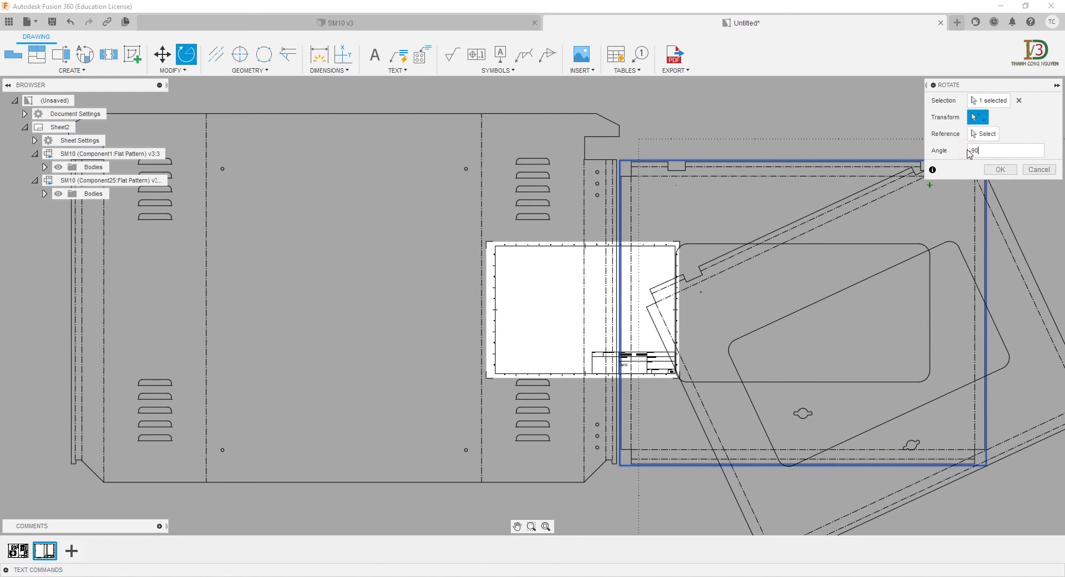
{"action": "key", "text": "Return"}
{"action": "scroll", "coordinate": [816, 278], "scroll_direction": "down", "scroll_amount": 2}
{"action": "scroll", "coordinate": [817, 276], "scroll_direction": "down", "scroll_amount": 2}
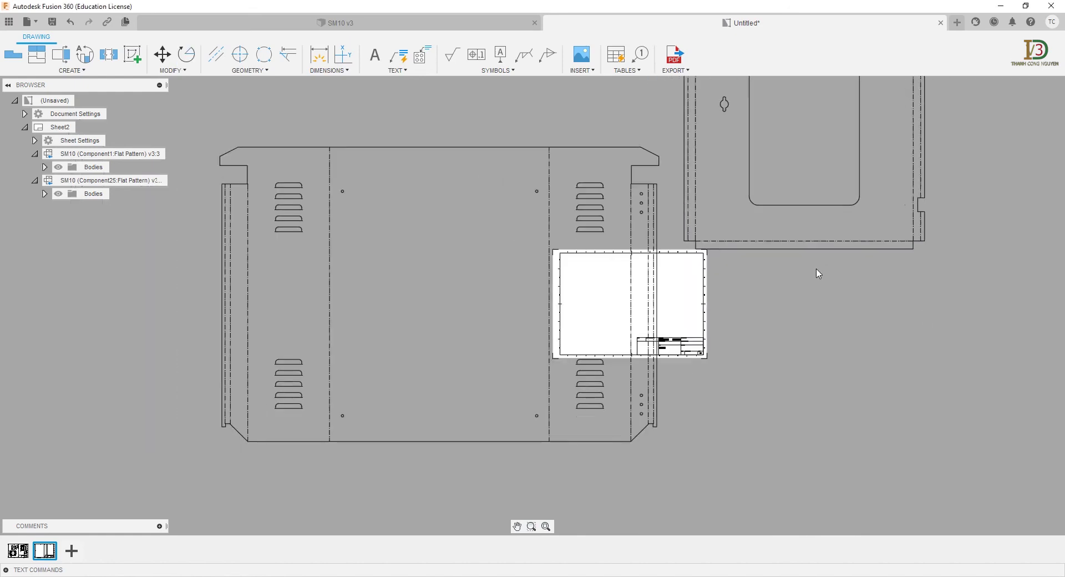
{"action": "key", "text": "m"}
{"action": "left_click", "coordinate": [816, 249]}
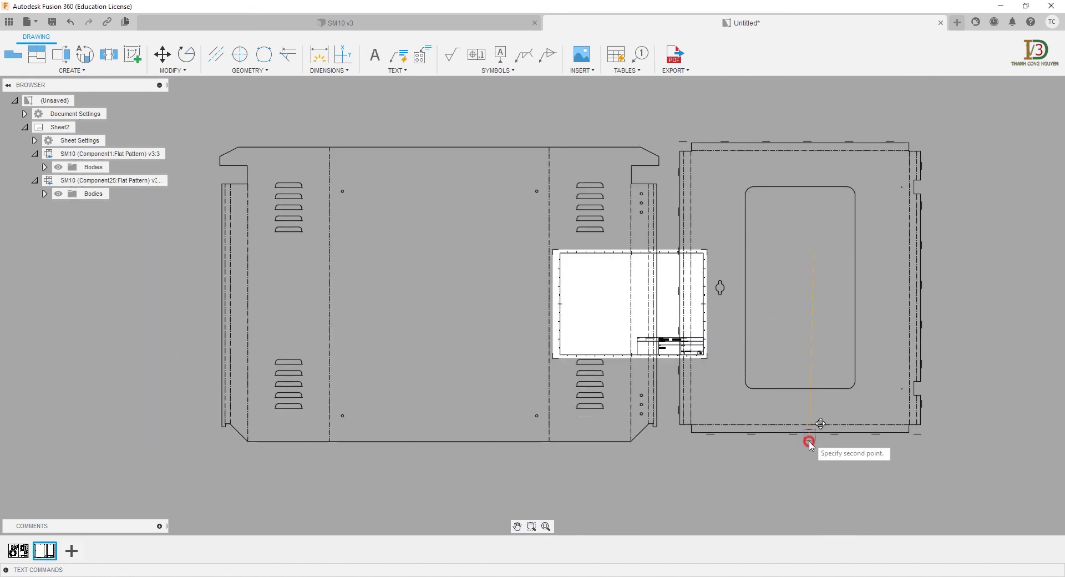
{"action": "left_click", "coordinate": [809, 446]}
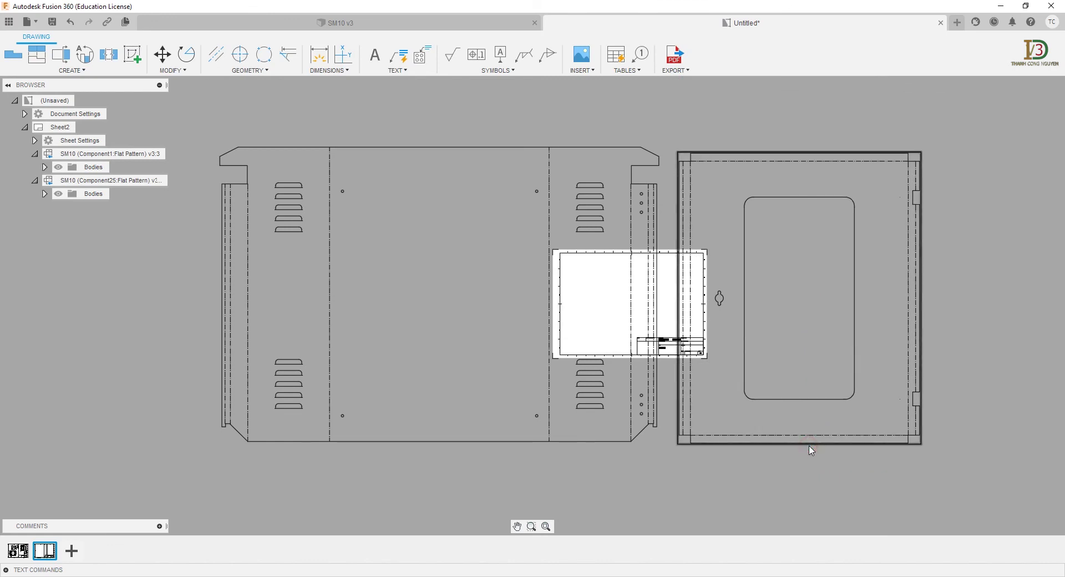
Step: Hide Sheet2's title block in Sheet Settings
{"action": "left_click", "coordinate": [35, 142]}
{"action": "left_click", "coordinate": [57, 168]}
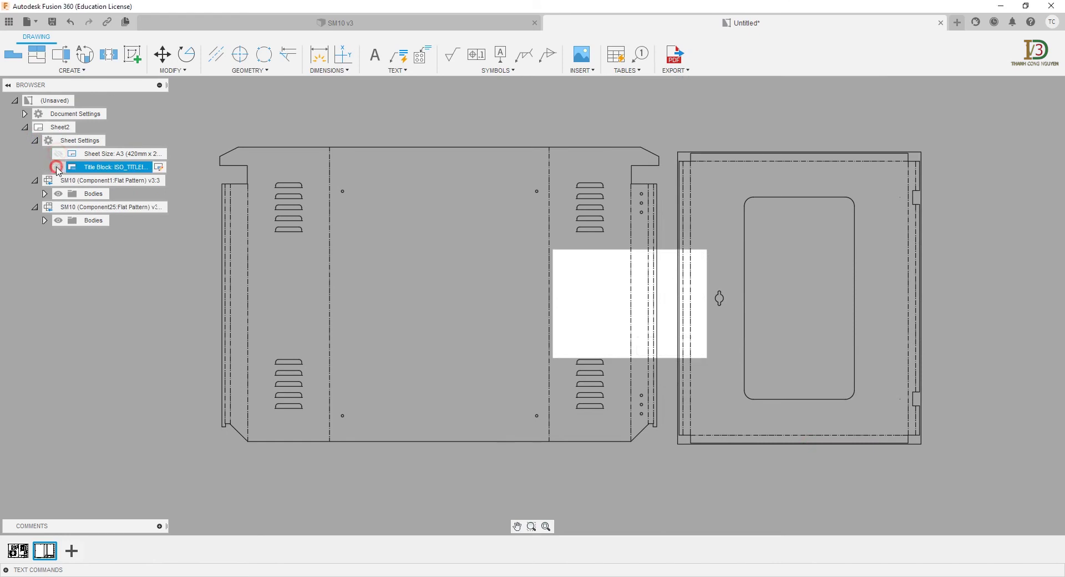
{"action": "left_click", "coordinate": [319, 54]}
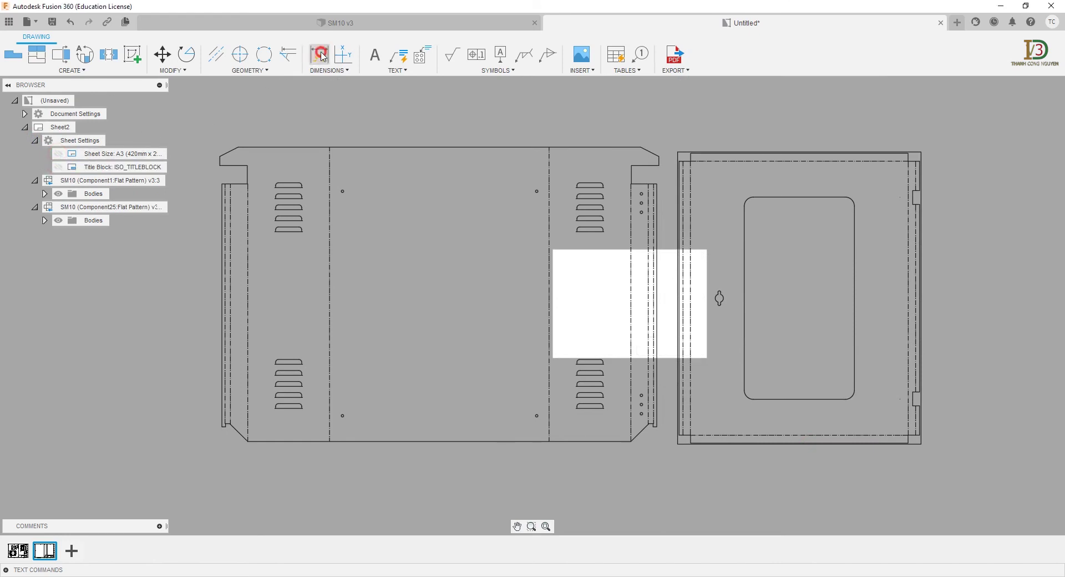
Step: Dimension the body flat pattern's overall height on its left side
{"action": "left_click", "coordinate": [304, 151]}
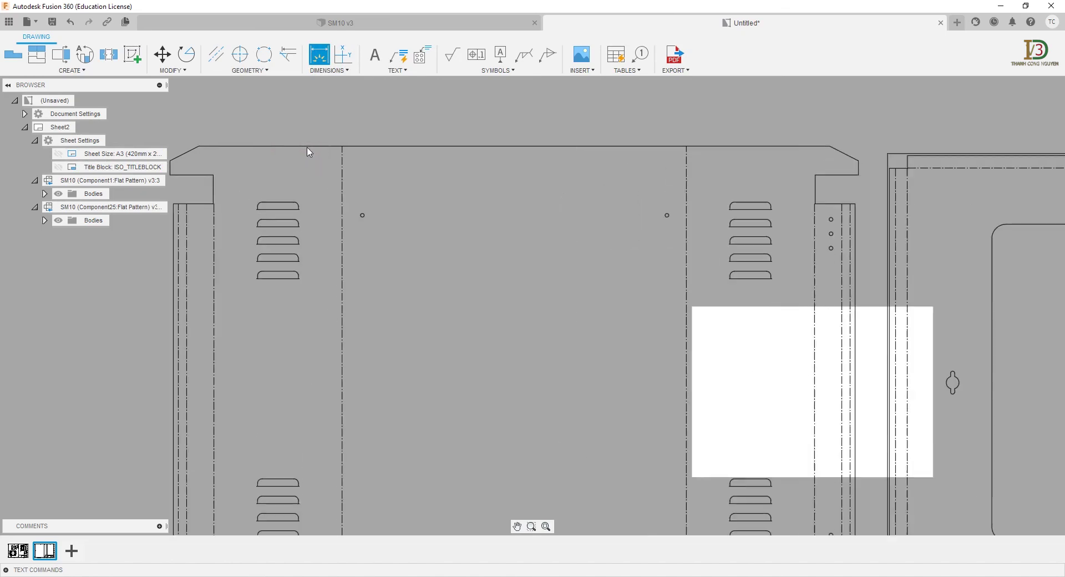
{"action": "scroll", "coordinate": [311, 148], "scroll_direction": "up", "scroll_amount": 3}
{"action": "left_click", "coordinate": [309, 147]}
{"action": "scroll", "coordinate": [366, 172], "scroll_direction": "down", "scroll_amount": 3}
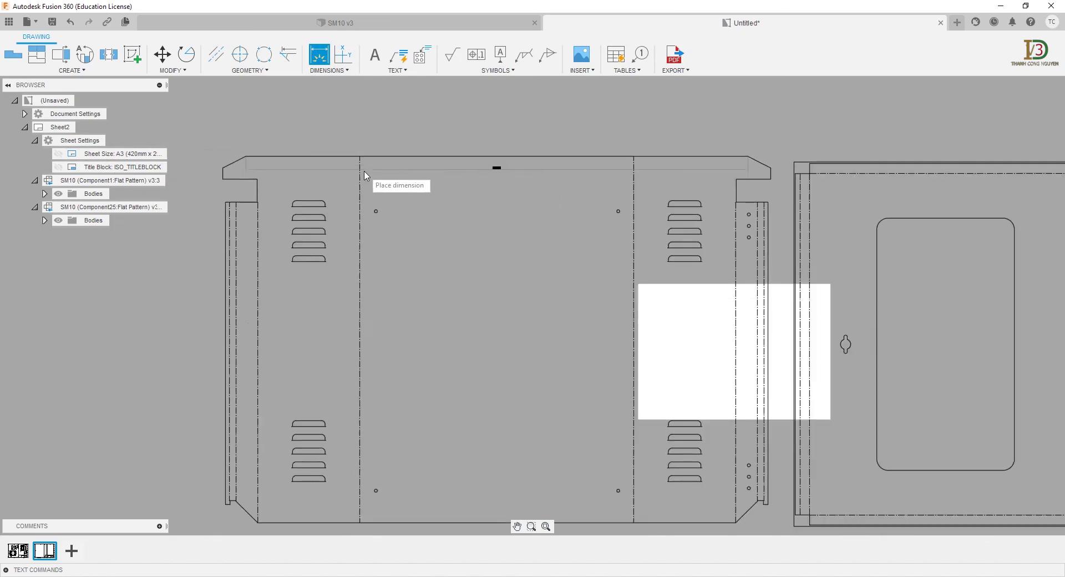
{"action": "left_click", "coordinate": [258, 517]}
{"action": "left_click", "coordinate": [188, 401]}
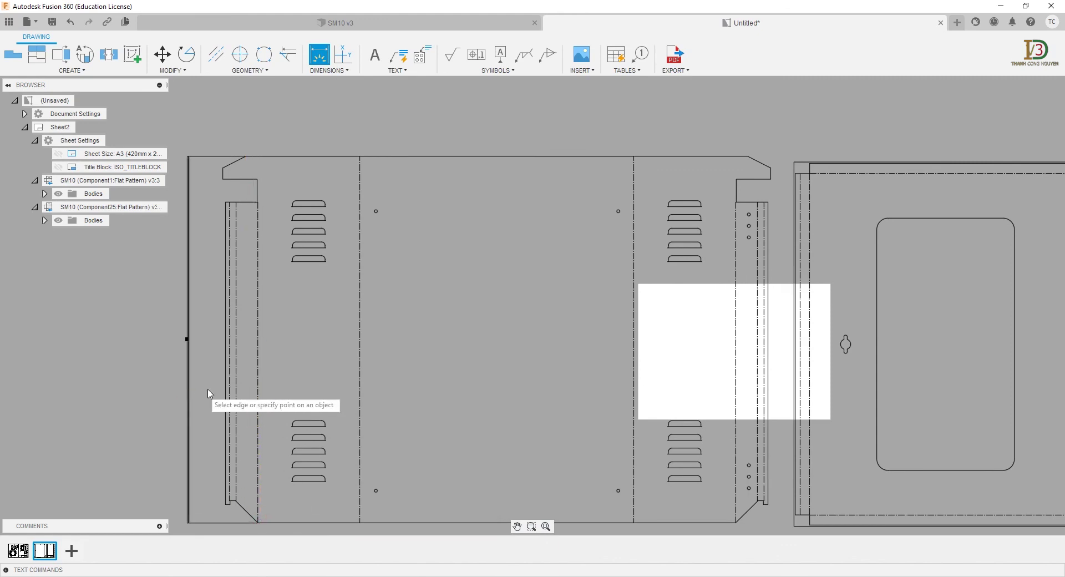
Step: Add the overall width dimension along the body pattern's bottom edge
{"action": "middle_click_drag", "start_coordinate": [383, 352], "coordinate": [388, 299]}
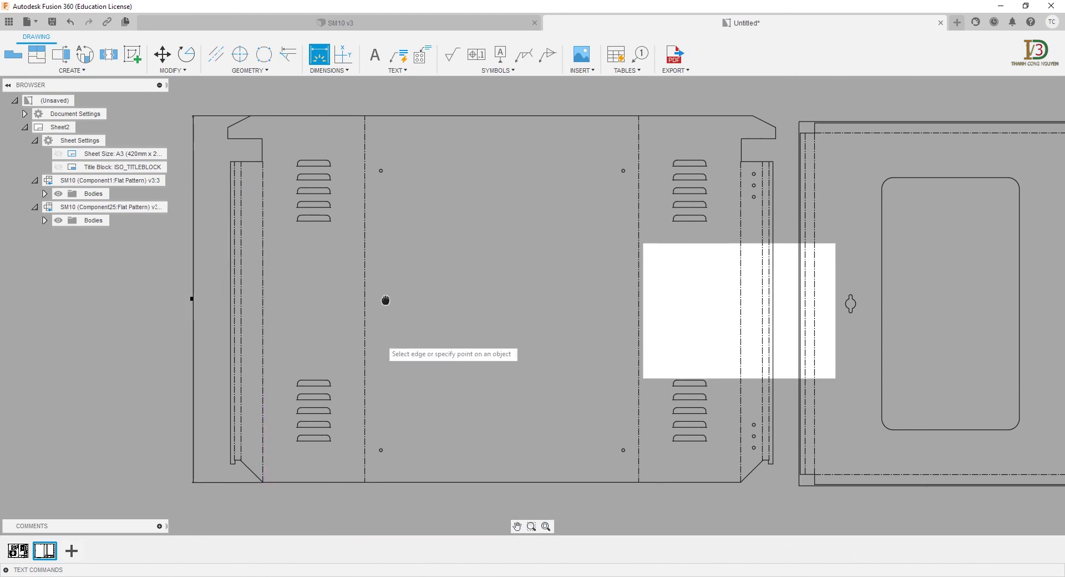
{"action": "scroll", "coordinate": [222, 452], "scroll_direction": "up", "scroll_amount": 1}
{"action": "scroll", "coordinate": [223, 452], "scroll_direction": "up", "scroll_amount": 3}
{"action": "left_click", "coordinate": [309, 383]}
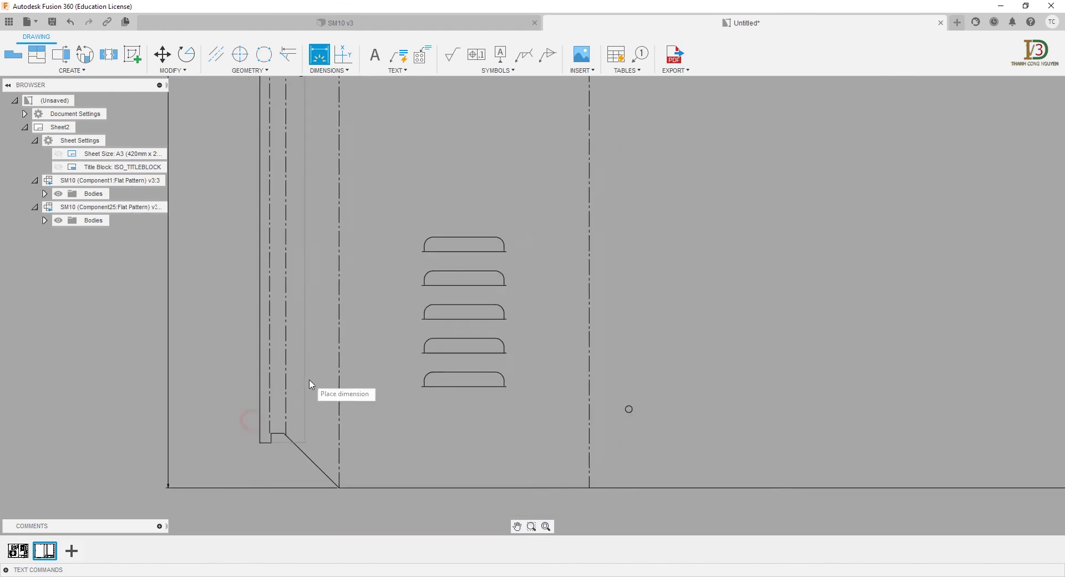
{"action": "scroll", "coordinate": [333, 388], "scroll_direction": "down", "scroll_amount": 3}
{"action": "left_click", "coordinate": [909, 407]}
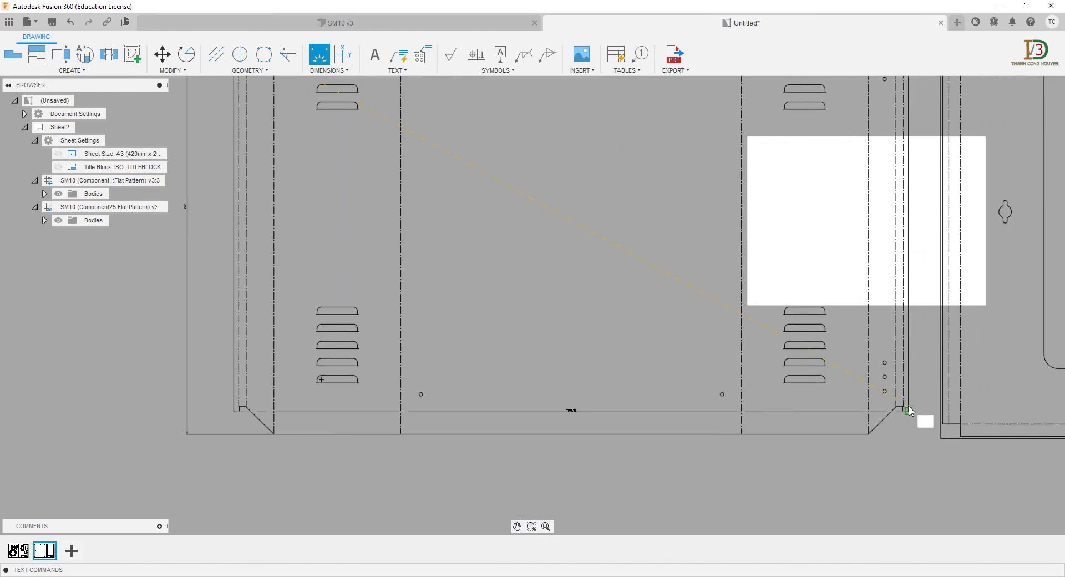
{"action": "left_click", "coordinate": [846, 471]}
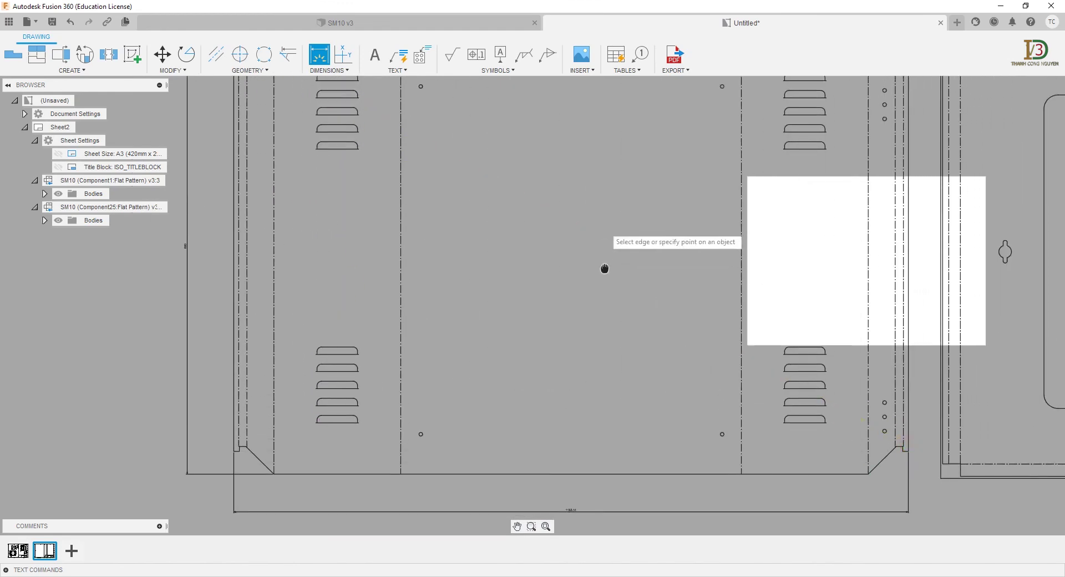
Step: Dimension the body pattern's top edge at 119.33
{"action": "middle_click_drag", "start_coordinate": [602, 222], "coordinate": [537, 363]}
{"action": "scroll", "coordinate": [233, 156], "scroll_direction": "up", "scroll_amount": 5}
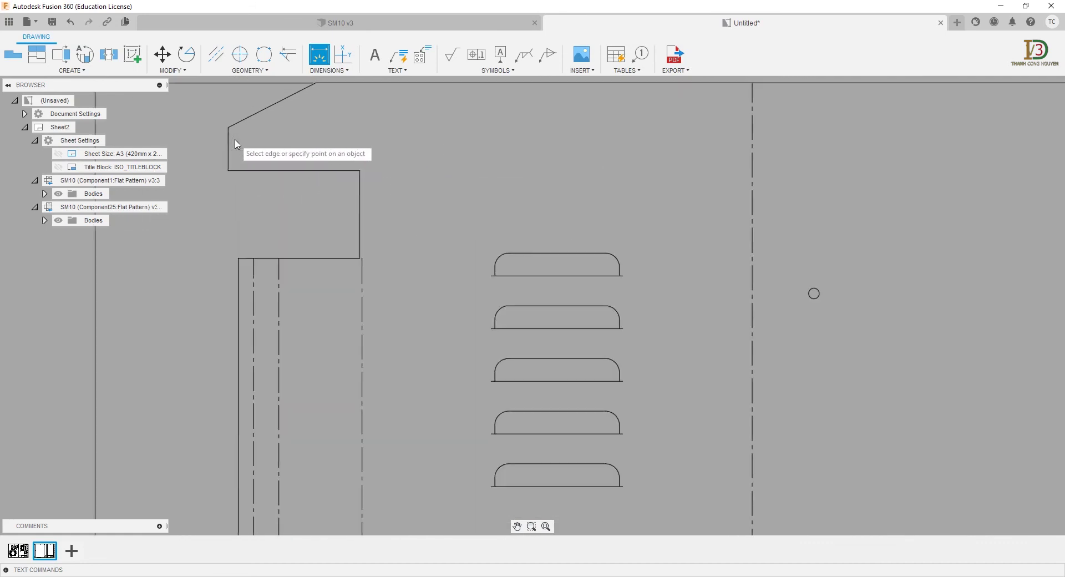
{"action": "scroll", "coordinate": [328, 162], "scroll_direction": "down", "scroll_amount": 3}
{"action": "mouse_move", "coordinate": [327, 161]}
{"action": "middle_mouse_down"}
{"action": "mouse_move", "coordinate": [590, 150]}
{"action": "mouse_move", "coordinate": [1023, 162]}
{"action": "middle_mouse_up"}
{"action": "scroll", "coordinate": [1023, 162], "scroll_direction": "up", "scroll_amount": 2}
{"action": "left_click", "coordinate": [1034, 145]}
{"action": "scroll", "coordinate": [832, 113], "scroll_direction": "down", "scroll_amount": 3}
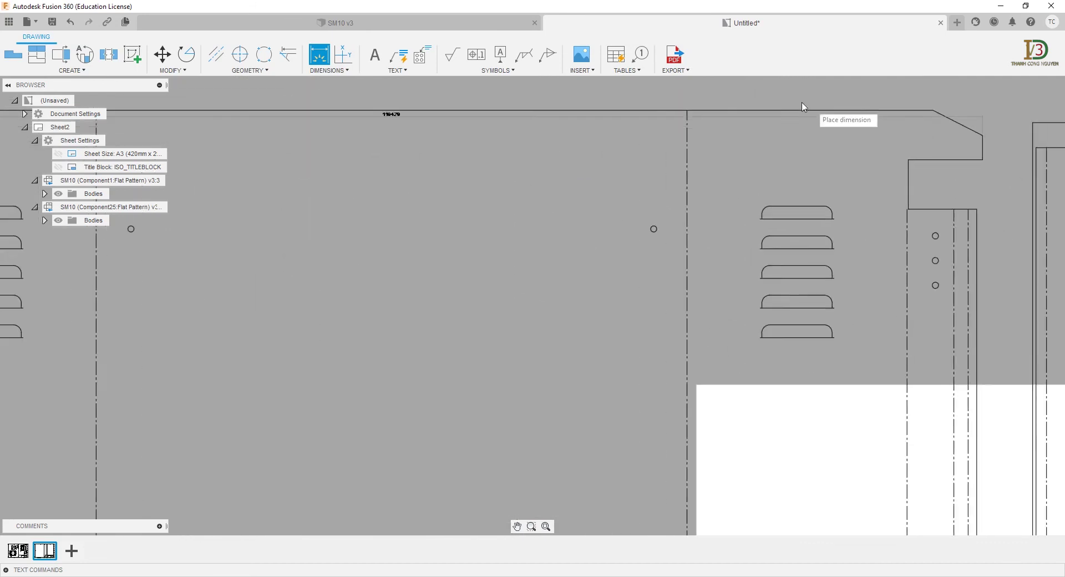
{"action": "left_click", "coordinate": [797, 88]}
Step: Bring the door flat pattern into view and pick its left edge to dimension
{"action": "scroll", "coordinate": [768, 141], "scroll_direction": "down", "scroll_amount": 2}
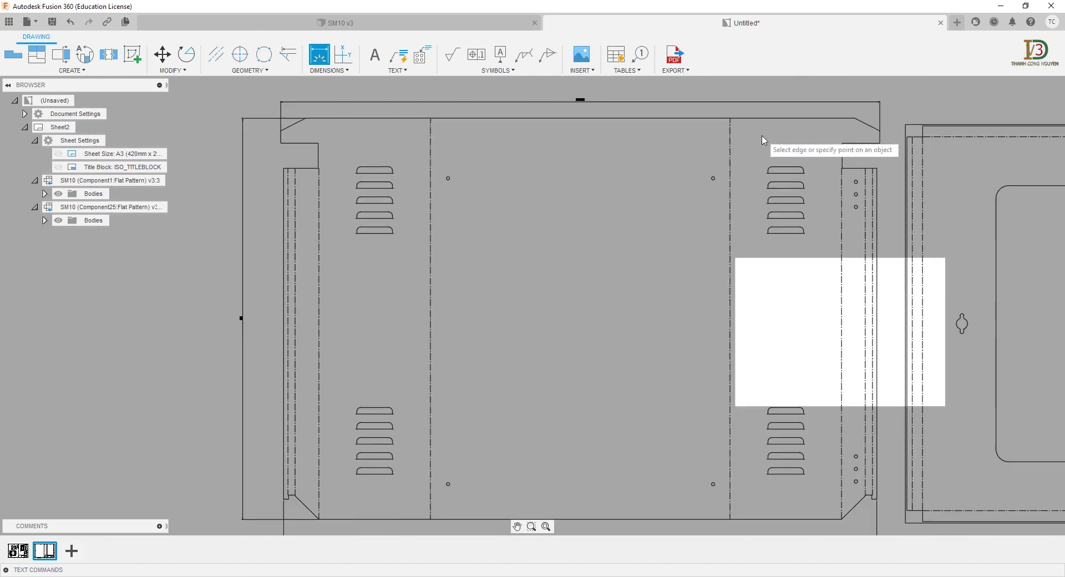
{"action": "mouse_move", "coordinate": [789, 188]}
{"action": "middle_mouse_down"}
{"action": "mouse_move", "coordinate": [714, 207]}
{"action": "mouse_move", "coordinate": [499, 206]}
{"action": "mouse_move", "coordinate": [642, 197]}
{"action": "mouse_move", "coordinate": [584, 168]}
{"action": "middle_mouse_up"}
{"action": "scroll", "coordinate": [577, 167], "scroll_direction": "up", "scroll_amount": 2}
{"action": "scroll", "coordinate": [562, 161], "scroll_direction": "up", "scroll_amount": 1}
{"action": "left_click", "coordinate": [560, 150]}
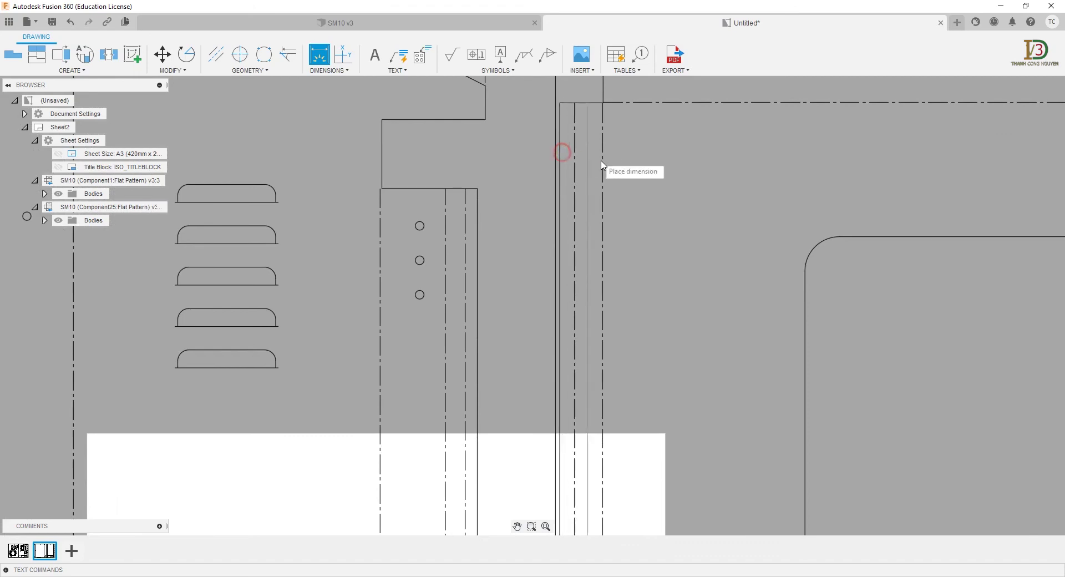
{"action": "scroll", "coordinate": [561, 150], "scroll_direction": "down", "scroll_amount": 3}
{"action": "scroll", "coordinate": [932, 170], "scroll_direction": "up", "scroll_amount": 2}
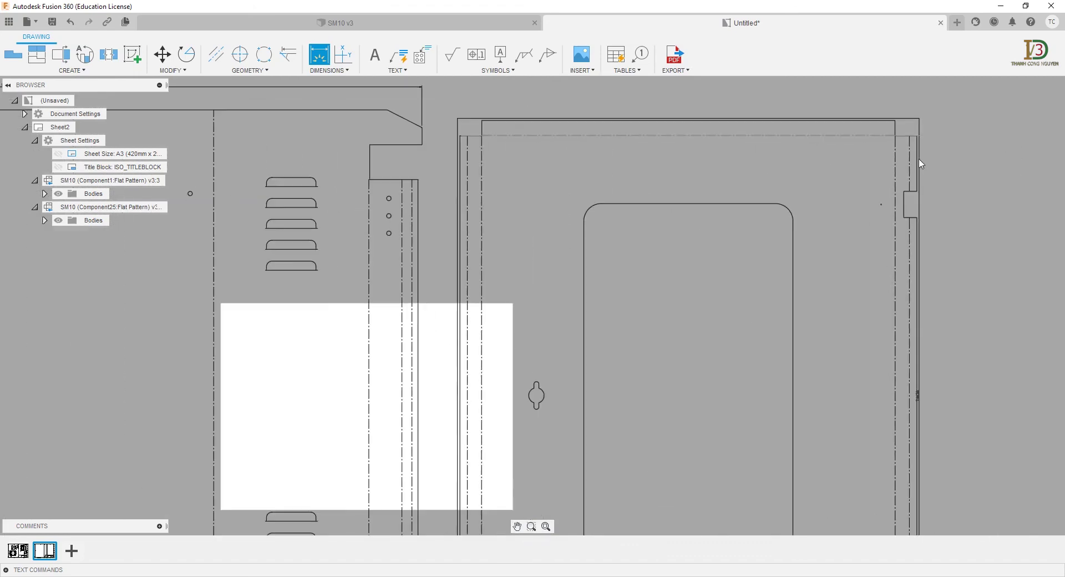
Step: Place the door's overall width dimension above it
{"action": "left_click", "coordinate": [918, 147]}
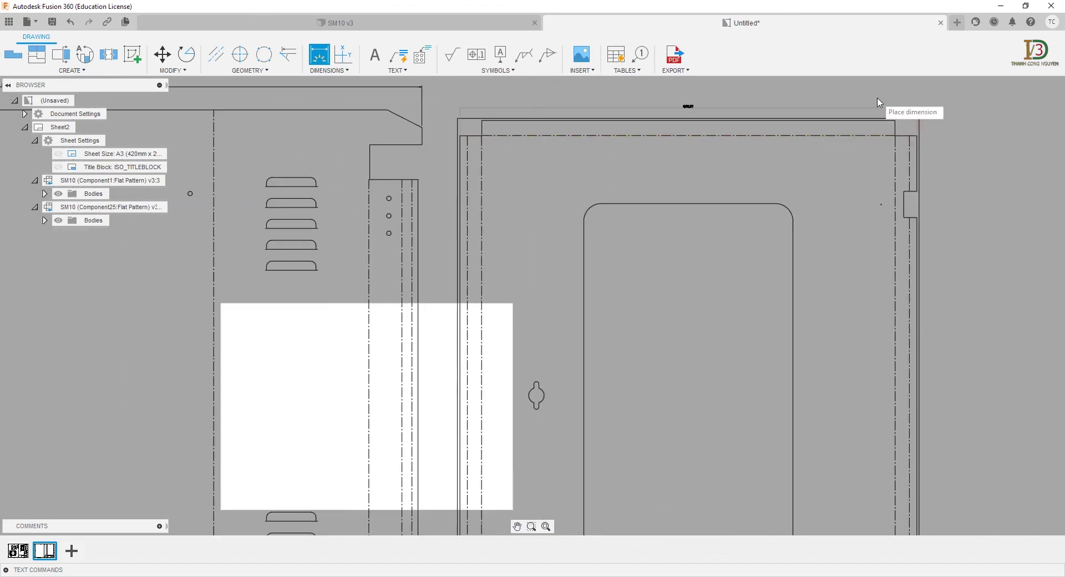
{"action": "left_click", "coordinate": [879, 126]}
{"action": "scroll", "coordinate": [879, 126], "scroll_direction": "down", "scroll_amount": 3}
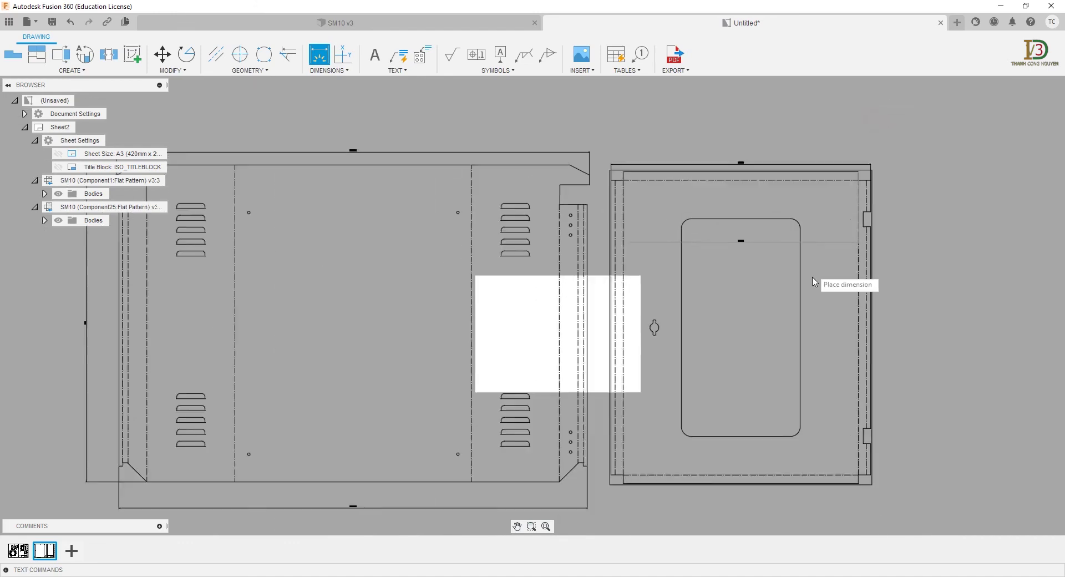
{"action": "scroll", "coordinate": [821, 535], "scroll_direction": "up", "scroll_amount": 3}
{"action": "scroll", "coordinate": [832, 536], "scroll_direction": "up", "scroll_amount": 3}
{"action": "scroll", "coordinate": [873, 535], "scroll_direction": "up", "scroll_amount": 2}
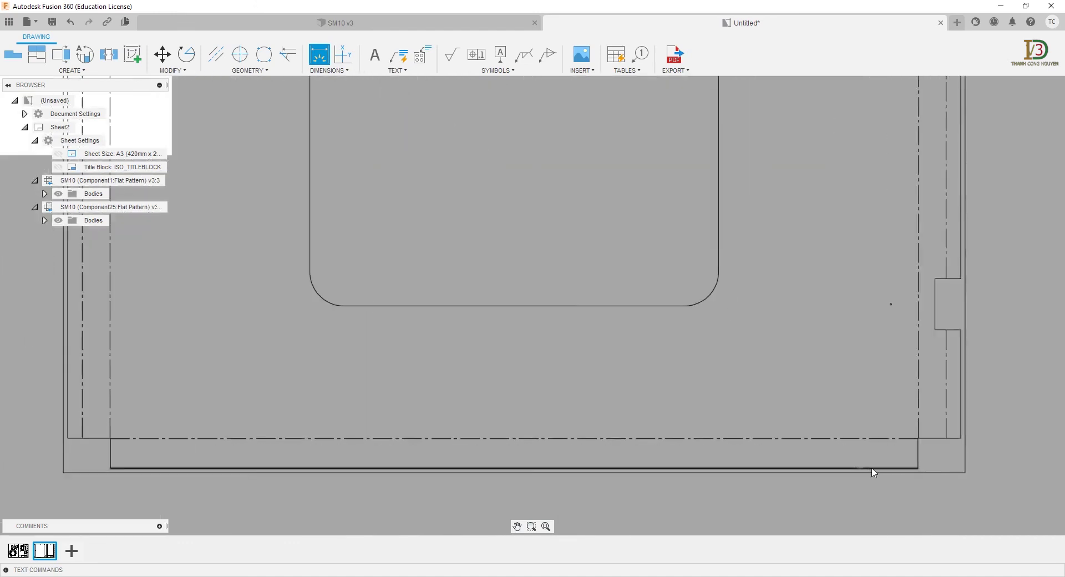
{"action": "scroll", "coordinate": [904, 464], "scroll_direction": "up", "scroll_amount": 2}
Step: Add the door's overall height dimension on its right side and stop dimensioning
{"action": "scroll", "coordinate": [900, 467], "scroll_direction": "down", "scroll_amount": 2}
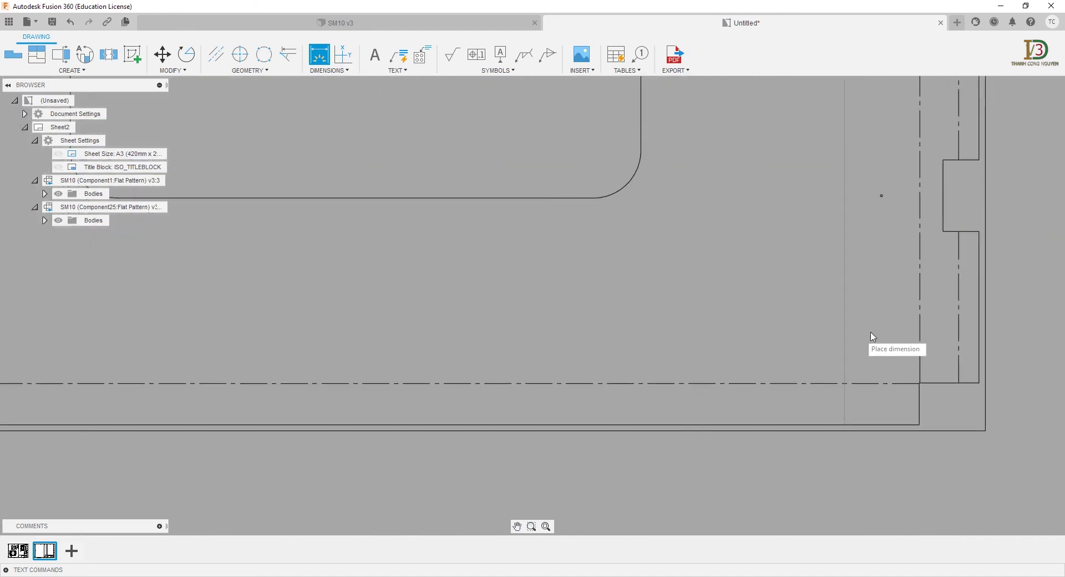
{"action": "scroll", "coordinate": [877, 338], "scroll_direction": "down", "scroll_amount": 1}
{"action": "scroll", "coordinate": [909, 338], "scroll_direction": "down", "scroll_amount": 1}
{"action": "scroll", "coordinate": [922, 345], "scroll_direction": "down", "scroll_amount": 1}
{"action": "left_click", "coordinate": [970, 317]}
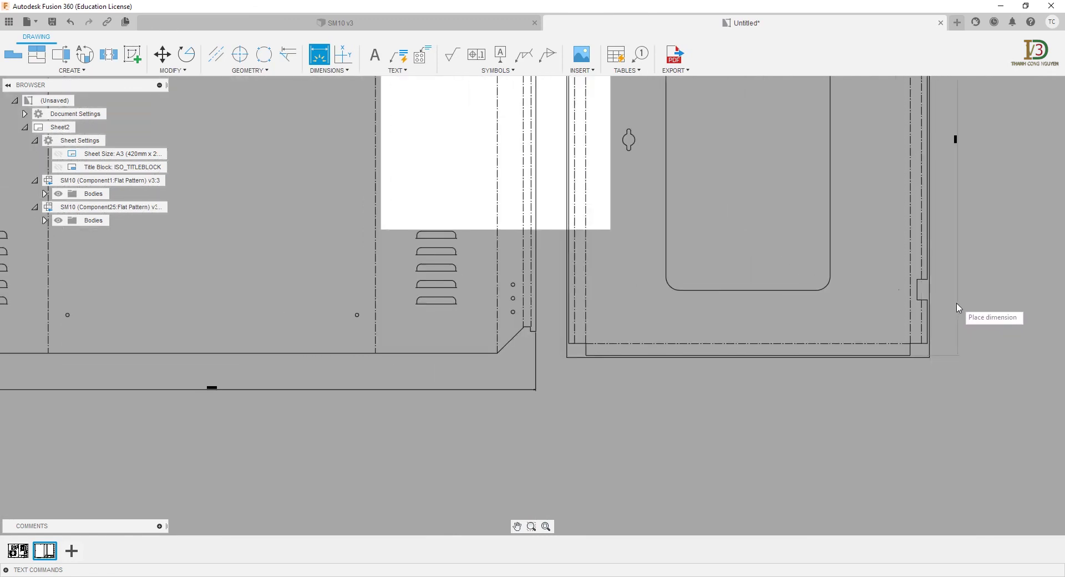
{"action": "key", "text": "Escape"}
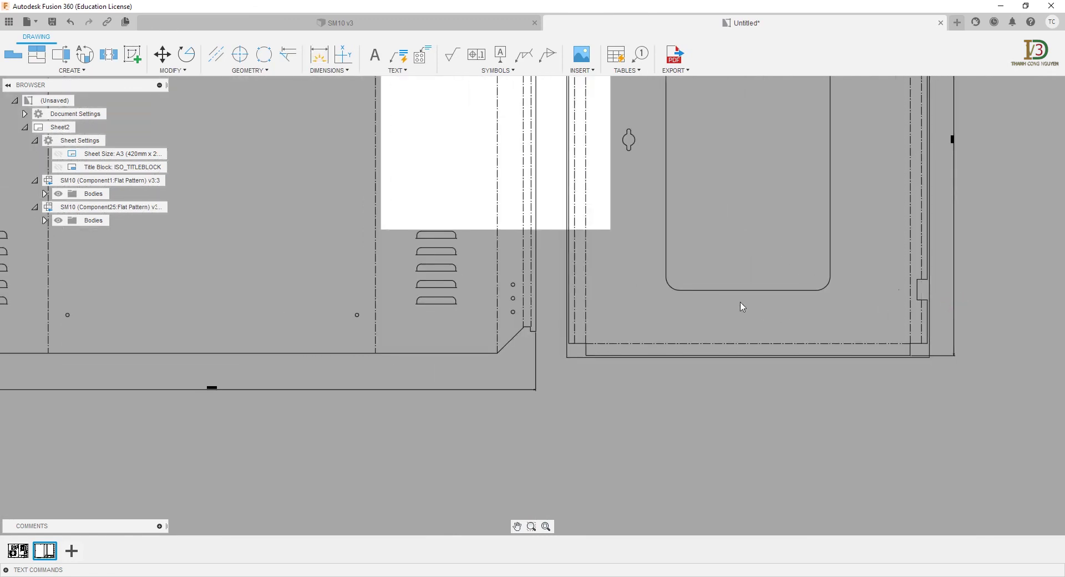
{"action": "scroll", "coordinate": [705, 244], "scroll_direction": "down", "scroll_amount": 1}
{"action": "scroll", "coordinate": [700, 277], "scroll_direction": "down", "scroll_amount": 1}
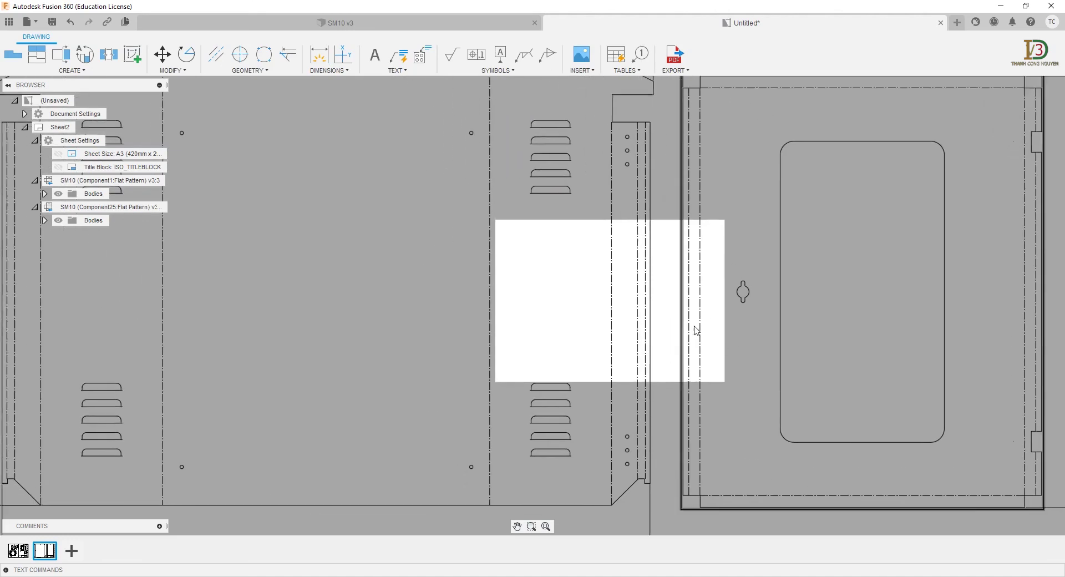
{"action": "scroll", "coordinate": [694, 328], "scroll_direction": "down", "scroll_amount": 1}
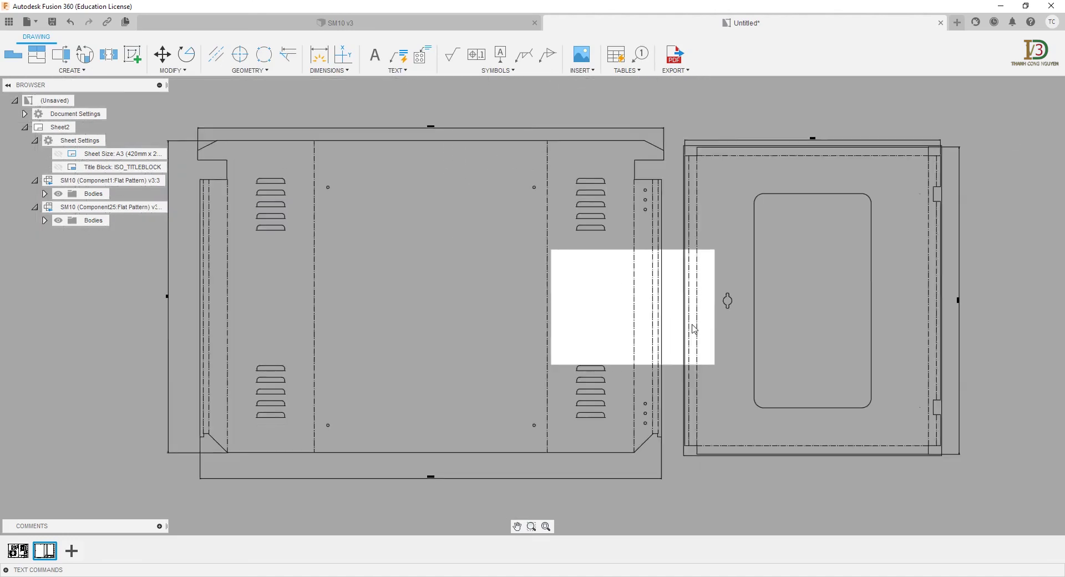
Step: Add a 'For Cutting' text note, 35 mm high, above the body pattern
{"action": "left_click", "coordinate": [375, 55]}
{"action": "left_click", "coordinate": [305, 90]}
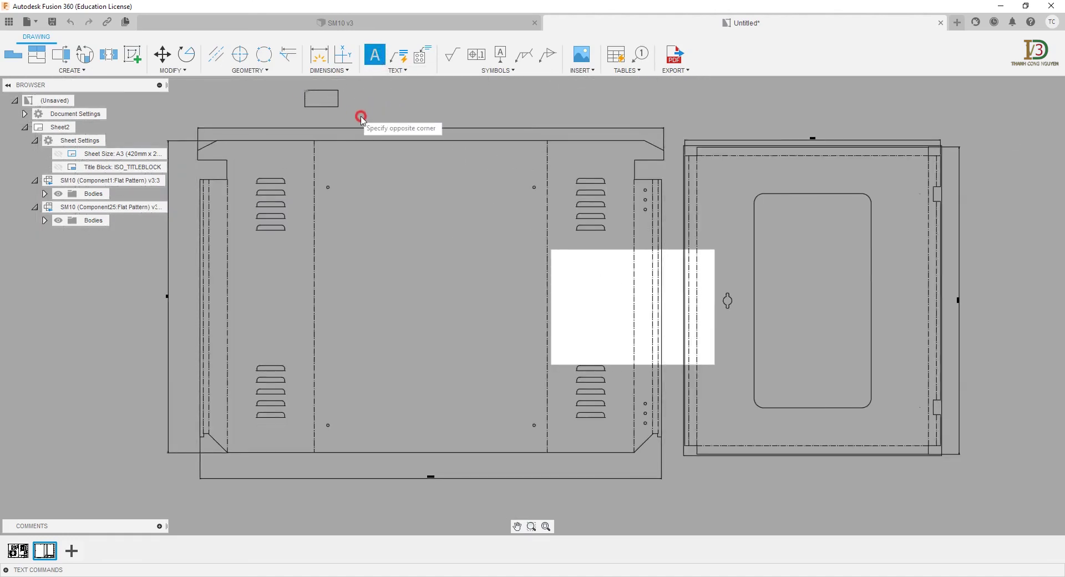
{"action": "left_click", "coordinate": [399, 122]}
{"action": "type", "text": "For Cutting"}
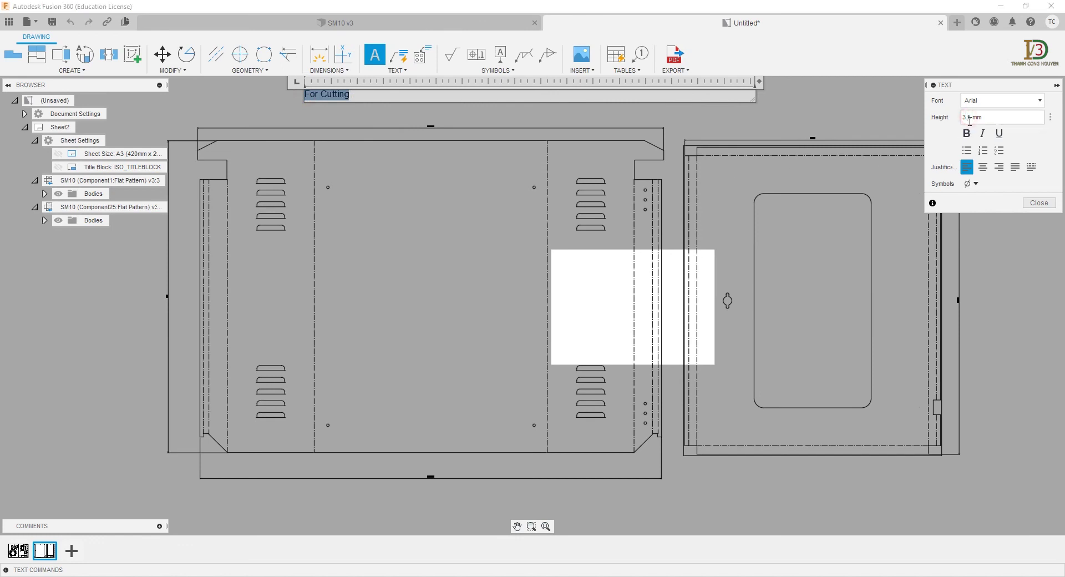
{"action": "key", "text": "BackSpace"}
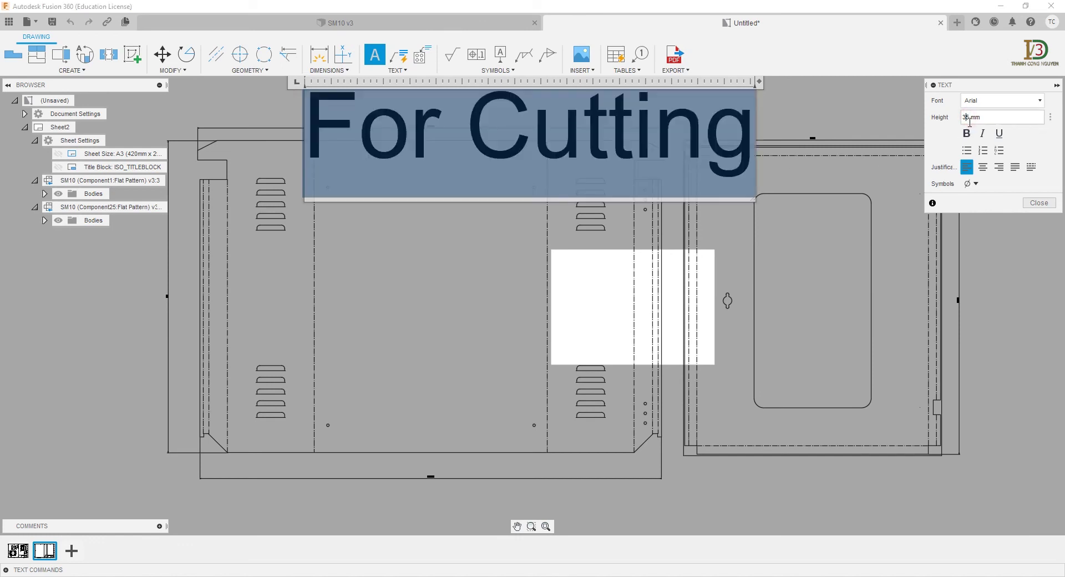
{"action": "left_click", "coordinate": [1029, 203]}
Step: Move the 'For Cutting' label above the body pattern's top-left corner
{"action": "middle_click_drag", "start_coordinate": [467, 143], "coordinate": [489, 159]}
{"action": "left_click_drag", "start_coordinate": [376, 118], "coordinate": [281, 129]}
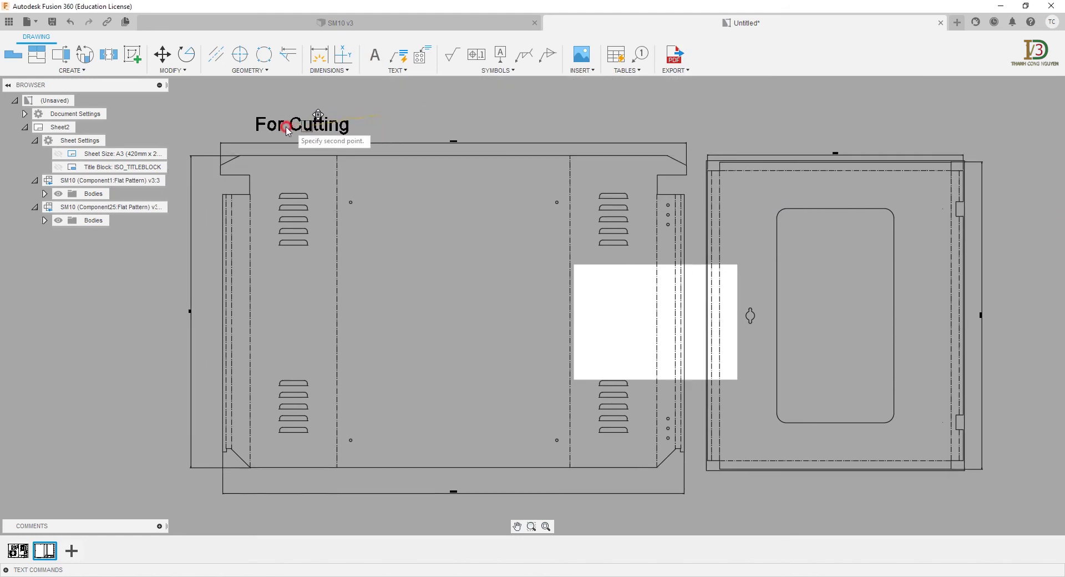
{"action": "left_click", "coordinate": [272, 129]}
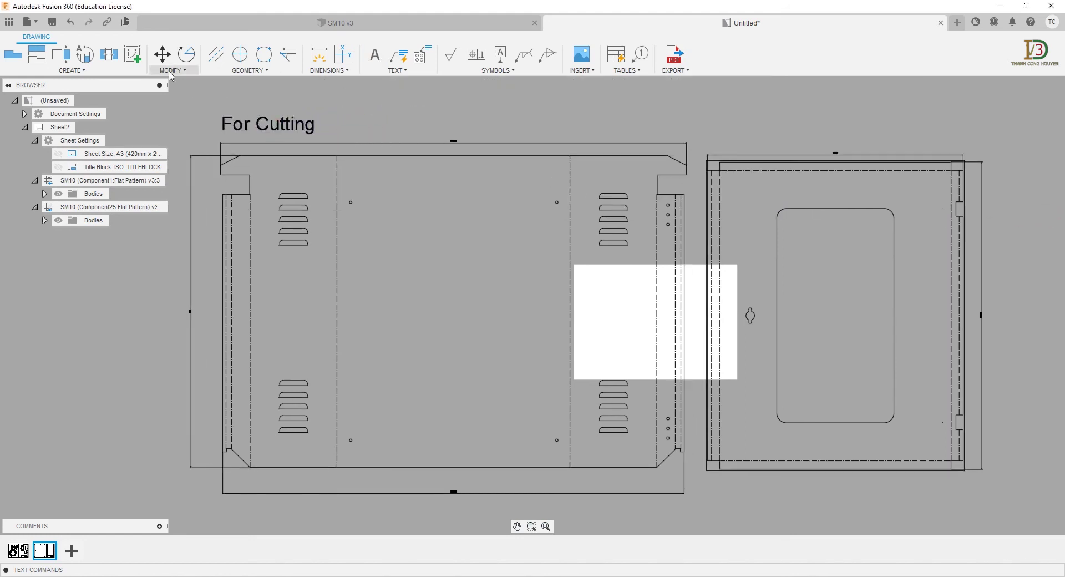
{"action": "left_click", "coordinate": [137, 57]}
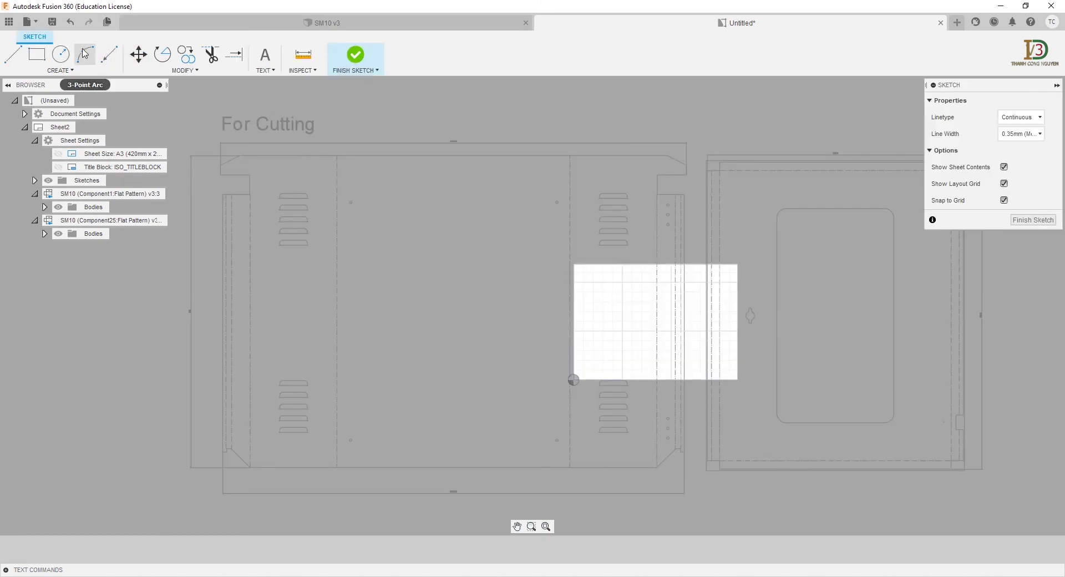
Step: Draw a sketch rectangle framing the 'For Cutting' label
{"action": "left_click", "coordinate": [36, 54]}
{"action": "scroll", "coordinate": [209, 126], "scroll_direction": "up", "scroll_amount": 1}
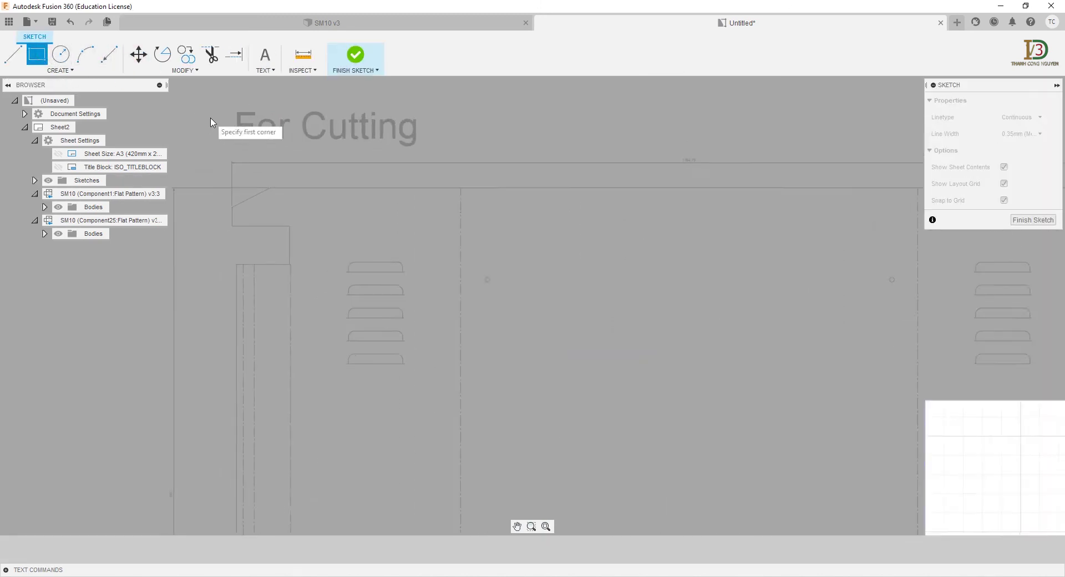
{"action": "left_click", "coordinate": [234, 102]}
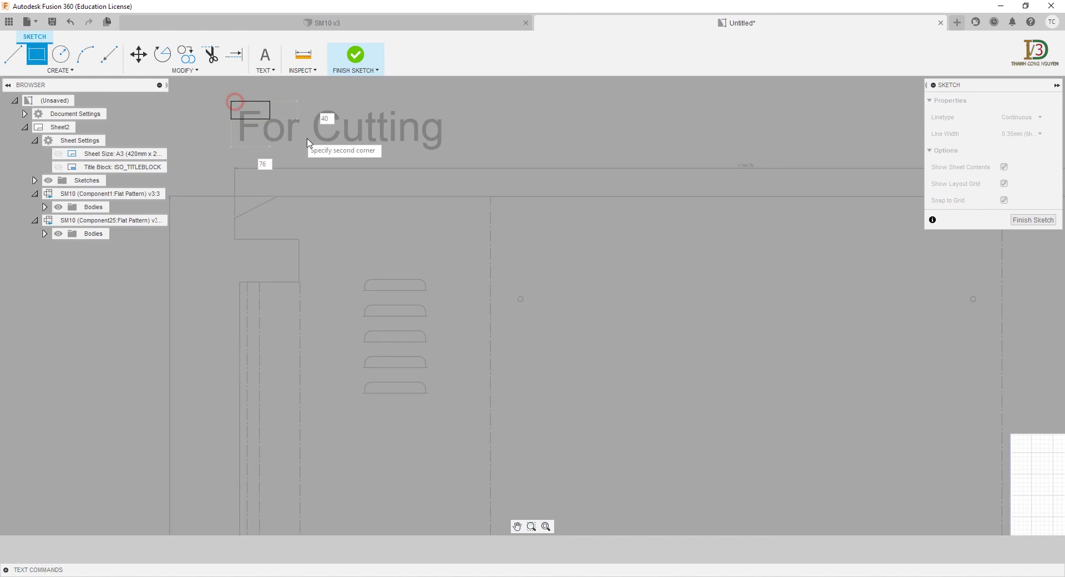
{"action": "left_click", "coordinate": [447, 152]}
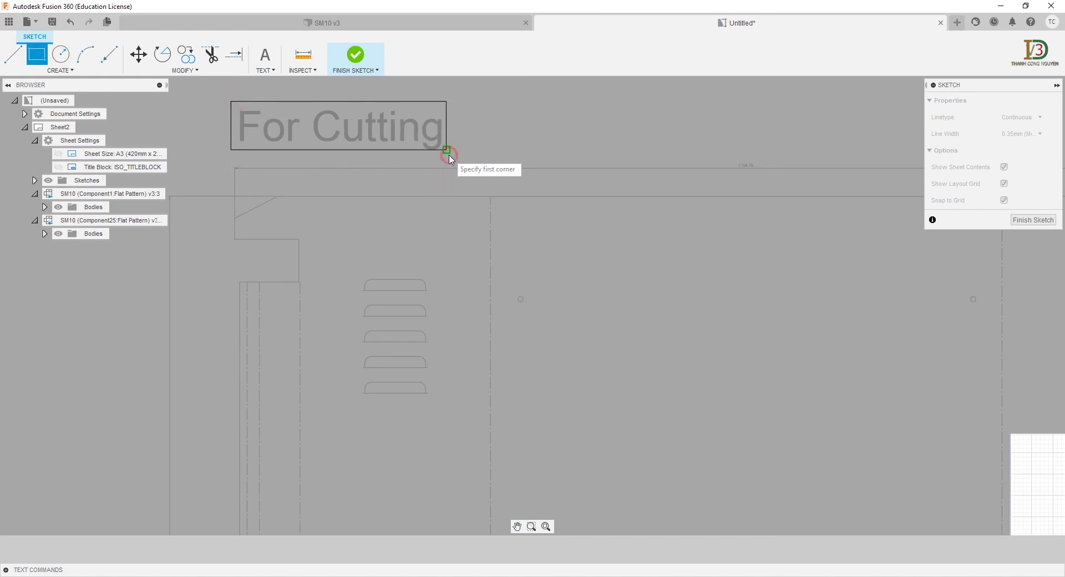
Step: Finish the sketch and pan the sheet to view the flat patterns
{"action": "left_click", "coordinate": [358, 64]}
{"action": "scroll", "coordinate": [449, 172], "scroll_direction": "down", "scroll_amount": 1}
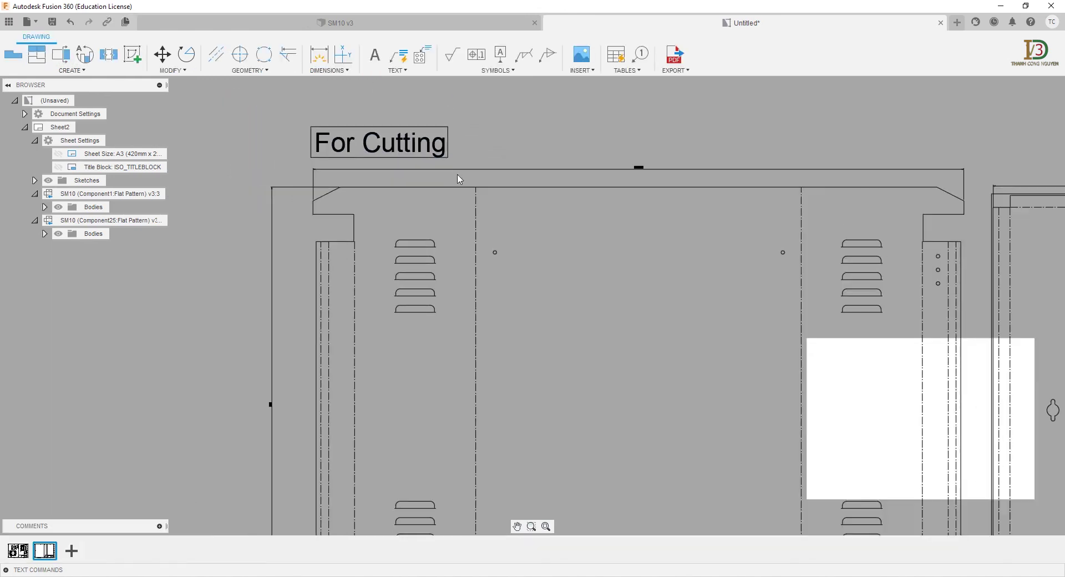
{"action": "middle_click_drag", "start_coordinate": [518, 235], "coordinate": [465, 221]}
{"action": "scroll", "coordinate": [465, 221], "scroll_direction": "down", "scroll_amount": 2}
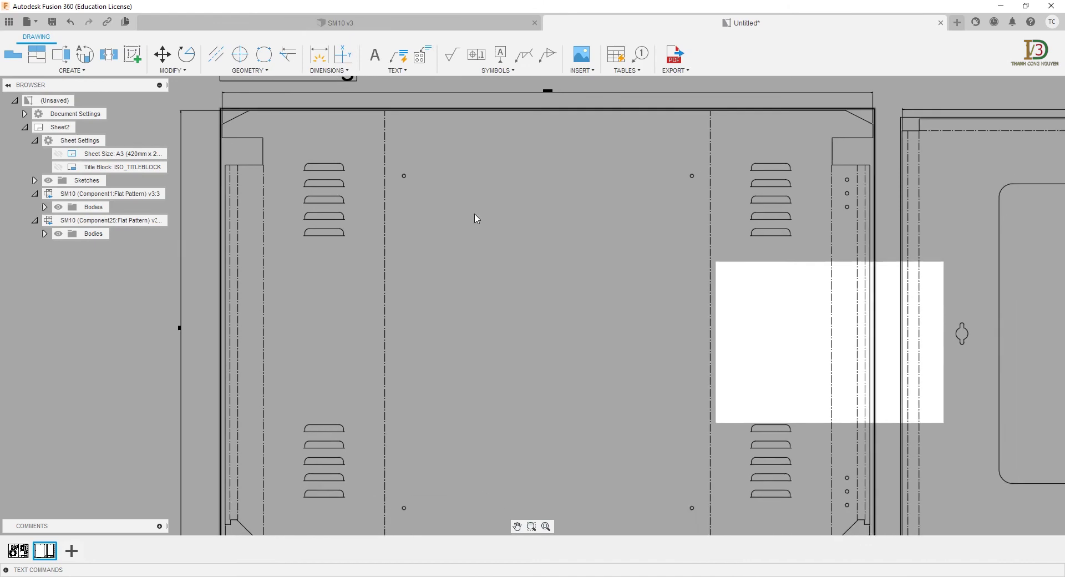
Step: Export the sheet as Untitled Sheet2.dxf into the A1 folder
{"action": "left_click", "coordinate": [687, 72]}
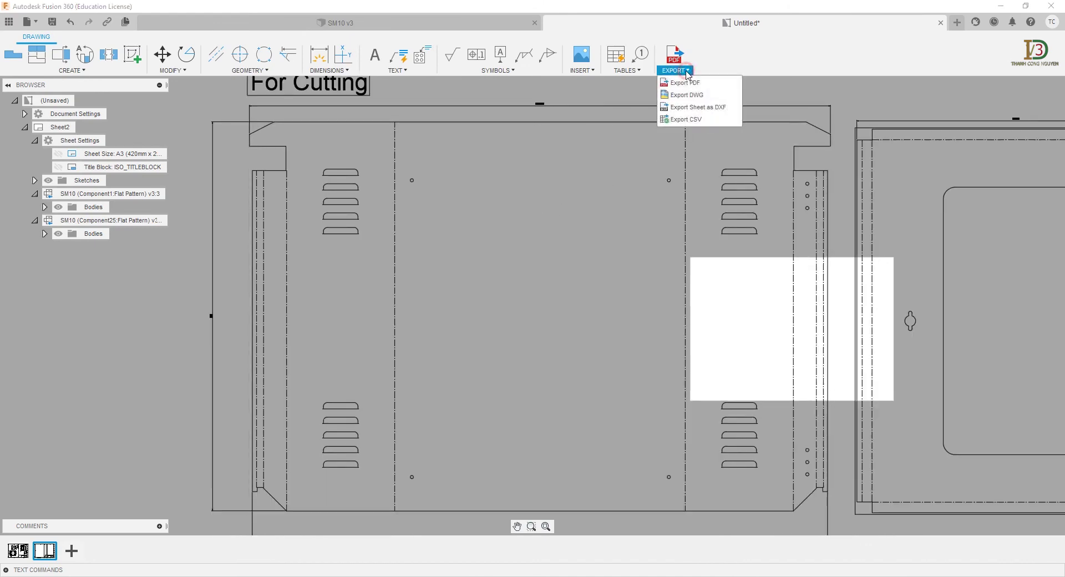
{"action": "left_click", "coordinate": [692, 109]}
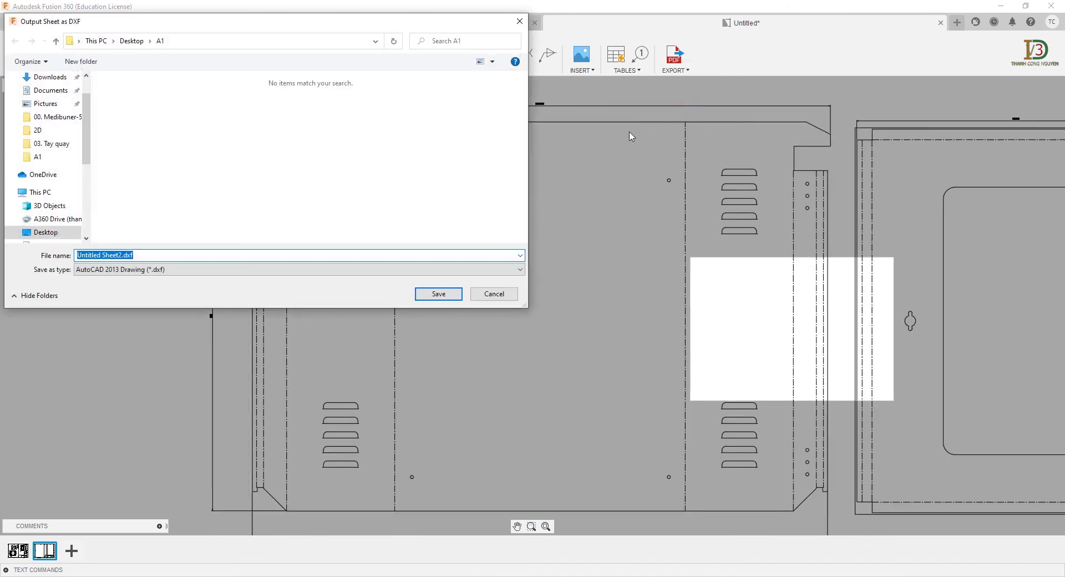
{"action": "left_click", "coordinate": [438, 294]}
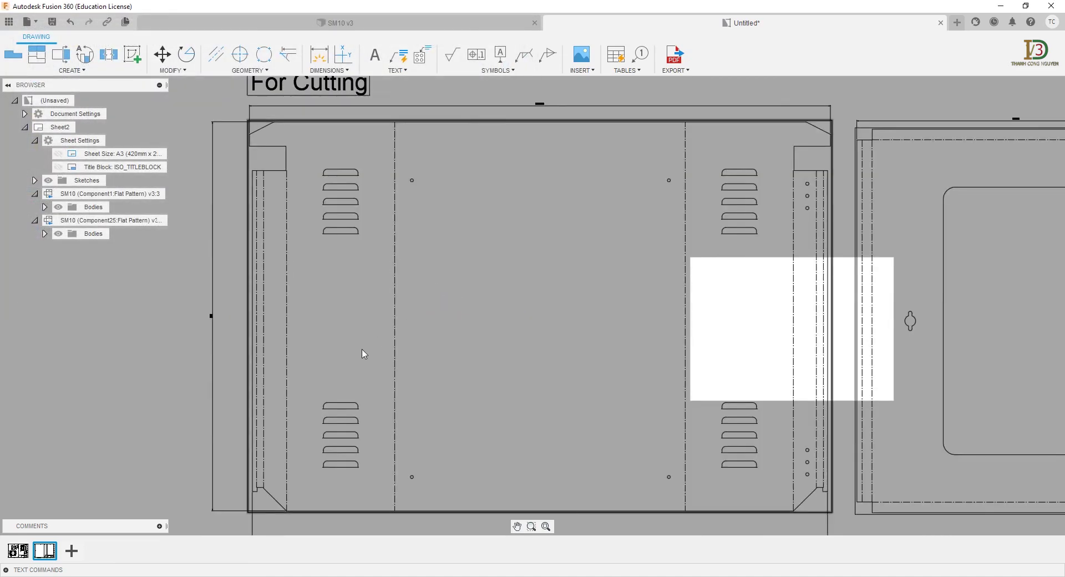
Step: Export Sheet1 alone as a PDF, limiting the export to the current sheet
{"action": "left_click", "coordinate": [24, 551]}
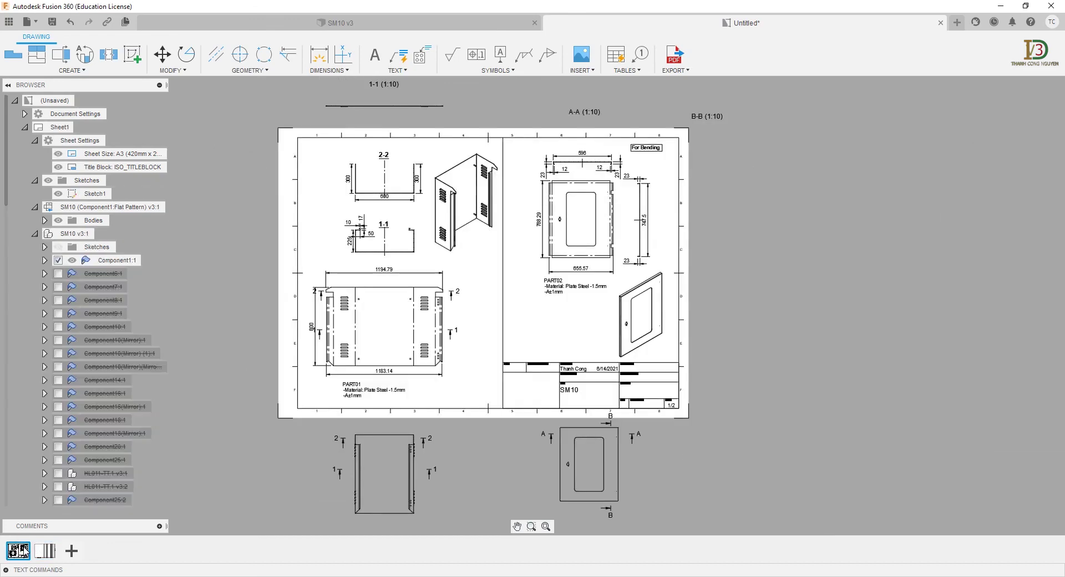
{"action": "left_click", "coordinate": [678, 56]}
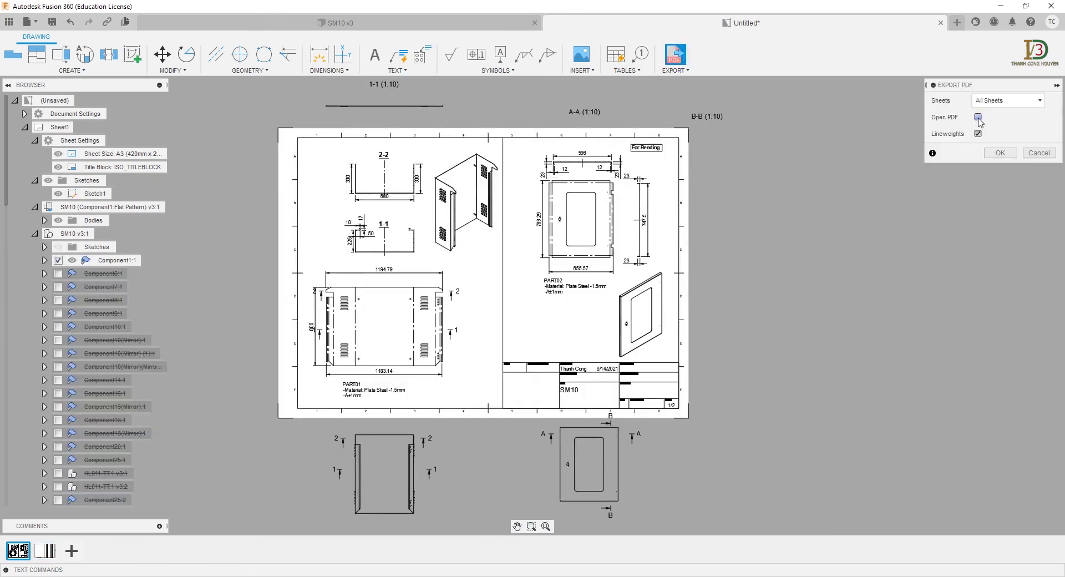
{"action": "left_click", "coordinate": [989, 100]}
{"action": "left_click", "coordinate": [994, 116]}
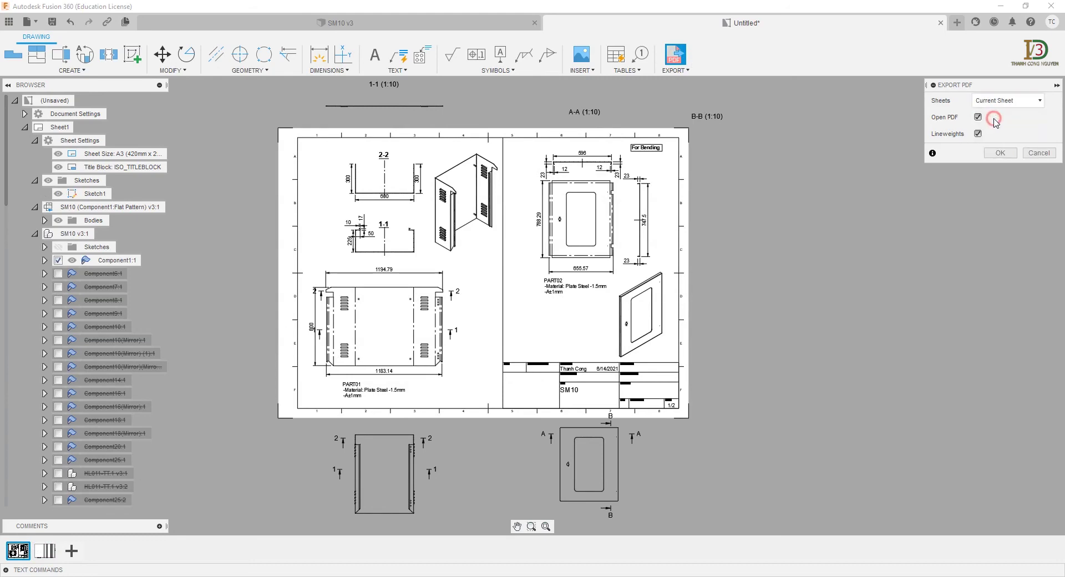
{"action": "left_click", "coordinate": [1000, 153]}
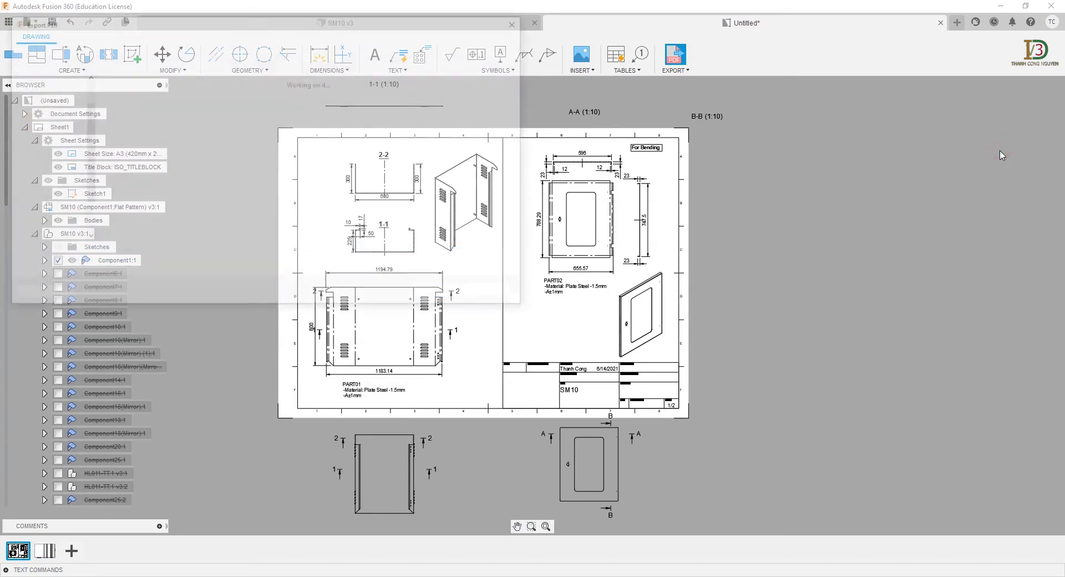
{"action": "left_click", "coordinate": [454, 294]}
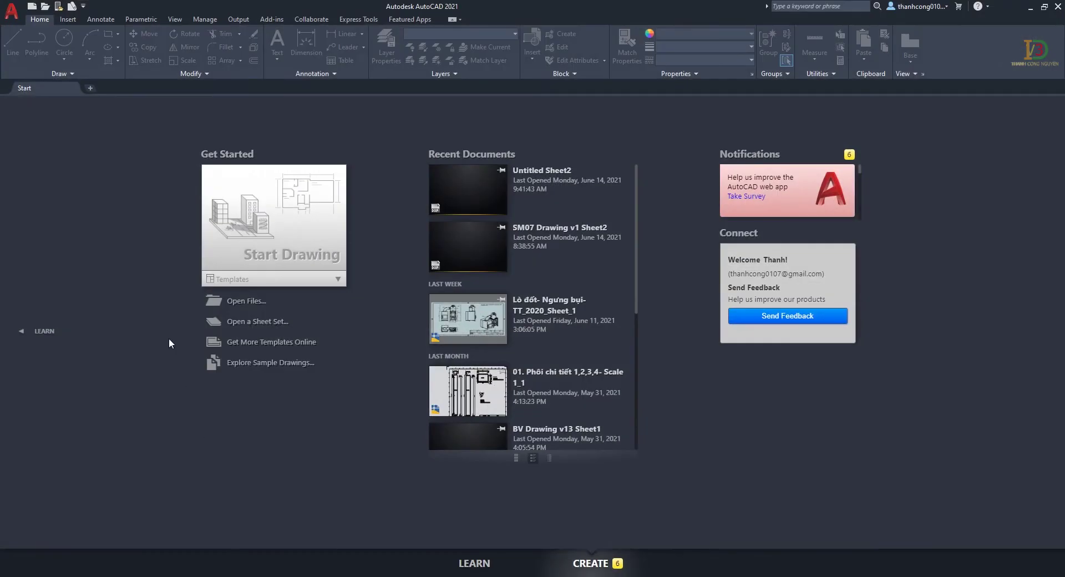
Step: Open Untitled Sheet2.dxf from the A1 folder and frame the cutting sheet in view
{"action": "left_click", "coordinate": [11, 10]}
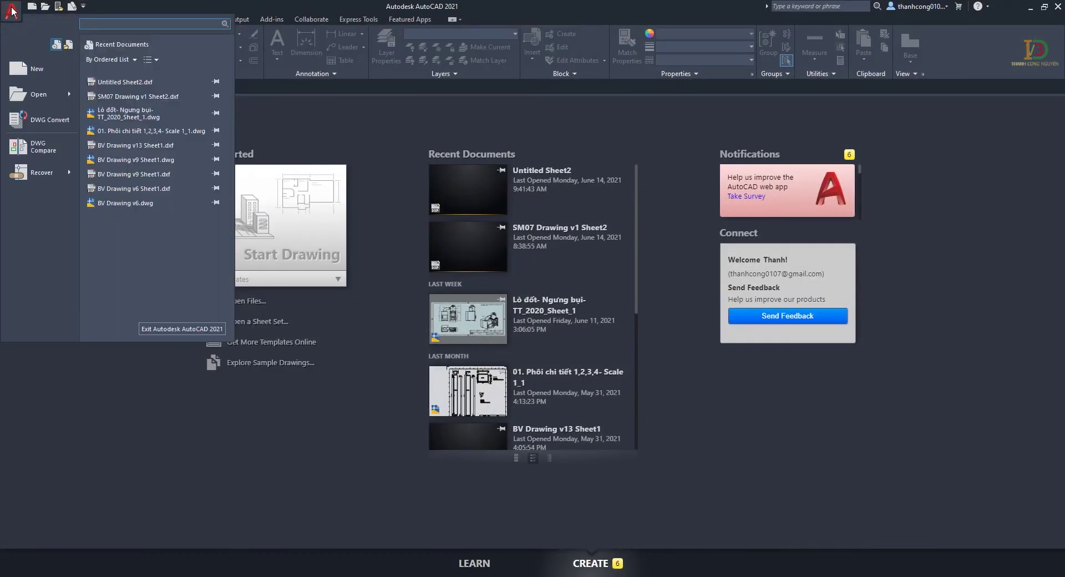
{"action": "mouse_move", "coordinate": [37, 94]}
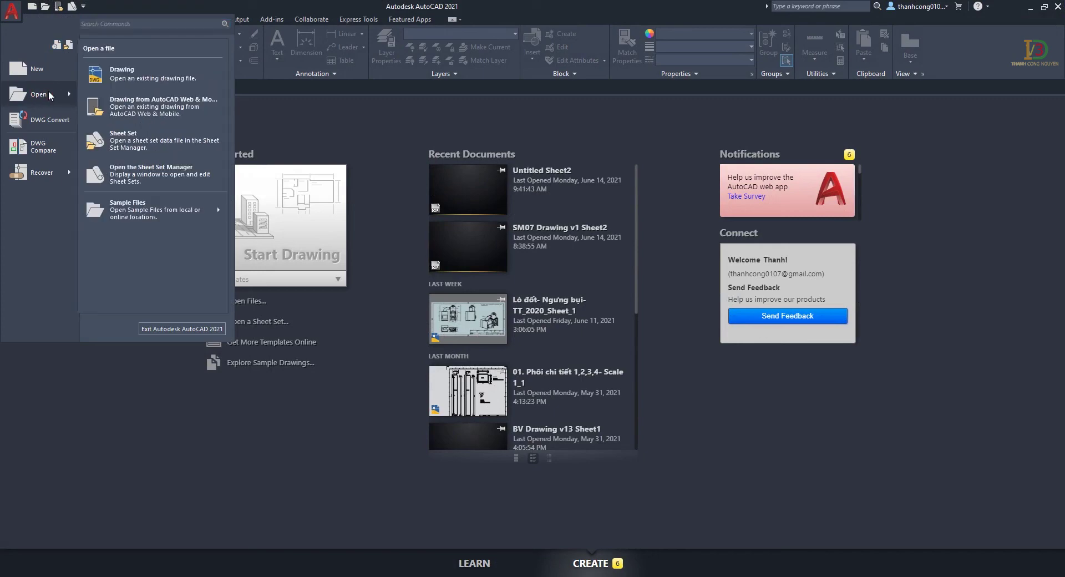
{"action": "left_click", "coordinate": [99, 78]}
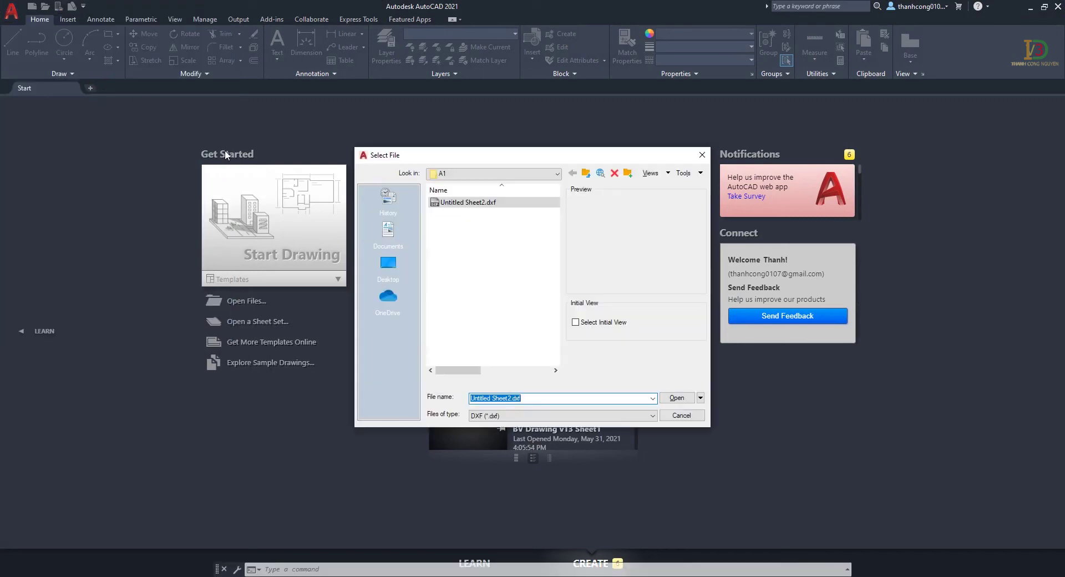
{"action": "left_click", "coordinate": [436, 203]}
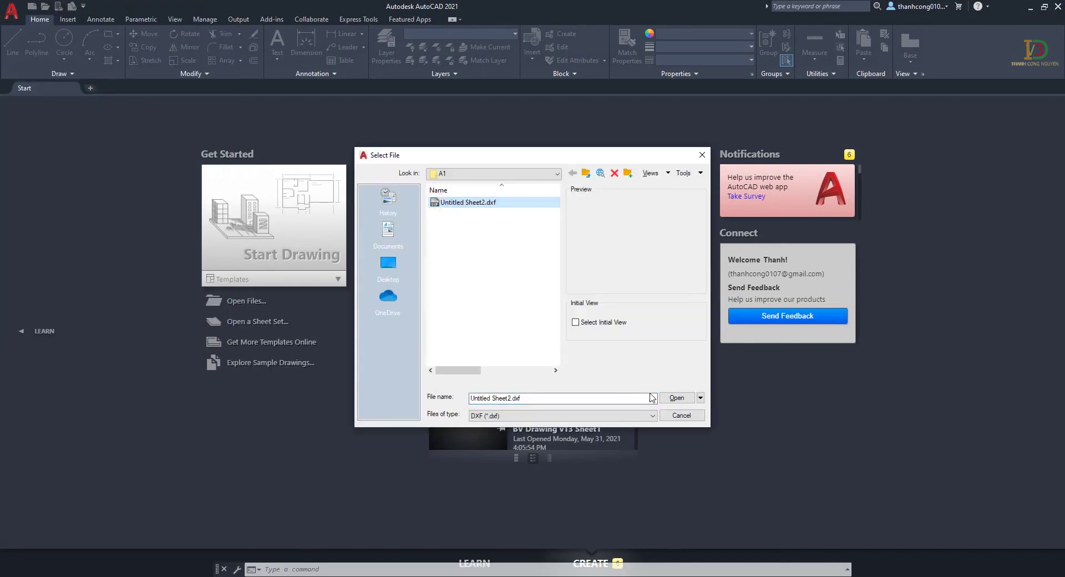
{"action": "left_click", "coordinate": [673, 398]}
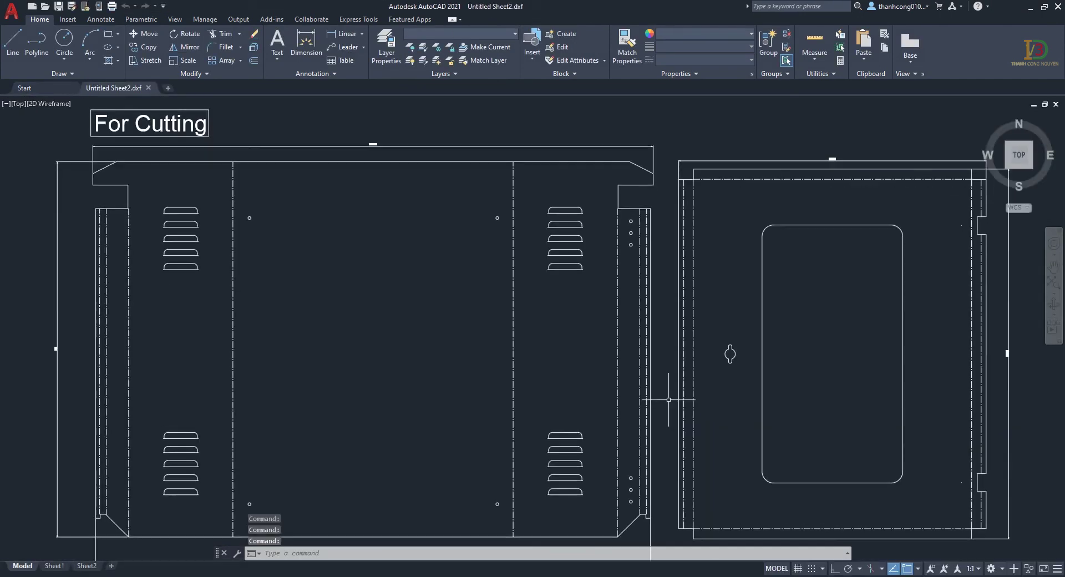
{"action": "scroll", "coordinate": [577, 369], "scroll_direction": "up", "scroll_amount": 2}
{"action": "scroll", "coordinate": [566, 365], "scroll_direction": "down", "scroll_amount": 4}
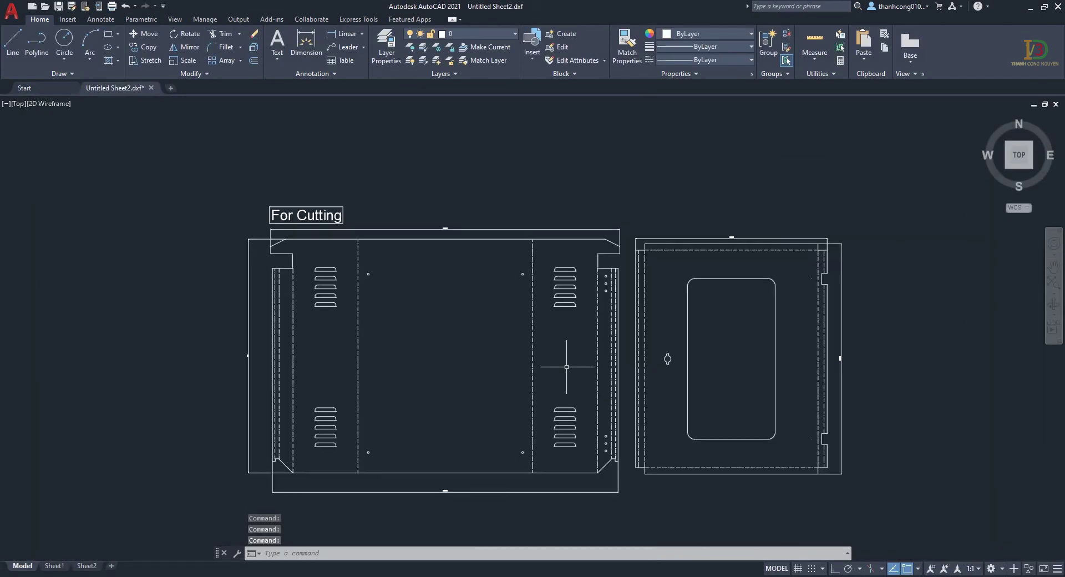
{"action": "middle_click_drag", "start_coordinate": [567, 368], "coordinate": [542, 337]}
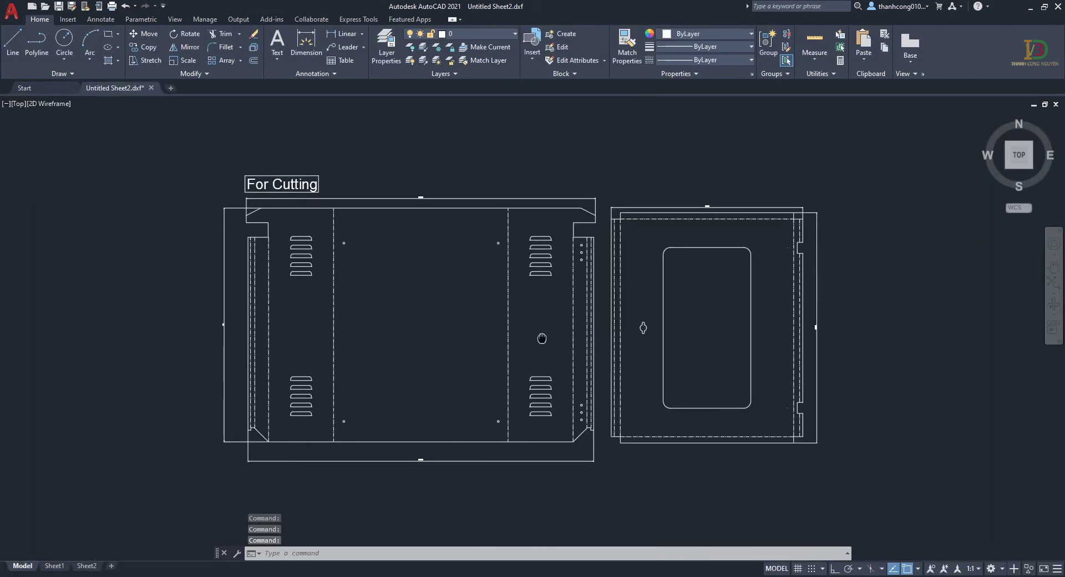
{"action": "left_click", "coordinate": [322, 75]}
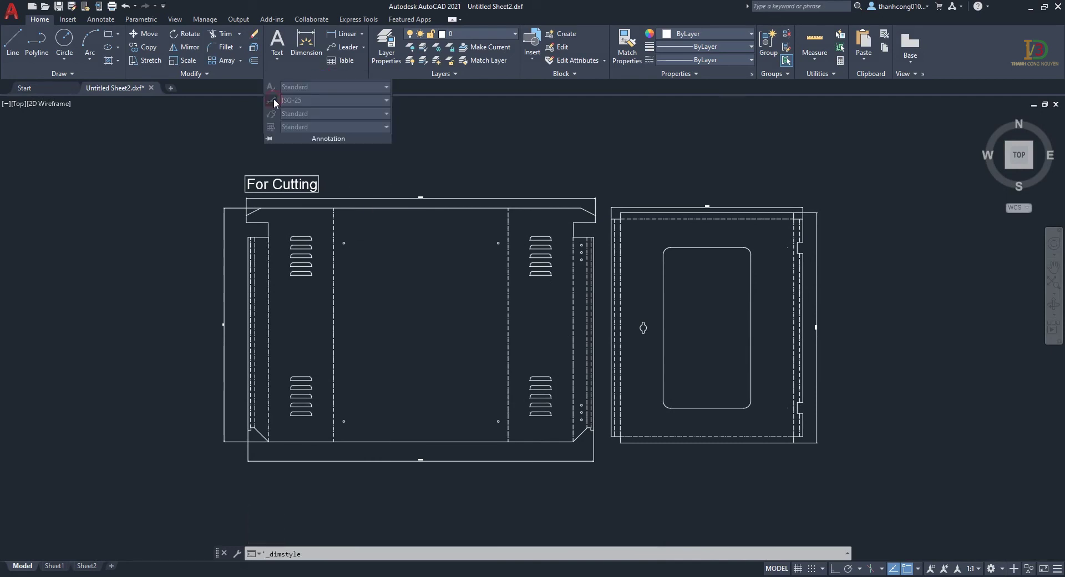
Step: Modify the ISO-25 style: arrow size 3.5 to 35, plus a larger text height
{"action": "left_click", "coordinate": [414, 243]}
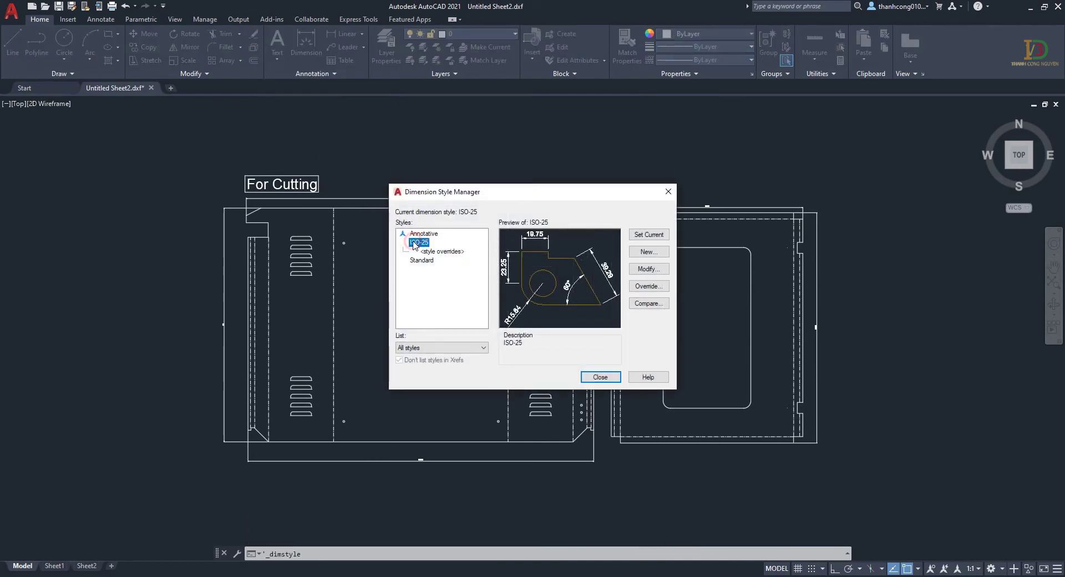
{"action": "left_click", "coordinate": [644, 270]}
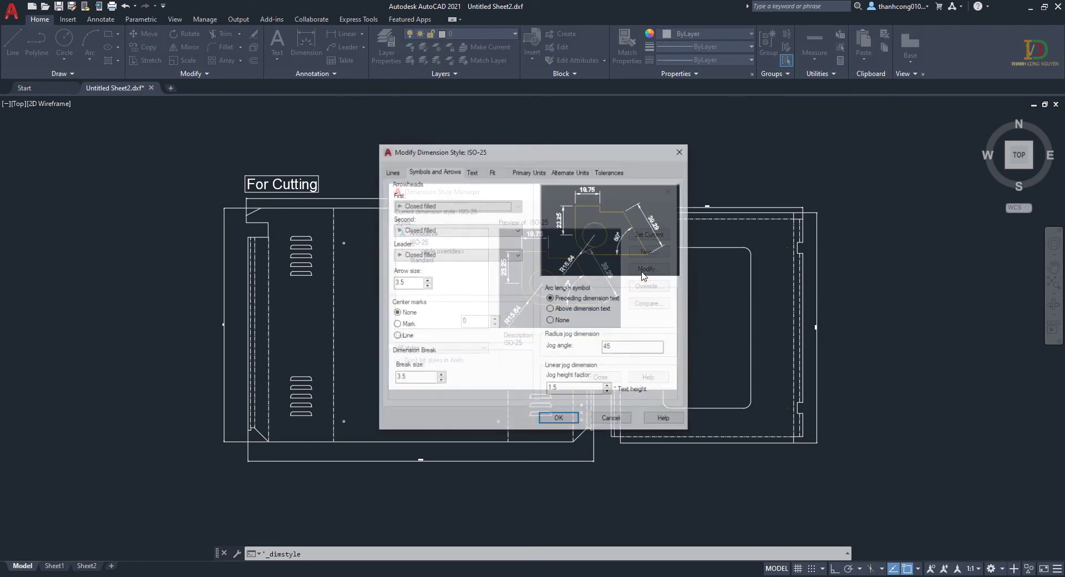
{"action": "left_click", "coordinate": [401, 284]}
{"action": "key", "text": "BackSpace"}
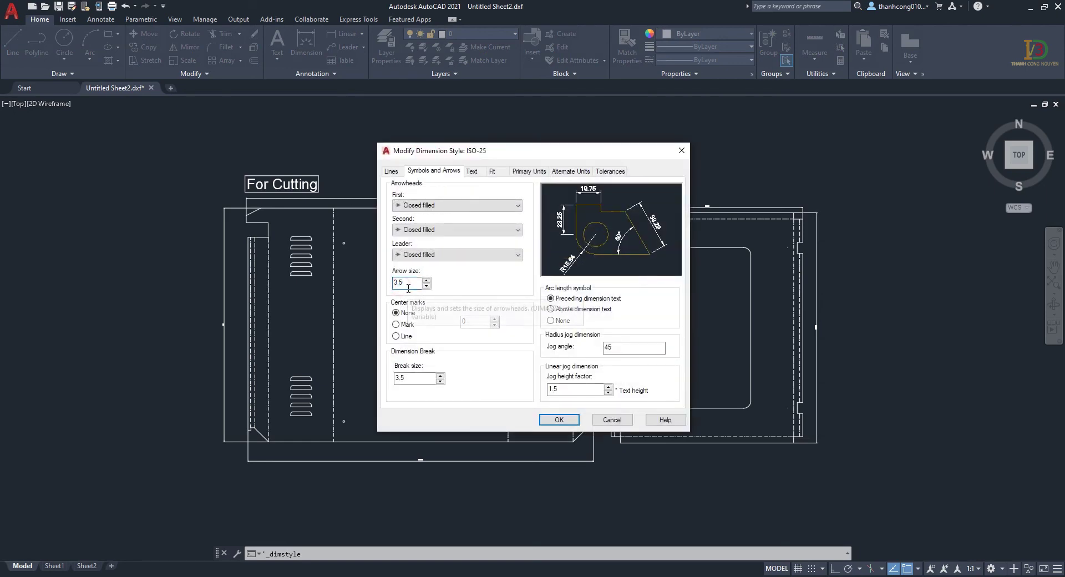
{"action": "left_click", "coordinate": [473, 172]}
{"action": "type", "text": "35"}
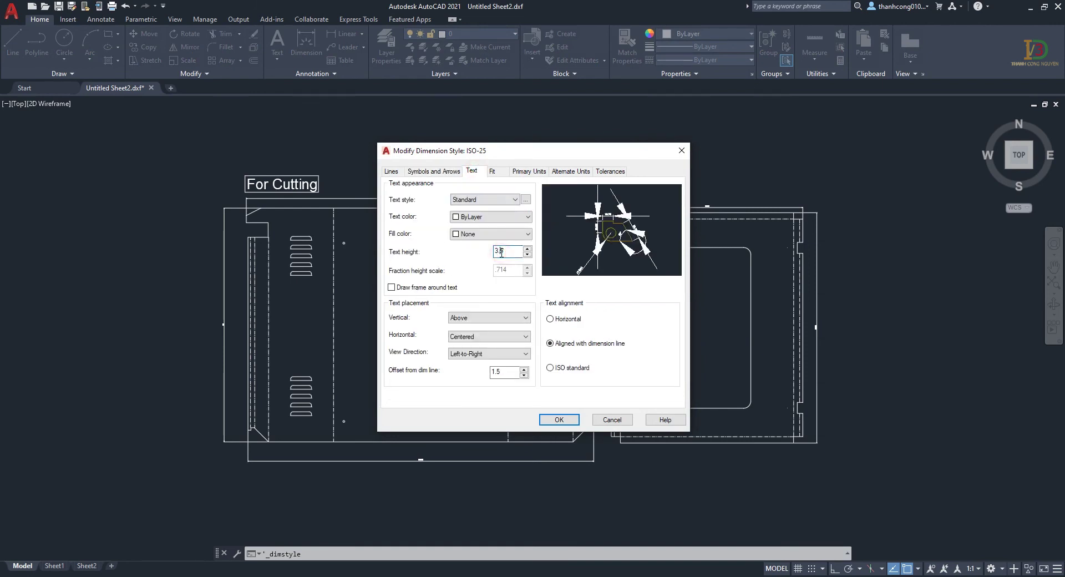
{"action": "left_click", "coordinate": [559, 420]}
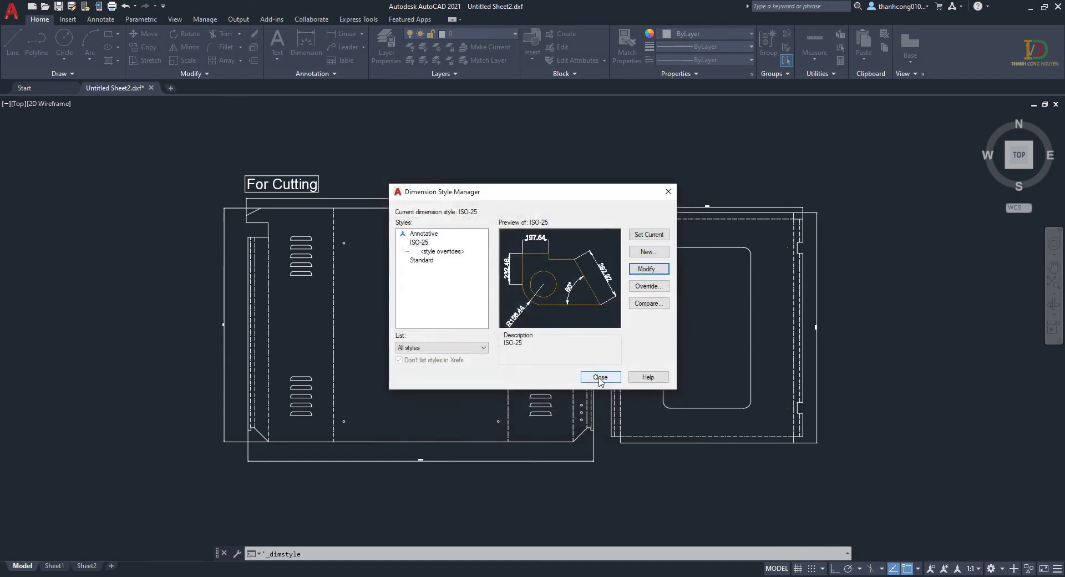